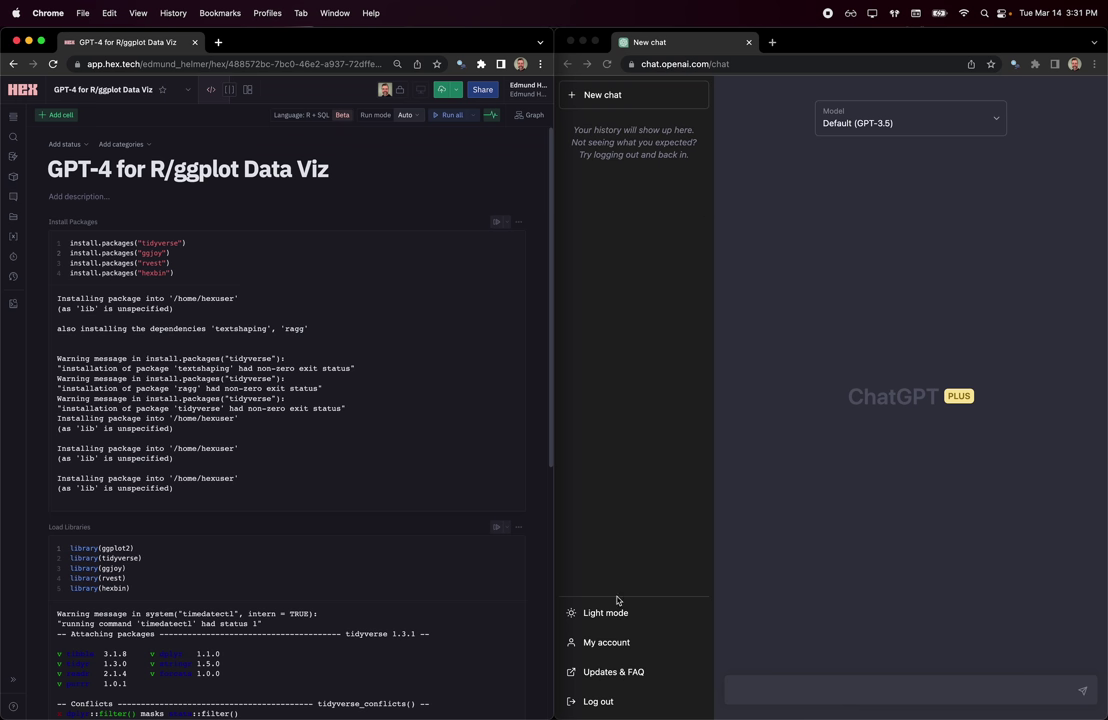
Switch the new chat's model to GPT-4.
click(836, 118)
click(882, 125)
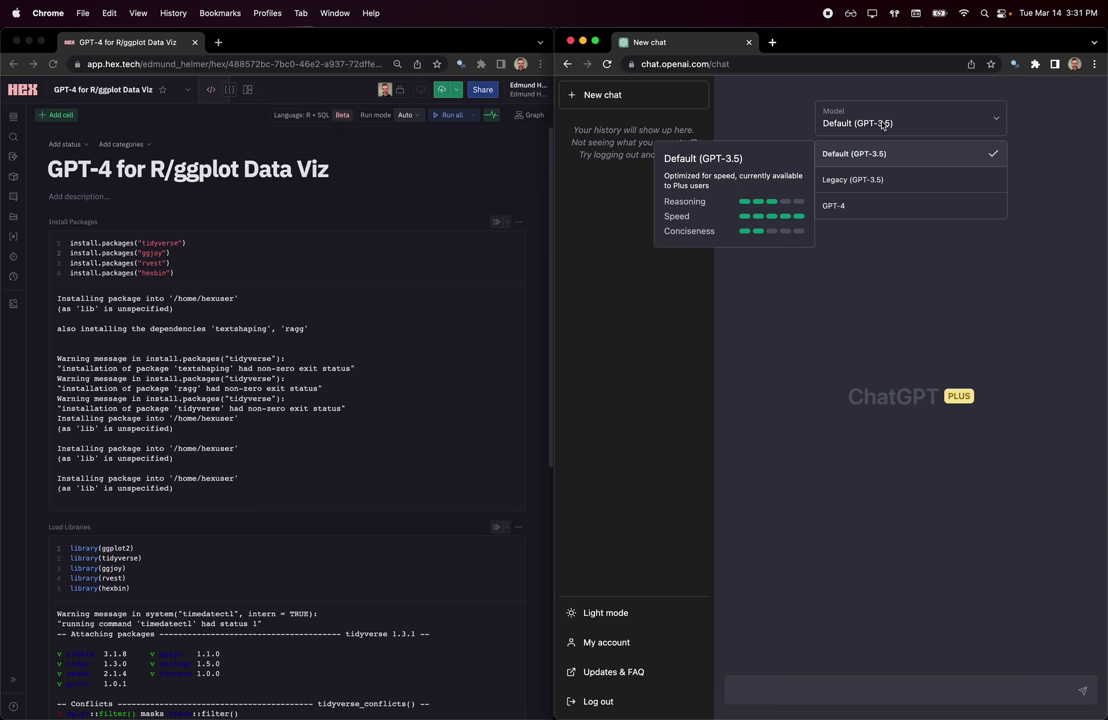
click(843, 207)
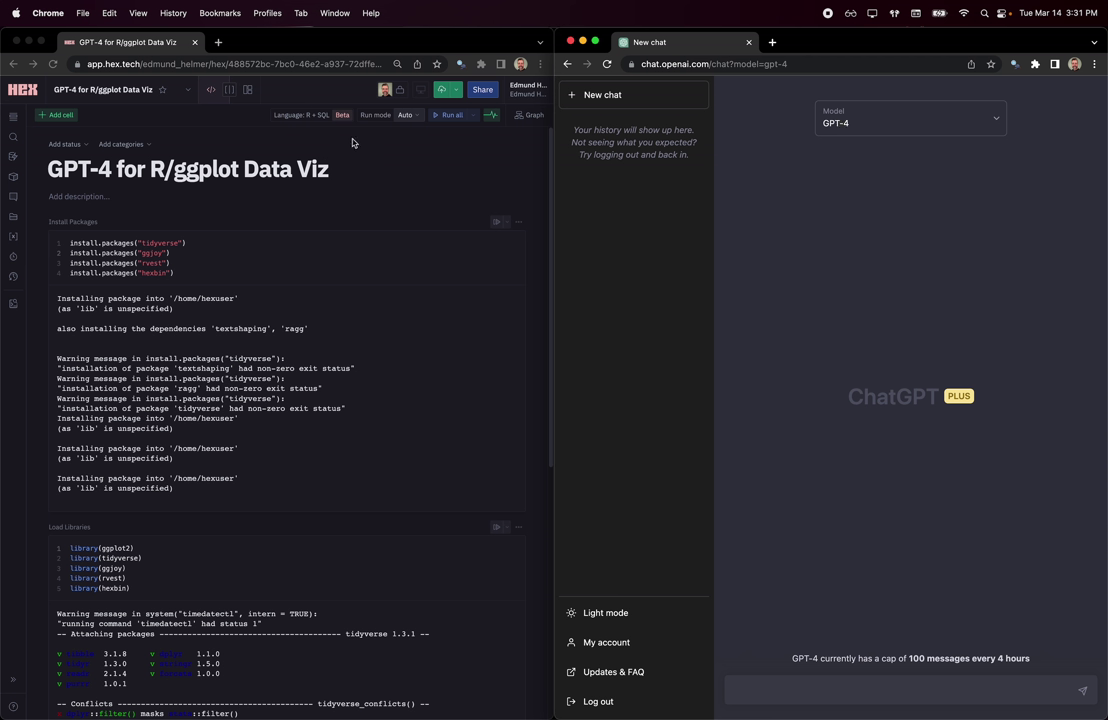
Ask the chatbot for help getting started using R and ggplot to make data viz, with code for a plot.
click(862, 684)
text(Hey! I'd like to learn how to use R to)
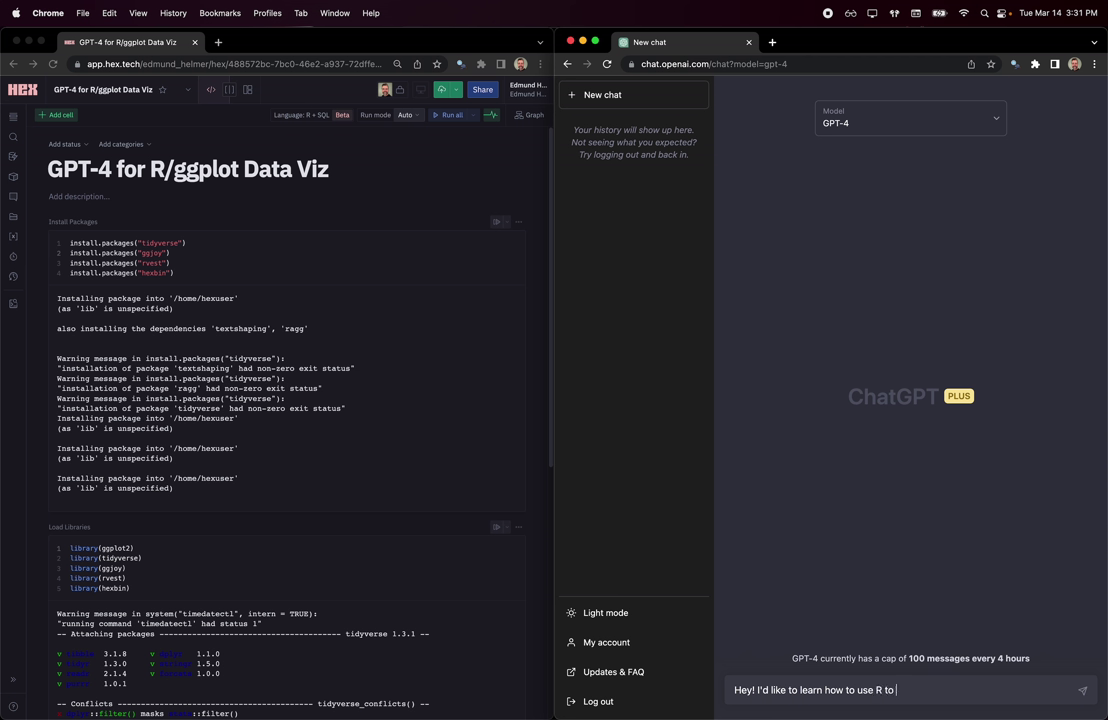
key(BackSpace)
key(BackSpace)
key(BackSpace)
text(and ggplot to make data viz, can you help)
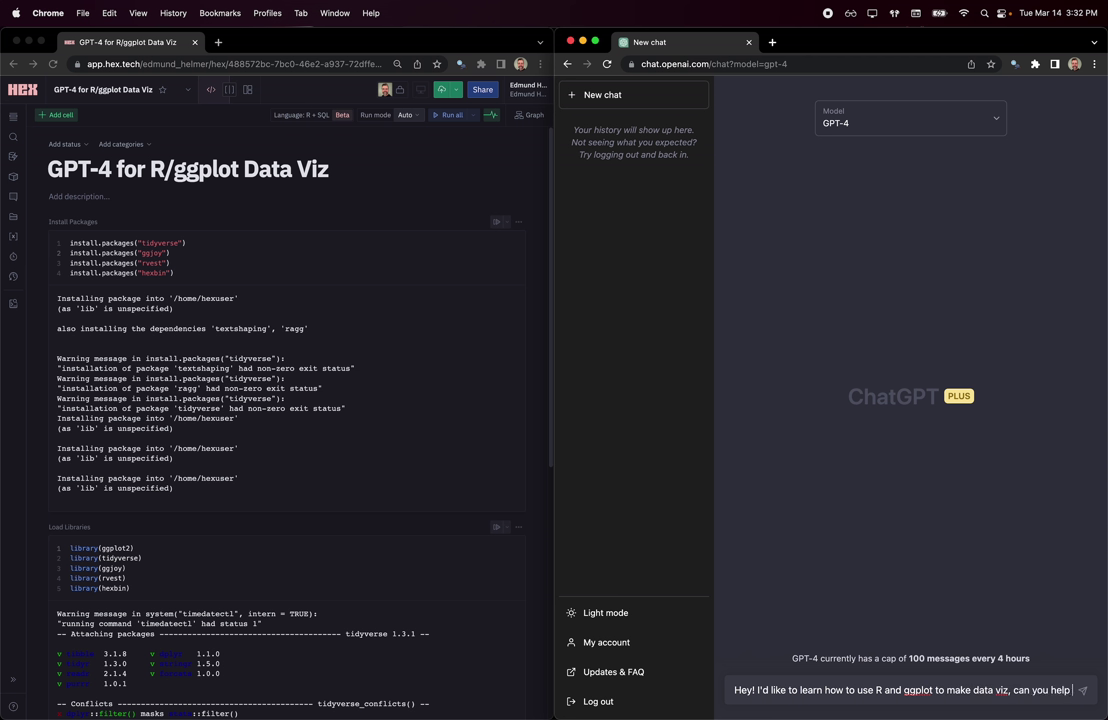
text( me started)
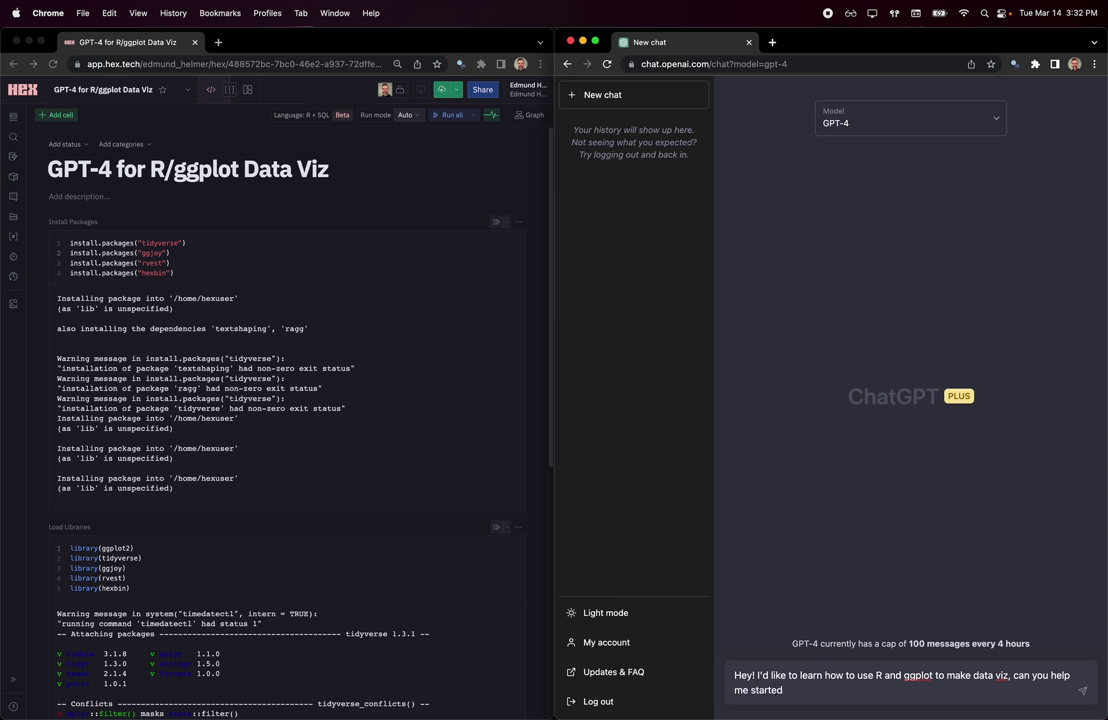
text( with a)
key(BackSpace)
key(BackSpace)
text(code for plot)
key(BackSpace)
key(BackSpace)
key(BackSpace)
key(BackSpace)
text(a plot?)
key(Return)
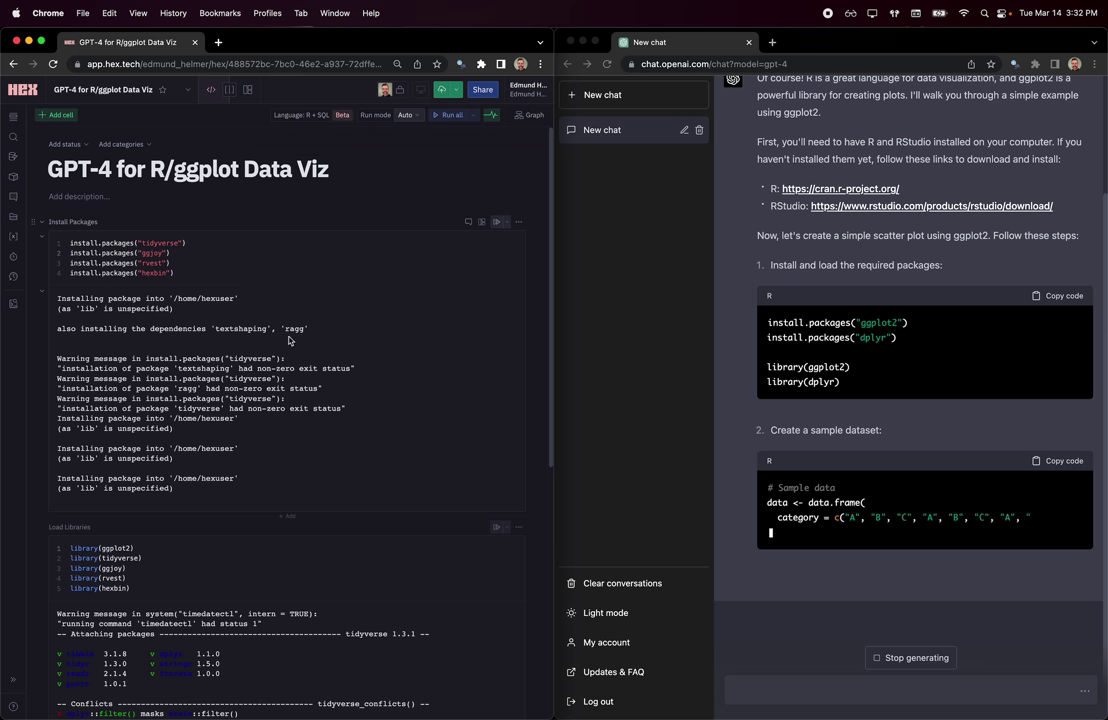
Copy the sample dataset code from the chat into the empty code cell at the notebook's end and run it.
scroll(289, 340, down, 5)
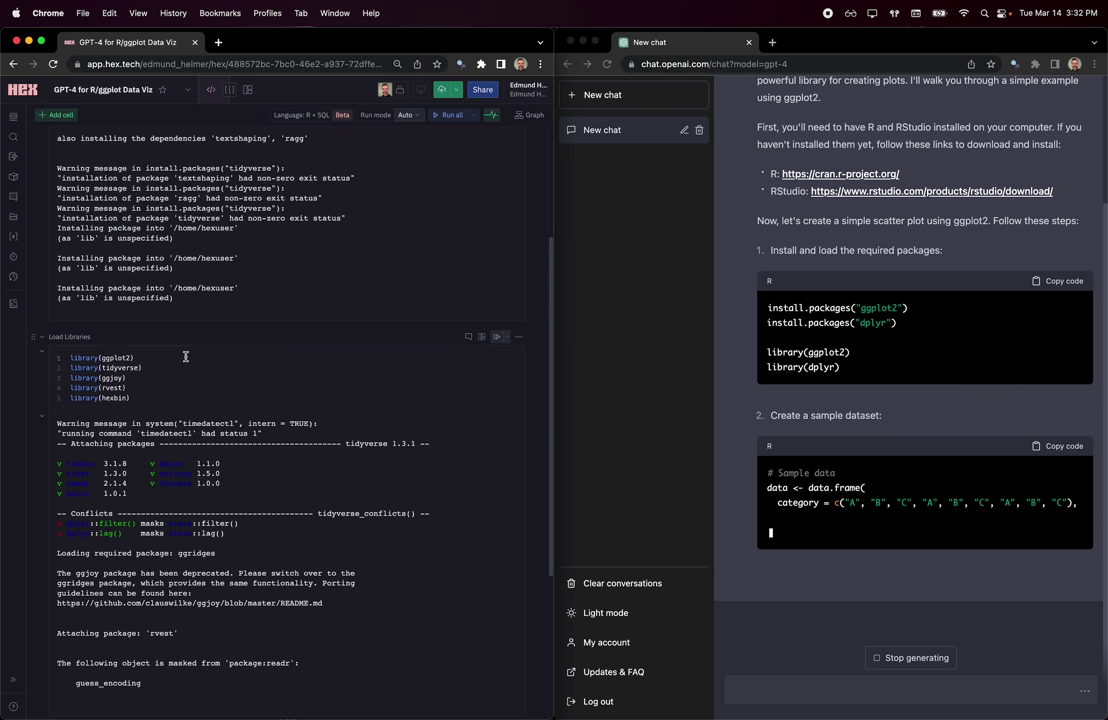
scroll(185, 356, down, 3)
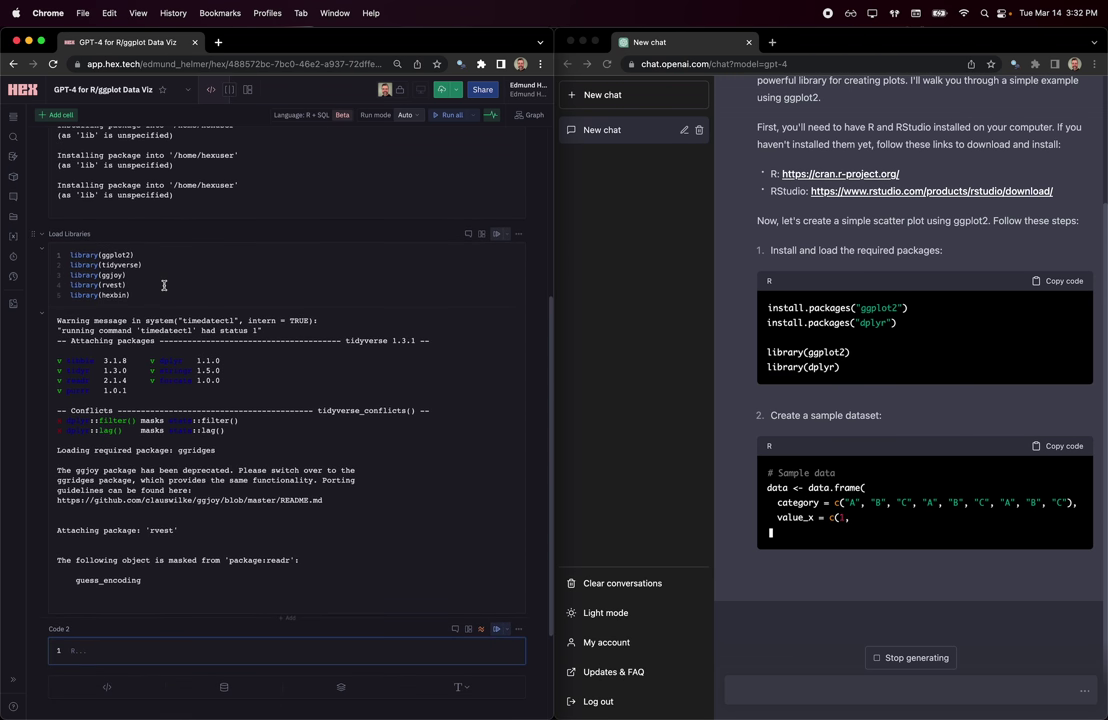
scroll(171, 253, down, 4)
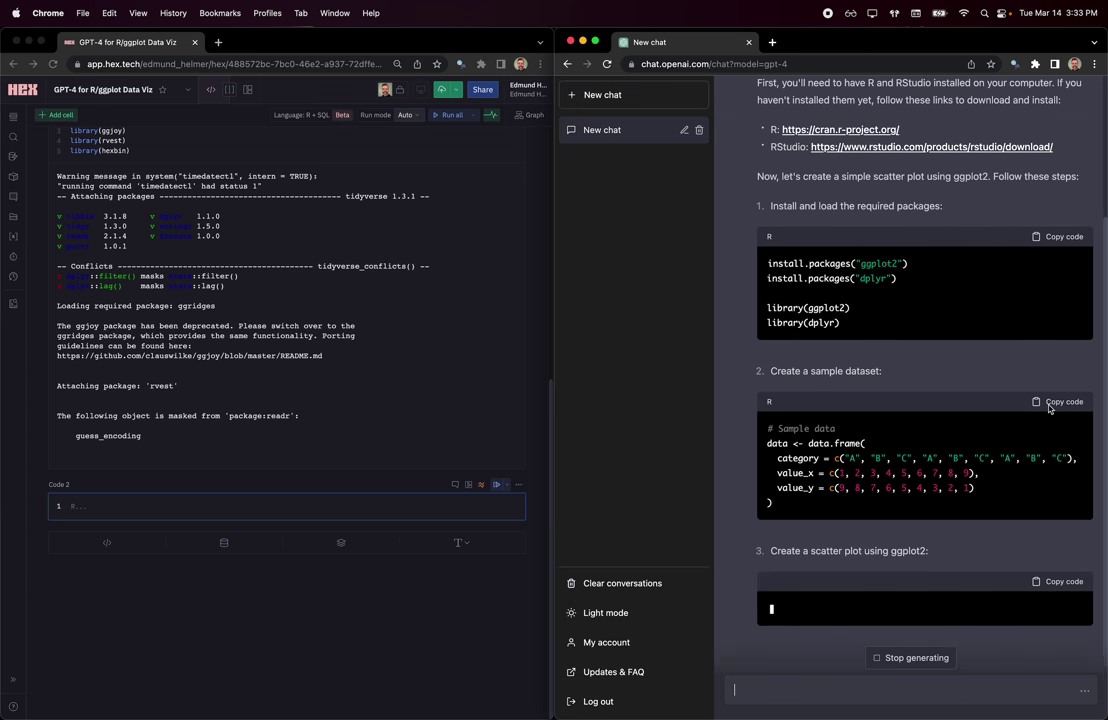
click(1058, 328)
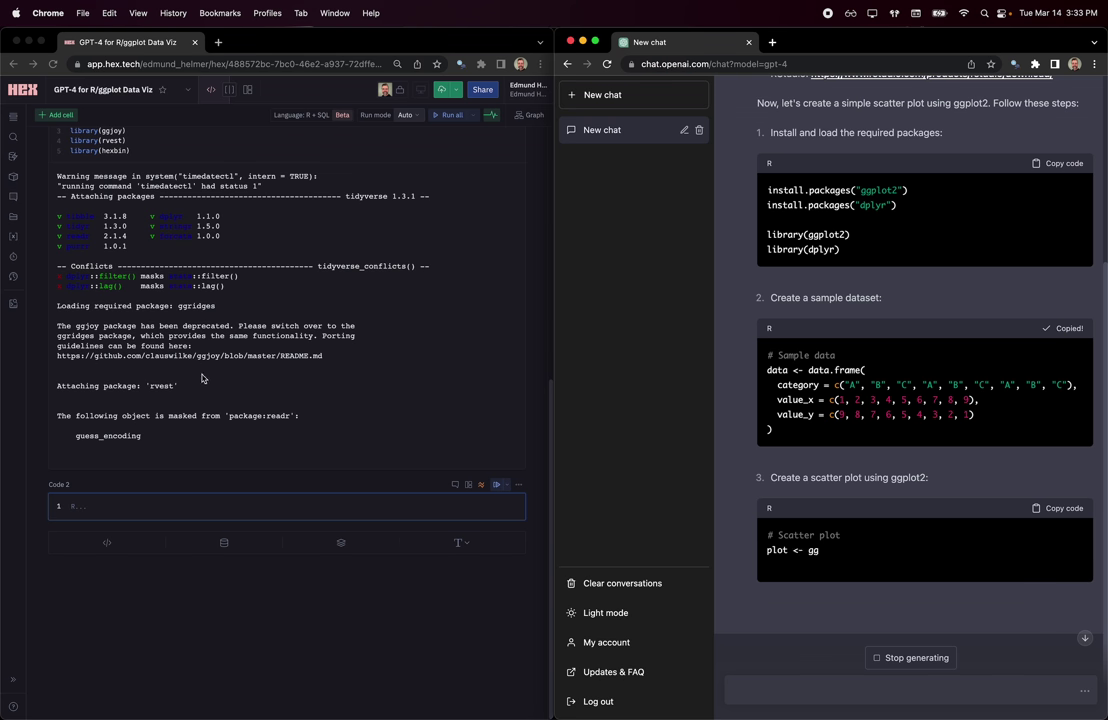
click(117, 516)
text(# Sample data data <- data.frame(   category = c("A", "B", "C", "A", "B", "C", "A", "B", "C"),   value_x = c(1, 2, 3, 4, 5, 6, 7, 8, 9),   value_y = c(9, 8, 7, 6, 5, 4, 3, 2, 1) ))
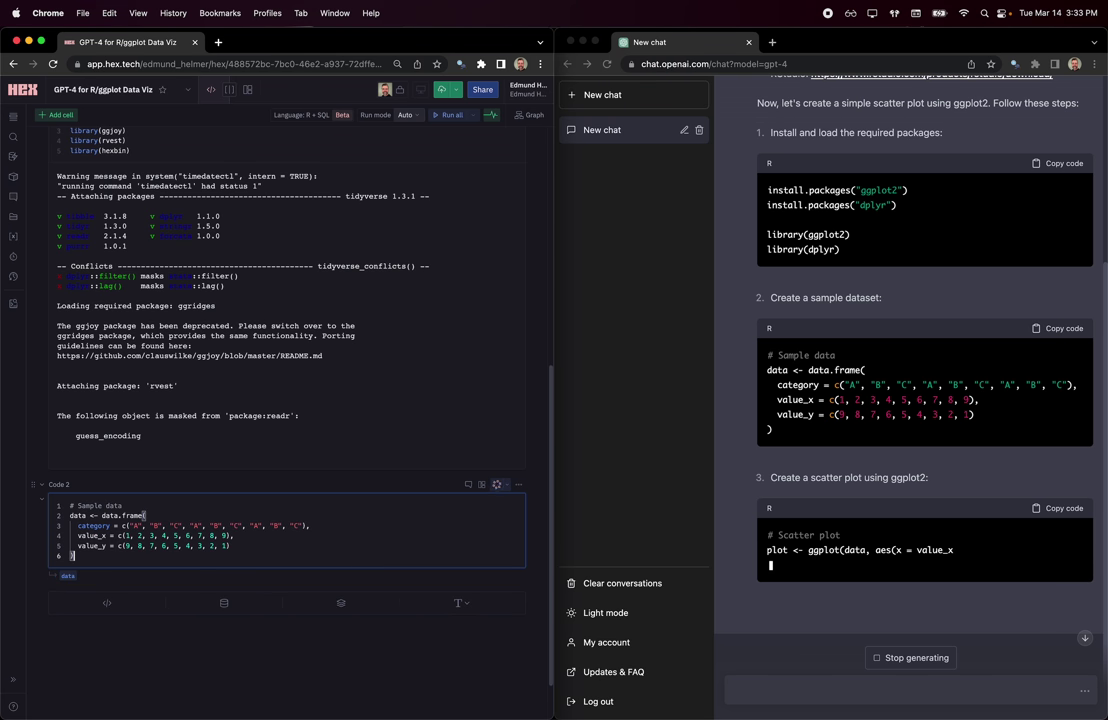
key(super+Return)
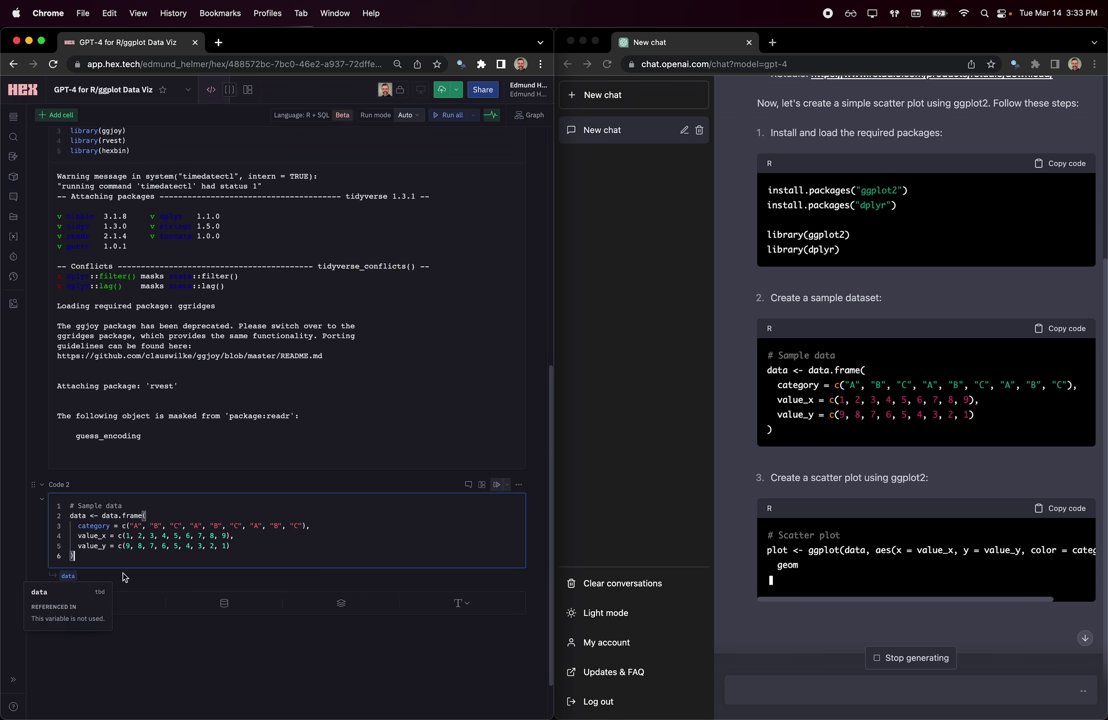
Print the data frame by running "data" in a new code cell, and delete that cell.
click(118, 606)
text(data)
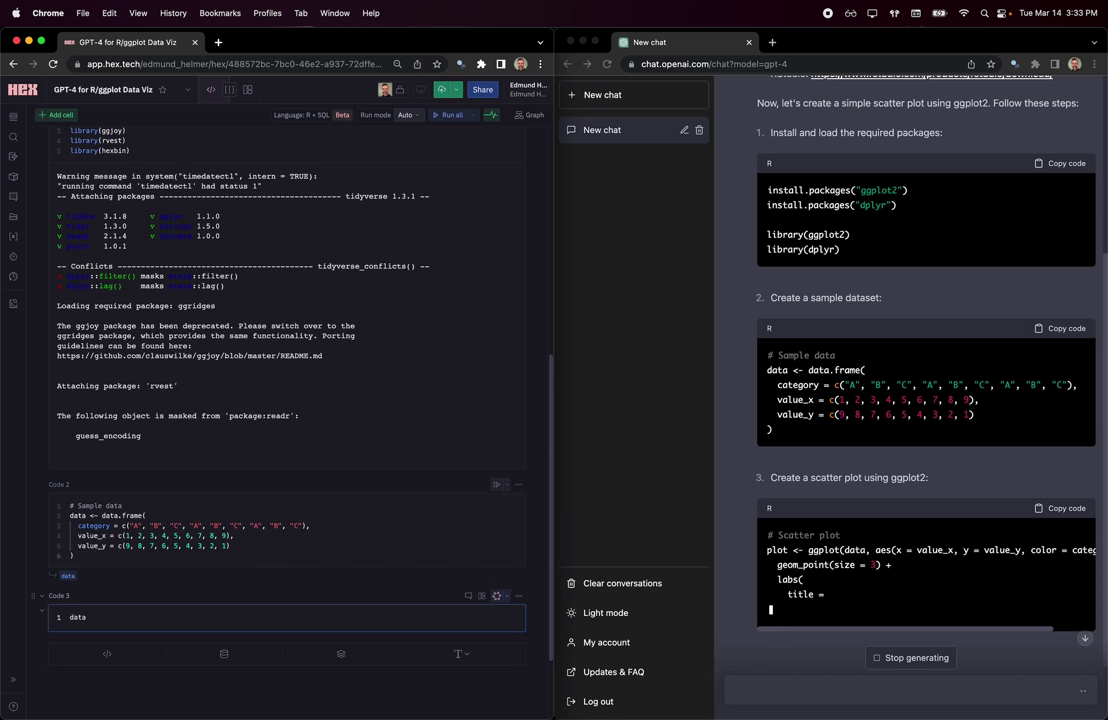
key(super+Return)
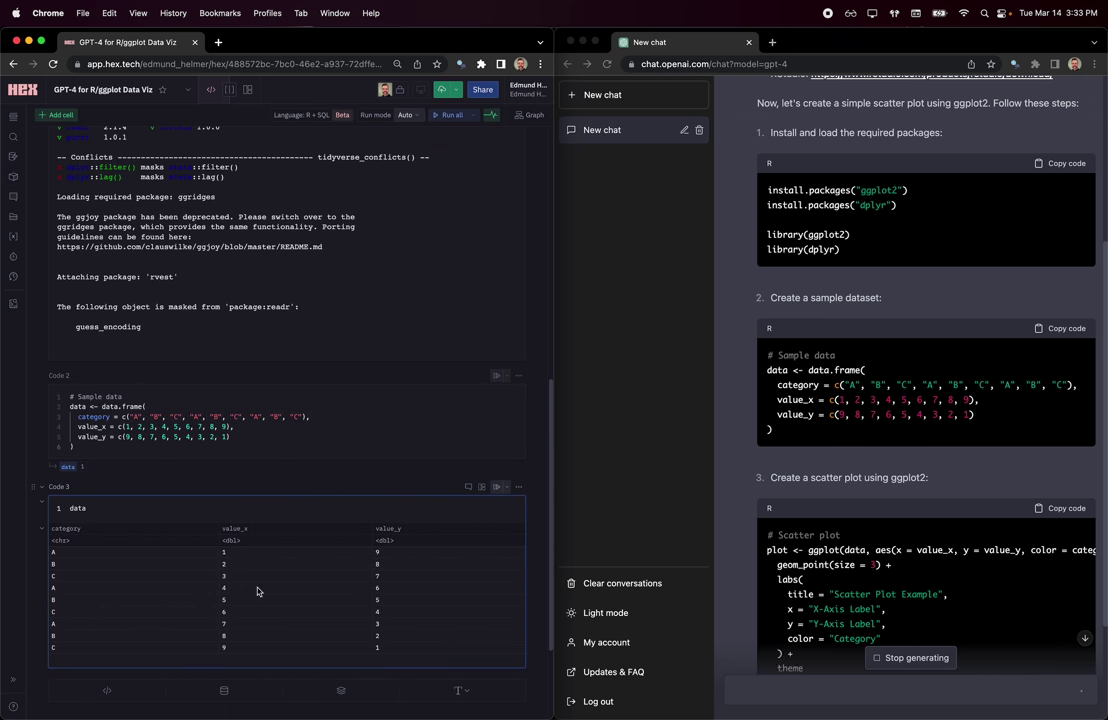
double_click(74, 508)
key(super+shift+BackSpace)
Copy the scatter plot code from the chat into the empty cell, run it, and remove its trailing blank line.
click(828, 481)
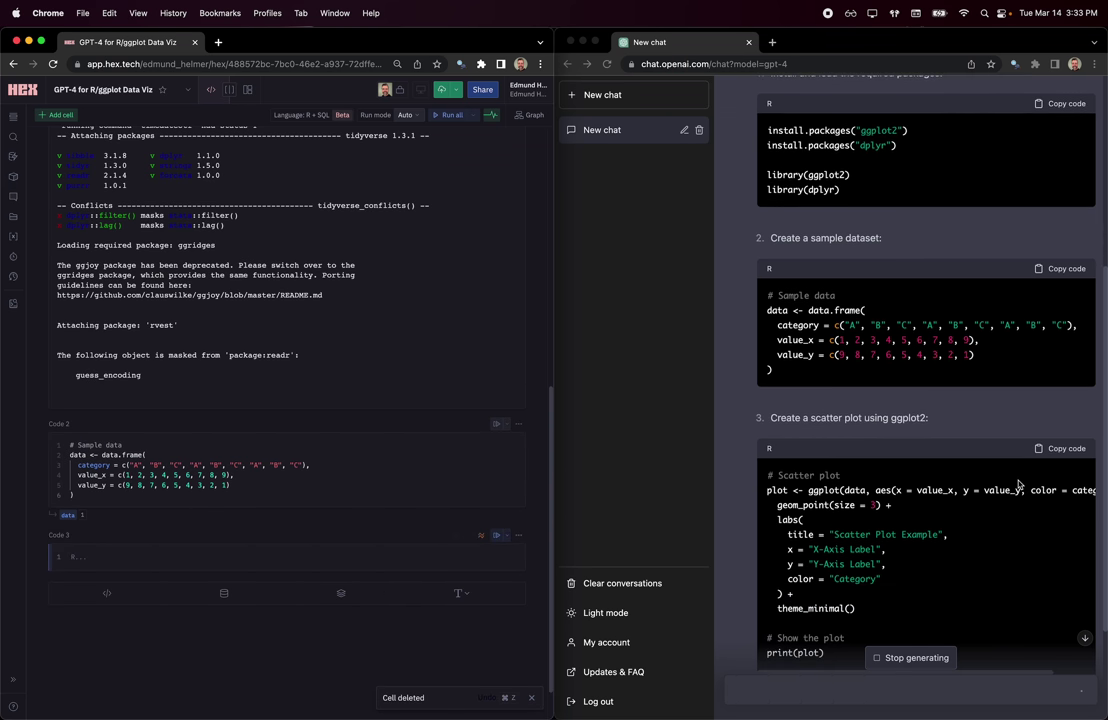
click(1066, 450)
click(247, 558)
click(158, 557)
key(super+v)
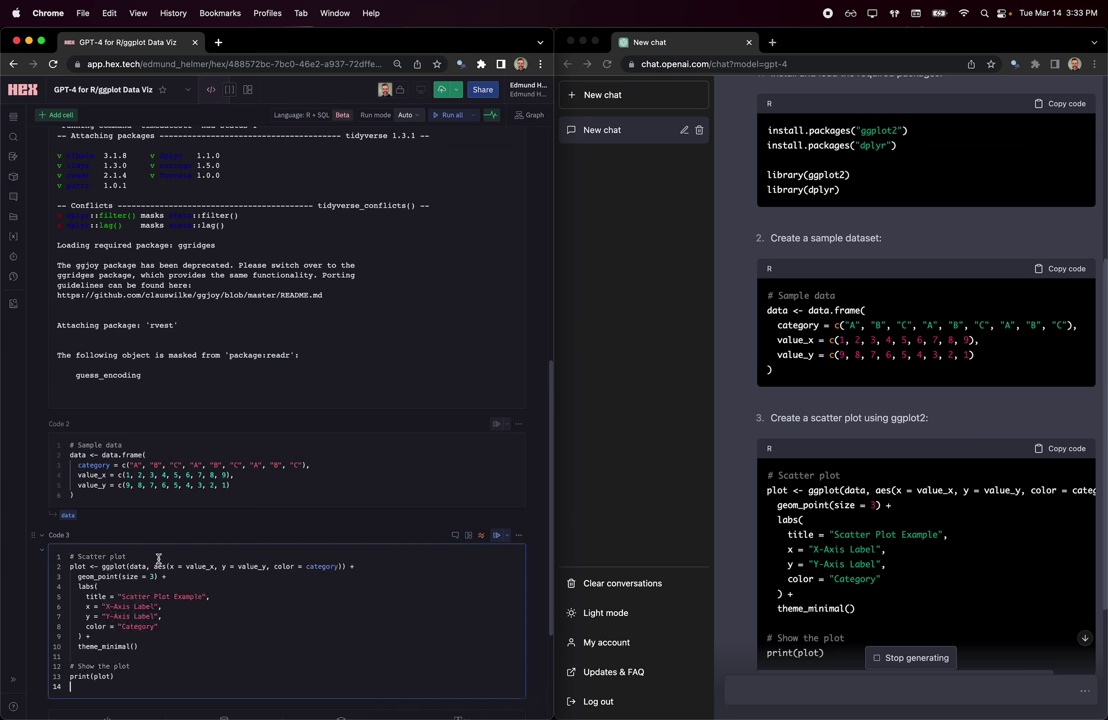
key(shift+Return)
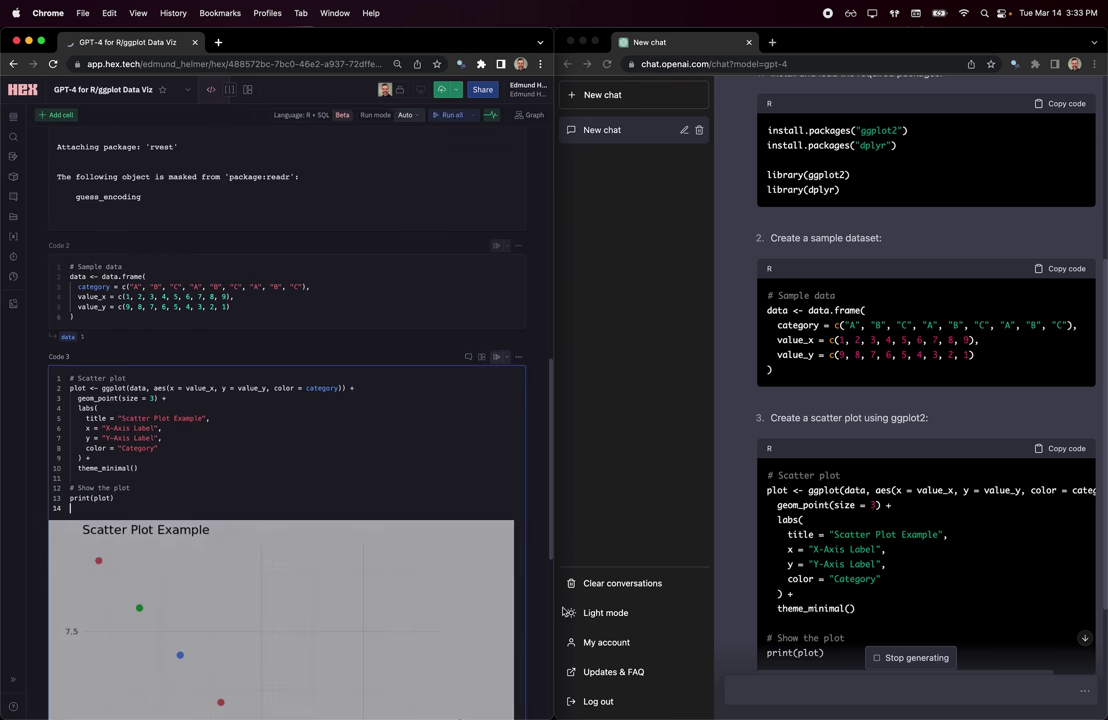
scroll(448, 519, down, 5)
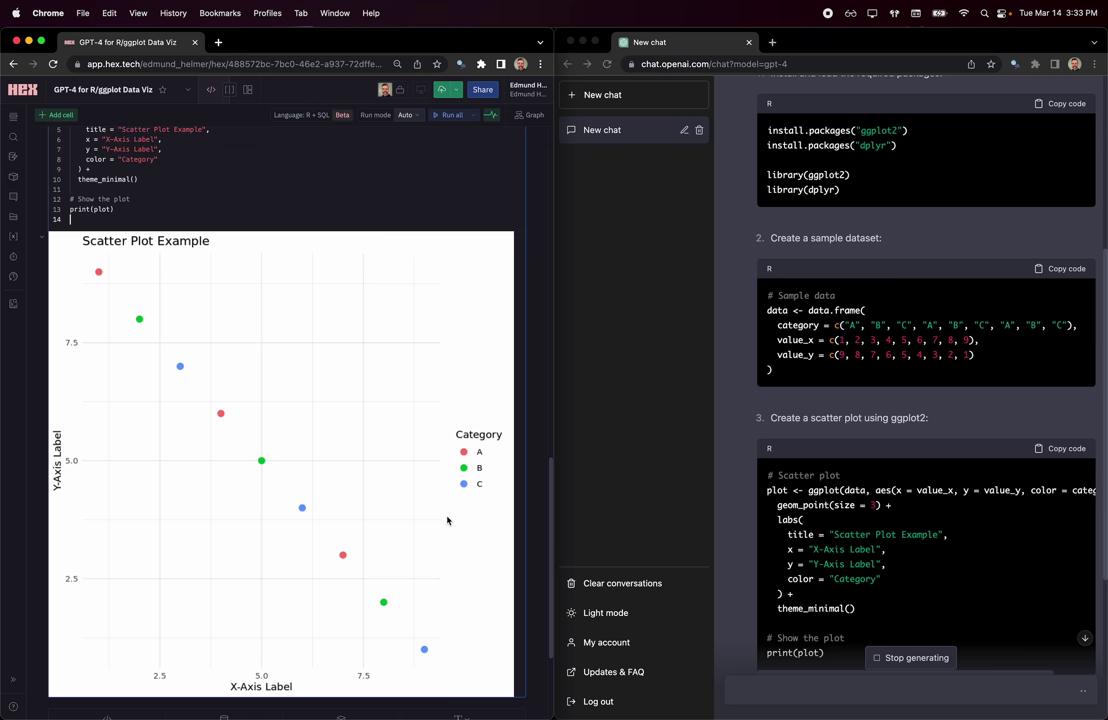
key(BackSpace)
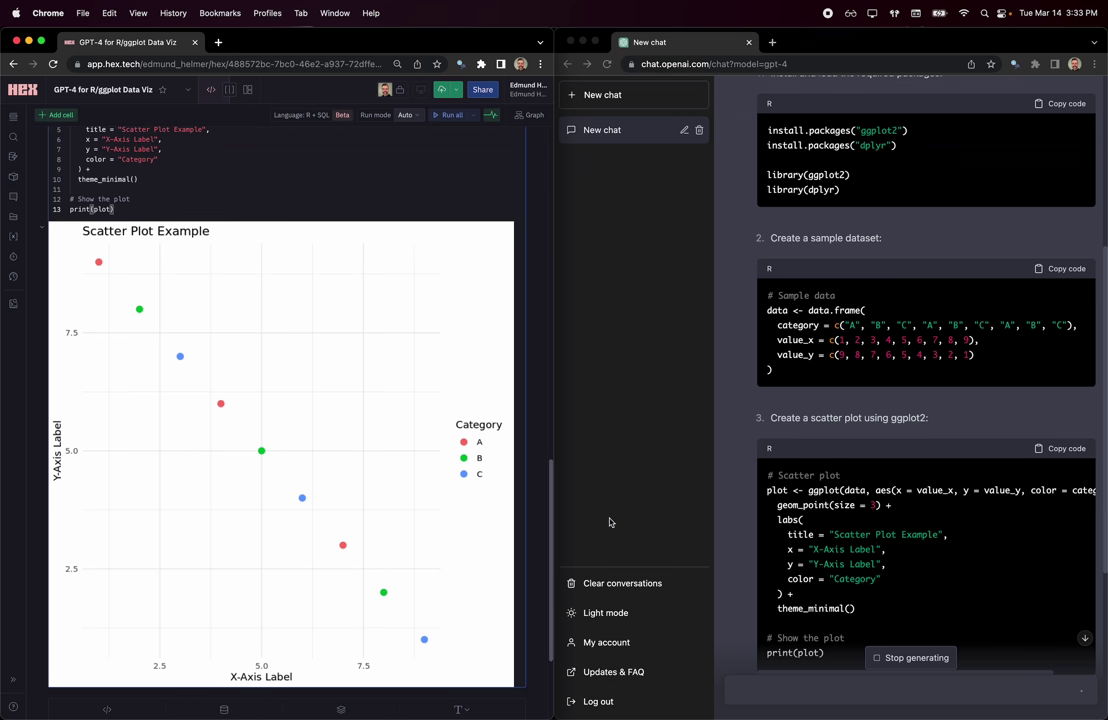
Send the message "That's great! Can you show me a basic scatterplot using the diamonds dataset?".
click(835, 688)
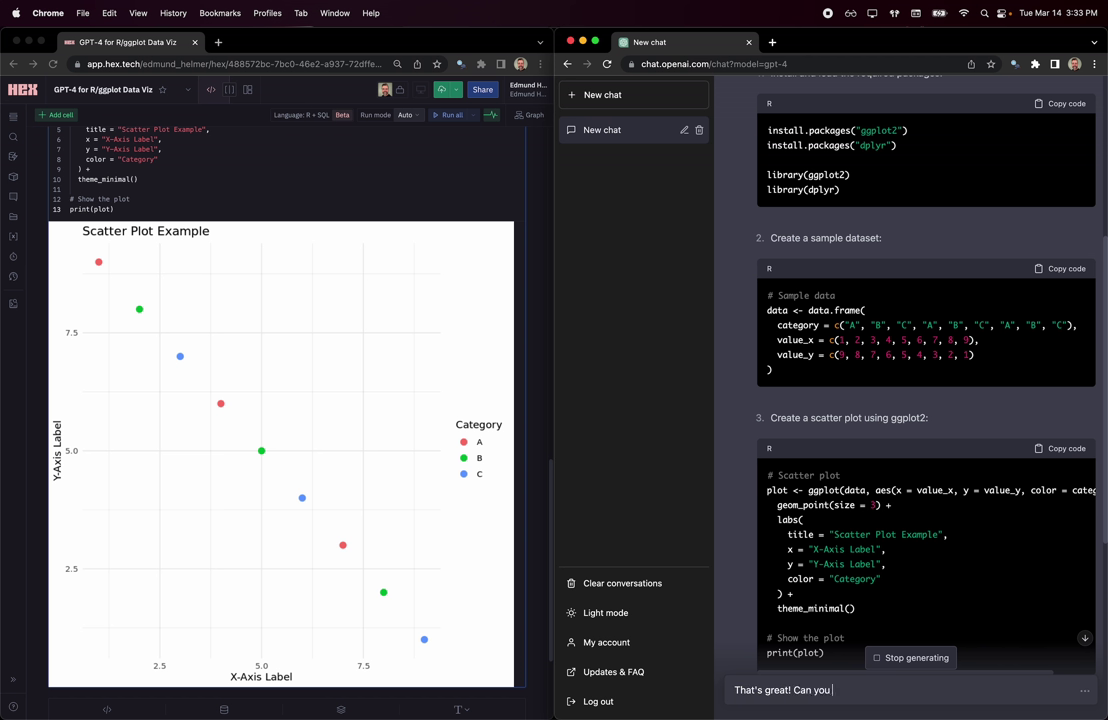
text(sc)
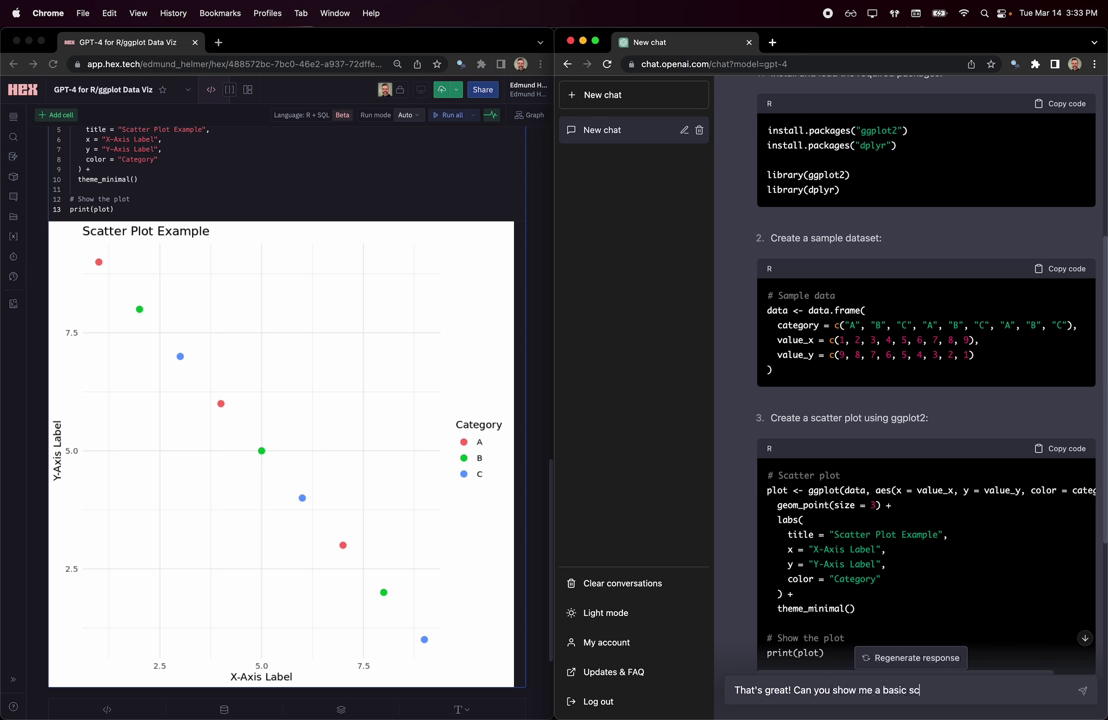
text(atterplot using the diamonds dataset?)
key(Return)
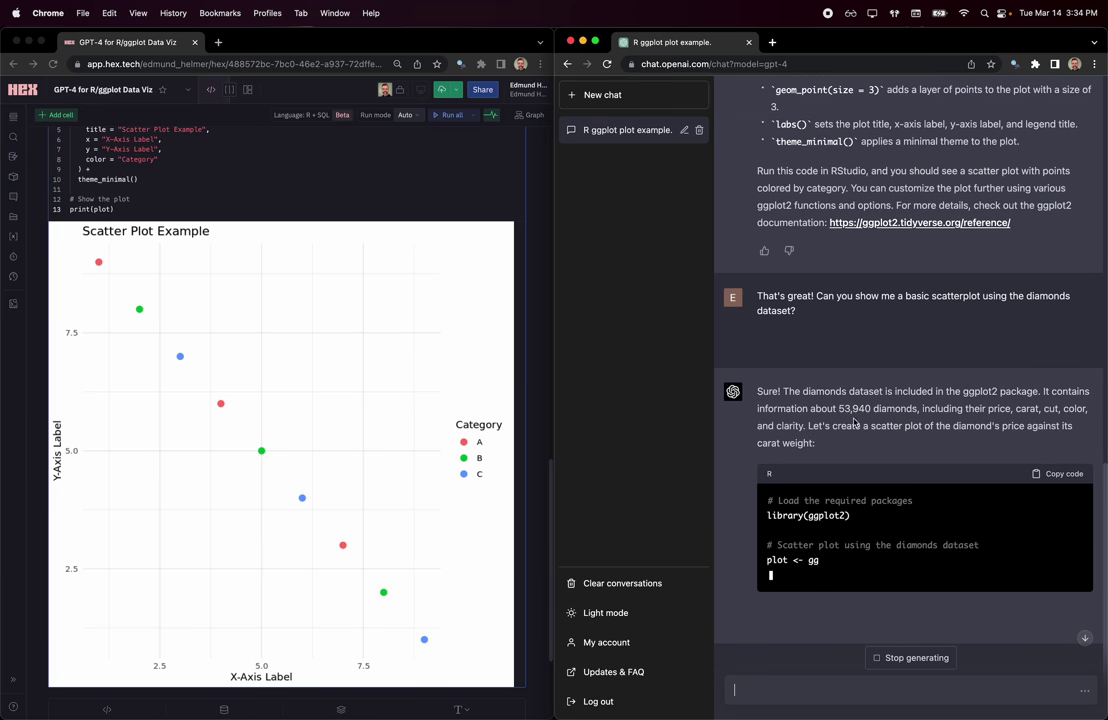
Add a code cell below the scatter plot and paste in the chat's diamonds price versus carat plot code.
drag(889, 428, 1023, 430)
drag(747, 440, 893, 442)
click(816, 386)
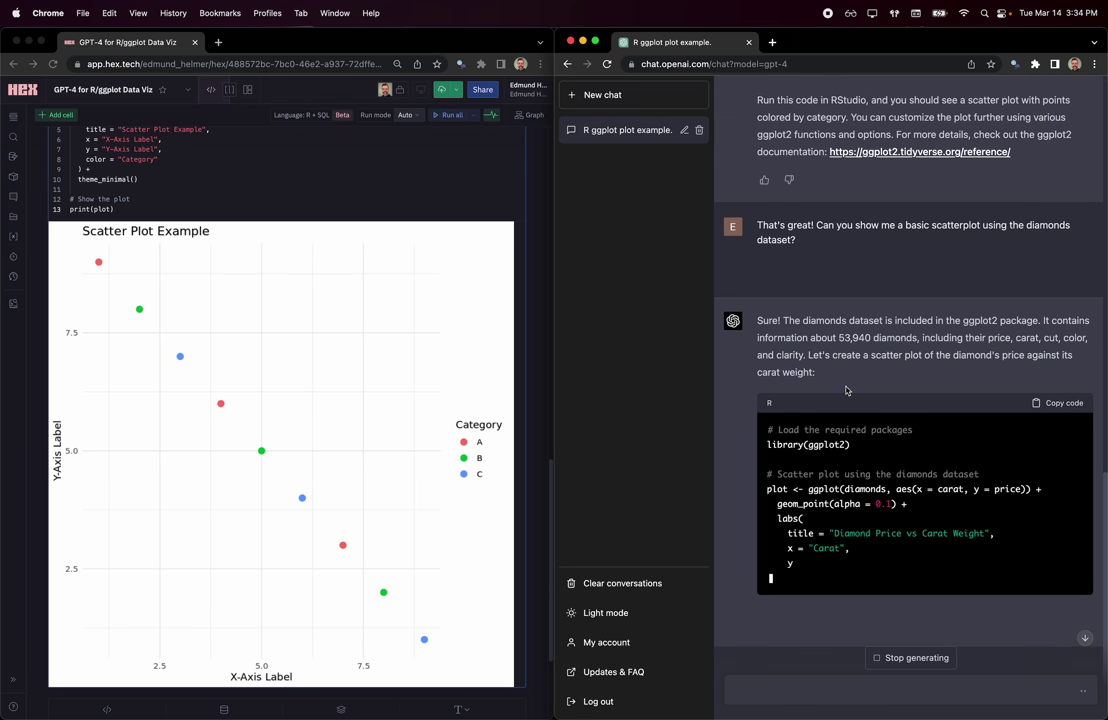
scroll(310, 364, down, 3)
click(111, 547)
scroll(884, 505, down, 1)
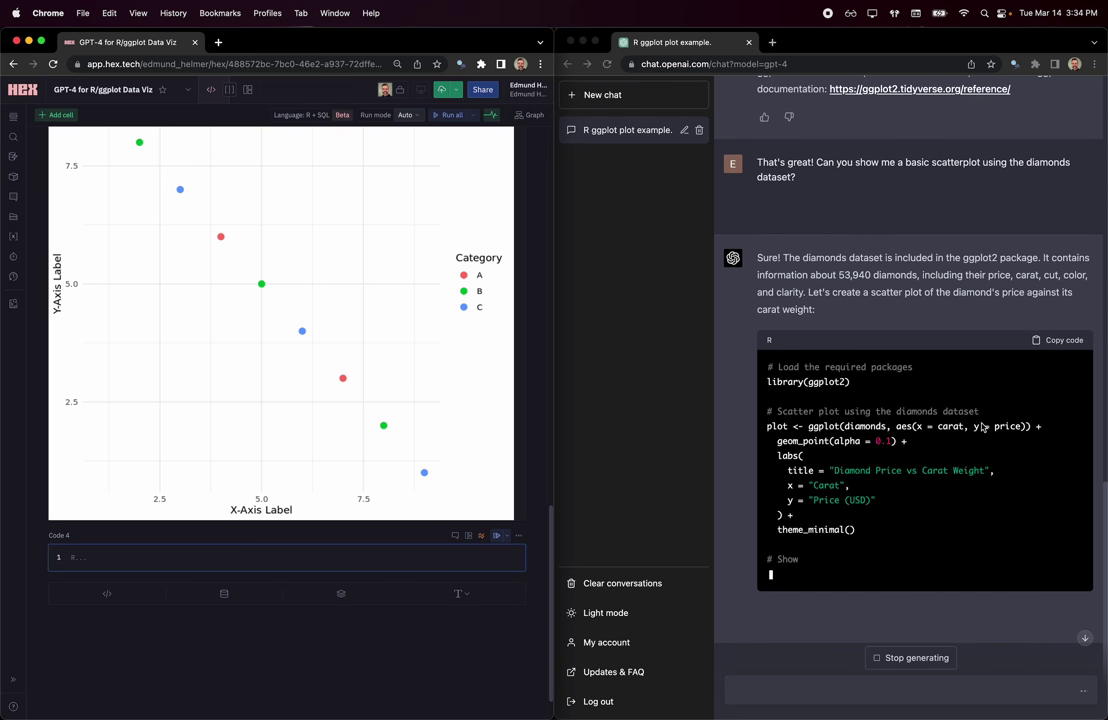
drag(831, 538, 793, 452)
click(1063, 342)
click(298, 555)
key(super+v)
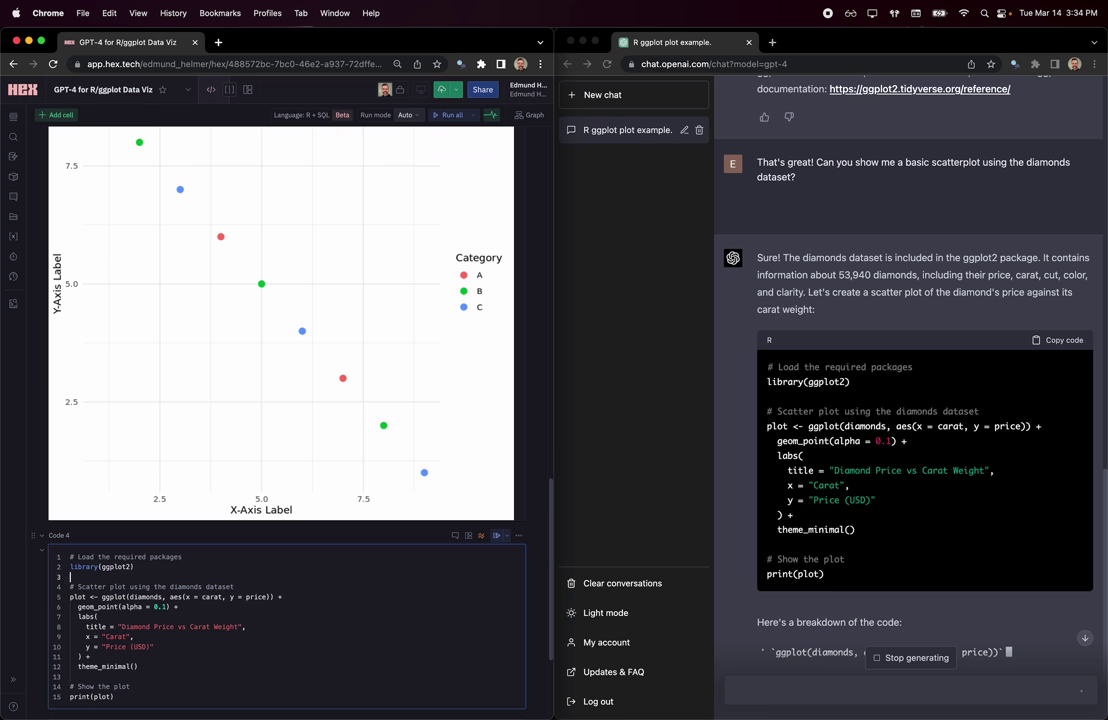
Remove the package-loading lines from the start of the diamonds cell and run it to draw the plot.
drag(78, 577, 70, 556)
key(BackSpace)
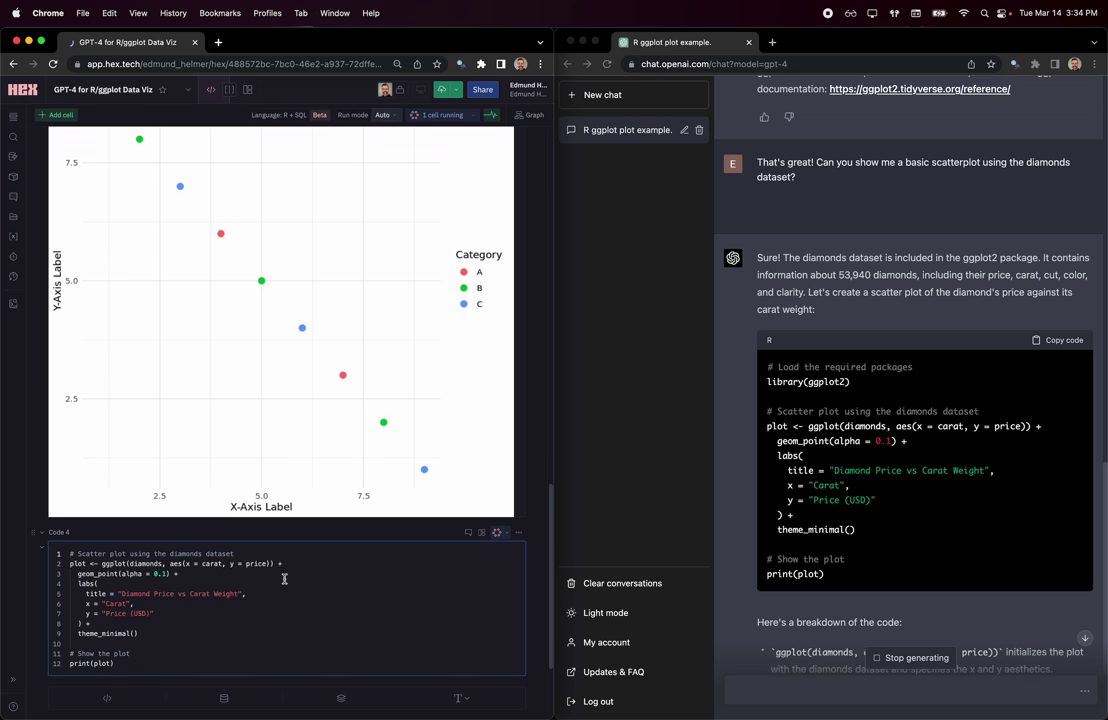
scroll(322, 420, down, 5)
scroll(322, 420, down, 2)
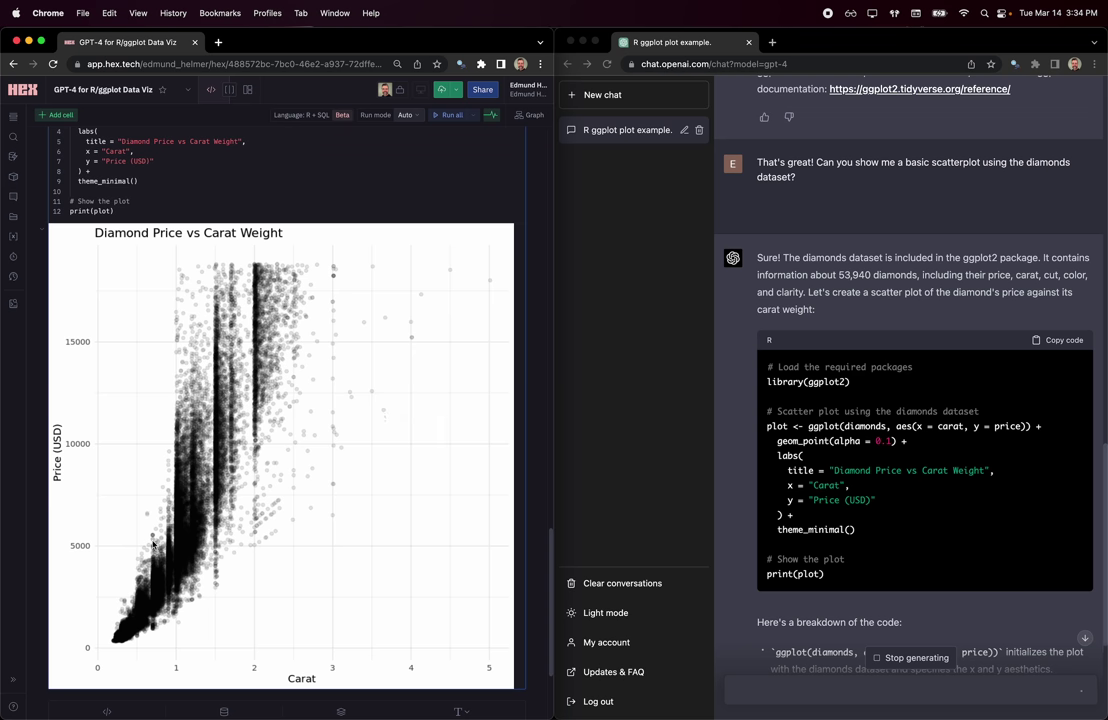
Try point alpha 1 in the diamonds plot and restore it to 0.1, rerunning the cell after each change.
scroll(143, 466, up, 3)
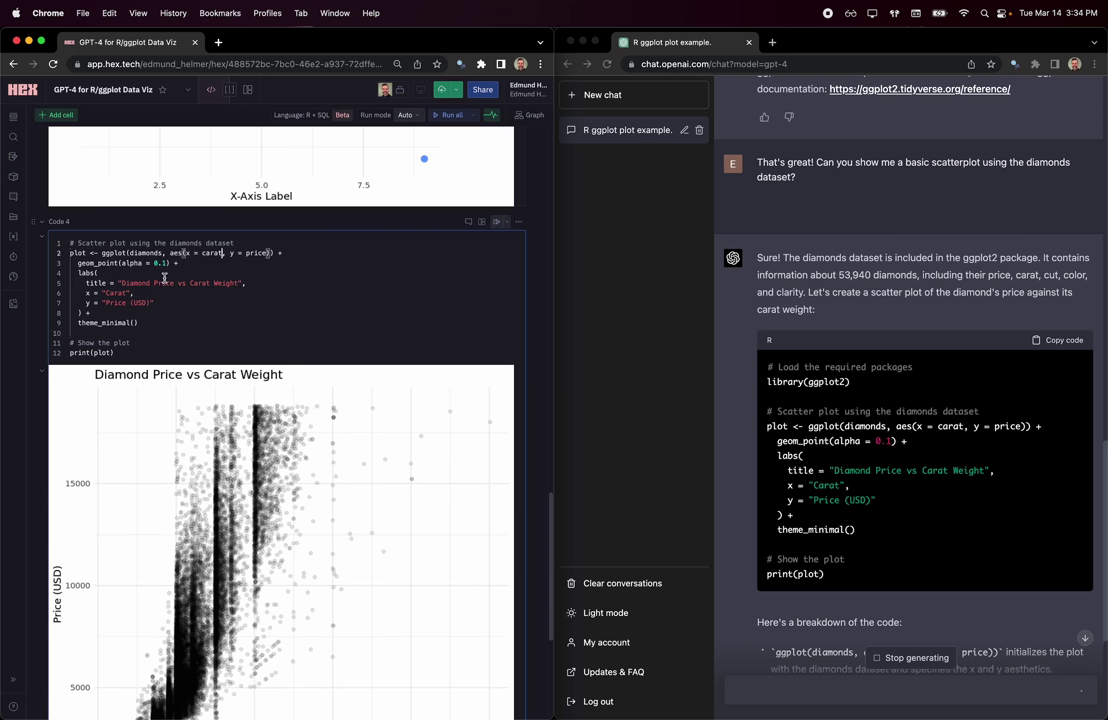
click(166, 263)
key(BackSpace)
key(BackSpace)
key(BackSpace)
key(super+Return)
scroll(250, 300, down, 2)
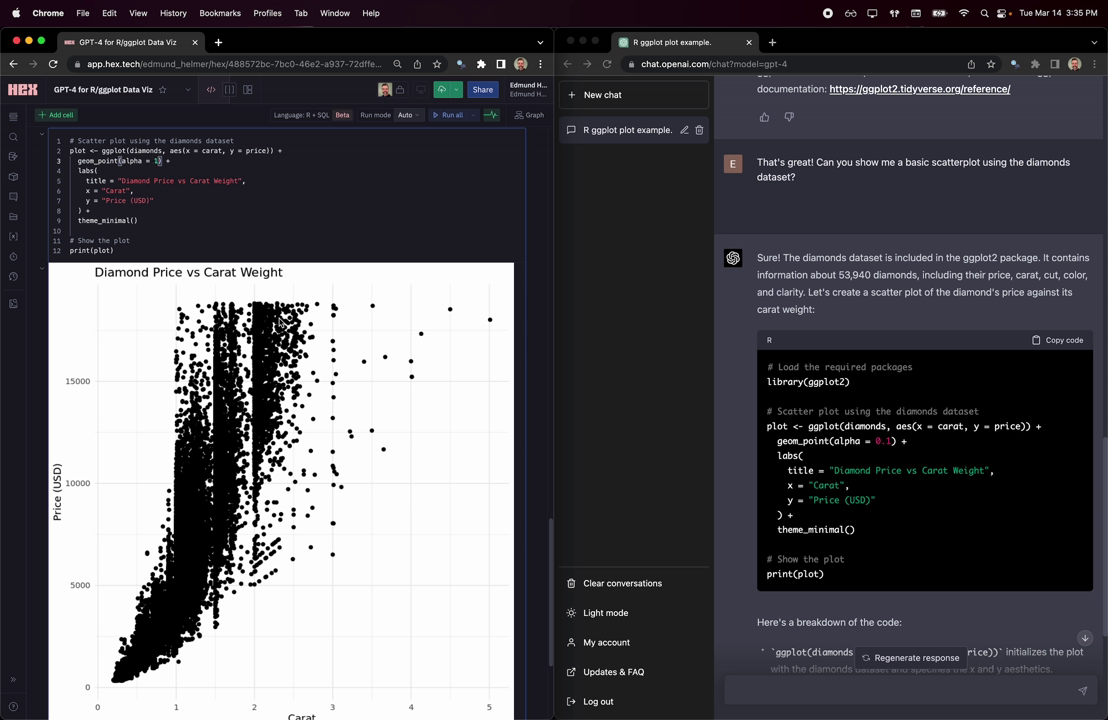
key(super+Return)
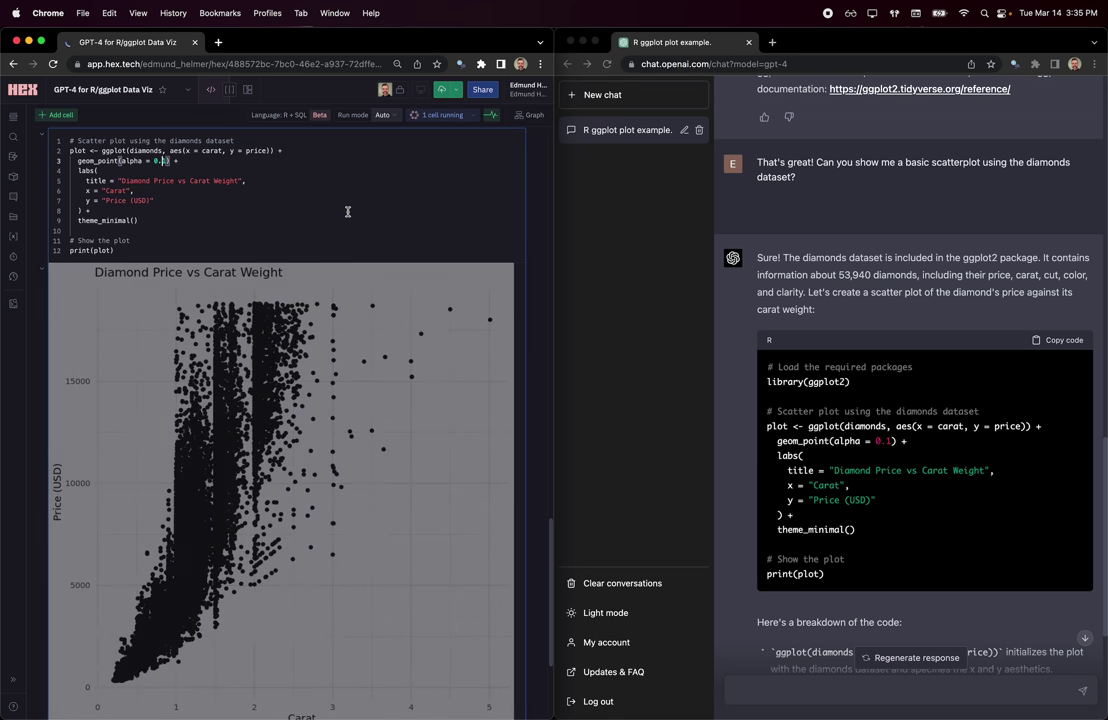
scroll(348, 214, down, 1)
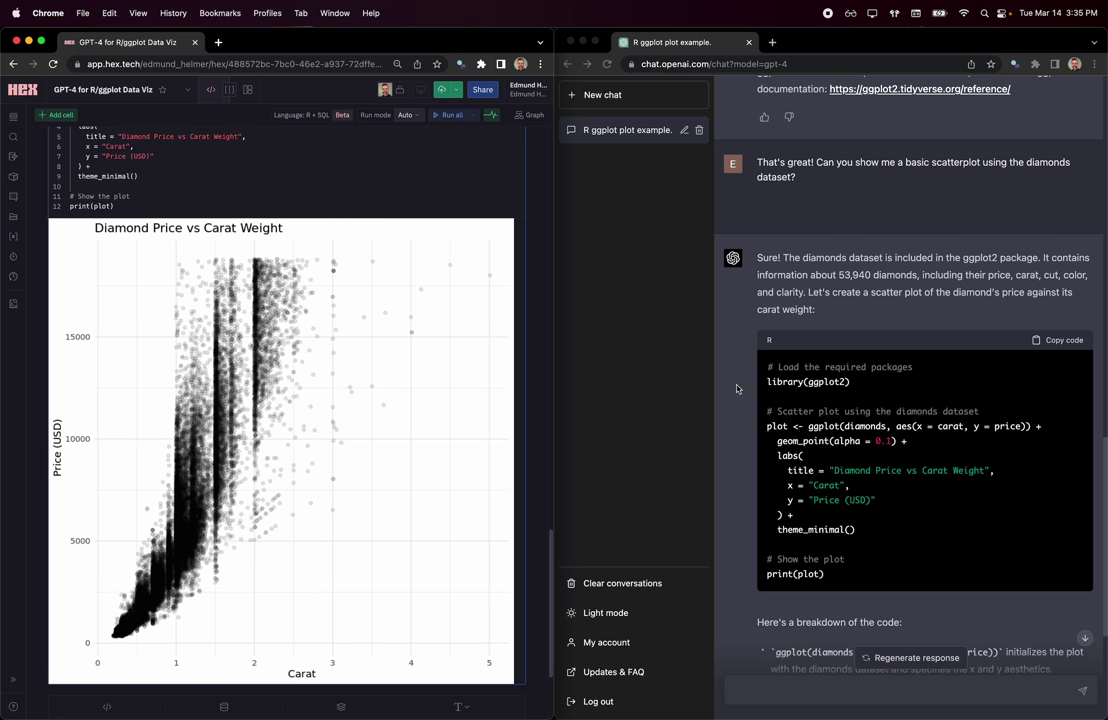
Send the message "That's great! Can you make those points into "x" shapes instead of circles?".
scroll(737, 390, down, 5)
click(811, 690)
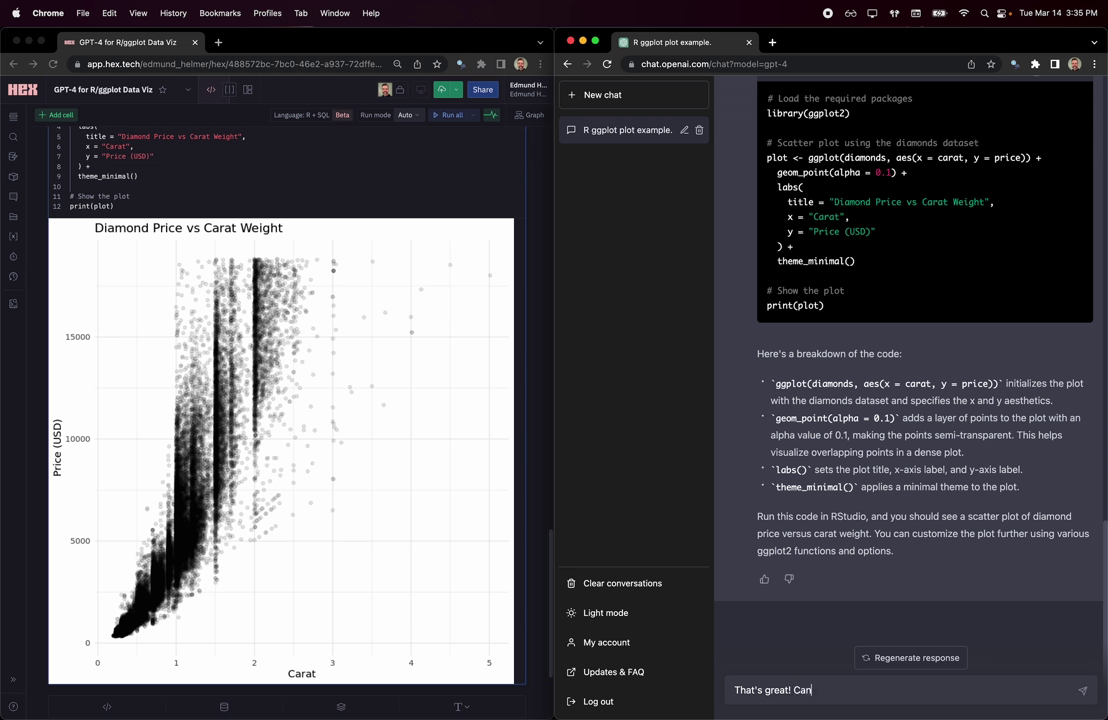
text(those points into "x" shapes instead of circl)
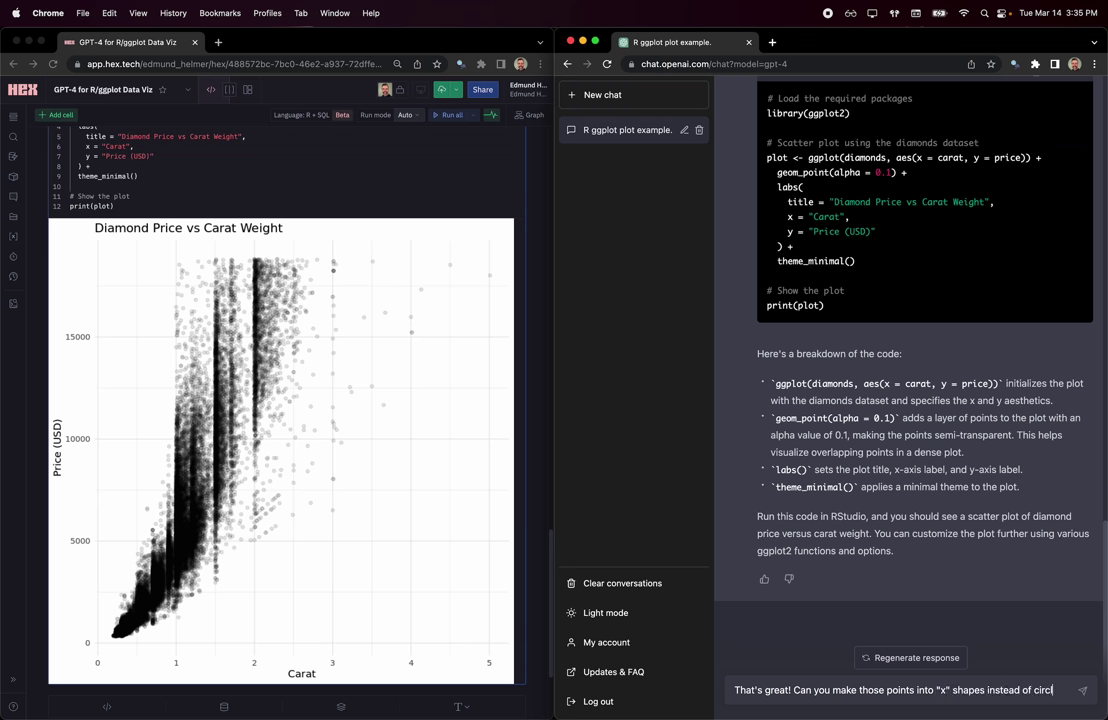
text(es?)
key(Return)
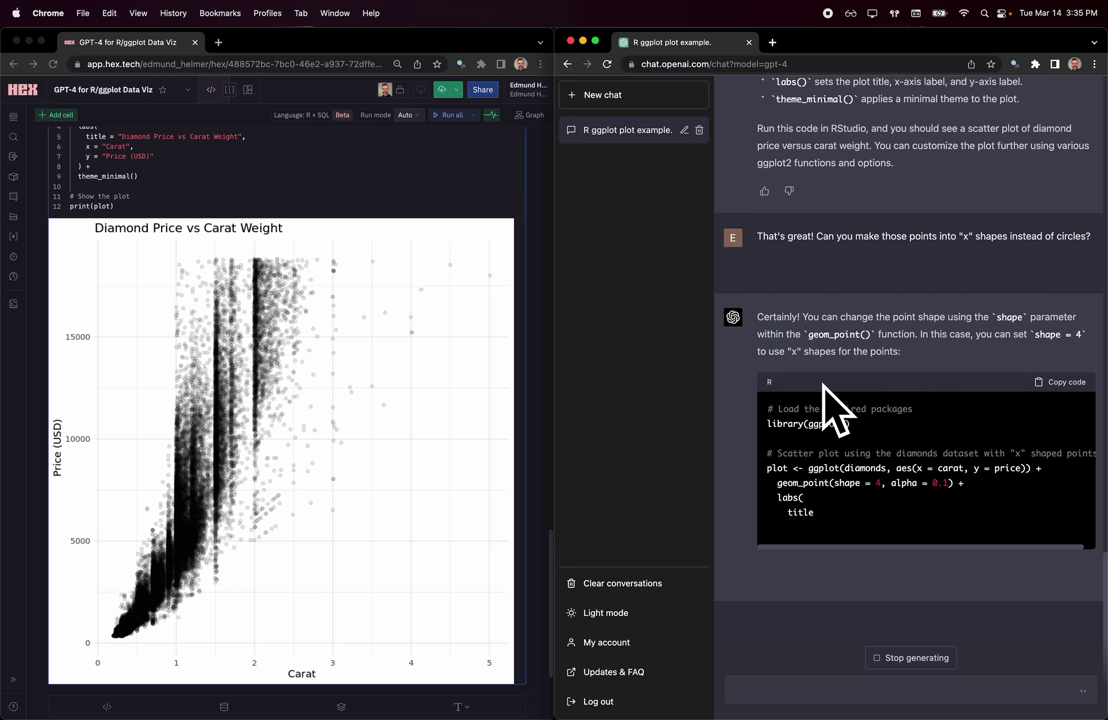
Replace the point layer line in the diamonds cell with the chat's `geom_point(shape = 4, alpha = 0.1) +` and rerun the cell.
drag(775, 482, 954, 482)
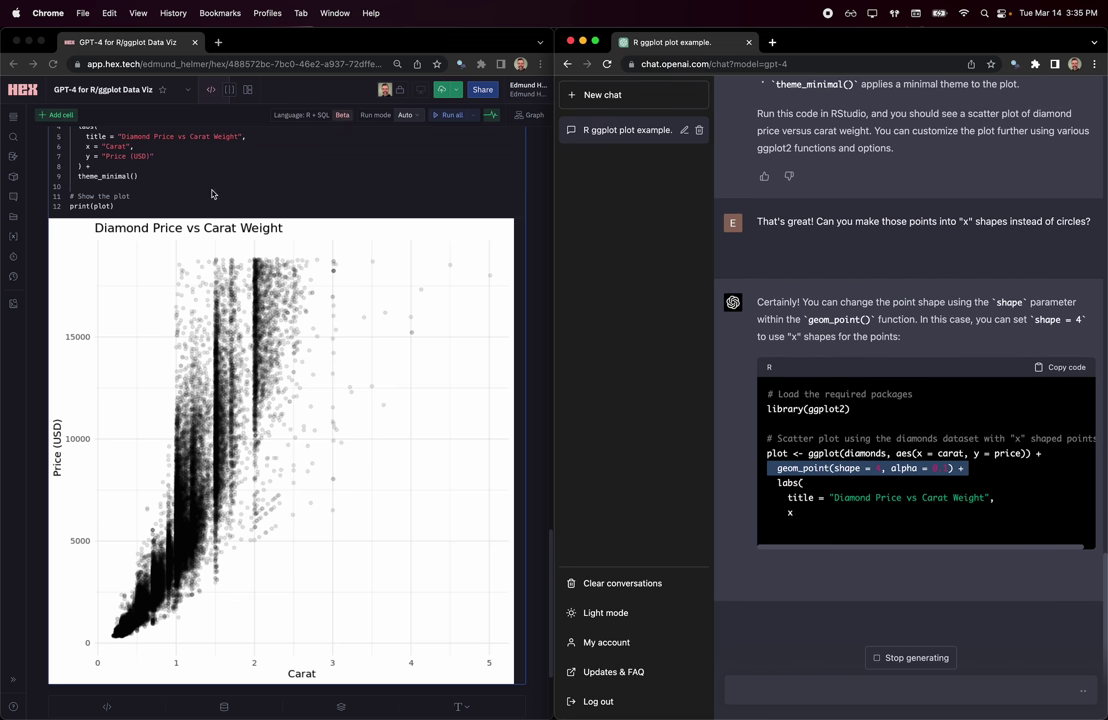
scroll(193, 240, up, 3)
click(161, 267)
triple_click(161, 267)
key(super+v)
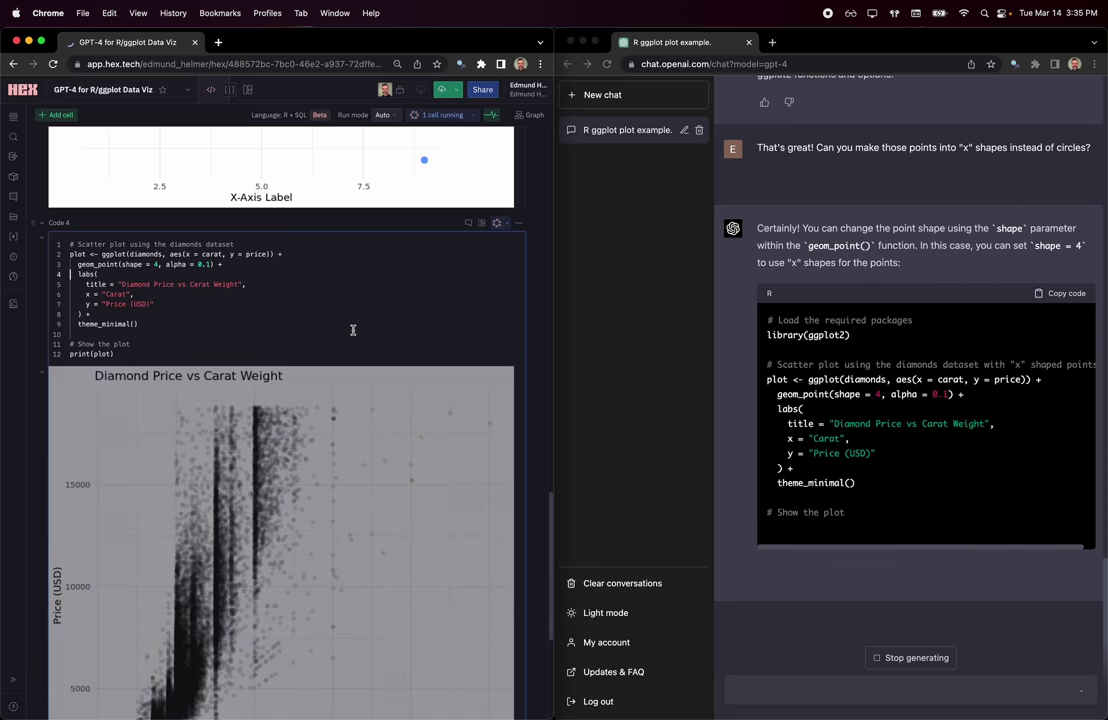
scroll(353, 330, down, 3)
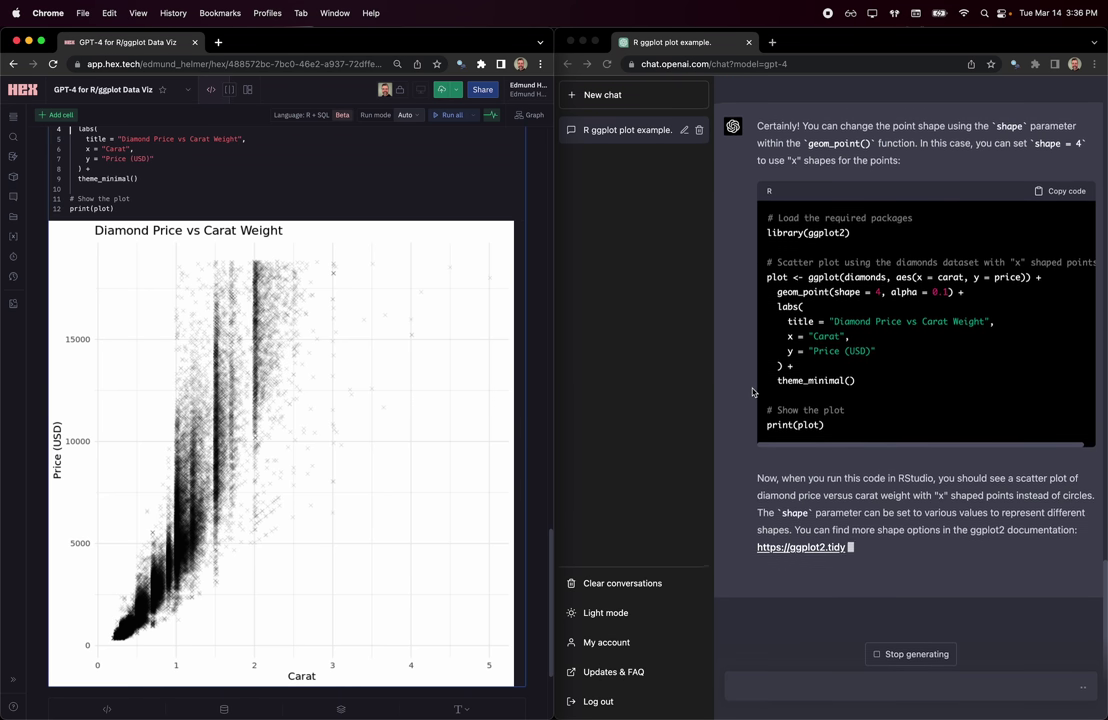
Add an empty code cell below the diamonds plot and send the chat message "Awesome! Can you show me a bar chart?".
scroll(445, 343, down, 3)
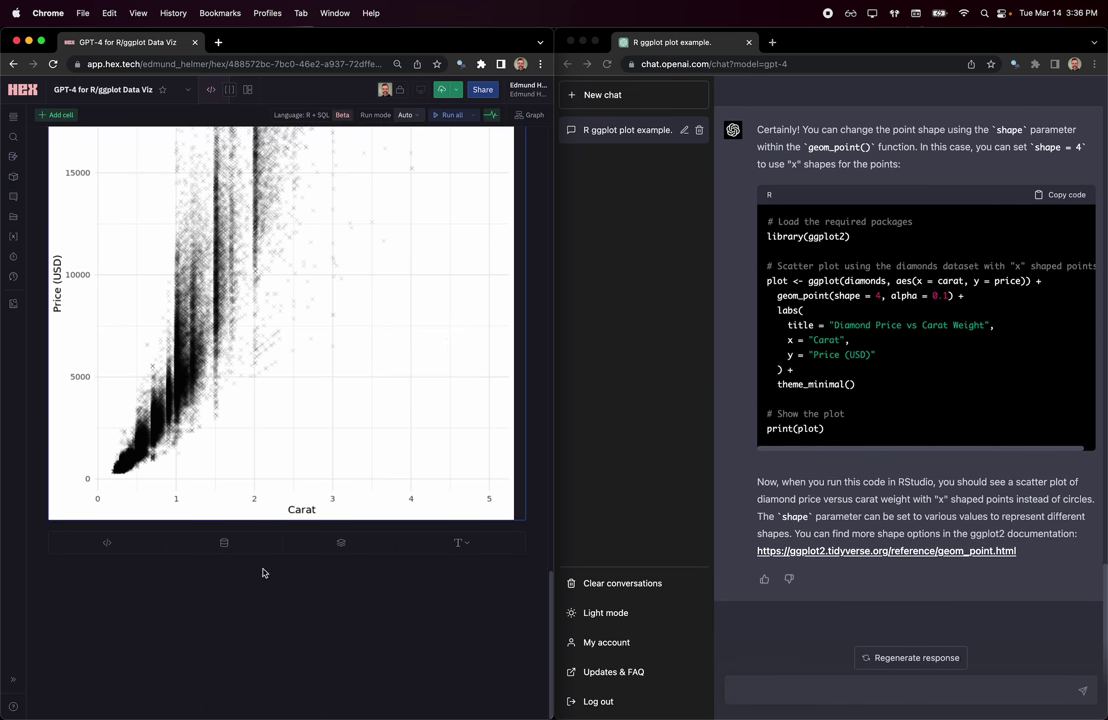
click(135, 548)
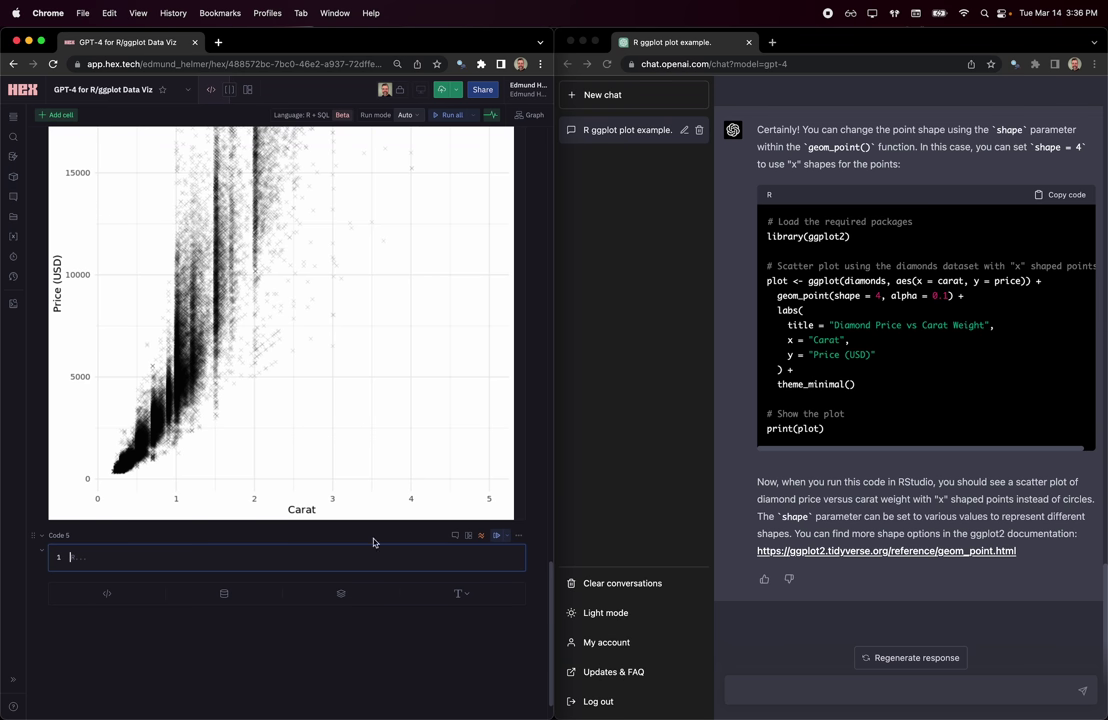
click(866, 701)
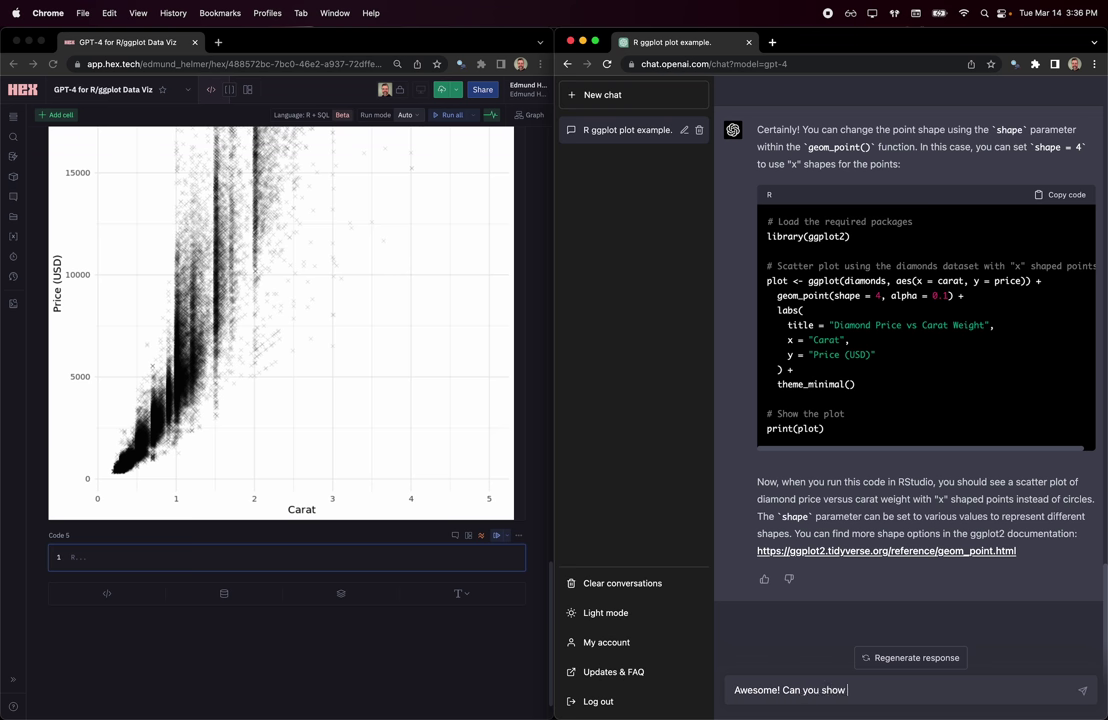
key(Return)
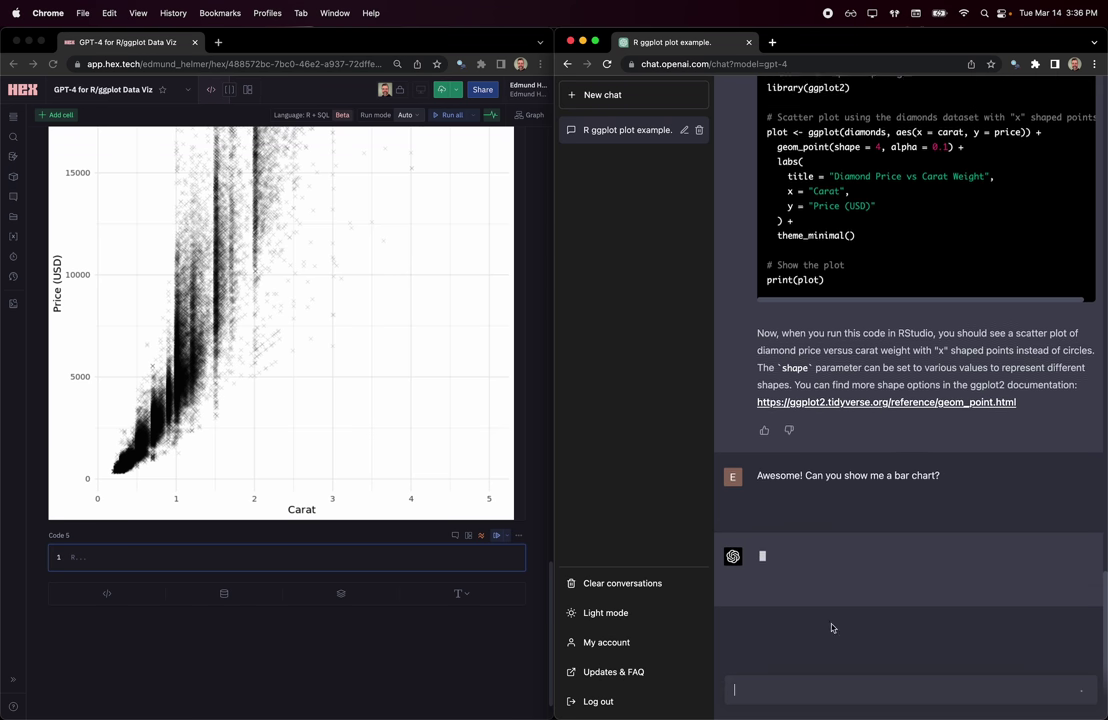
right_click(727, 449)
click(725, 416)
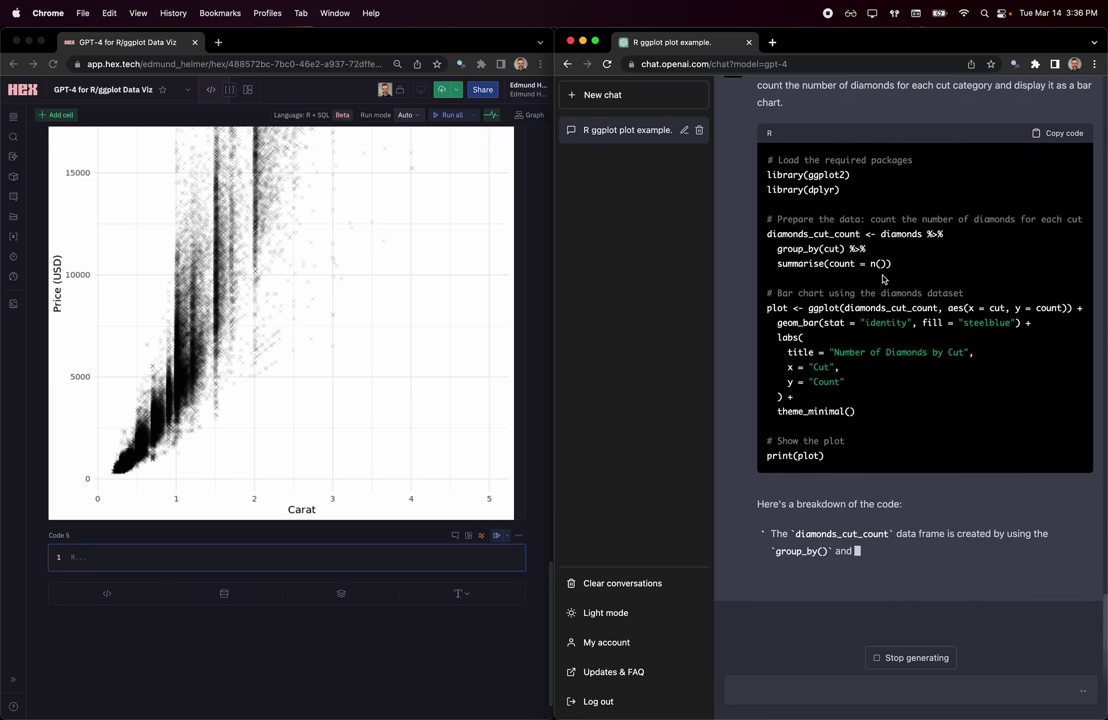
Copy the chat's complete bar chart code for diamonds by cut and paste it into the empty code cell.
click(1057, 139)
click(149, 556)
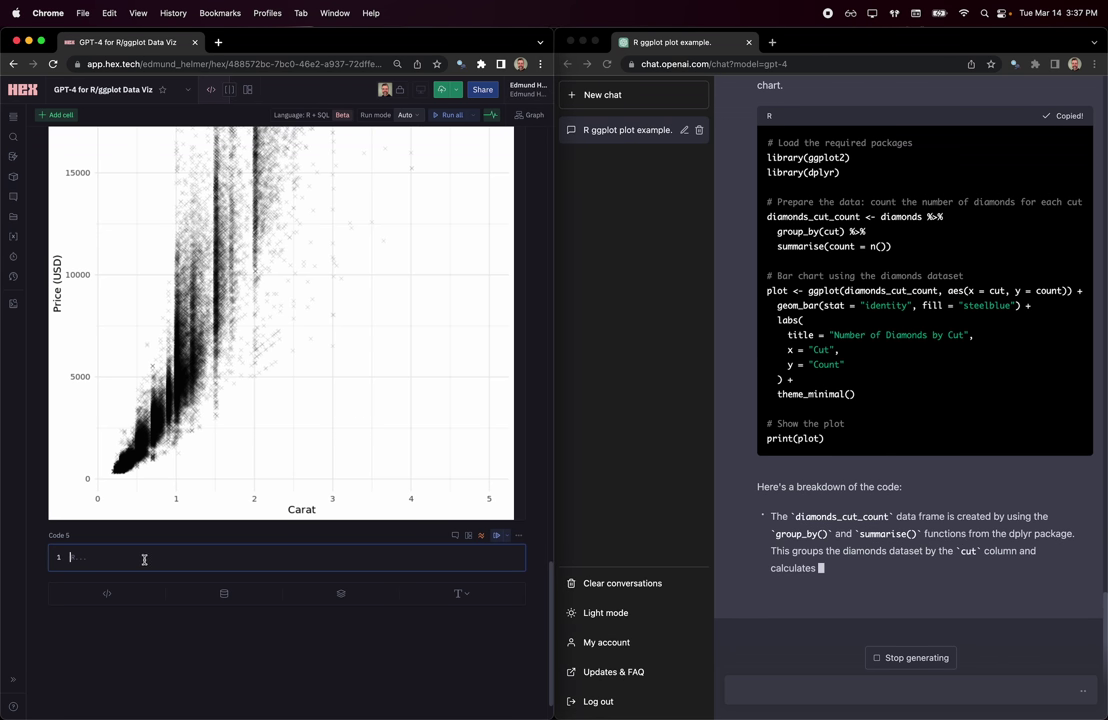
text(# Load the required packages library(ggplot2) library(dplyr)  # Prepare the data: count the number of diamonds for each cut diamonds_cut_count <- diamonds %>%   group_by(cut) %>%   summarise(count = n())  # Bar chart using the diamonds dataset plot <- ggplot(diamonds_cut_count, aes(x = cut, y = count)) +   geom_bar(stat = "identity", fill = "steelblue") +   labs(     title = "Number of Diamonds by Cut",     x = "Cut",     y = "Count"   ) +   theme_minimal()  # Show the plot print(plot))
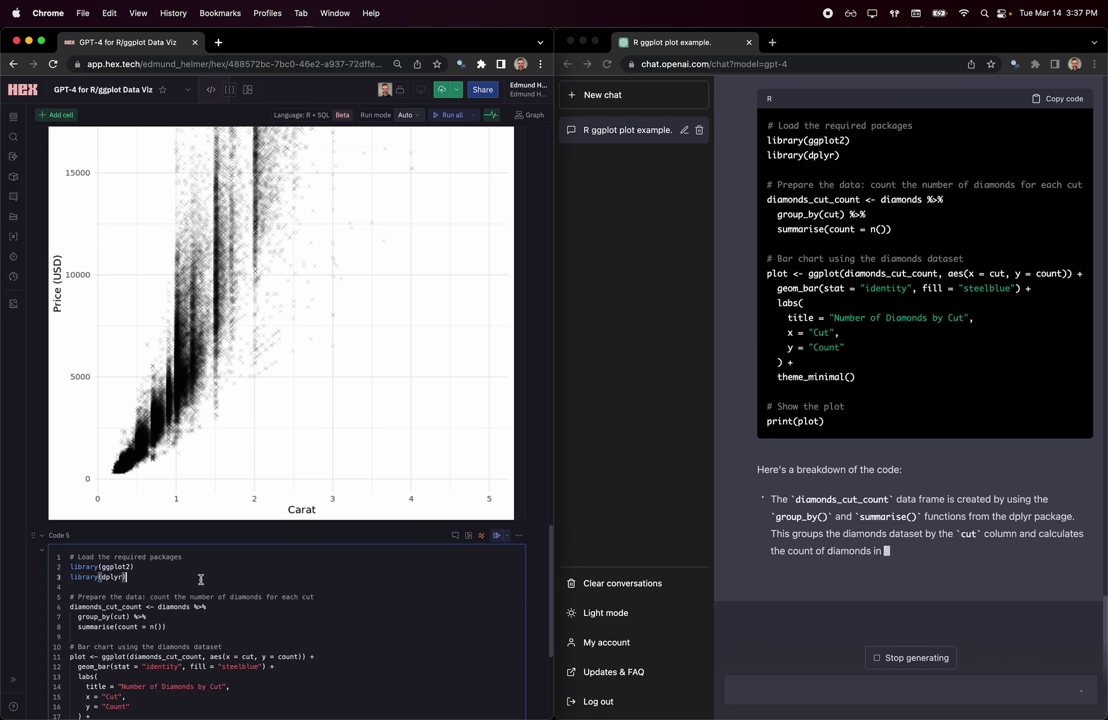
Remove the package-loading comment and library lines from the start of the bar chart cell and run it.
drag(200, 579, 70, 557)
key(BackSpace)
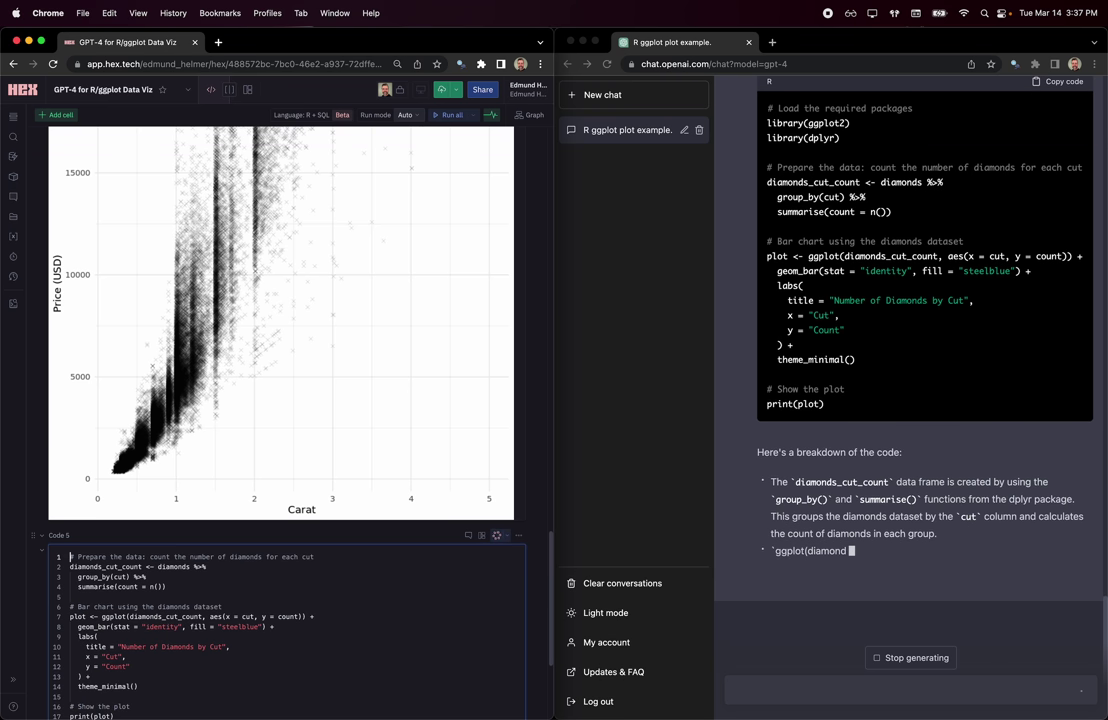
scroll(299, 460, down, 4)
key(super+Return)
scroll(304, 465, down, 8)
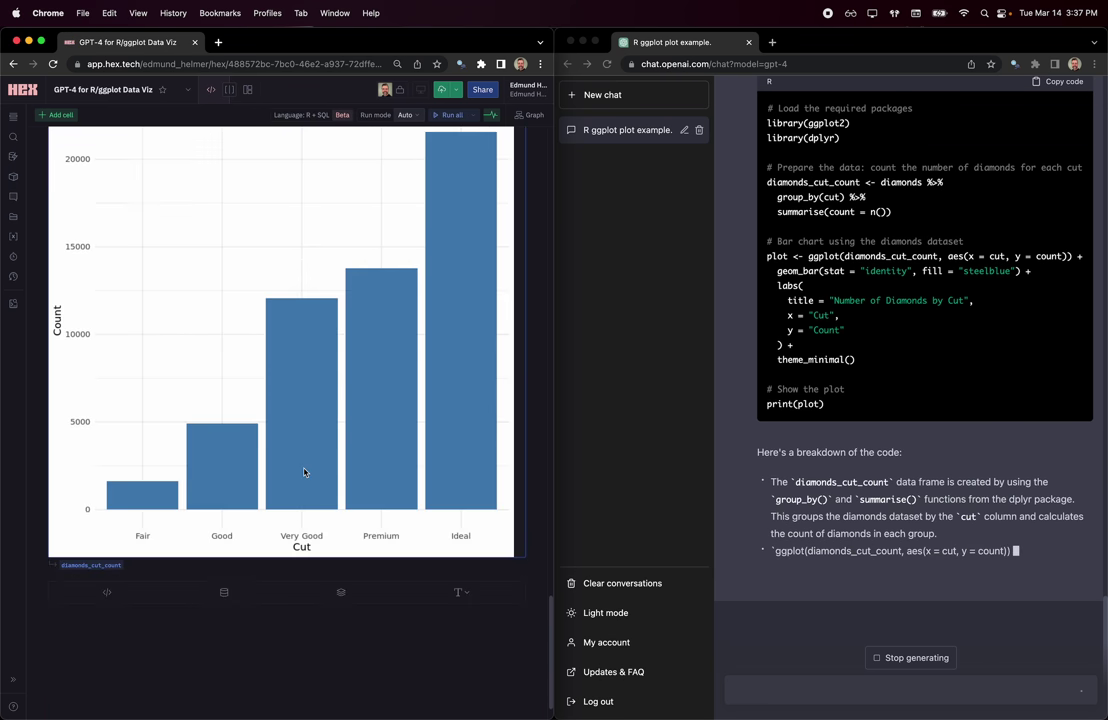
scroll(304, 472, up, 3)
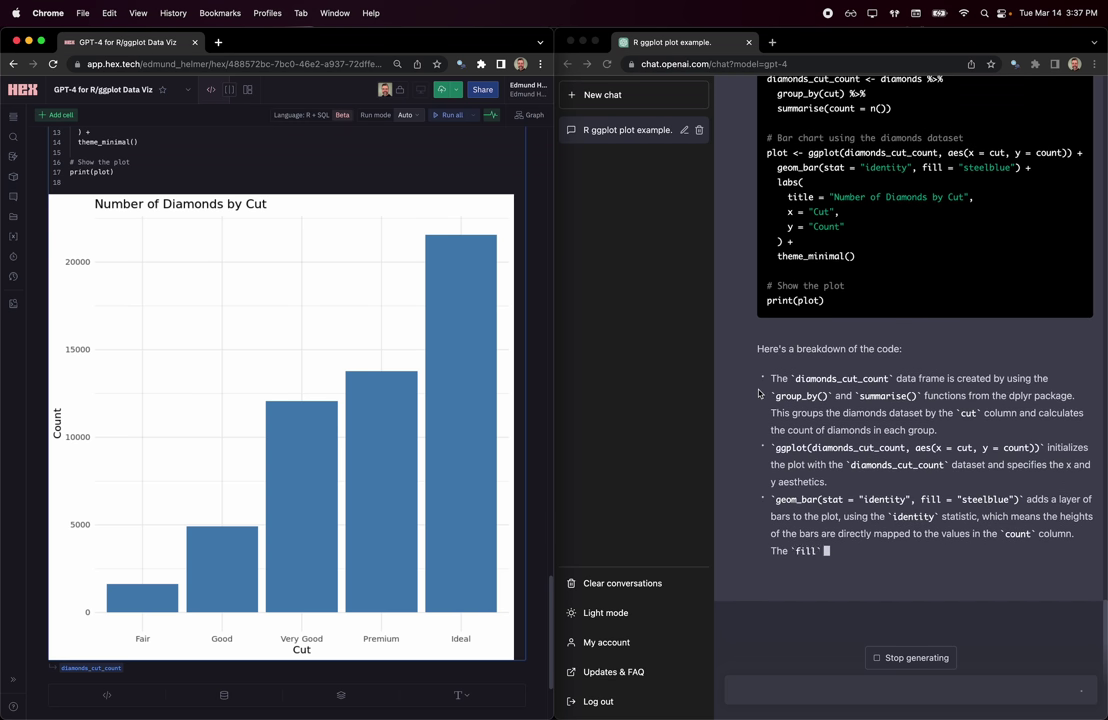
Send the chat message "Can you give me the same data in a pie chart?".
scroll(776, 259, up, 1)
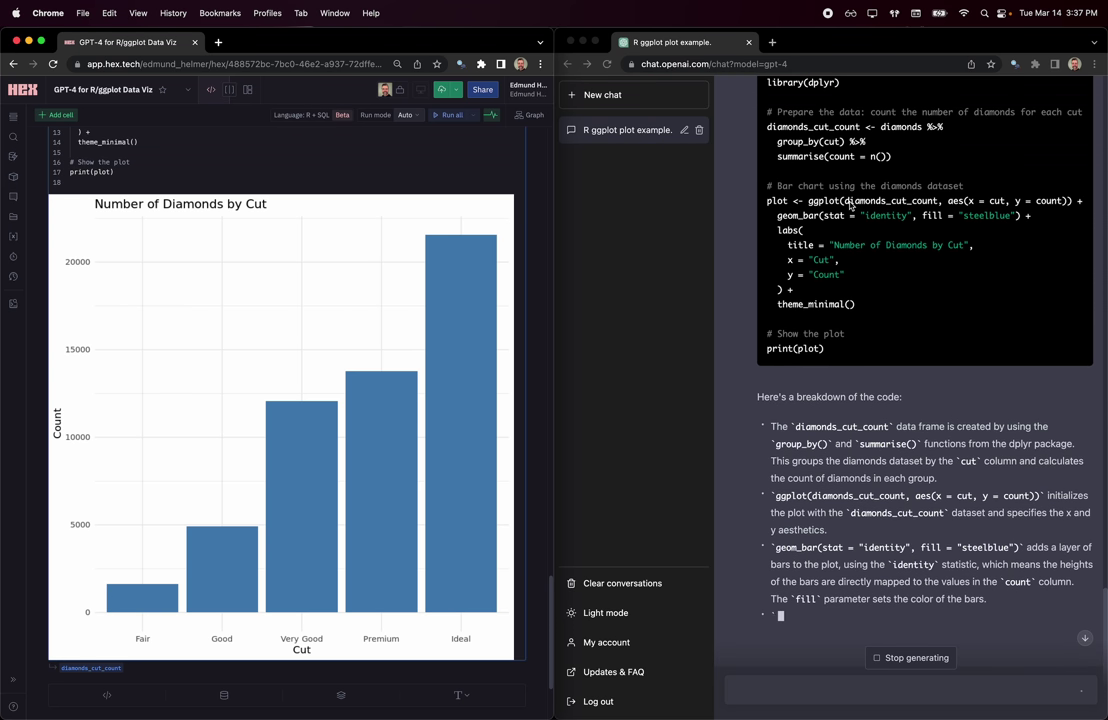
right_click(750, 391)
click(746, 375)
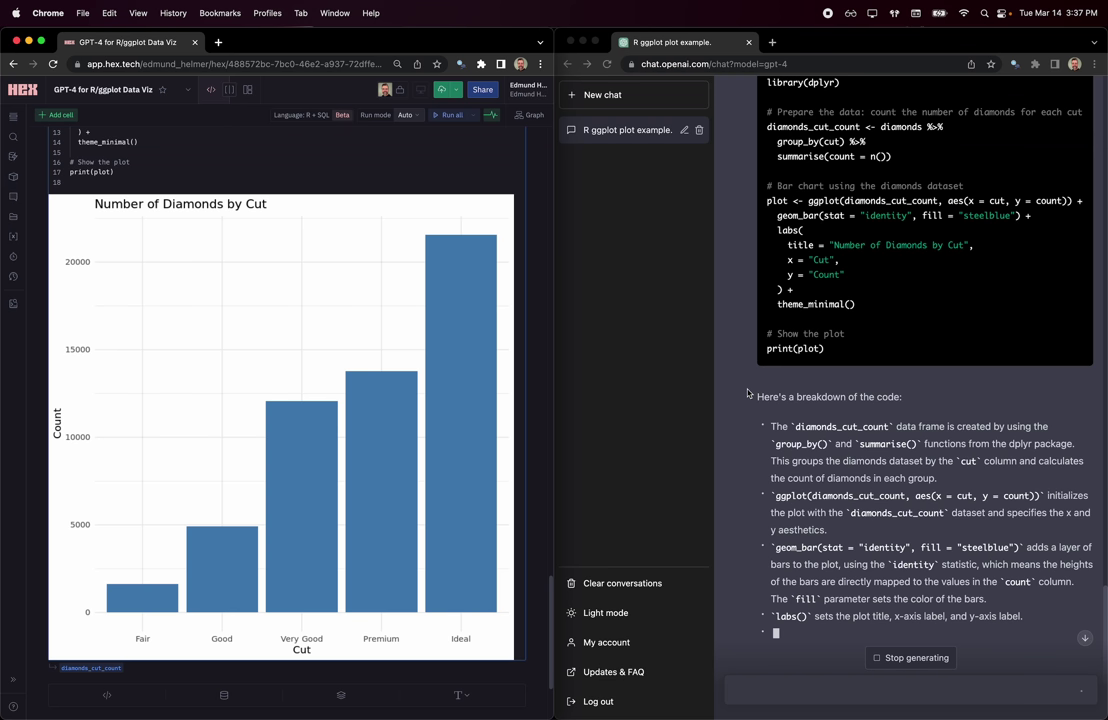
scroll(747, 393, down, 2)
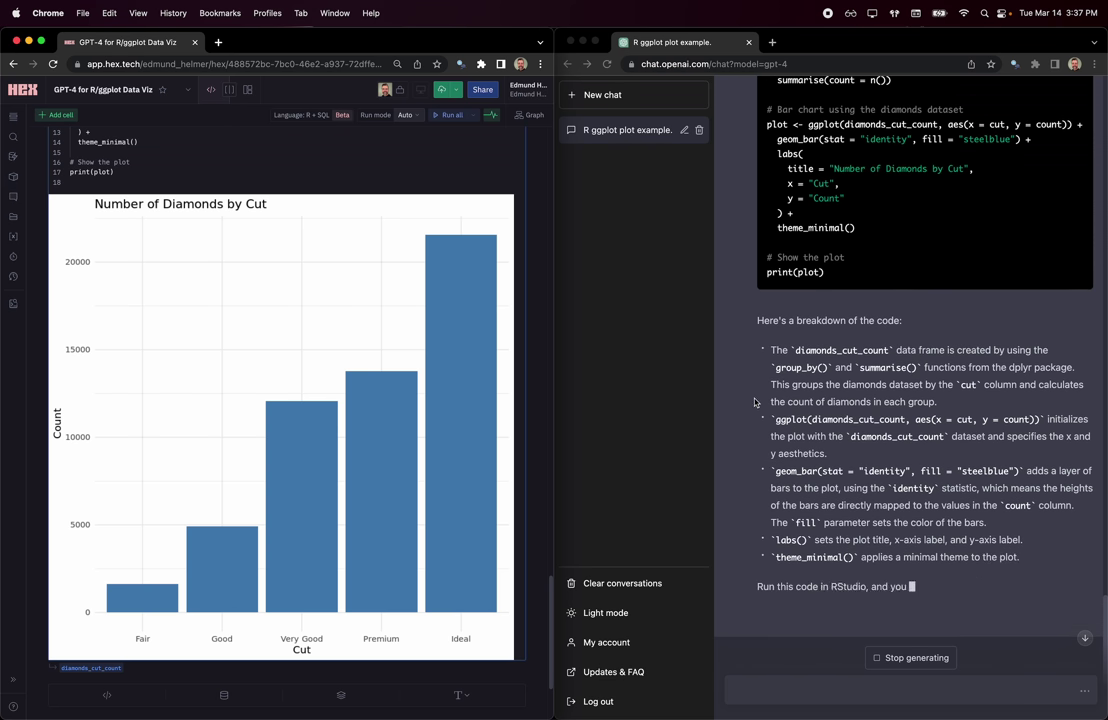
scroll(755, 402, down, 1)
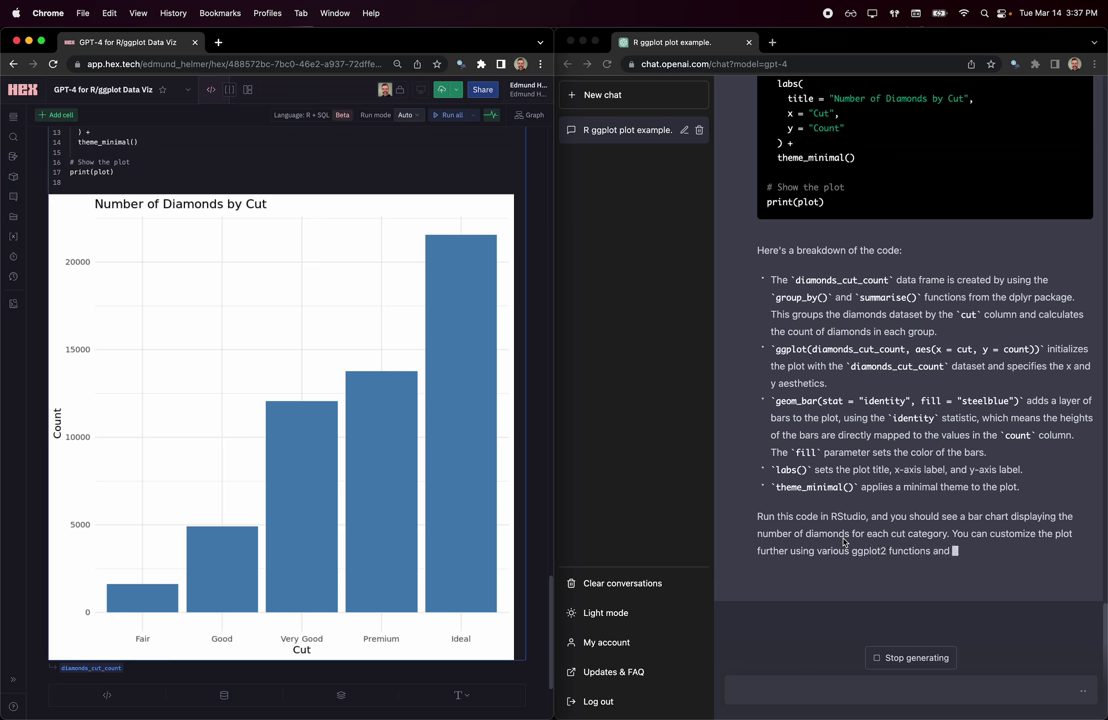
click(868, 696)
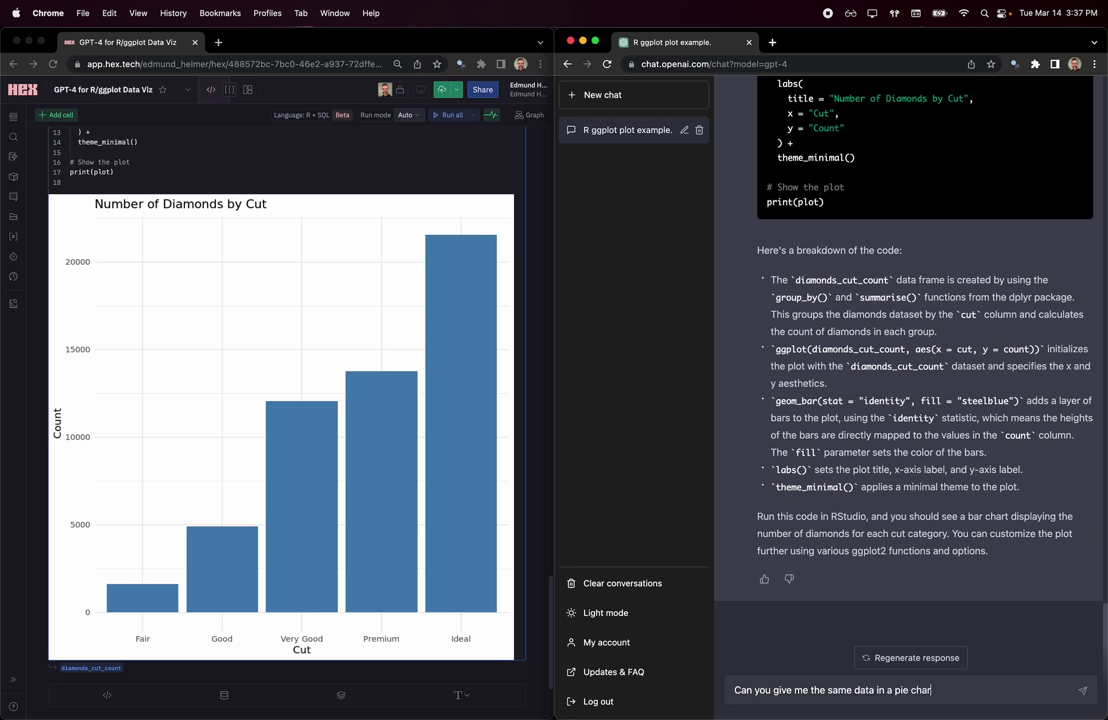
key(Return)
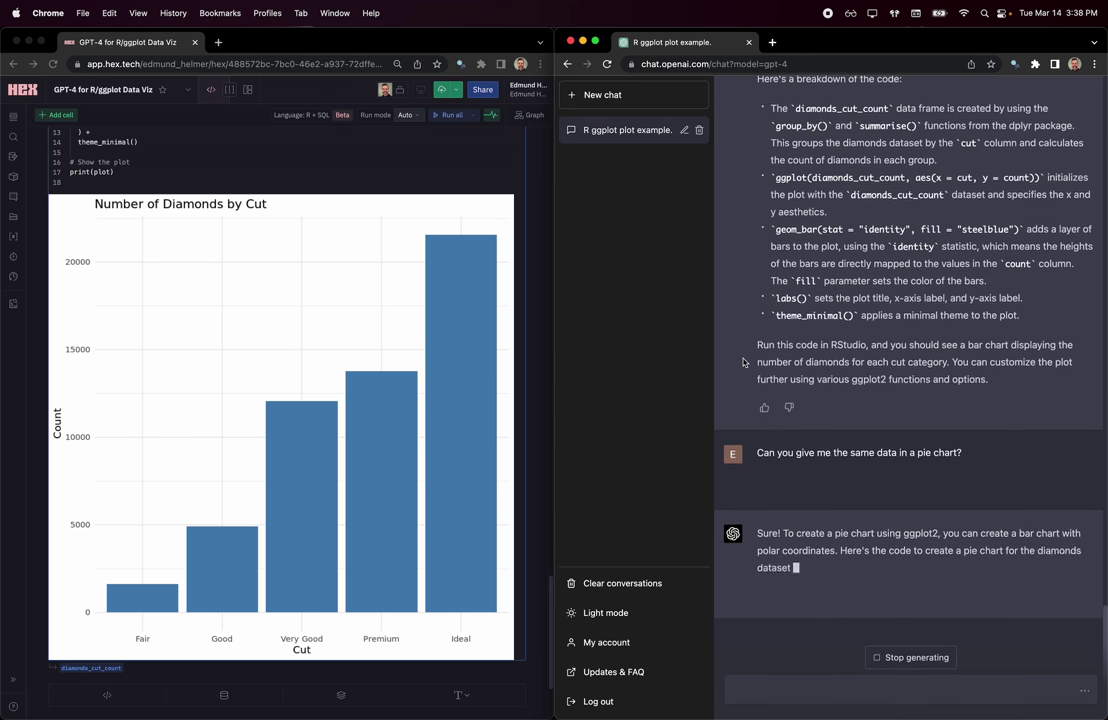
Examine the bar chart cell's code, including its "steelblue" fill, alongside the pie chart code being generated in the chat.
scroll(527, 524, down, 2)
scroll(489, 477, up, 5)
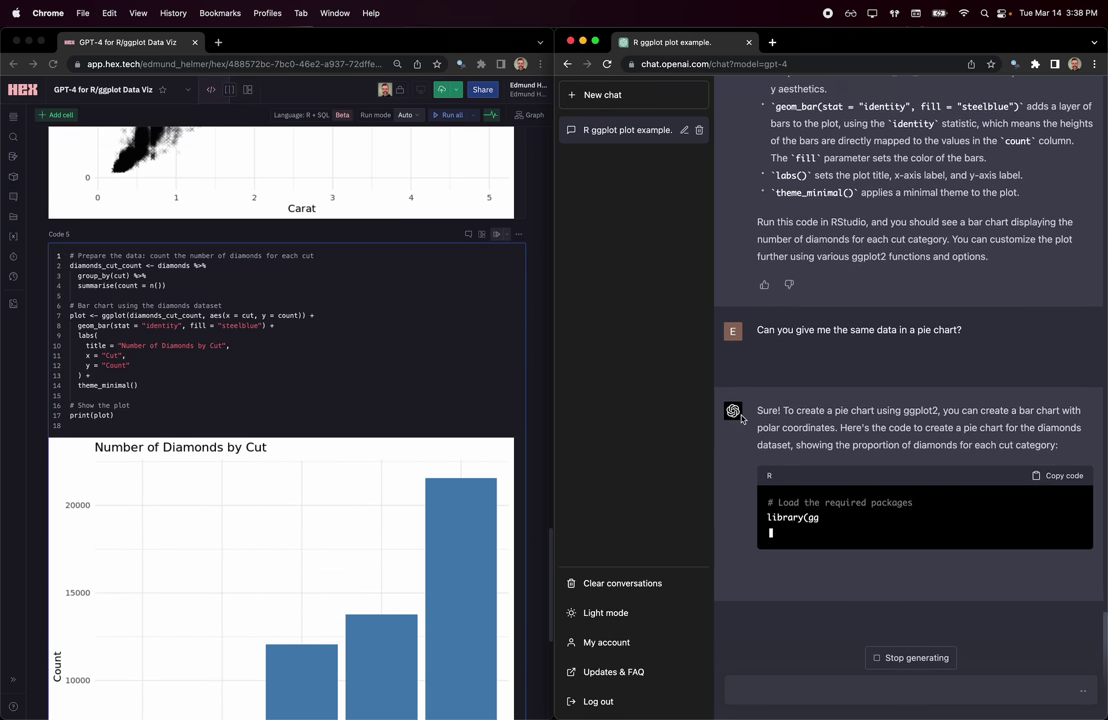
scroll(371, 439, down, 2)
scroll(371, 439, down, 2)
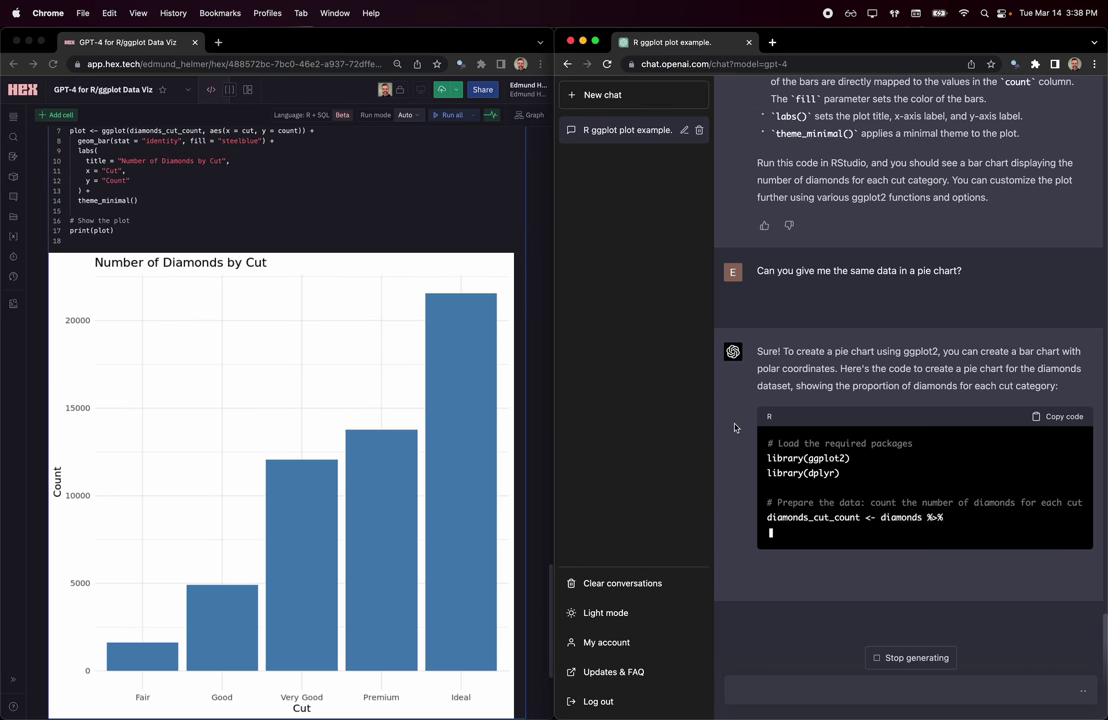
scroll(347, 438, up, 3)
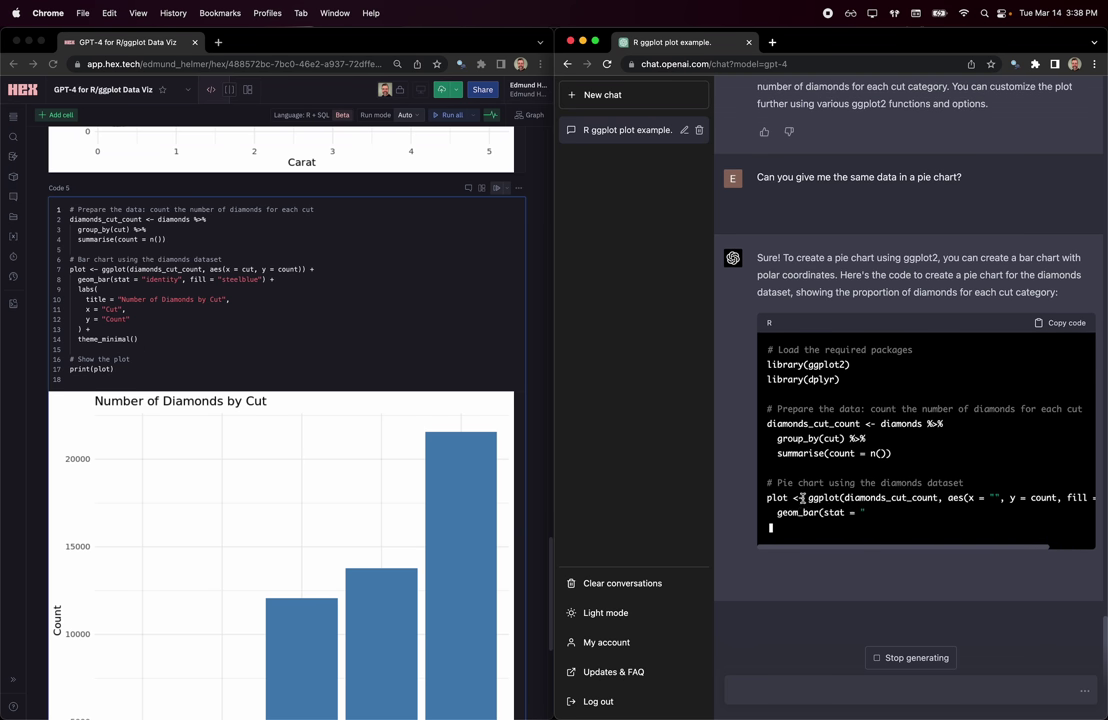
scroll(817, 507, right, 3)
scroll(805, 500, left, 3)
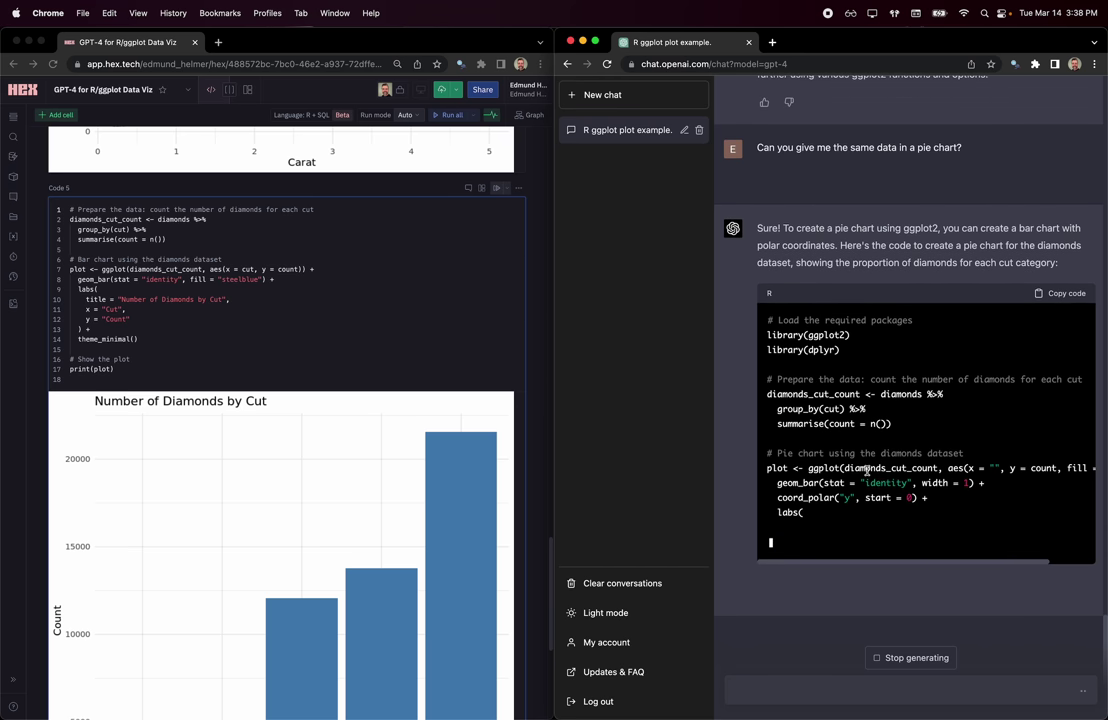
click(222, 286)
double_click(236, 280)
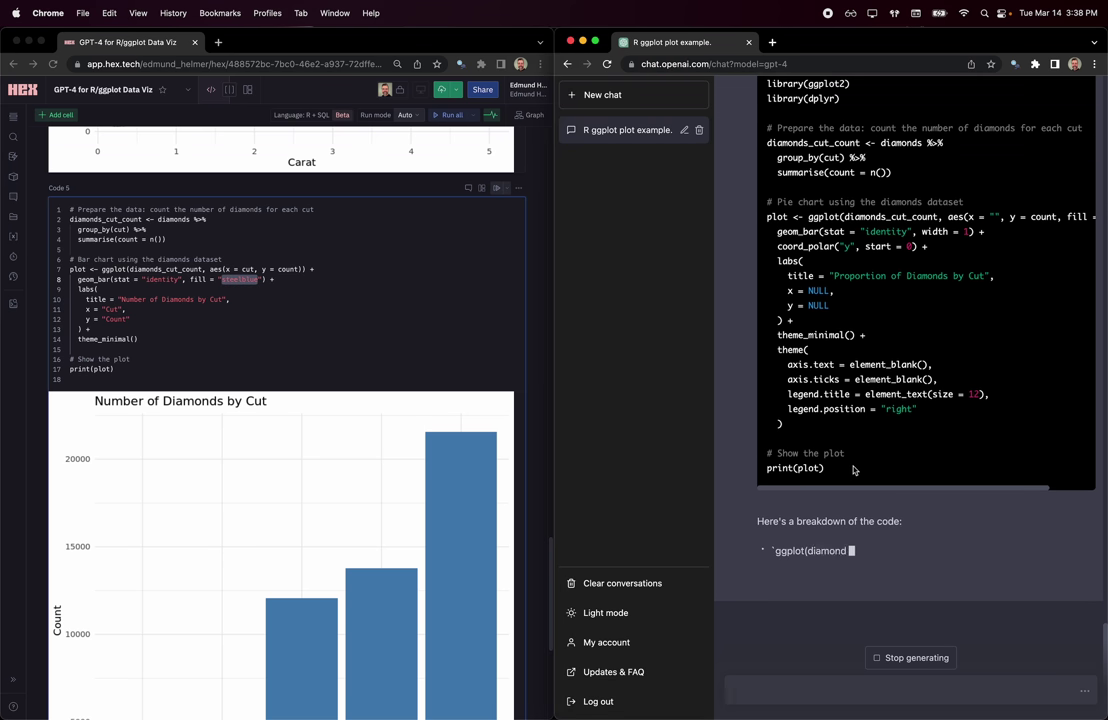
Copy the chat's pie chart code from the data preparation comment through print(plot), leaving out the package-loading lines.
drag(845, 497, 767, 285)
scroll(800, 360, up, 3)
key(super+c)
Replace all the code in the bar chart cell with the copied pie chart code and run it.
click(344, 272)
key(super+a)
key(super+v)
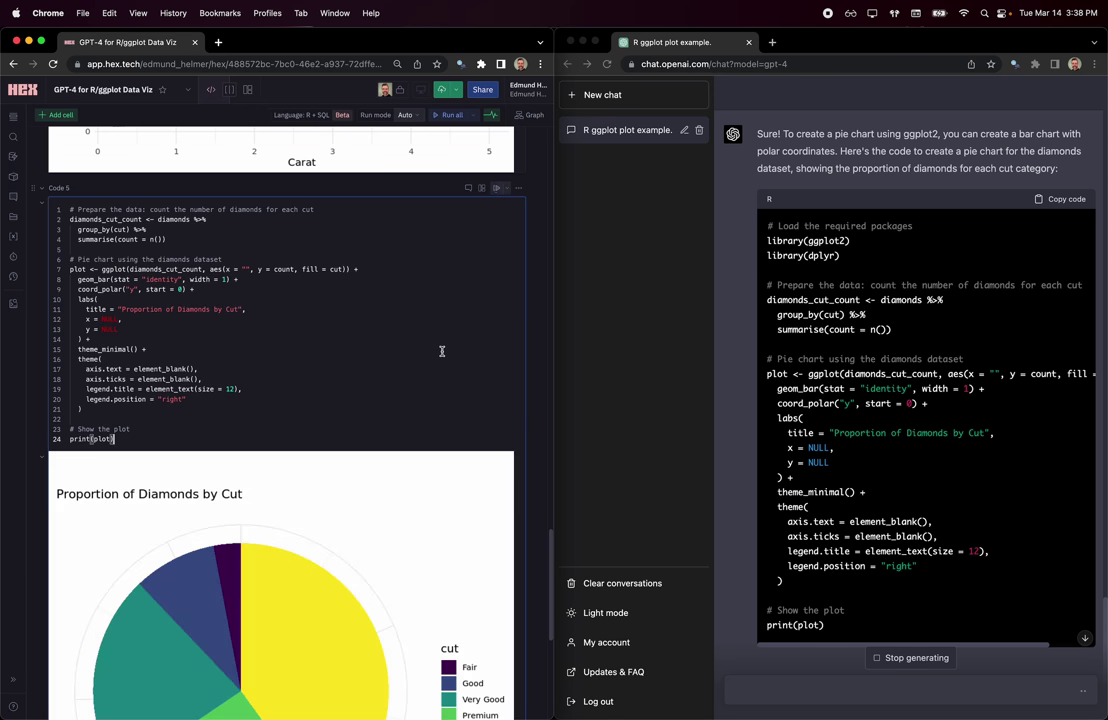
scroll(440, 348, down, 5)
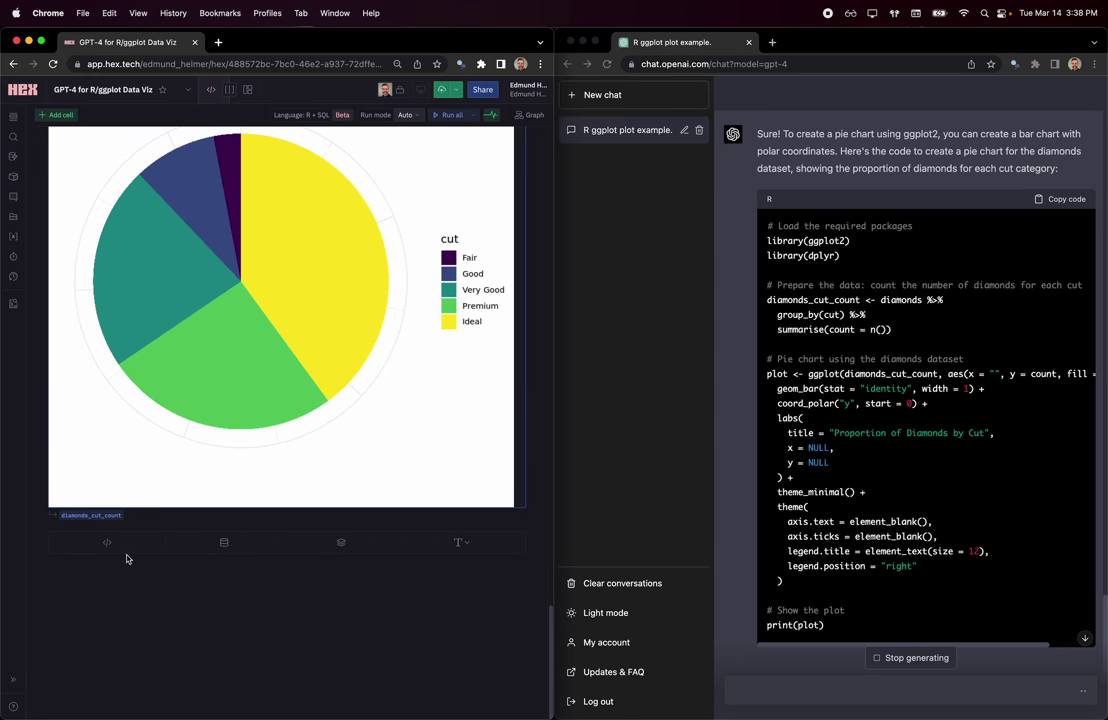
Add a code cell at the end of the notebook and undo the pie chart replacement to restore the bar chart cell.
click(124, 546)
key(super+z)
click(205, 346)
double_click(207, 346)
scroll(204, 370, down, 3)
scroll(205, 370, down, 5)
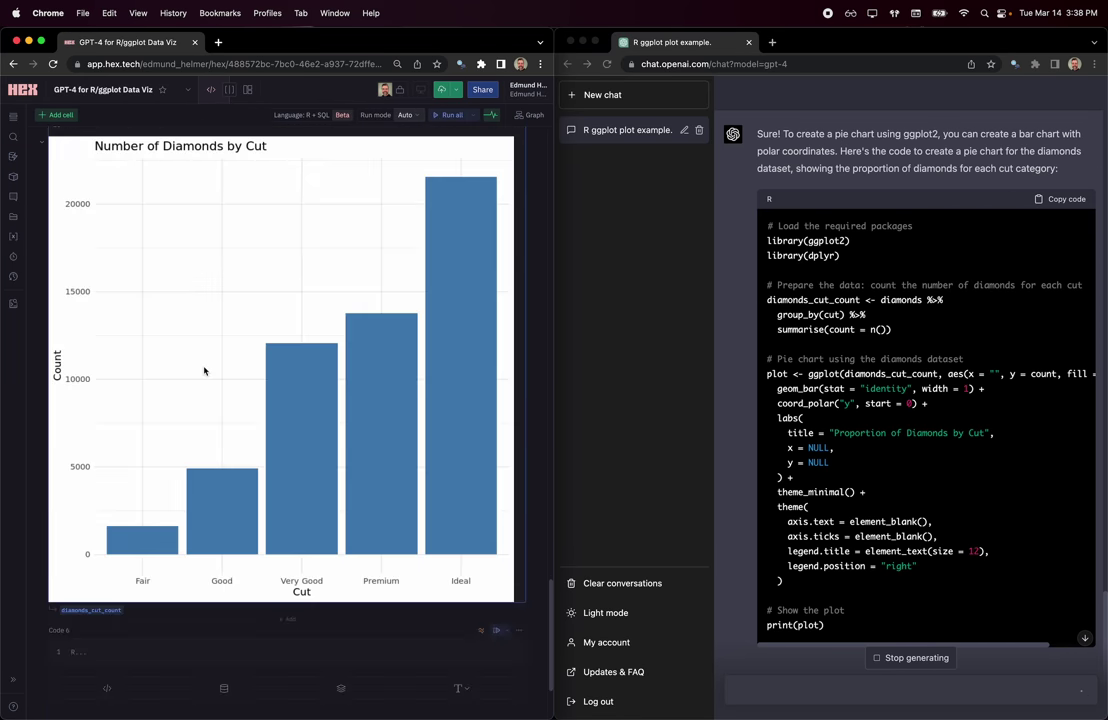
Paste the pie chart code into the new code cell below the bar chart and run it.
click(100, 519)
key(super+v)
key(super+Return)
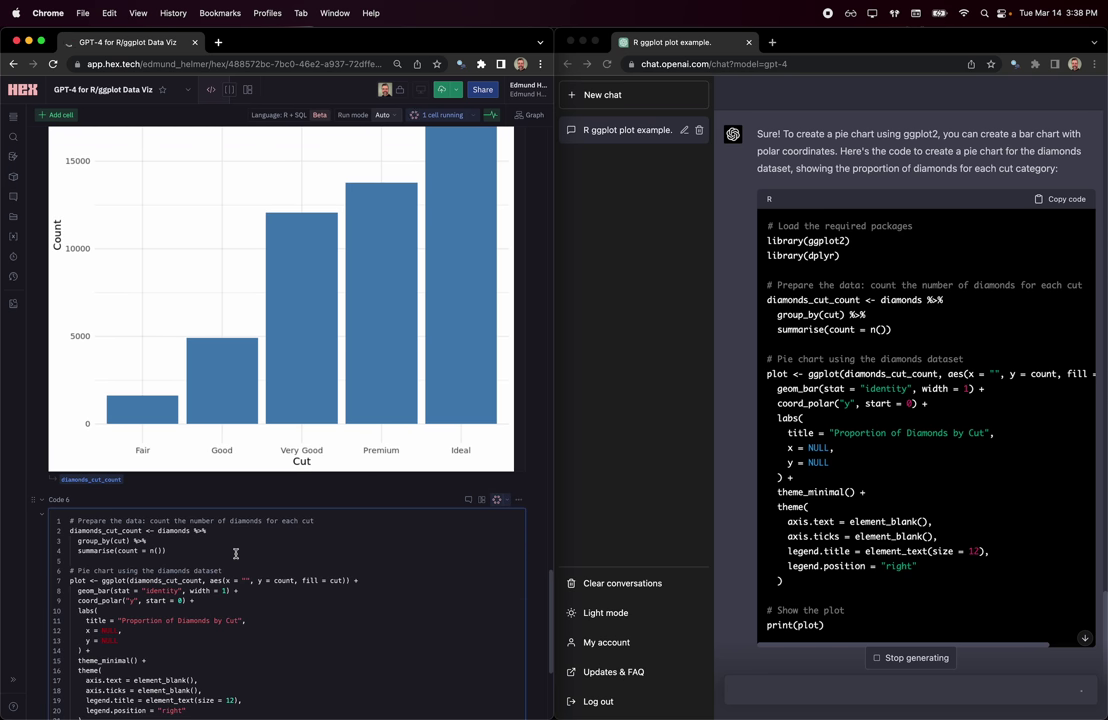
scroll(236, 553, down, 10)
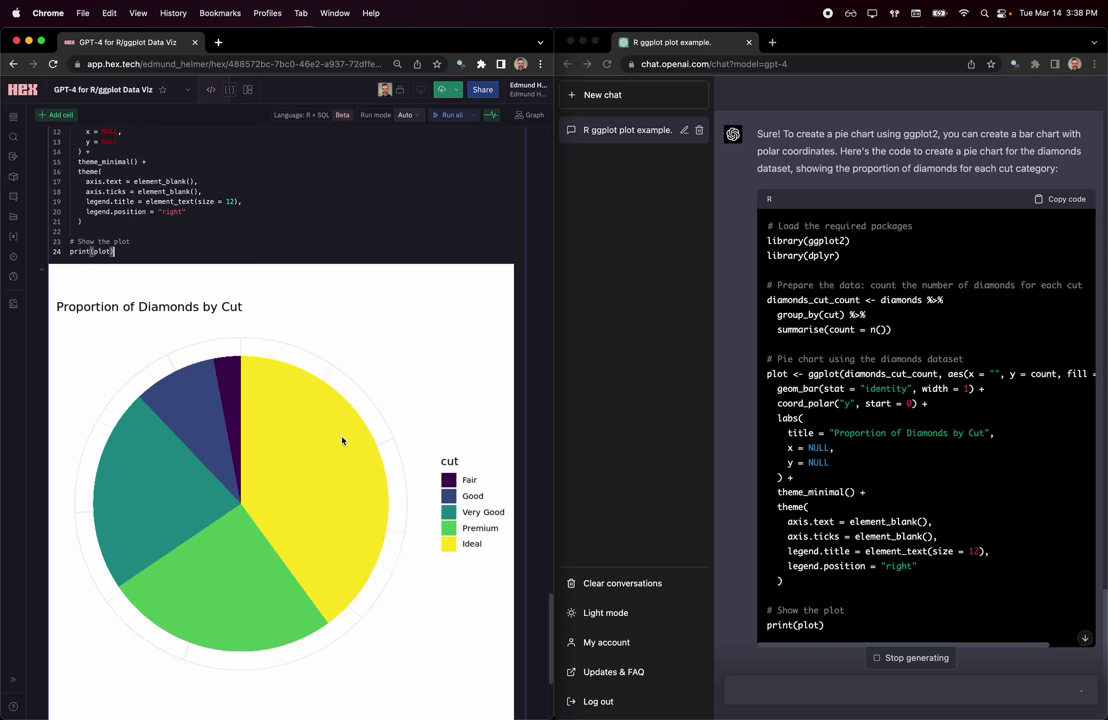
Stop the chat's running response and ask "Do you think pie charts are a good way to visualize data?".
triple_click(912, 598)
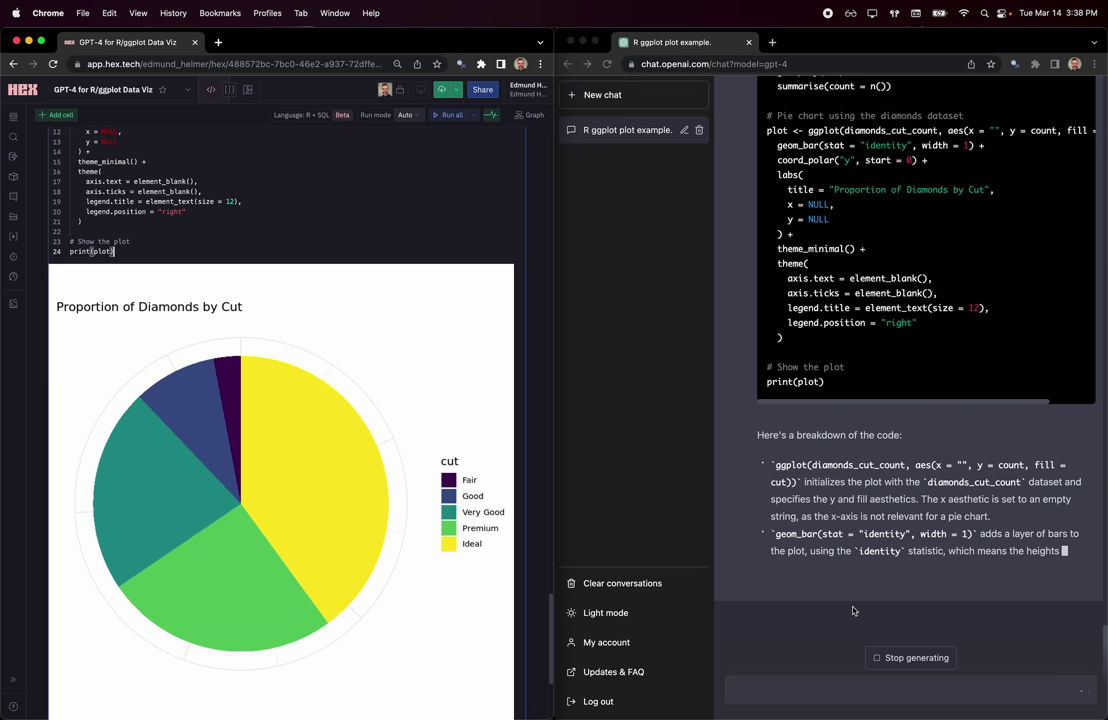
click(822, 688)
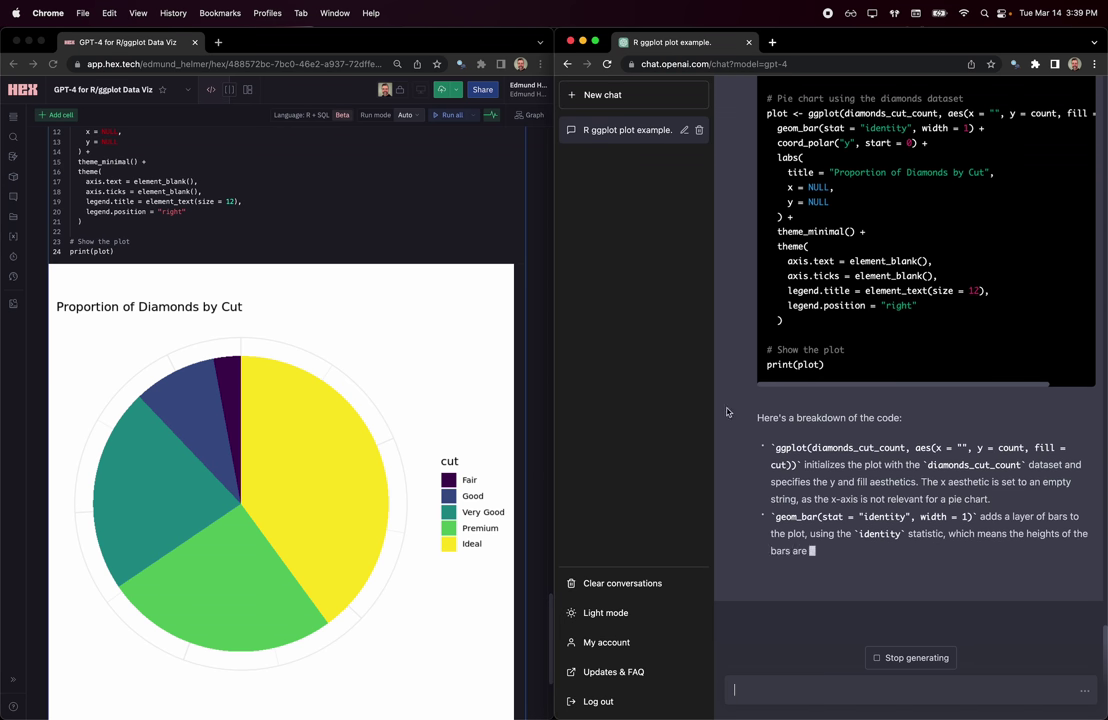
text(Do you think pie ch)
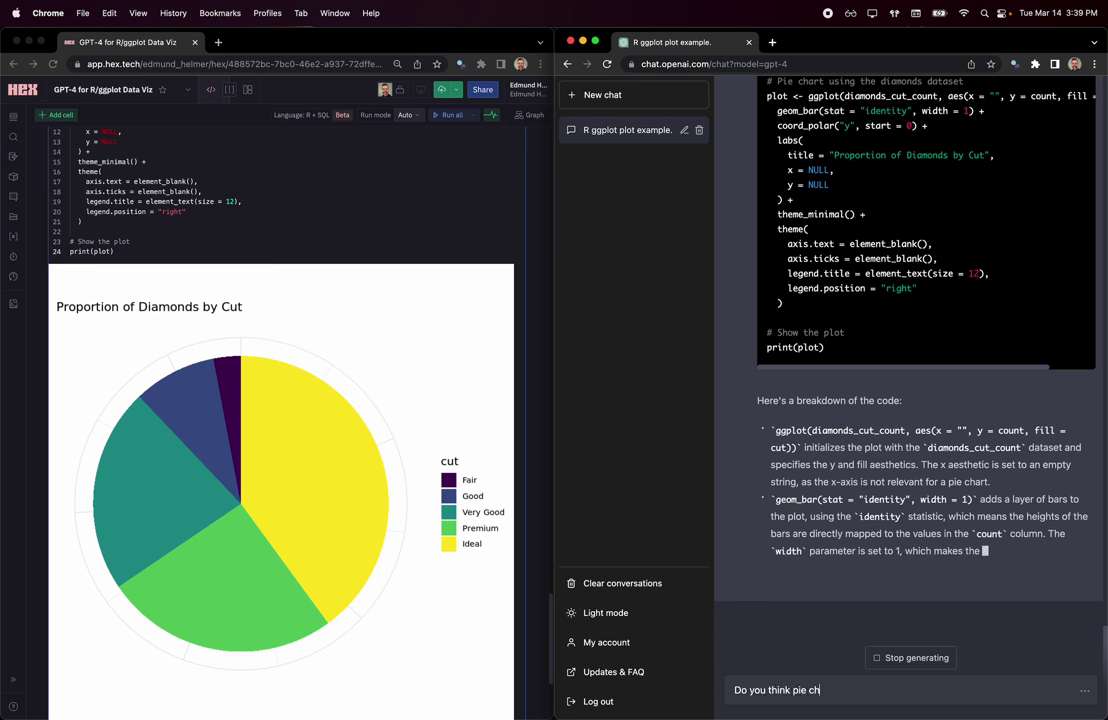
text(arts are a good way)
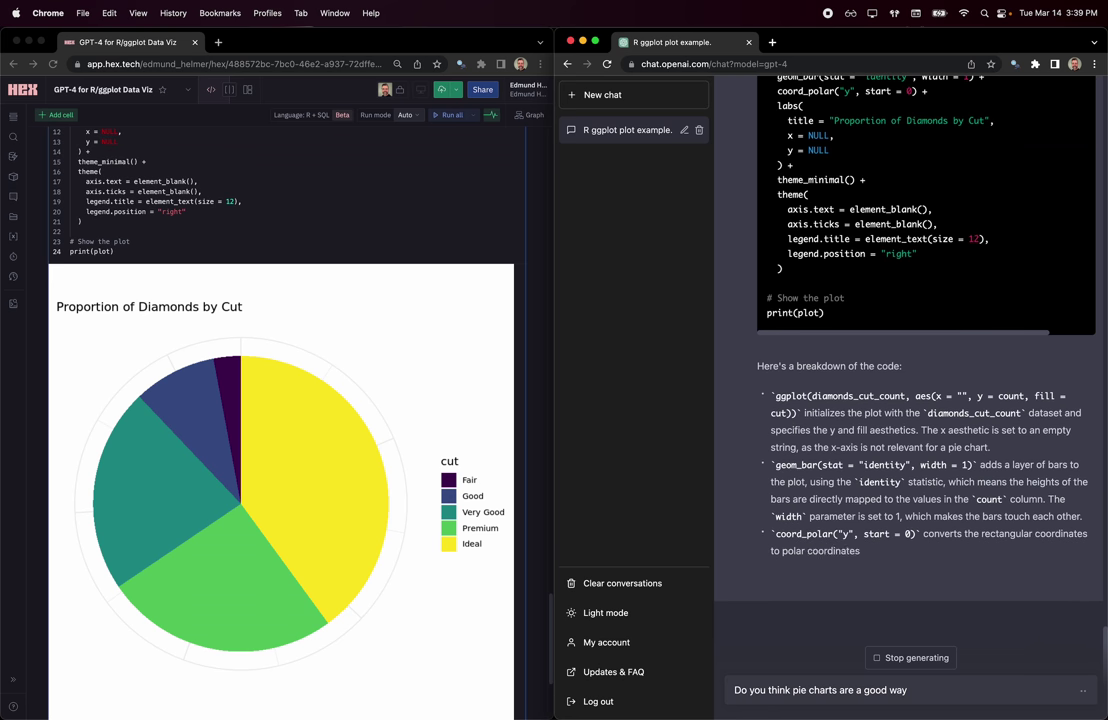
text( to visualize d)
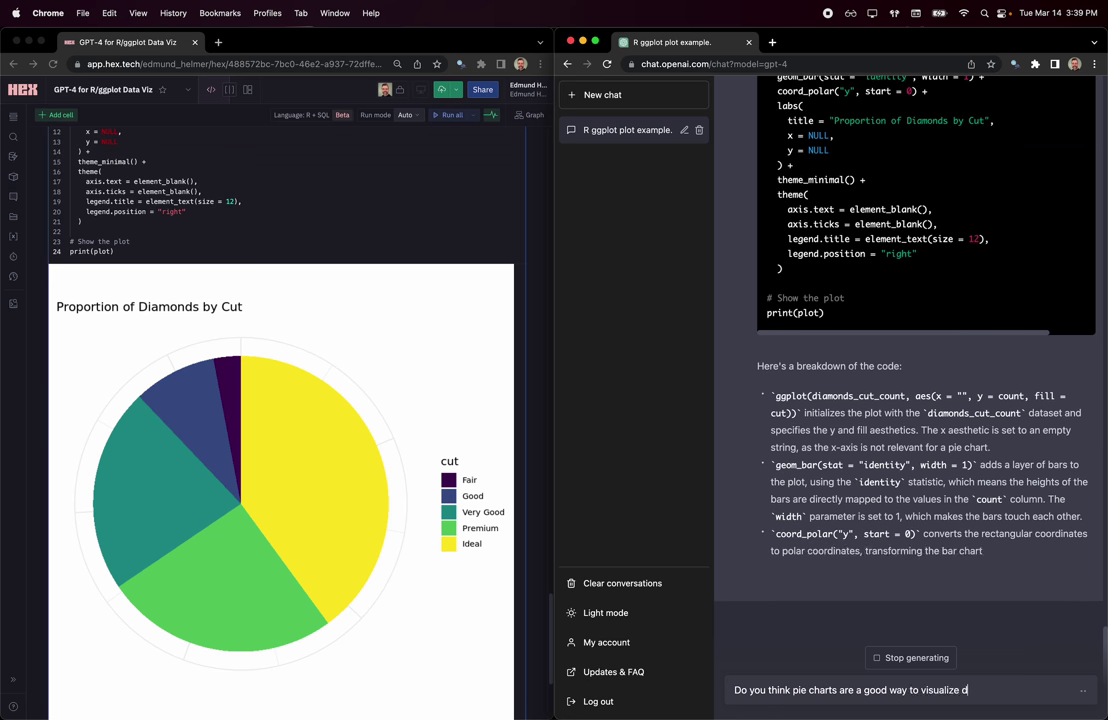
text(ata?)
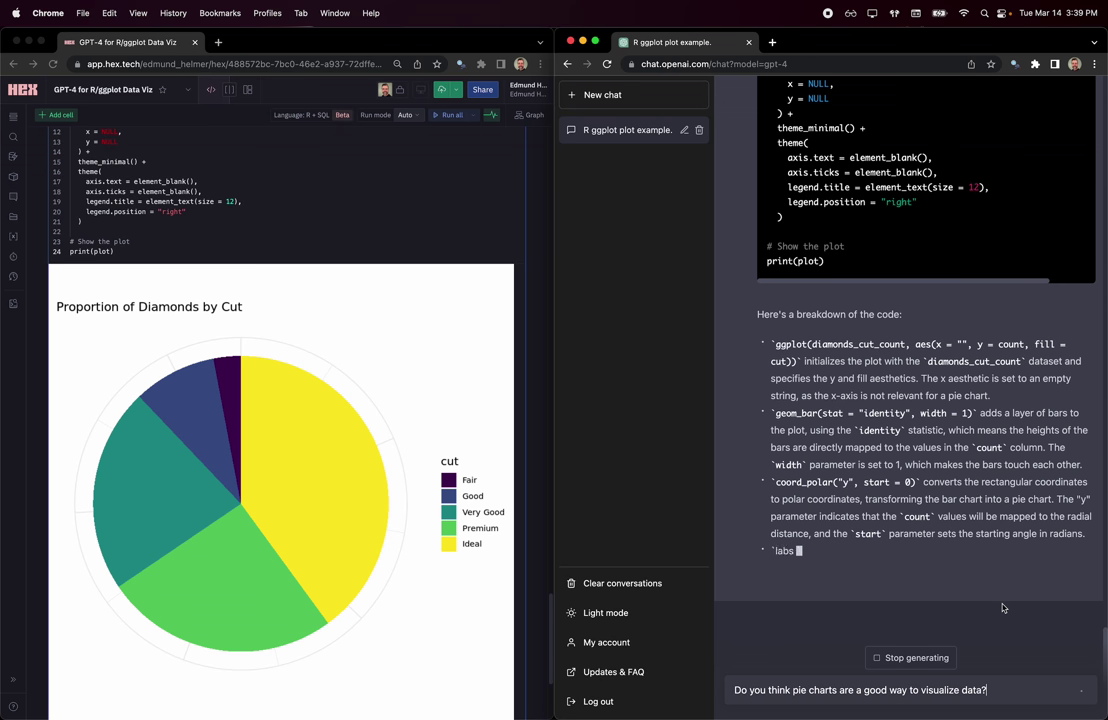
click(919, 661)
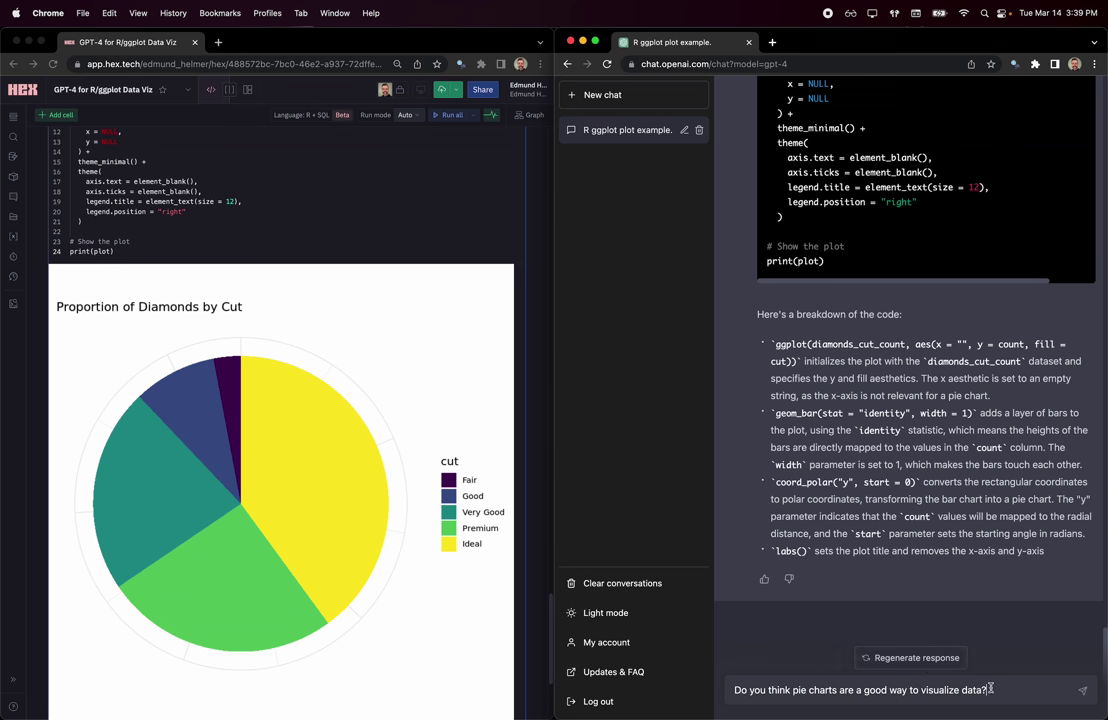
key(Return)
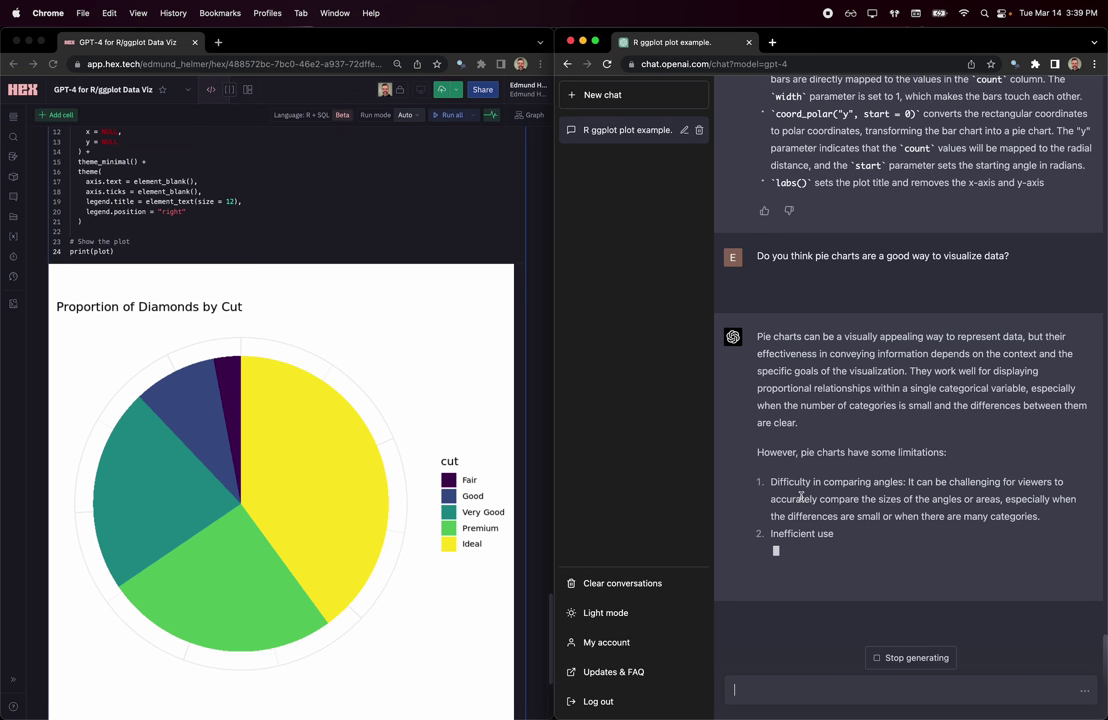
Read the chat's answer on the strengths and limitations of pie charts and compare it with the notebook's pie chart.
drag(771, 482, 903, 465)
drag(784, 461, 895, 455)
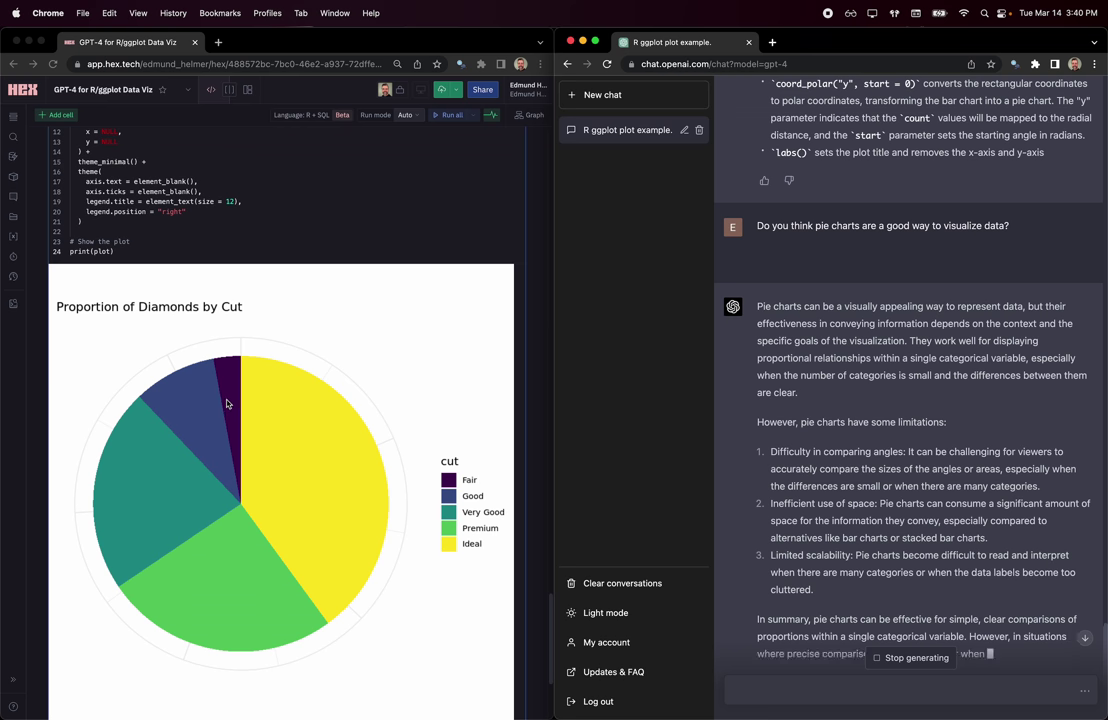
scroll(254, 426, down, 1)
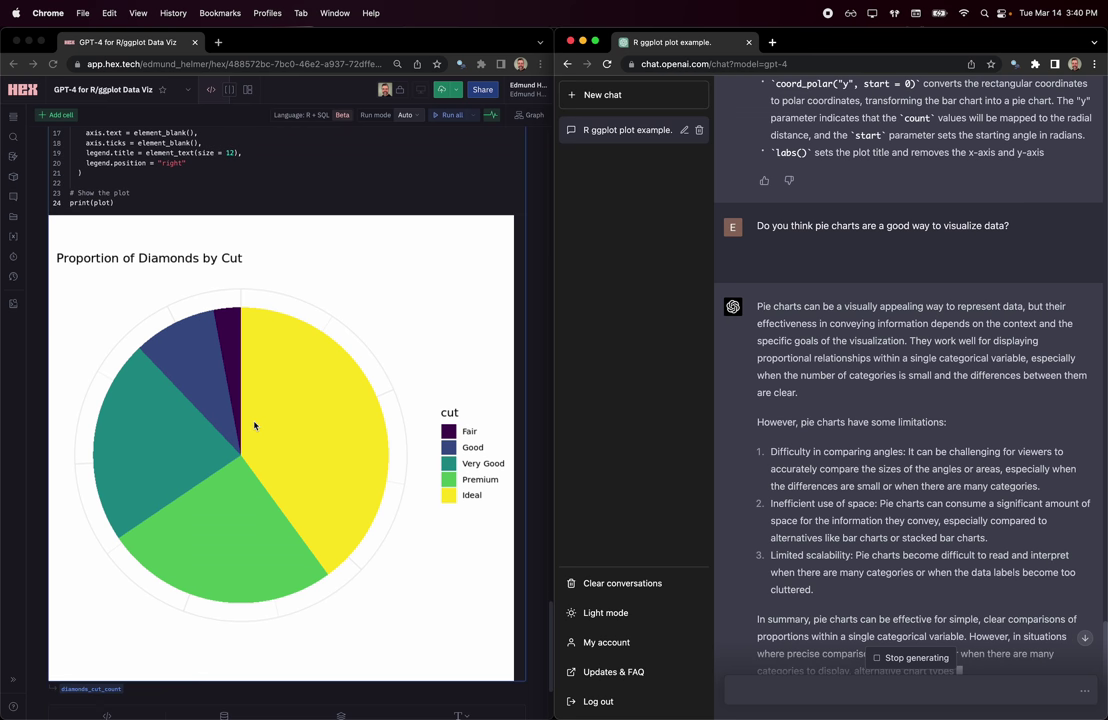
scroll(254, 426, up, 1)
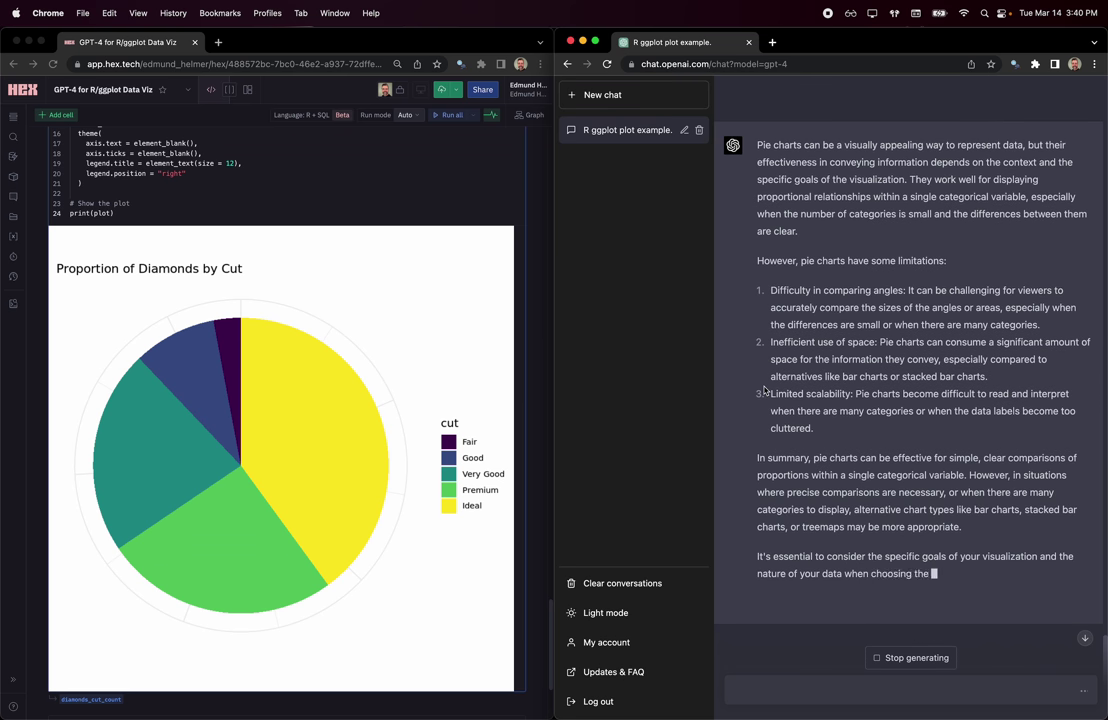
right_click(741, 268)
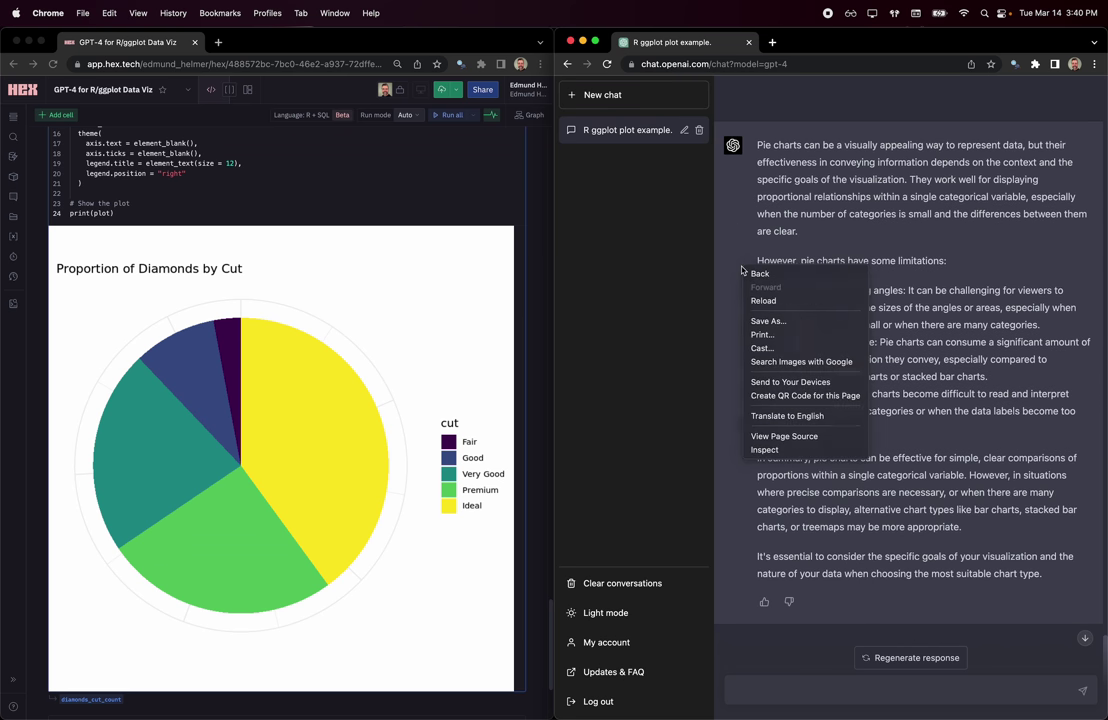
click(741, 235)
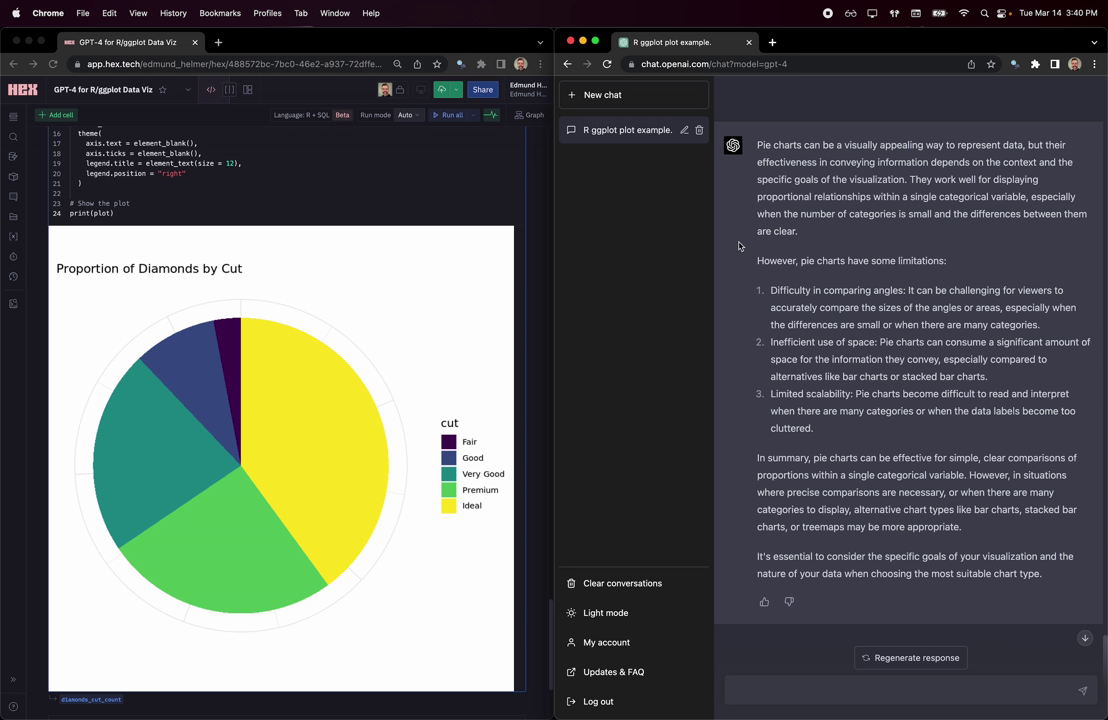
right_click(739, 250)
click(742, 235)
scroll(459, 252, up, 3)
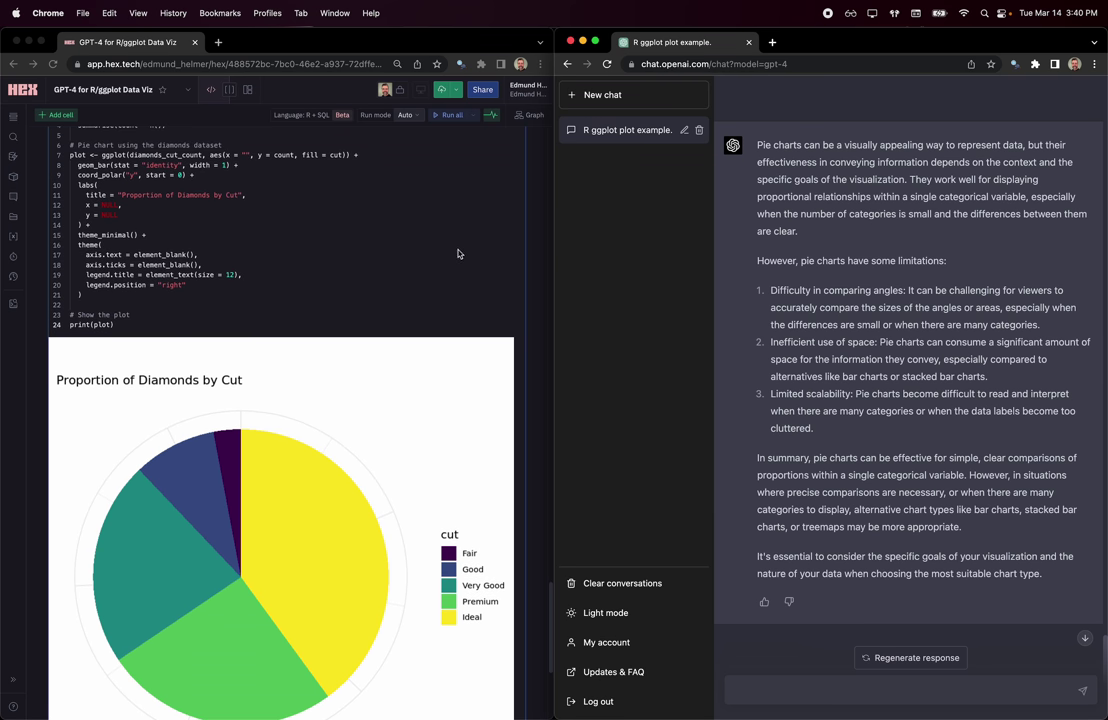
scroll(458, 253, down, 2)
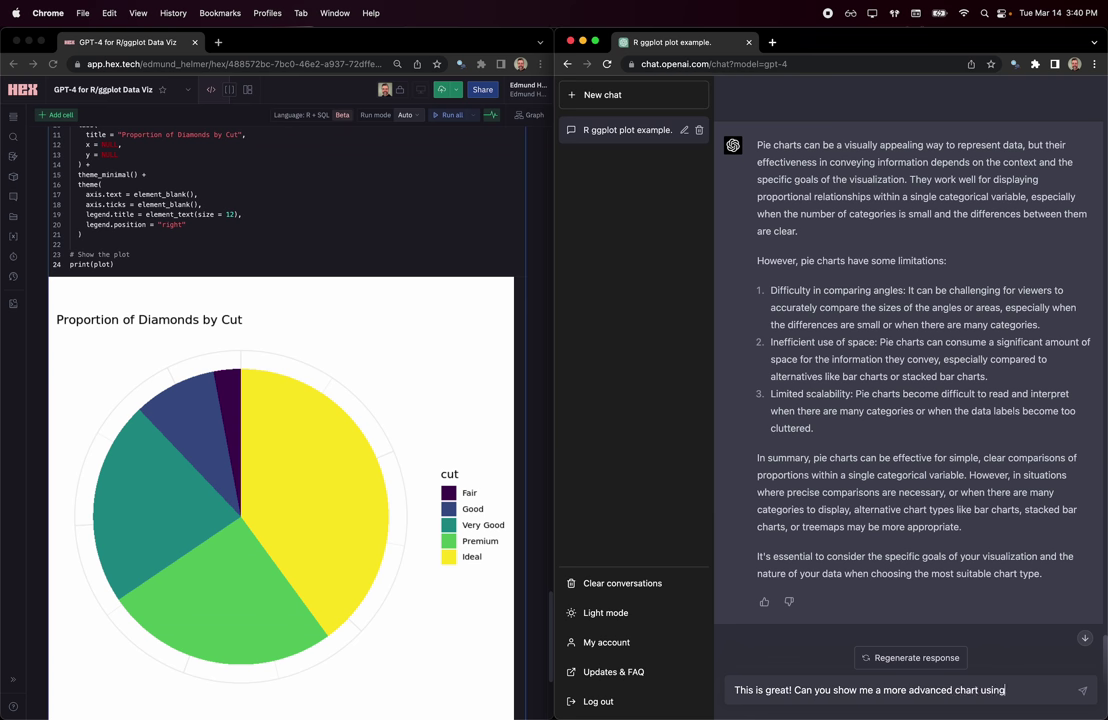
Look up the installed package names in the notebook and ask the chat "This is great! Can you show me a more advanced chart using the ggjoy package?".
scroll(407, 420, up, 20)
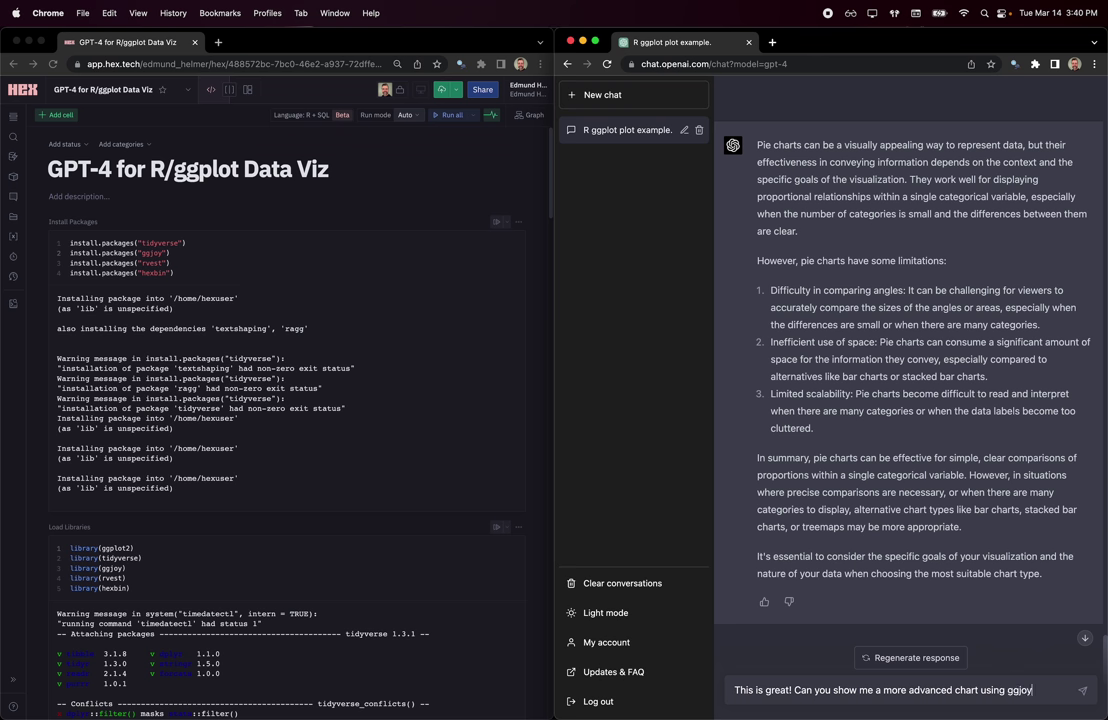
click(1008, 690)
text(the )
text(kage?)
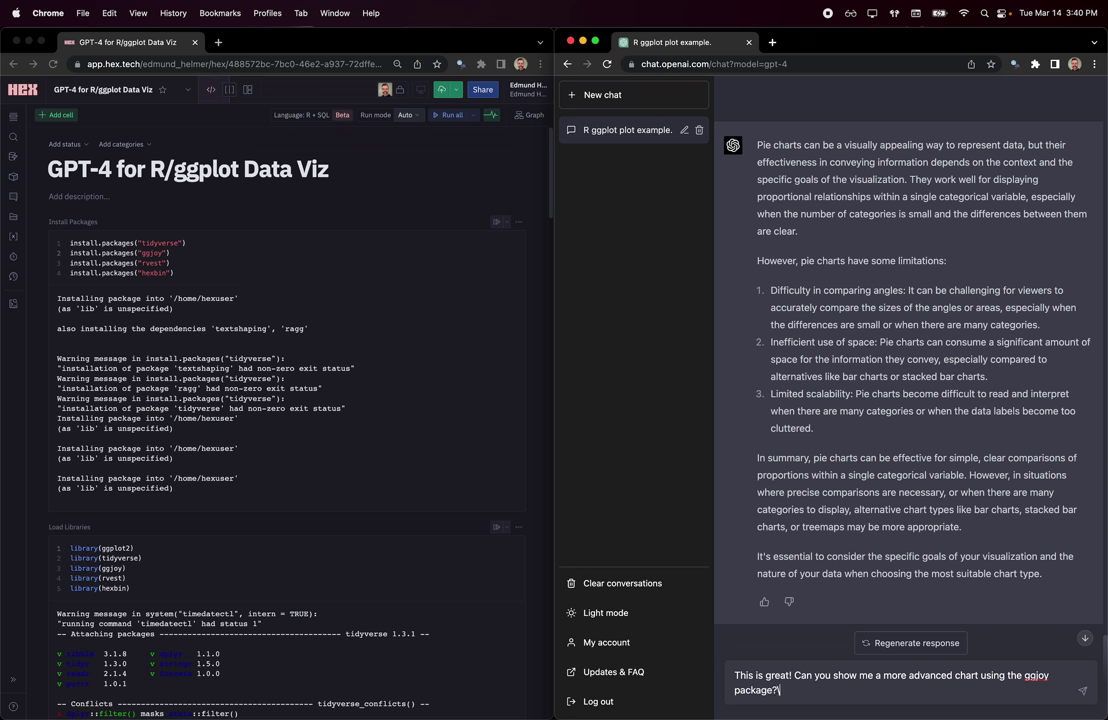
key(Return)
Add a code cell below the Install Packages cell with install.packages('ggridges') and run it.
scroll(352, 415, down, 20)
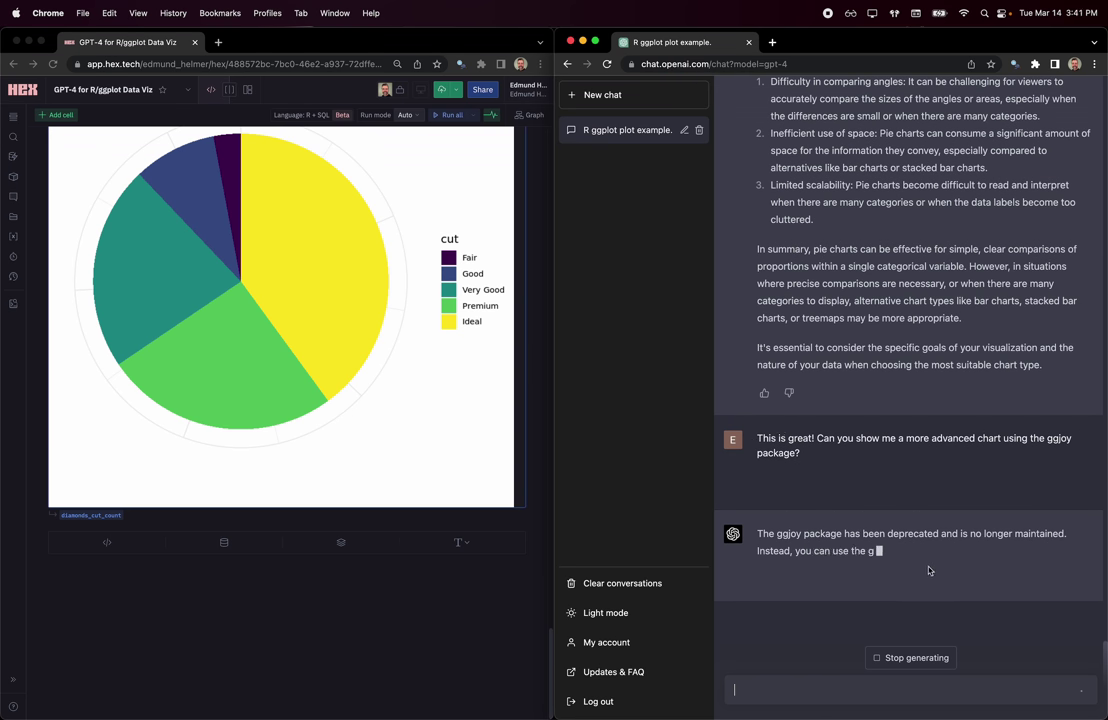
scroll(351, 596, up, 20)
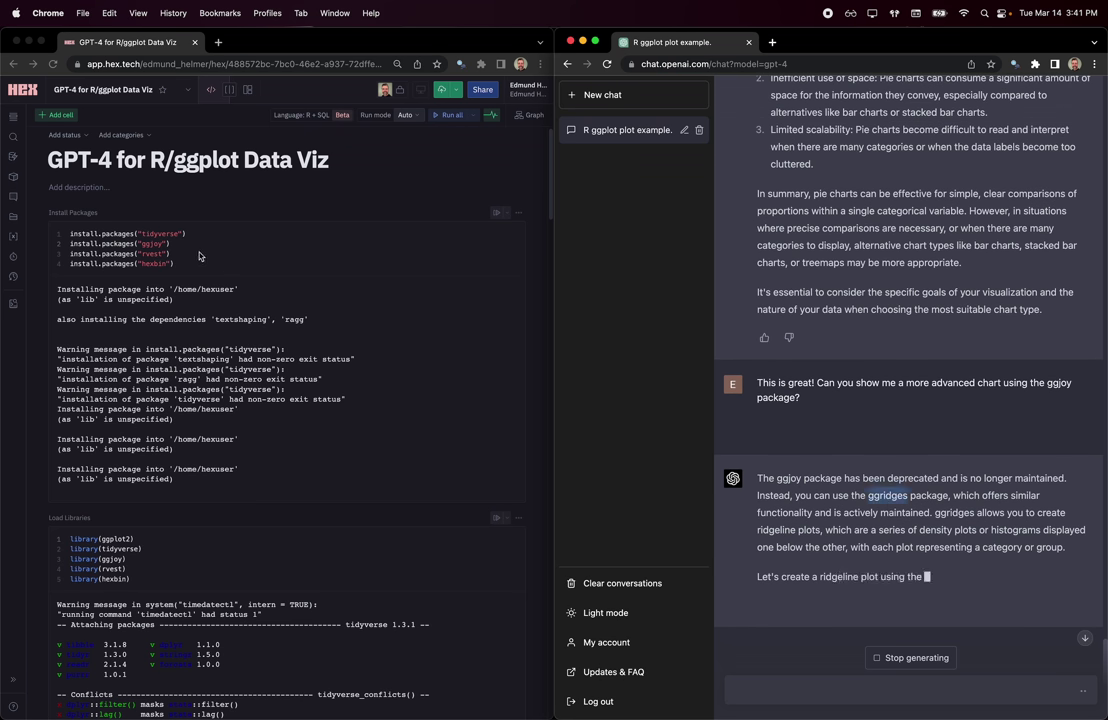
click(267, 561)
click(247, 537)
text(install.pac)
key(Tab)
text(('ggridges'))
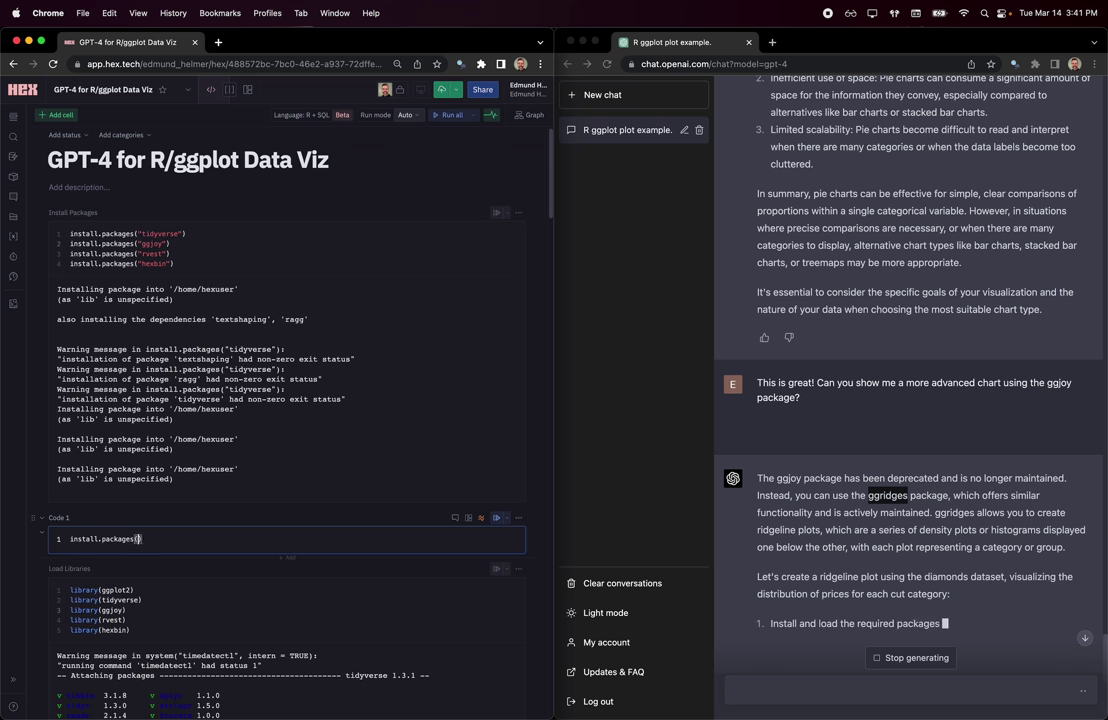
key(super+Return)
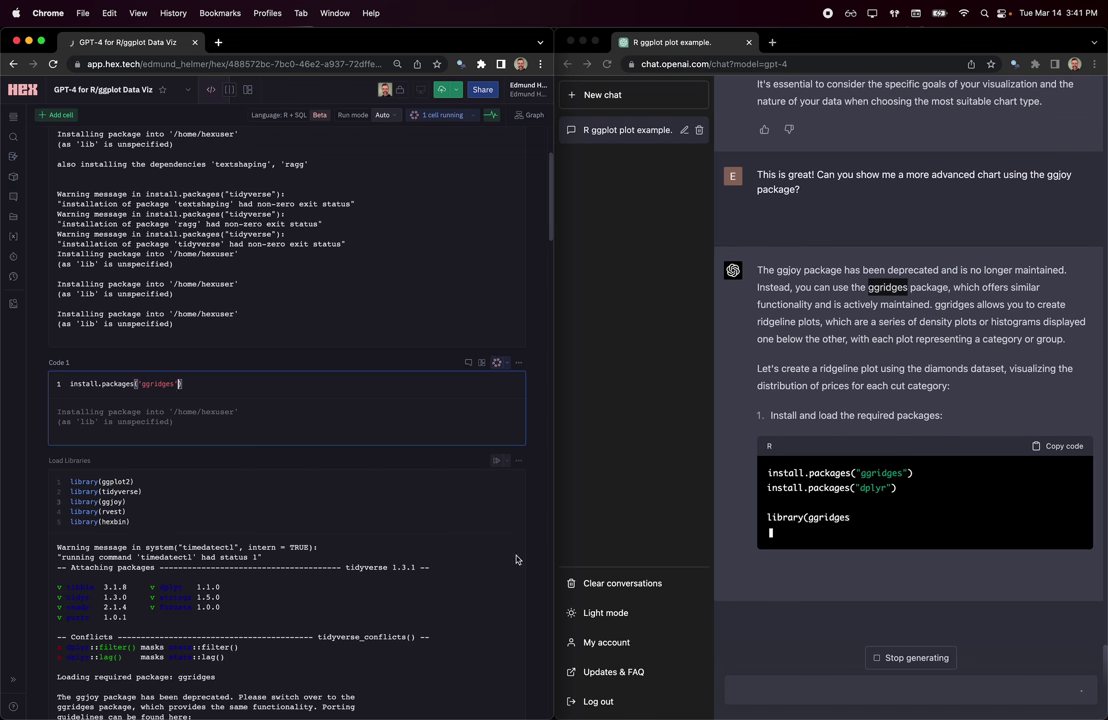
Add a code cell above the Load Libraries cell with library(ggridges) and run it.
scroll(357, 433, down, 2)
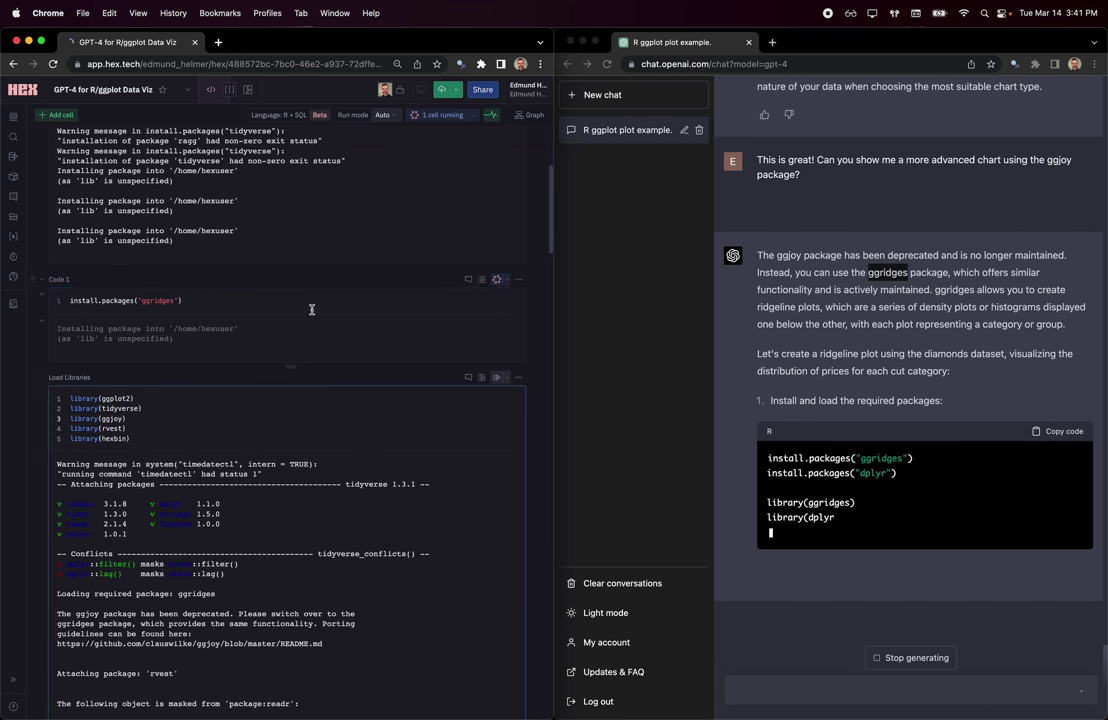
click(111, 380)
text(library(ggridges)
key(super+Return)
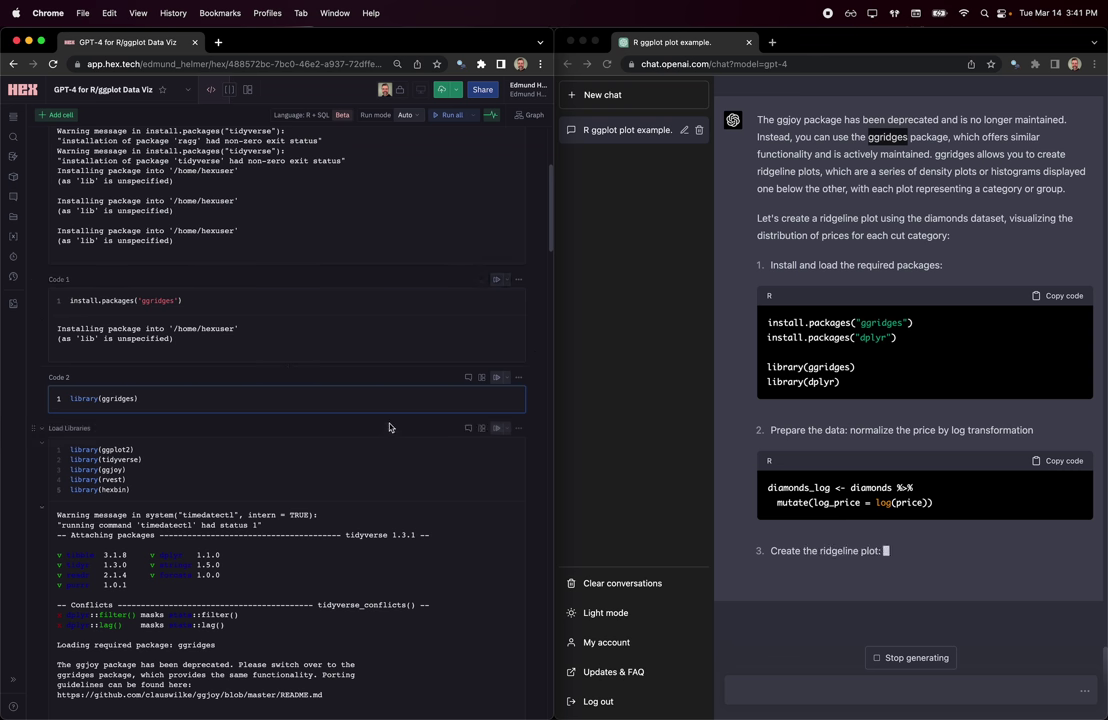
Move the library(ggridges) line to the end of the Load Libraries cell and delete the emptied cell.
key(super+a)
key(super+c)
key(BackSpace)
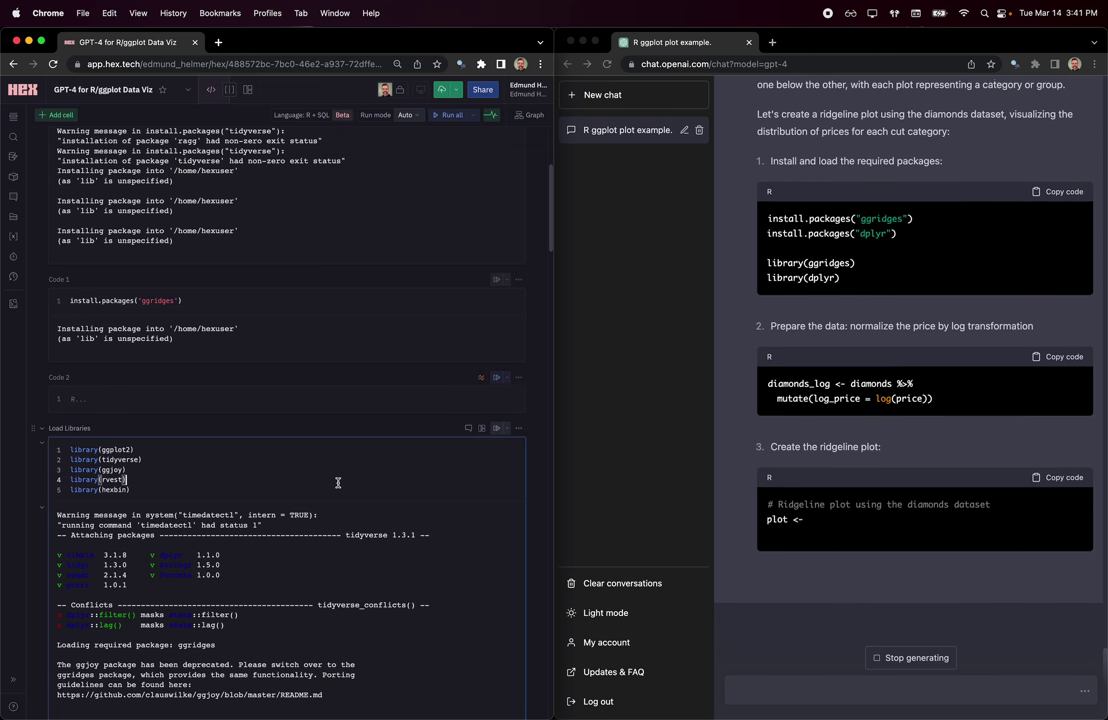
click(128, 489)
key(Return)
key(super+v)
click(258, 394)
key(BackSpace)
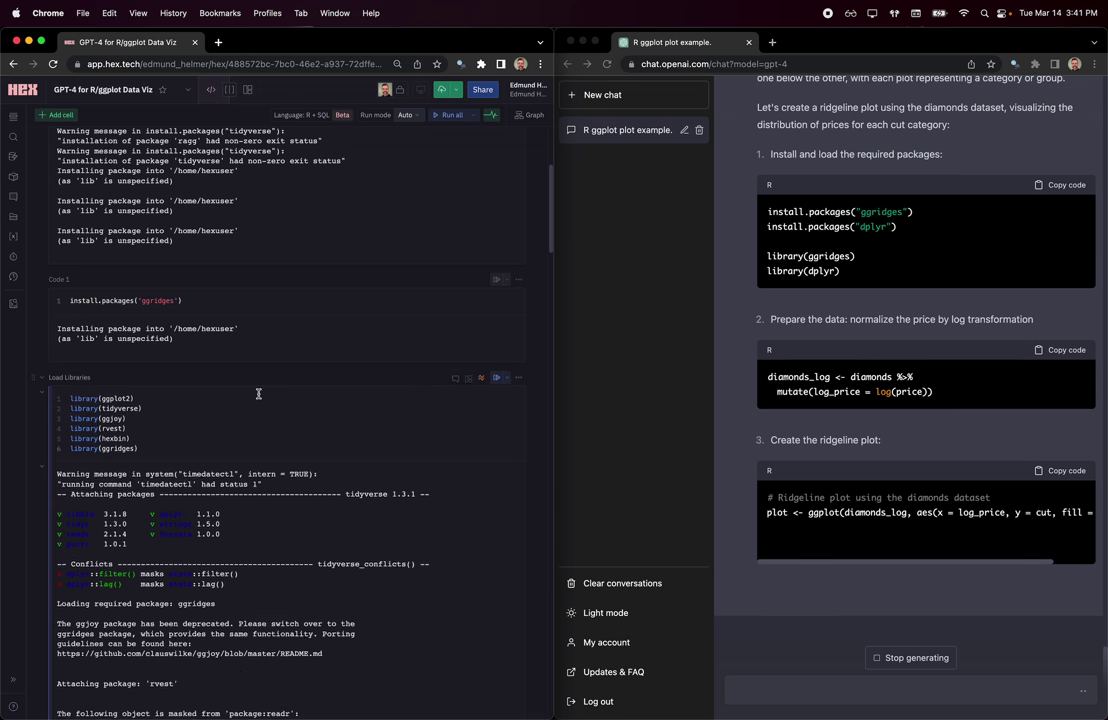
Delete the separate ggridges install cell and add install.packages("ggridges") as the last line of the Install Packages cell.
click(258, 161)
key(super+a)
key(BackSpace)
key(BackSpace)
scroll(258, 300, up, 5)
click(256, 279)
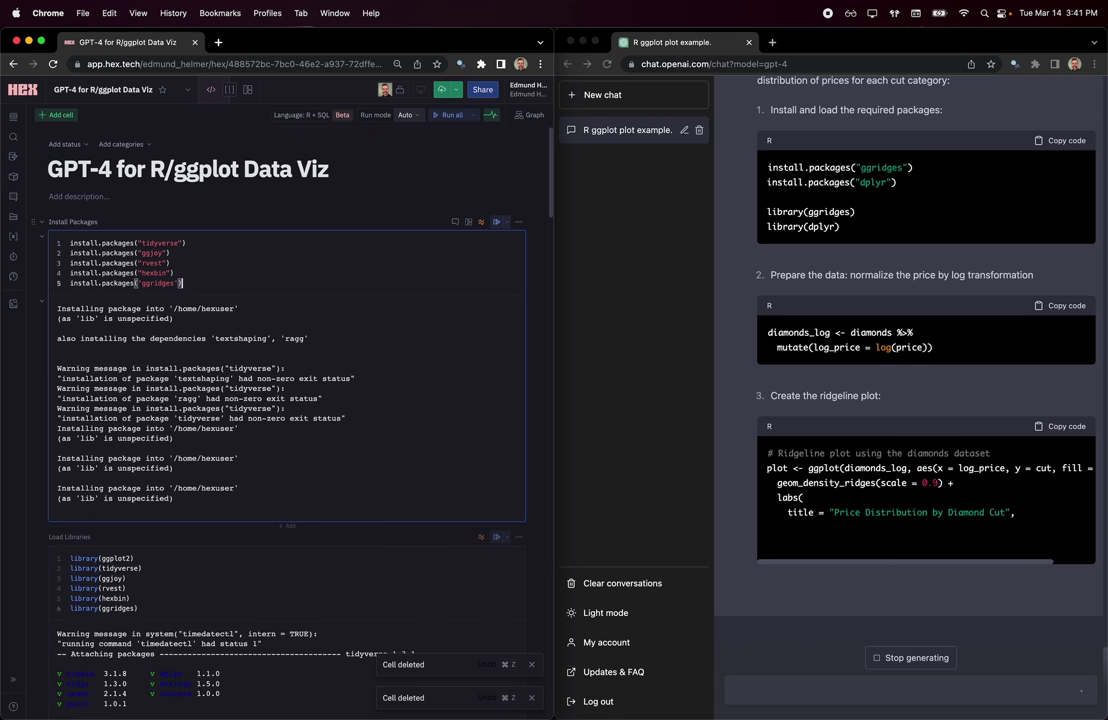
Add a code cell at the notebook's end, paste the chat's diamonds_log log-price transformation code into it and run it.
scroll(549, 473, down, 10)
scroll(549, 473, down, 15)
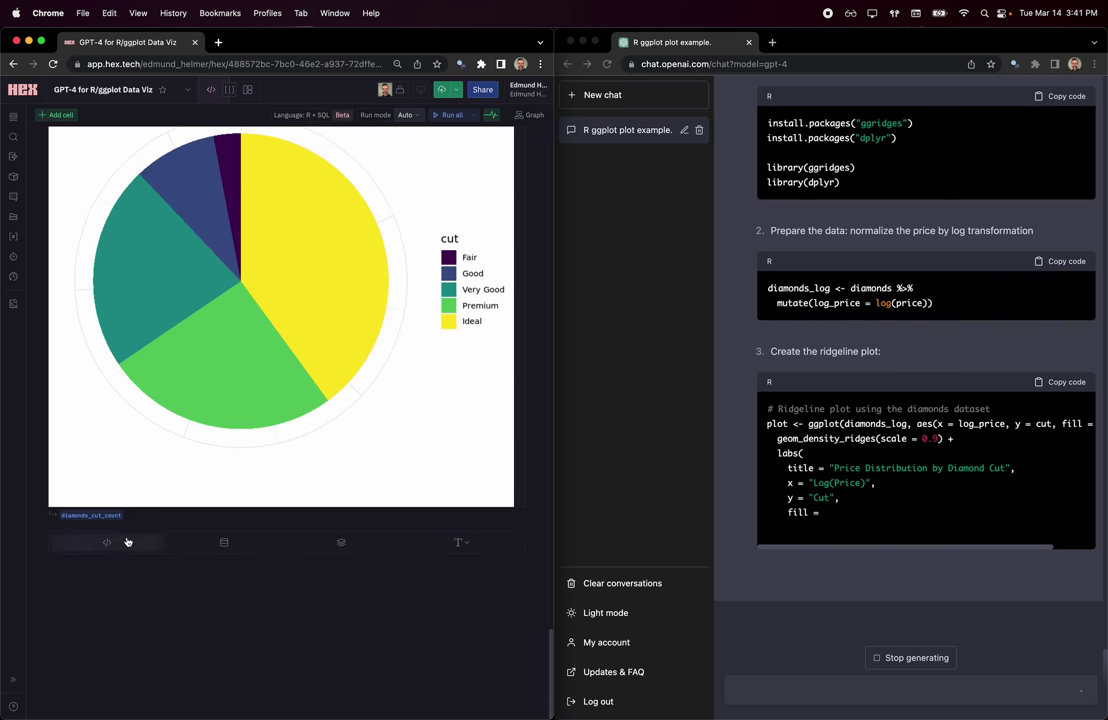
click(110, 542)
click(812, 265)
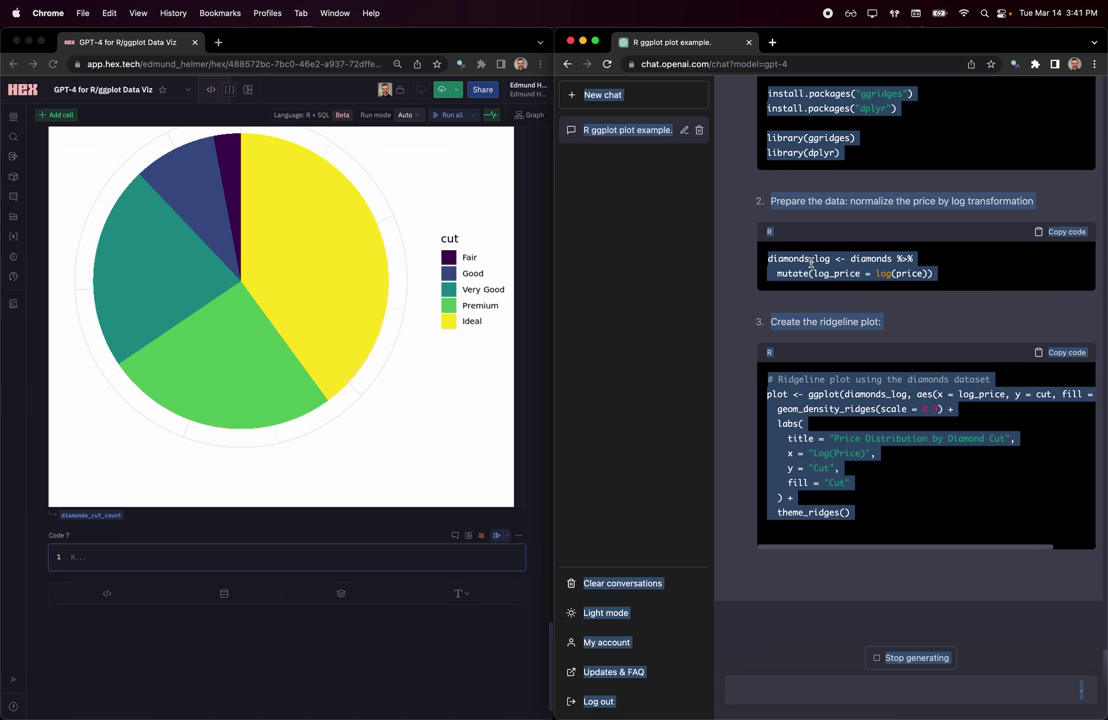
triple_click(812, 265)
click(1066, 217)
click(319, 552)
key(super+v)
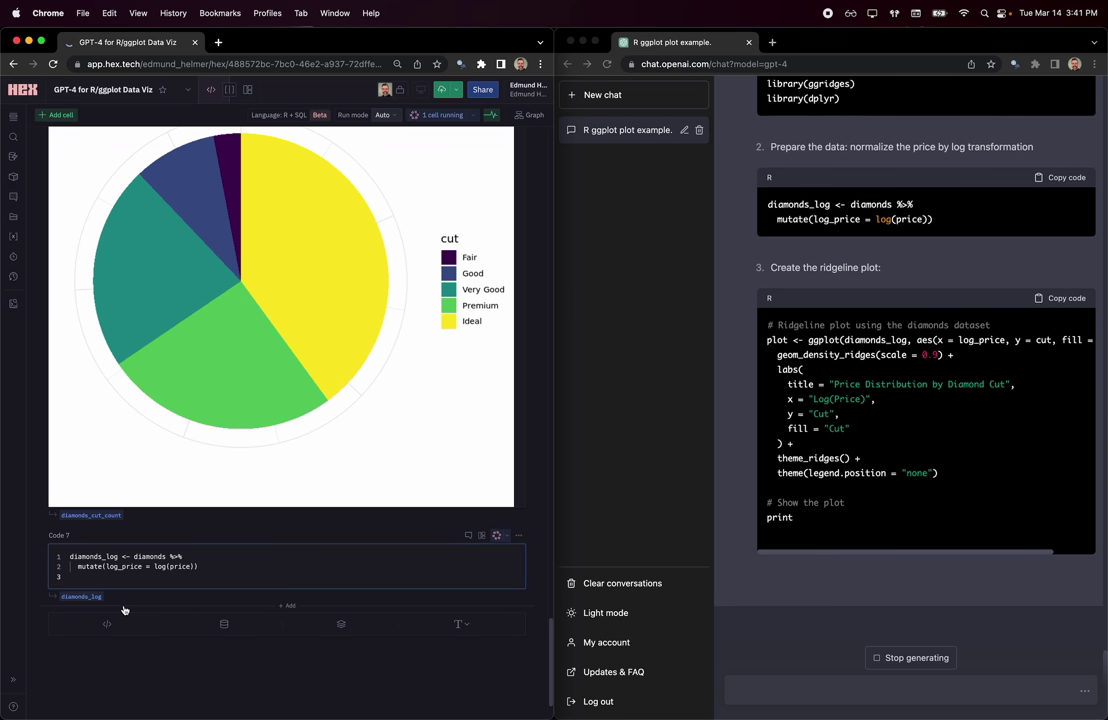
Add another code cell below, paste the chat's ridgeline plot code into it, run it and view the plot.
click(106, 633)
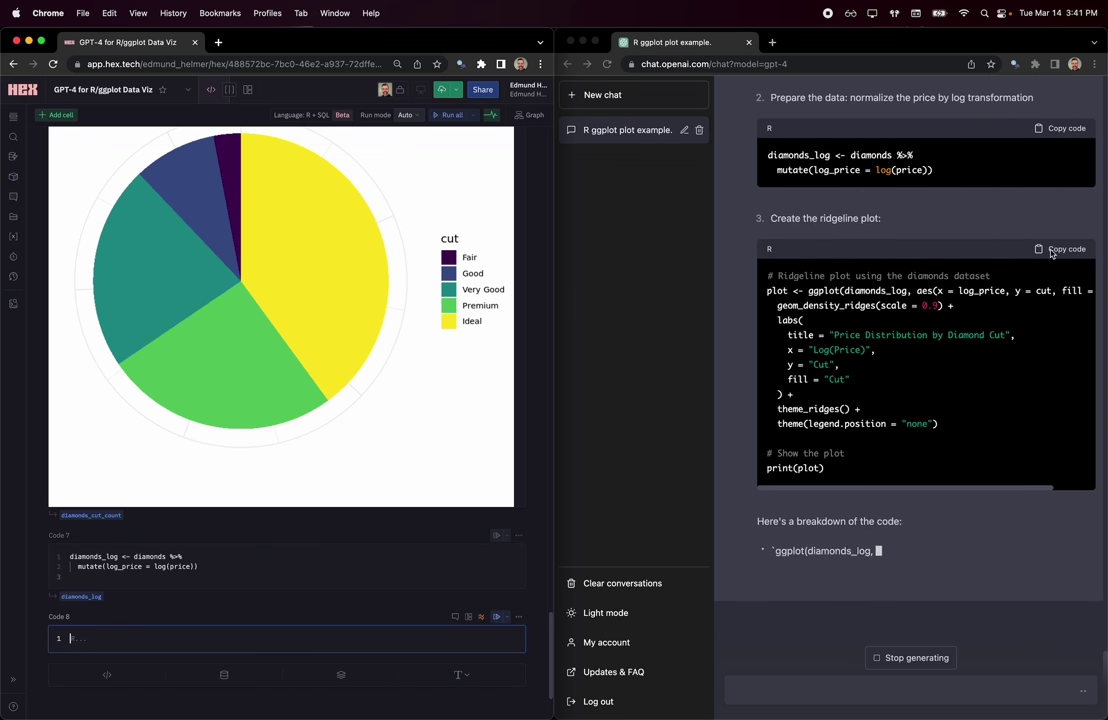
click(1059, 248)
click(247, 645)
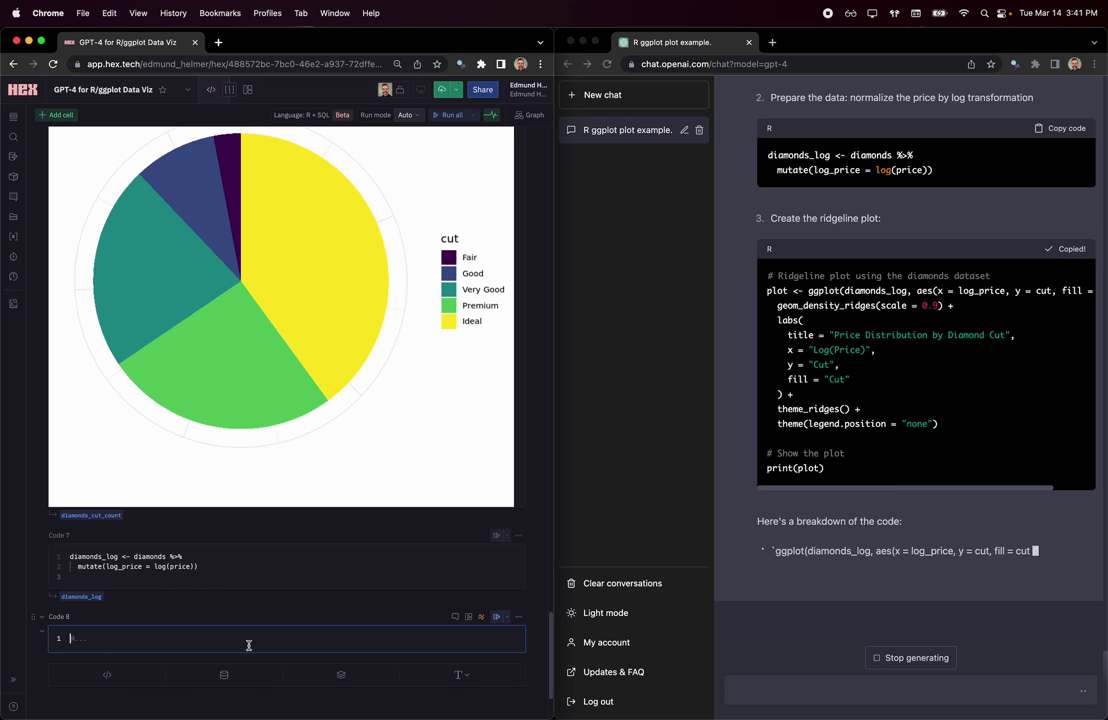
key(super+v)
scroll(252, 649, down, 5)
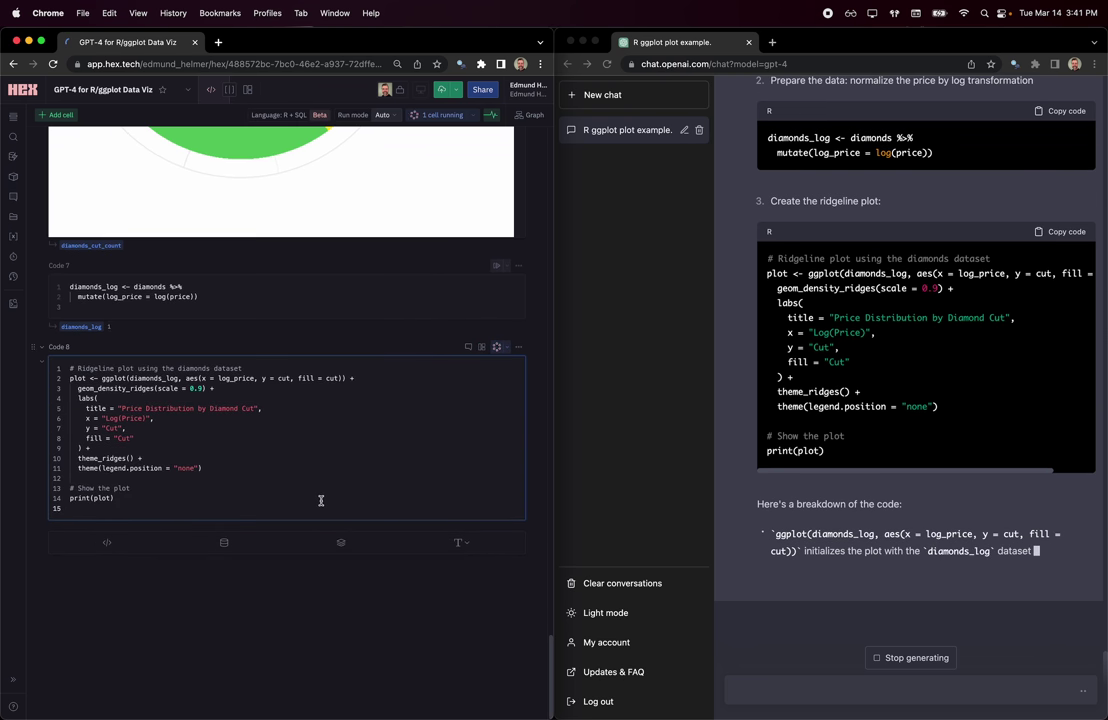
scroll(320, 502, down, 5)
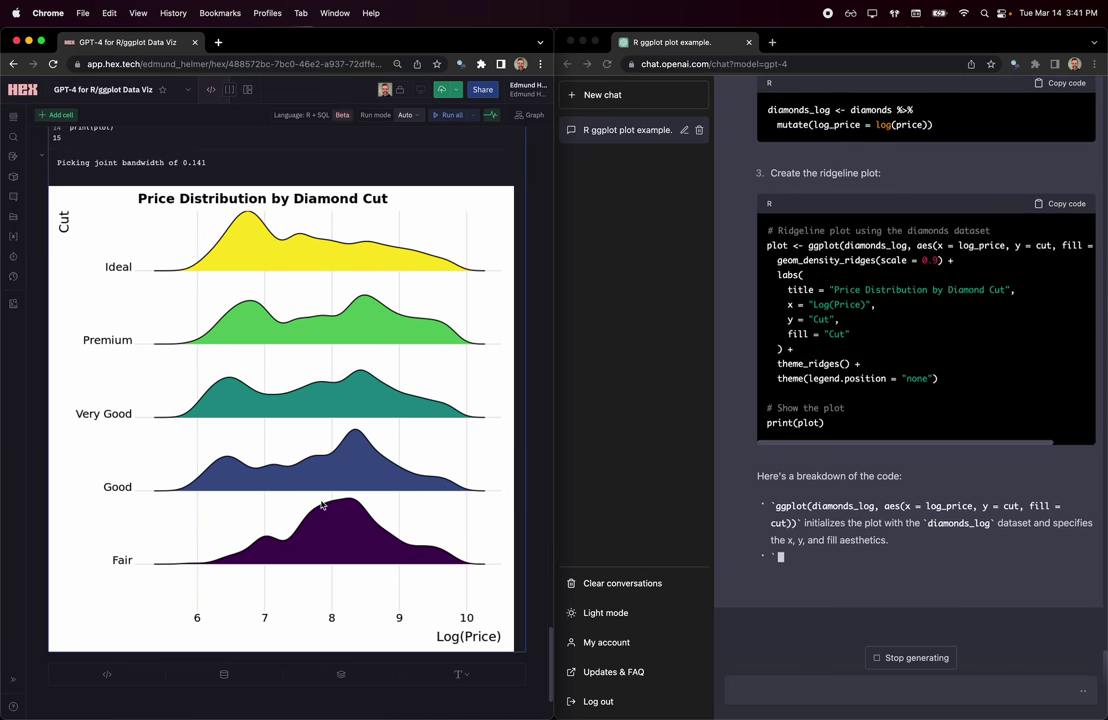
scroll(455, 373, up, 1)
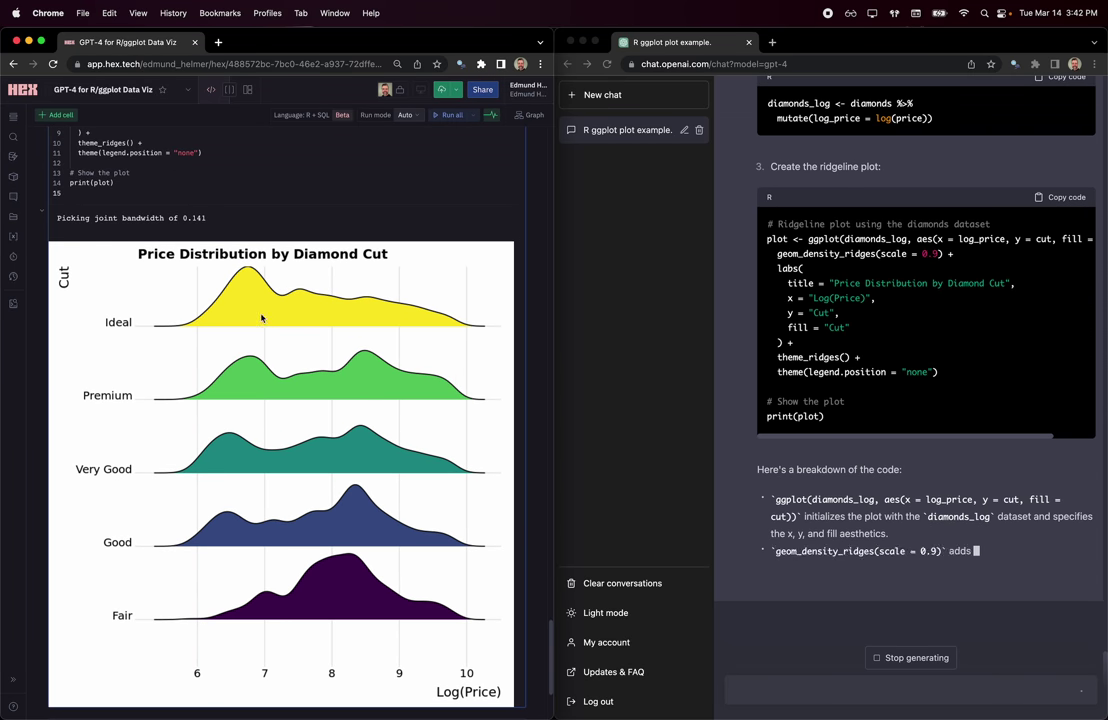
scroll(261, 318, down, 1)
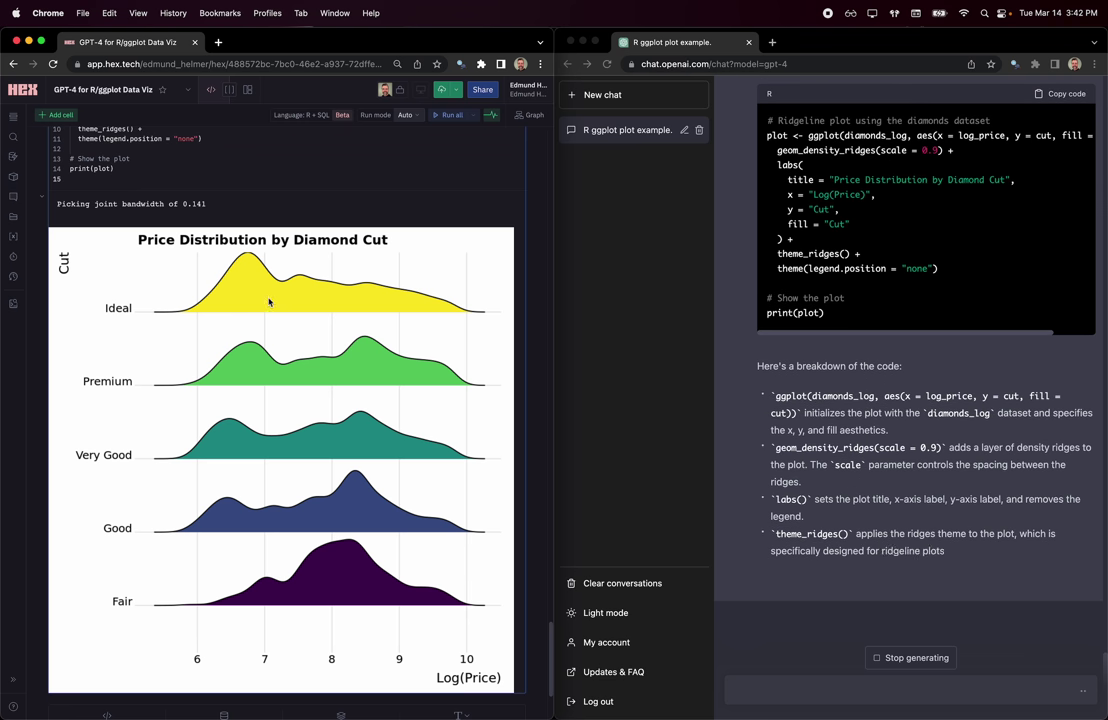
Compare the ridgeline cell's title and axis labels with the rendered plot and read the chat's breakdown of the code.
scroll(269, 302, up, 5)
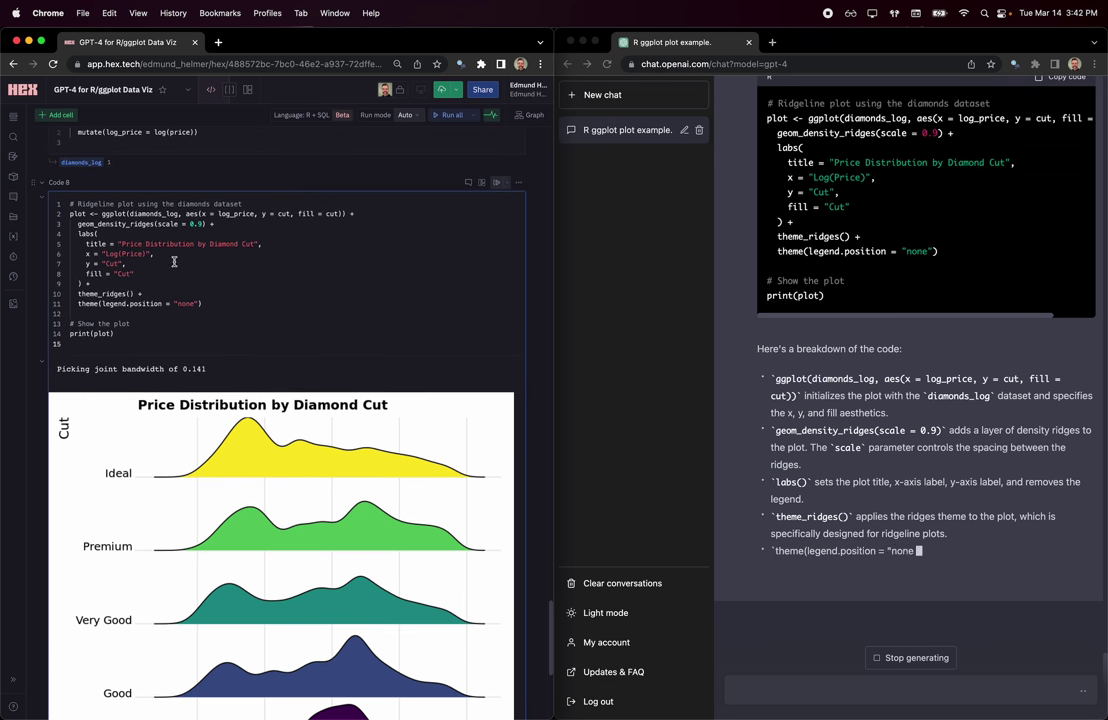
double_click(128, 244)
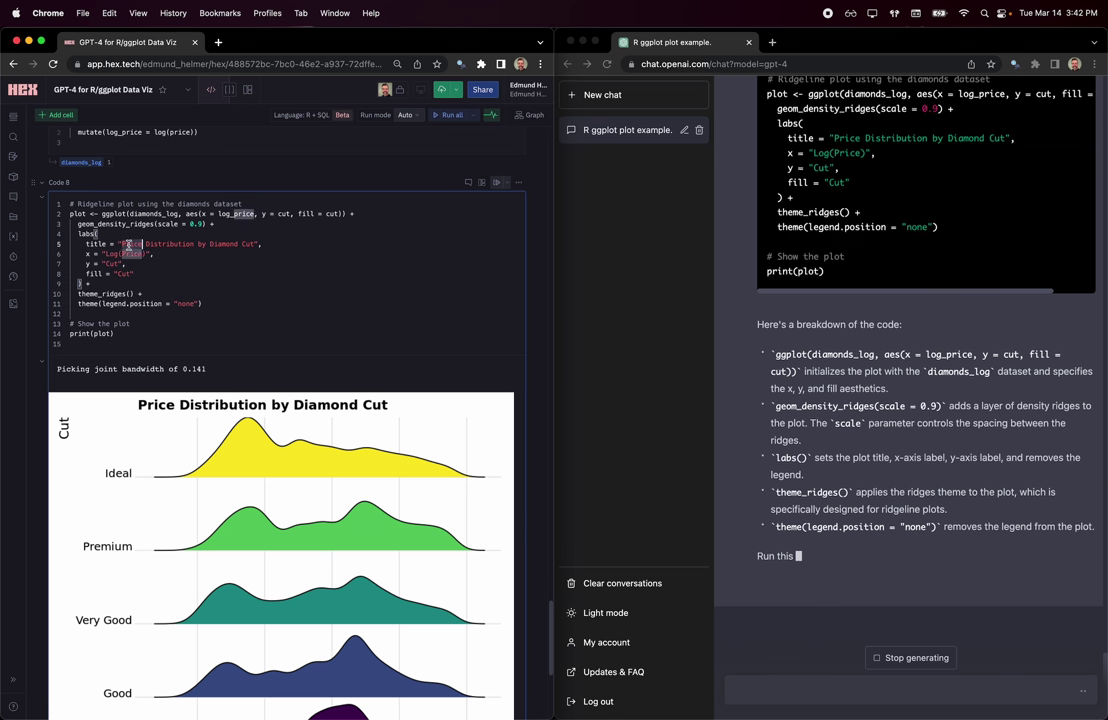
drag(118, 244, 258, 244)
drag(103, 254, 148, 254)
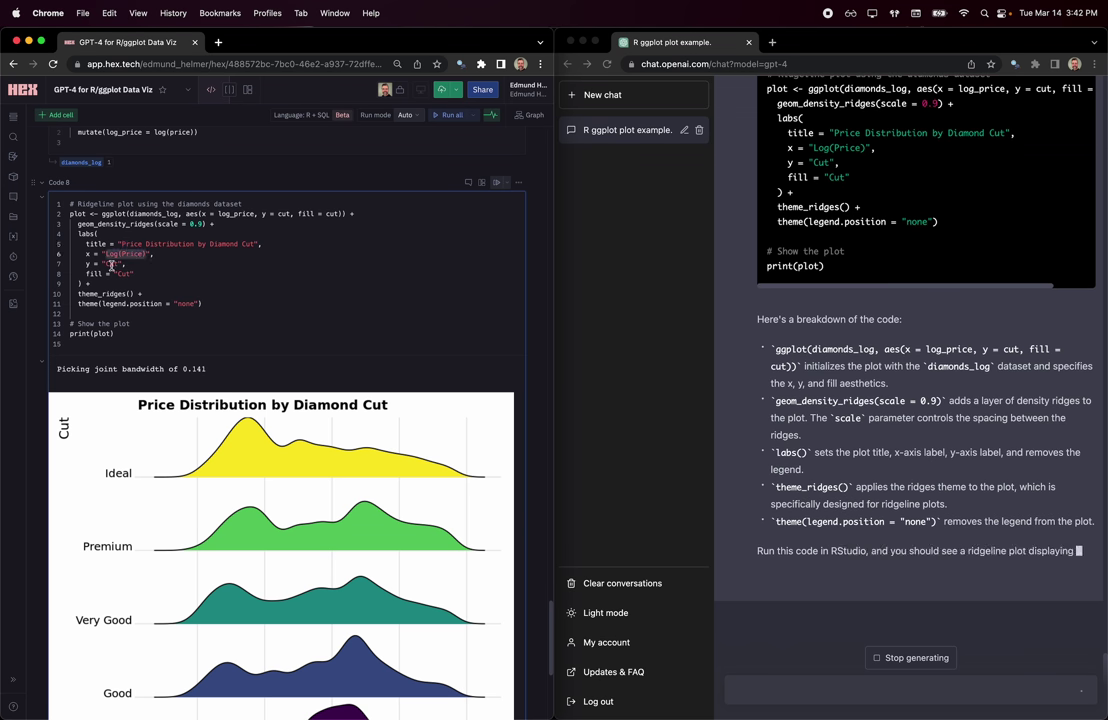
scroll(321, 346, down, 4)
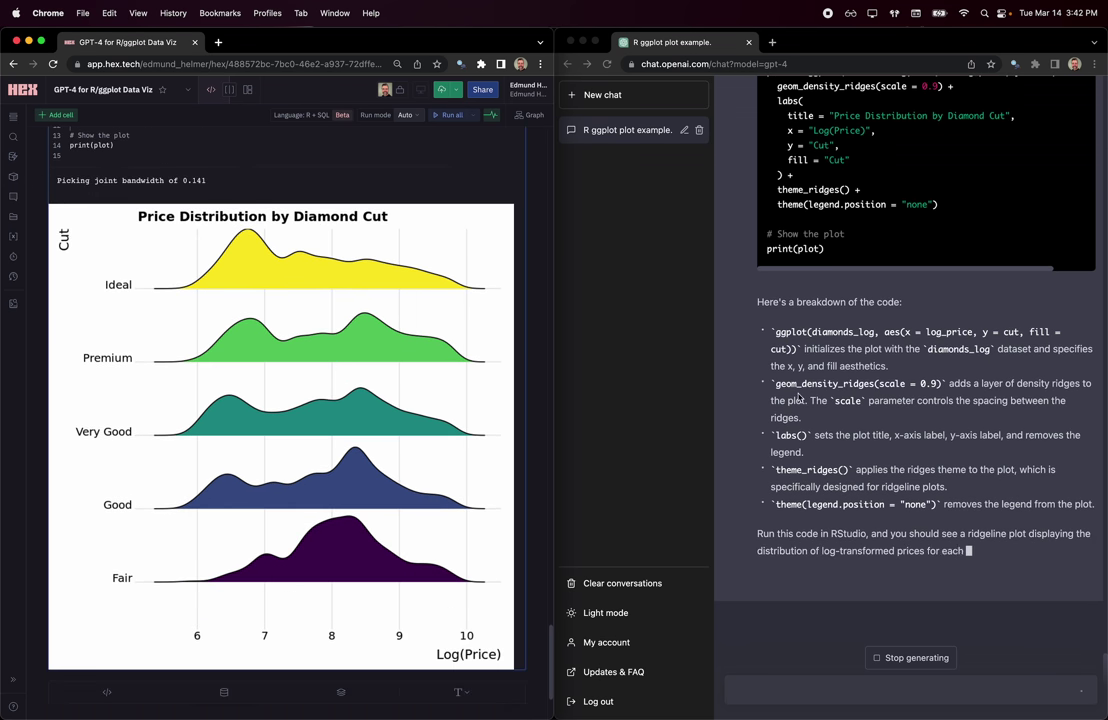
click(759, 382)
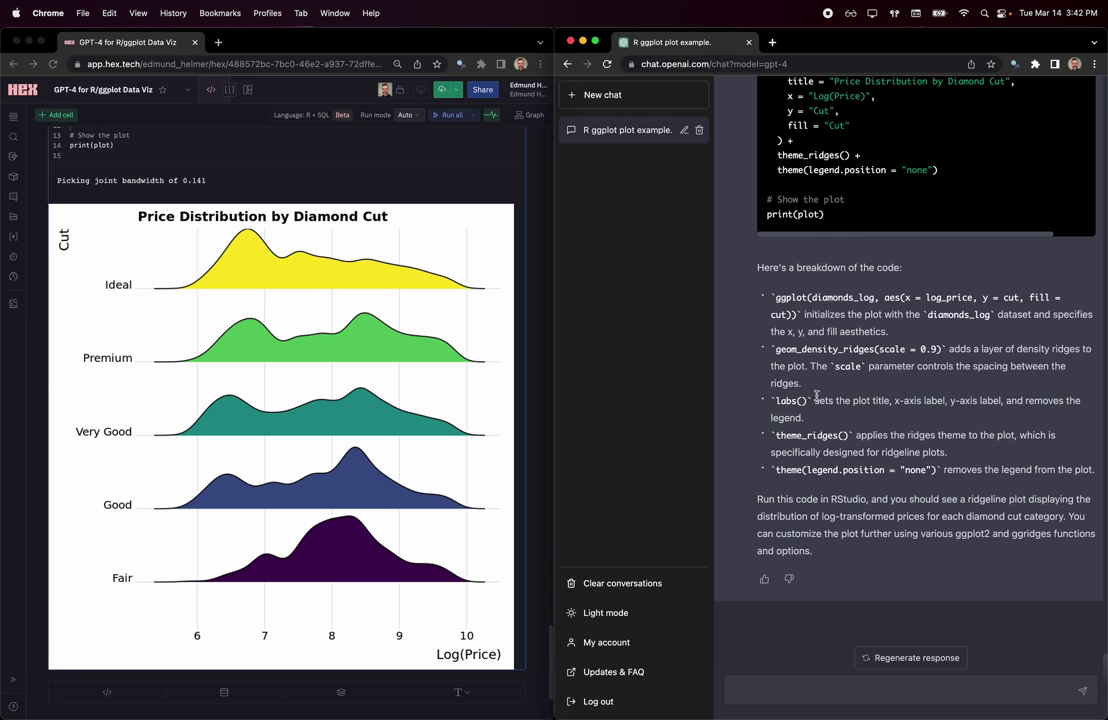
scroll(369, 650, down, 2)
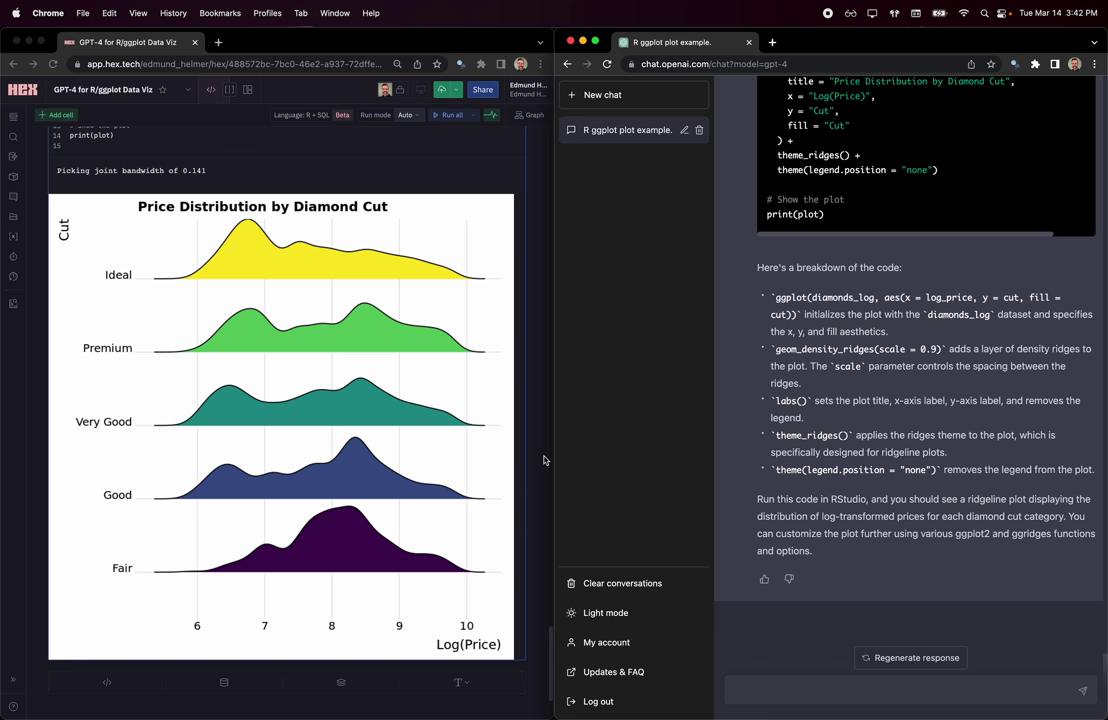
scroll(290, 346, up, 5)
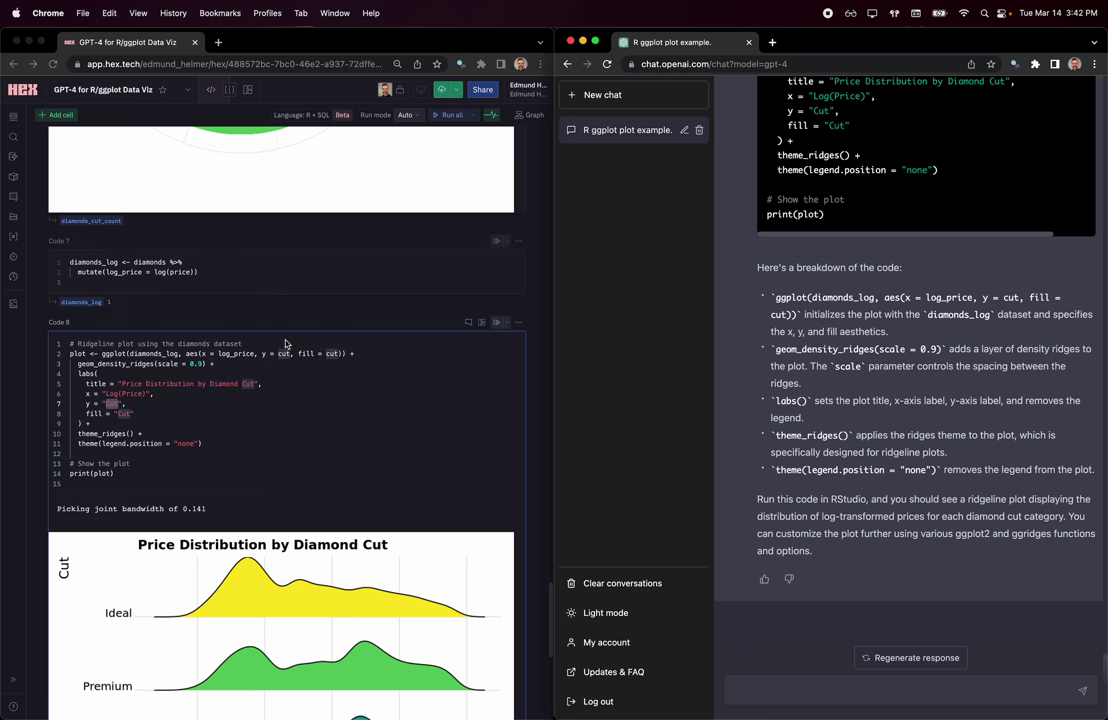
scroll(237, 495, down, 4)
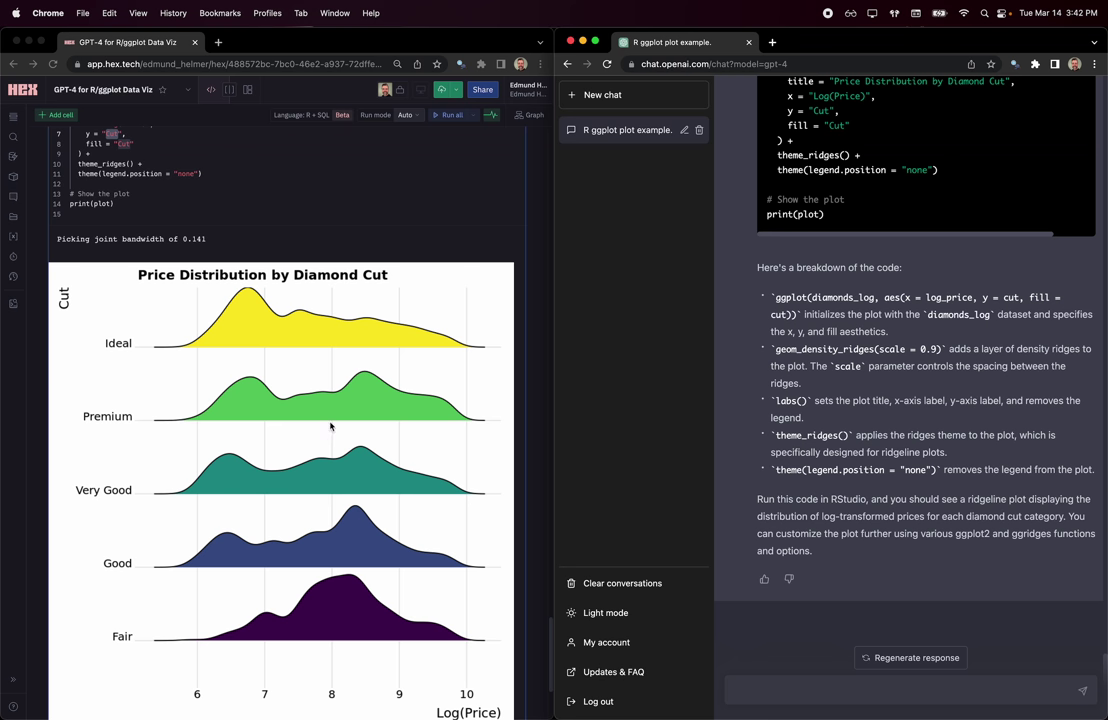
Ask the chat "How do I change the aspect ratio of a cell in a Jupyter notebook (in R) to be landscape?".
scroll(330, 426, down, 2)
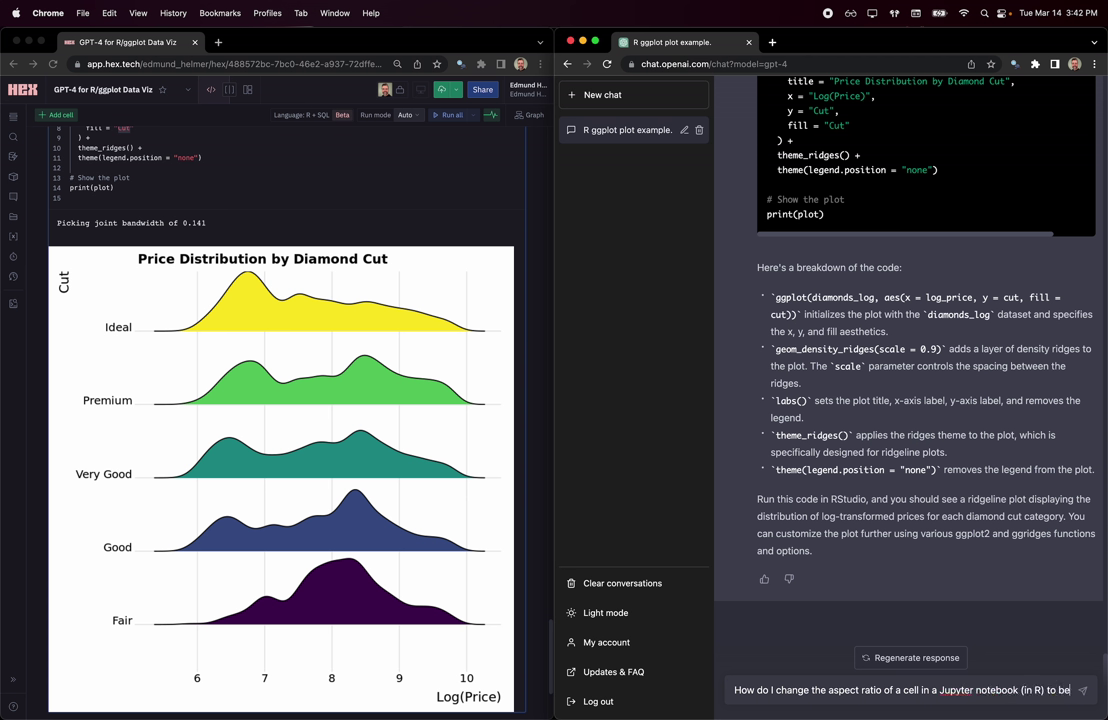
text(ndscape?)
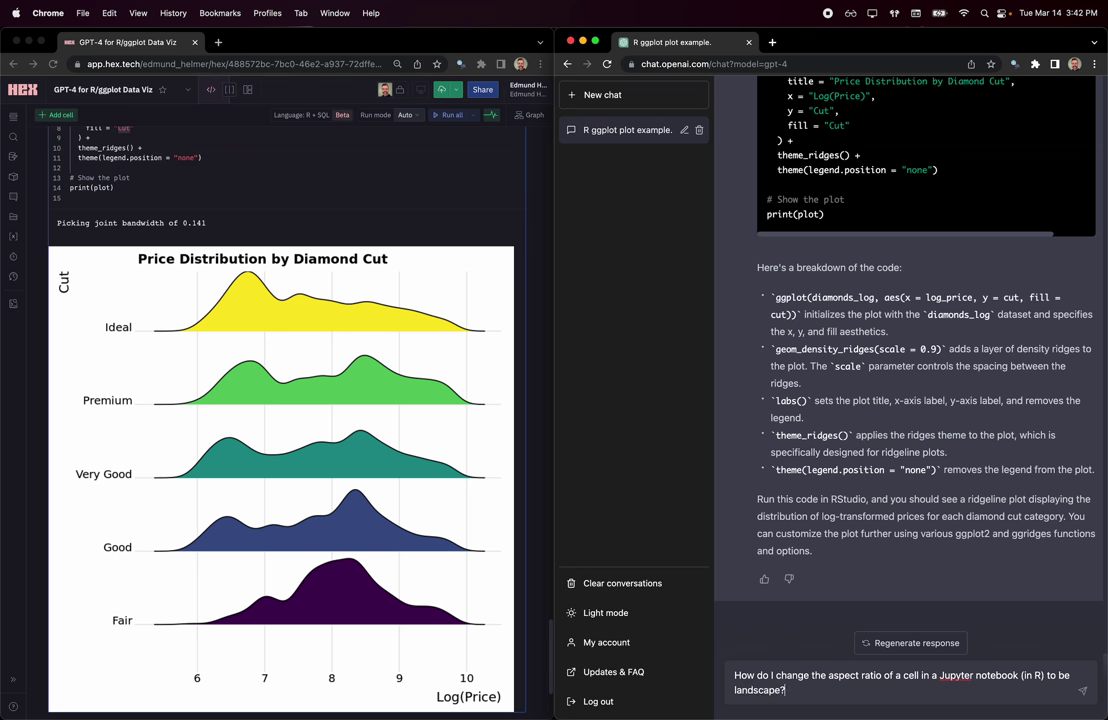
key(Return)
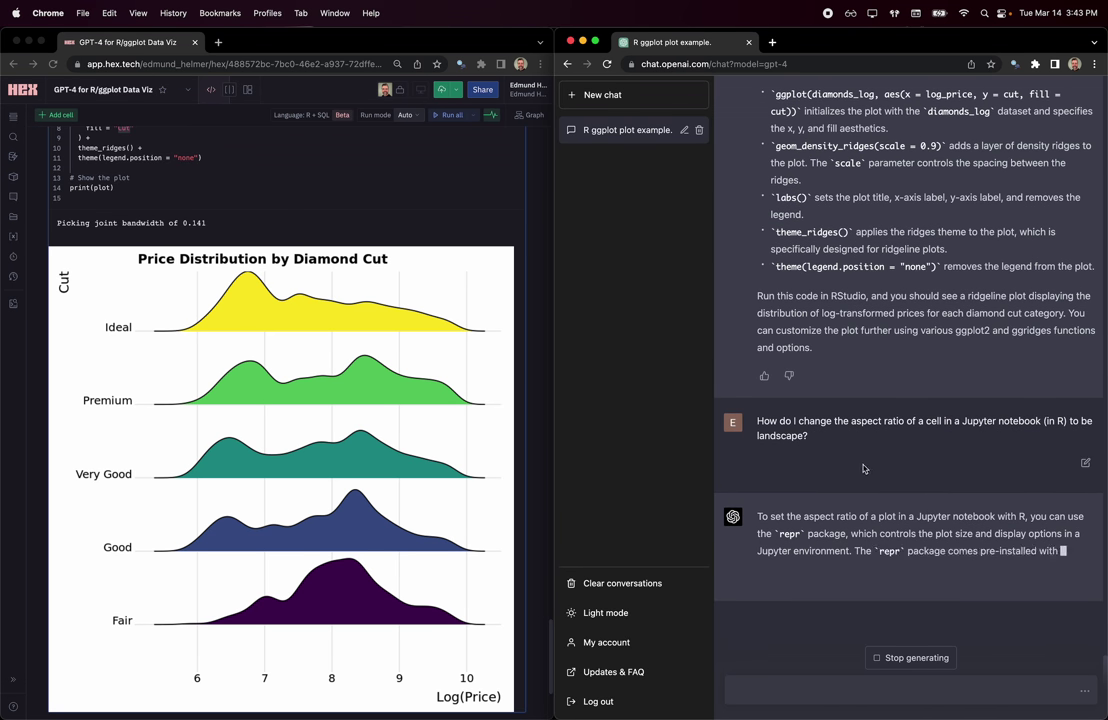
Insert a code cell above the ridgeline plot cell, paste the chat's options(repr.plot.width = 10, repr.plot.height = 5) line into it and run it.
scroll(366, 463, up, 5)
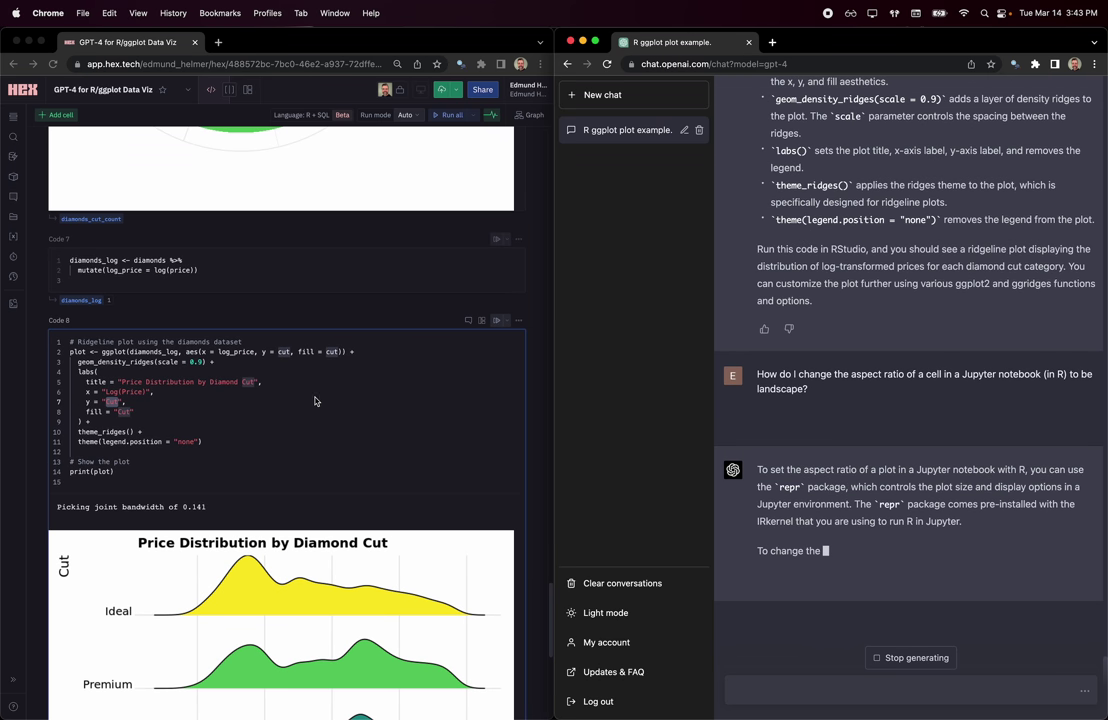
click(70, 342)
key(Return)
key(super+shift+minus)
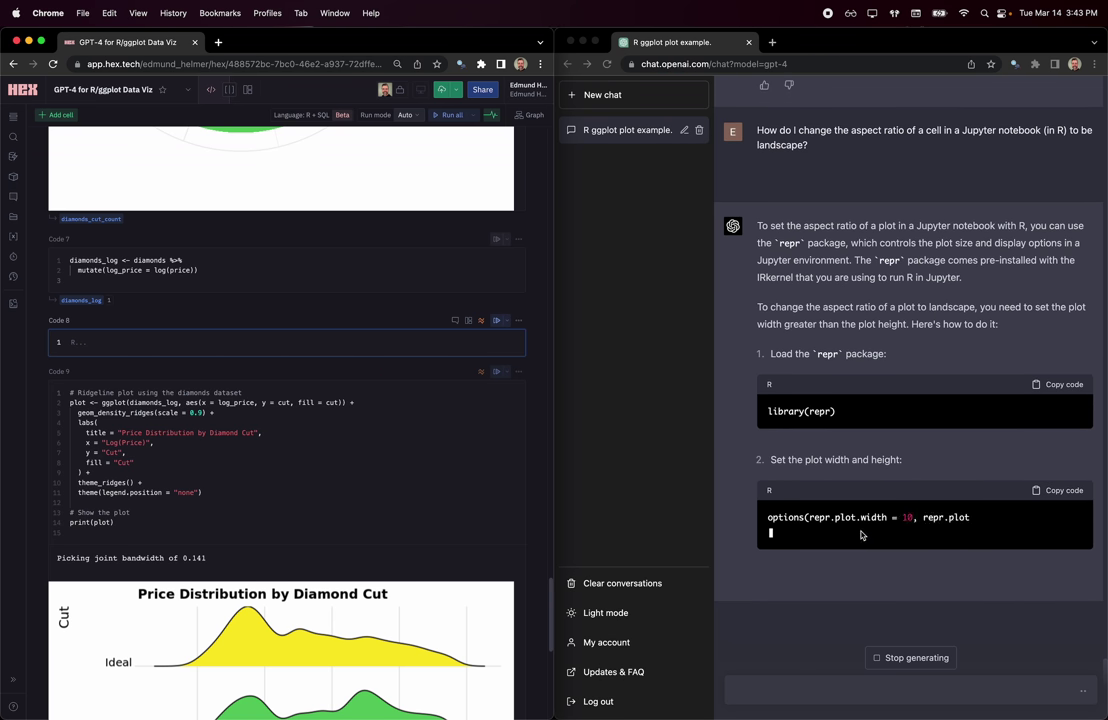
double_click(826, 518)
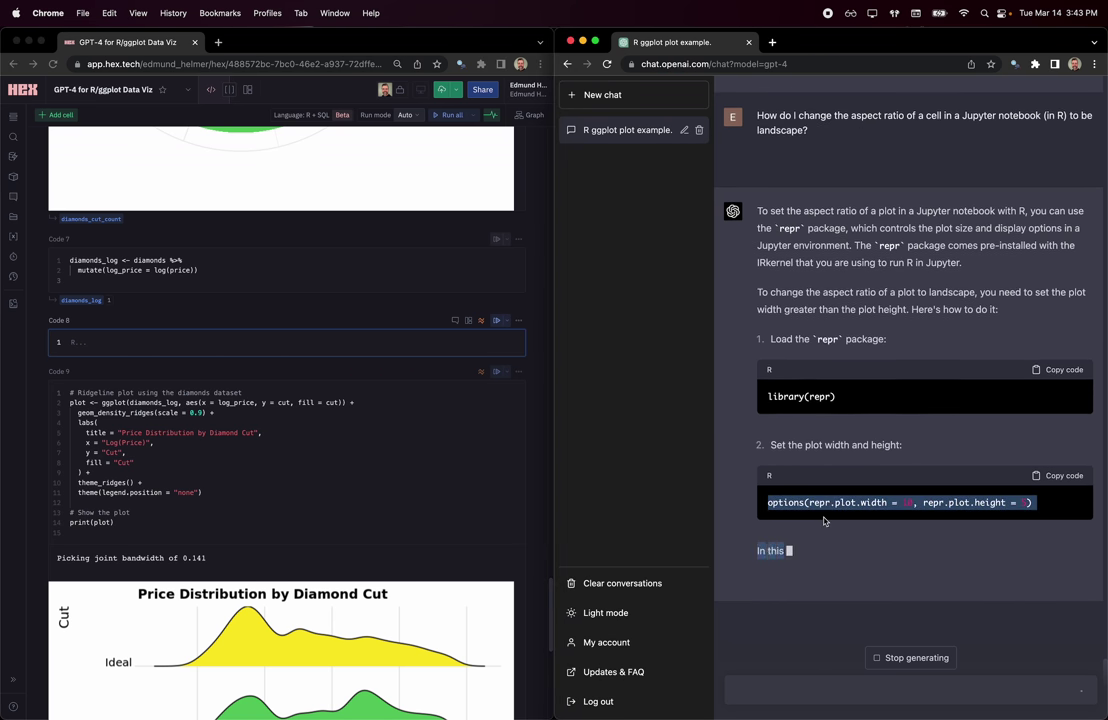
key(super+c)
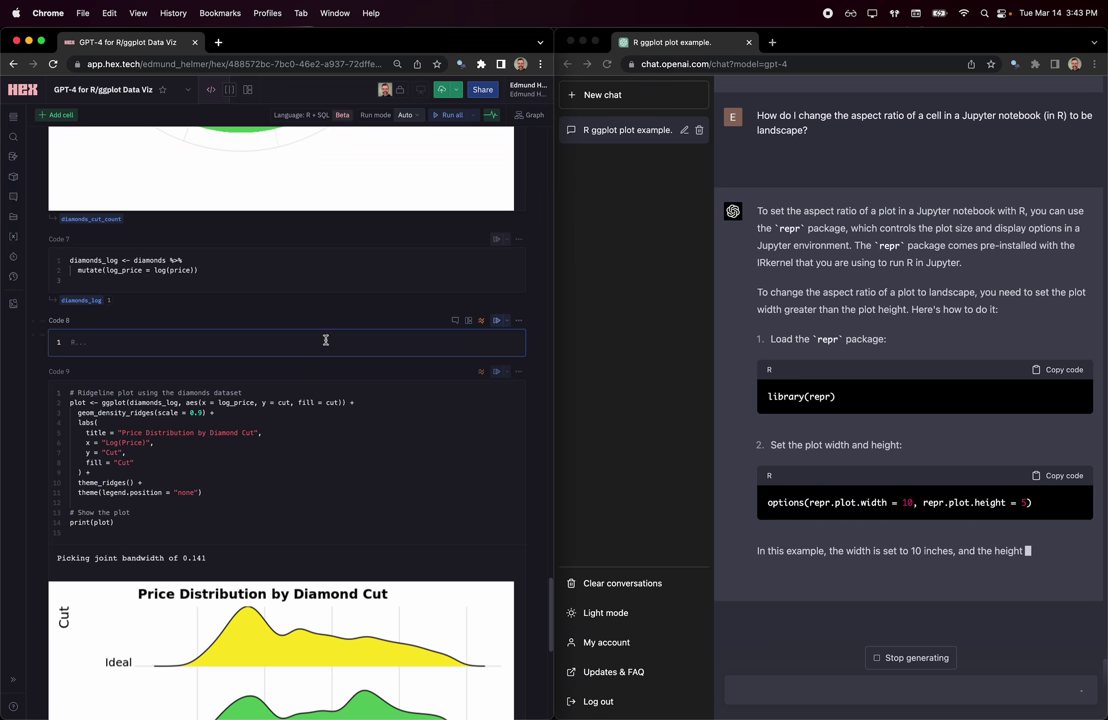
click(317, 341)
key(super+v)
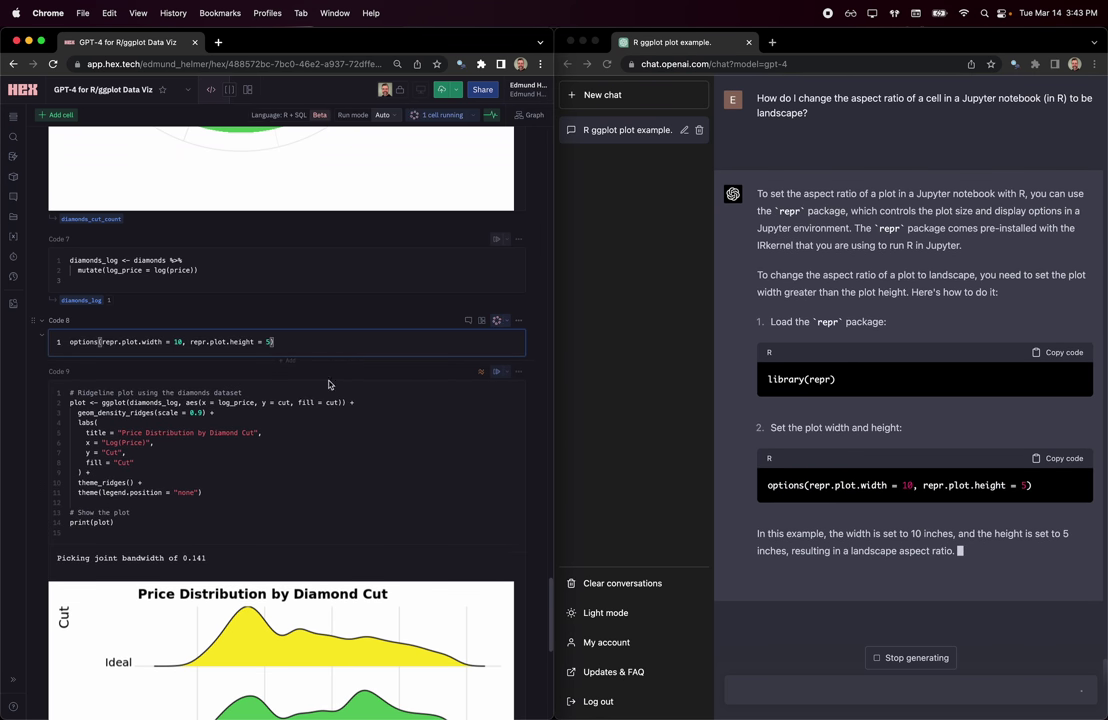
Rerun the ridgeline plot cell with the new plot dimensions and view the redrawn chart.
click(410, 450)
key(super+Return)
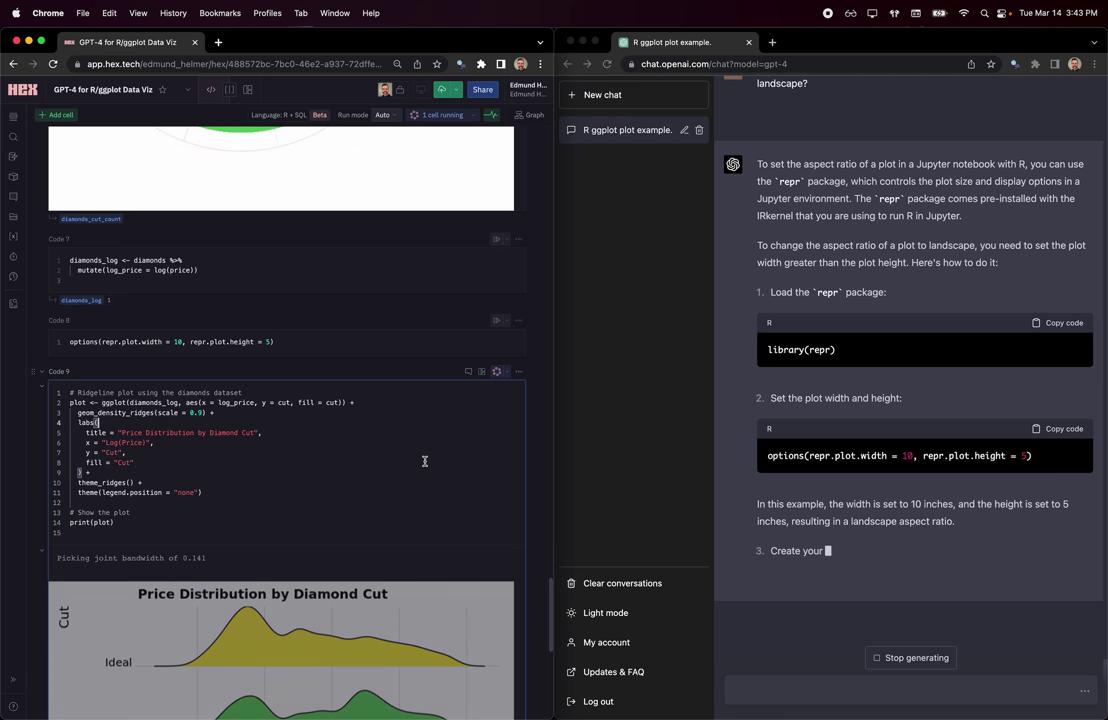
scroll(425, 461, down, 5)
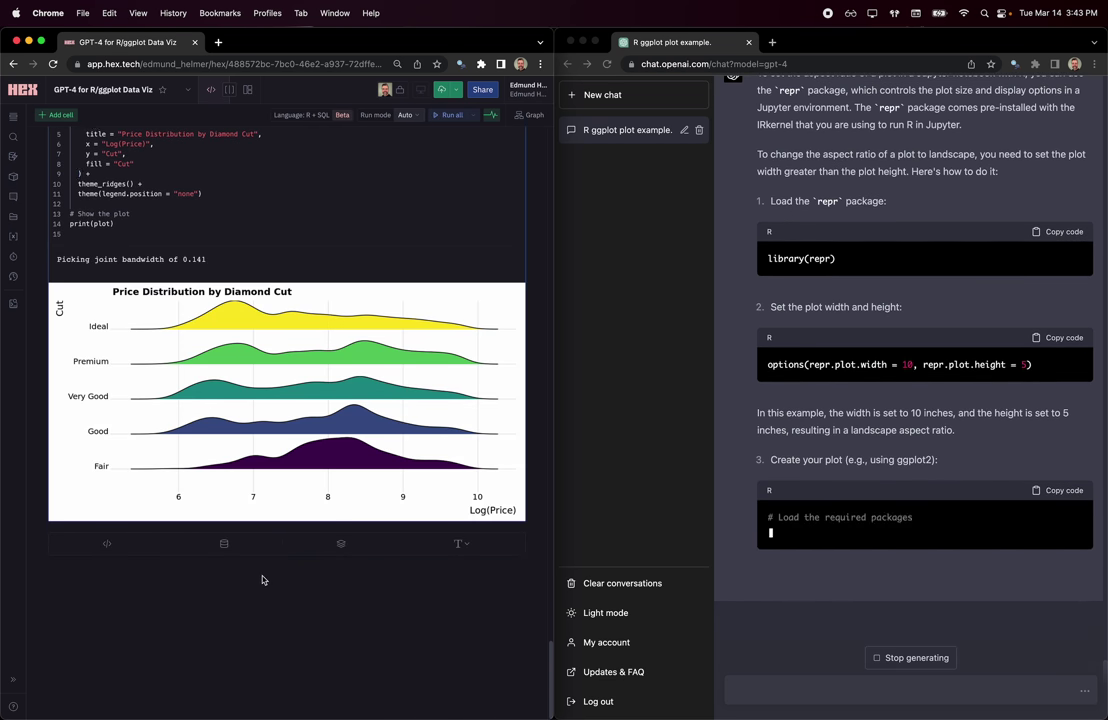
Stop the chat's response and ask "That's great! Now, can you make the charts overlap a little bit, with some transparency?".
click(830, 410)
click(913, 657)
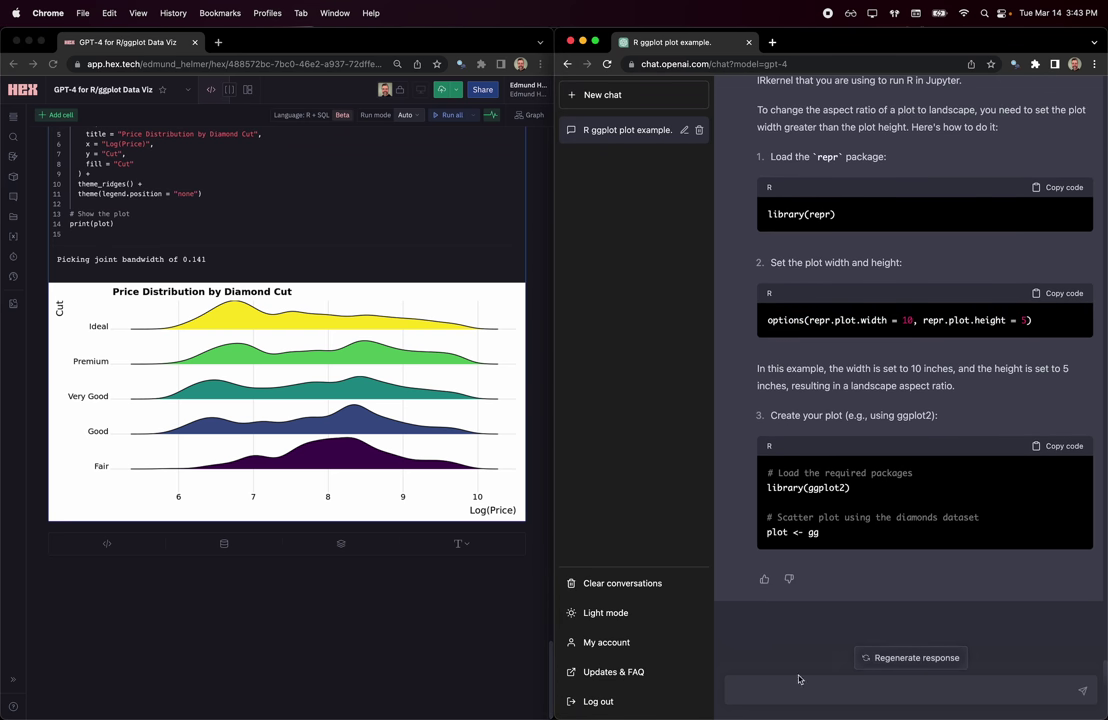
text(That's great! Now, can you make the charts overlap a little bit, with)
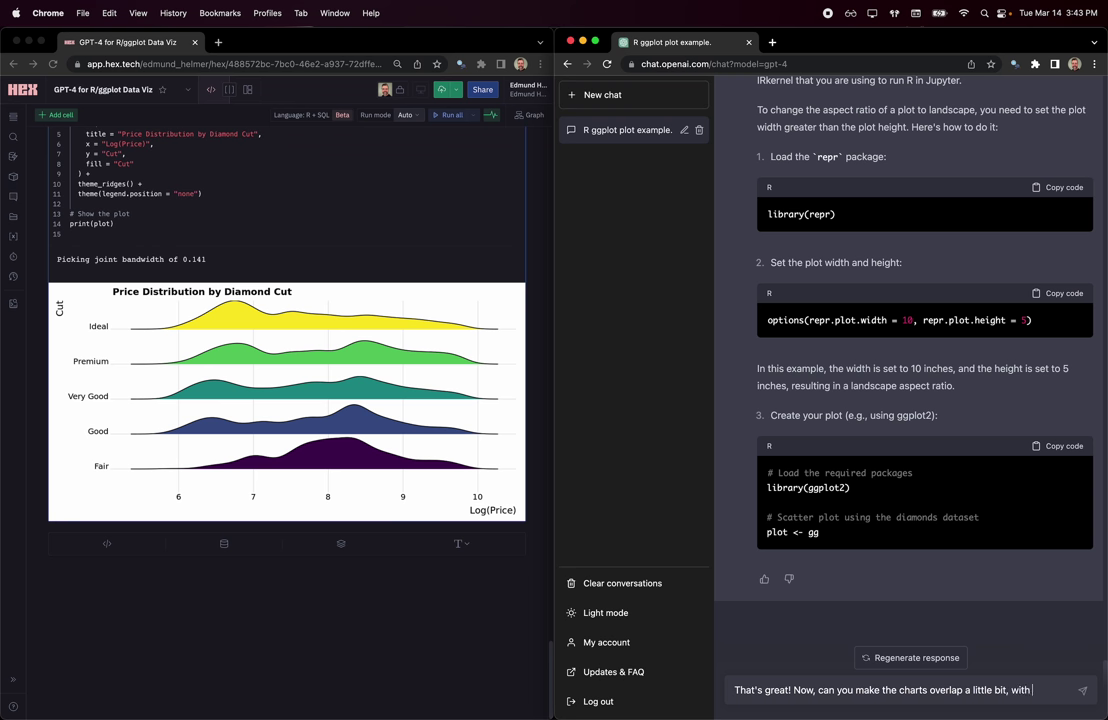
text(some transparency?)
key(Return)
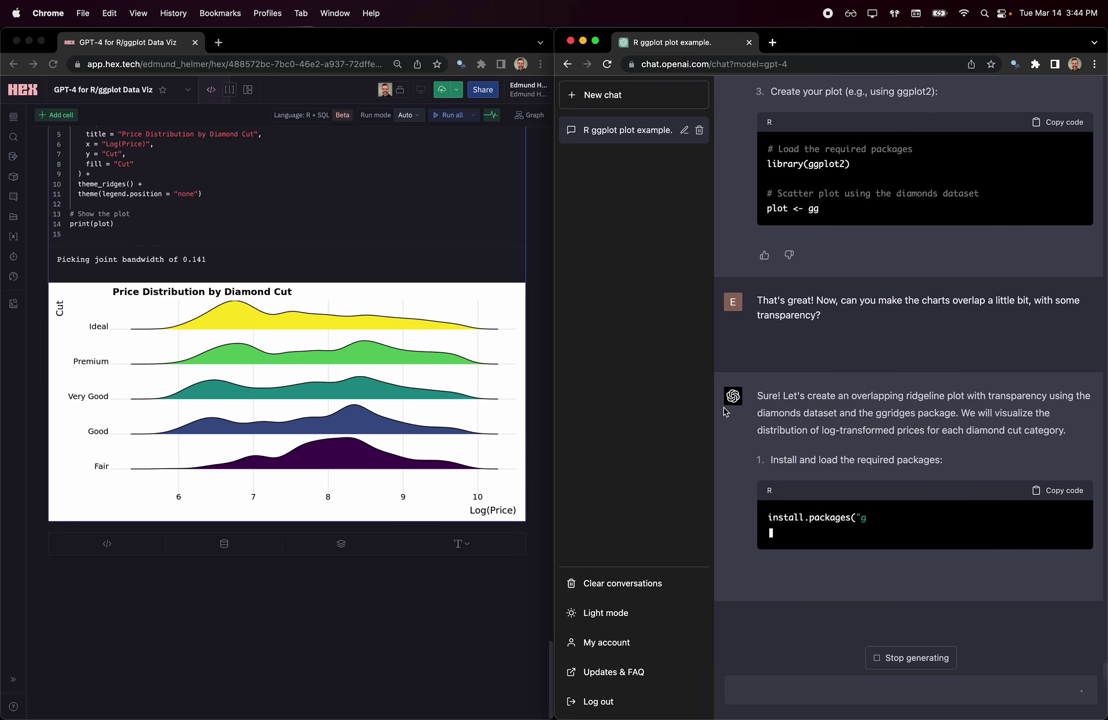
scroll(355, 310, up, 3)
scroll(366, 413, up, 5)
scroll(366, 413, up, 10)
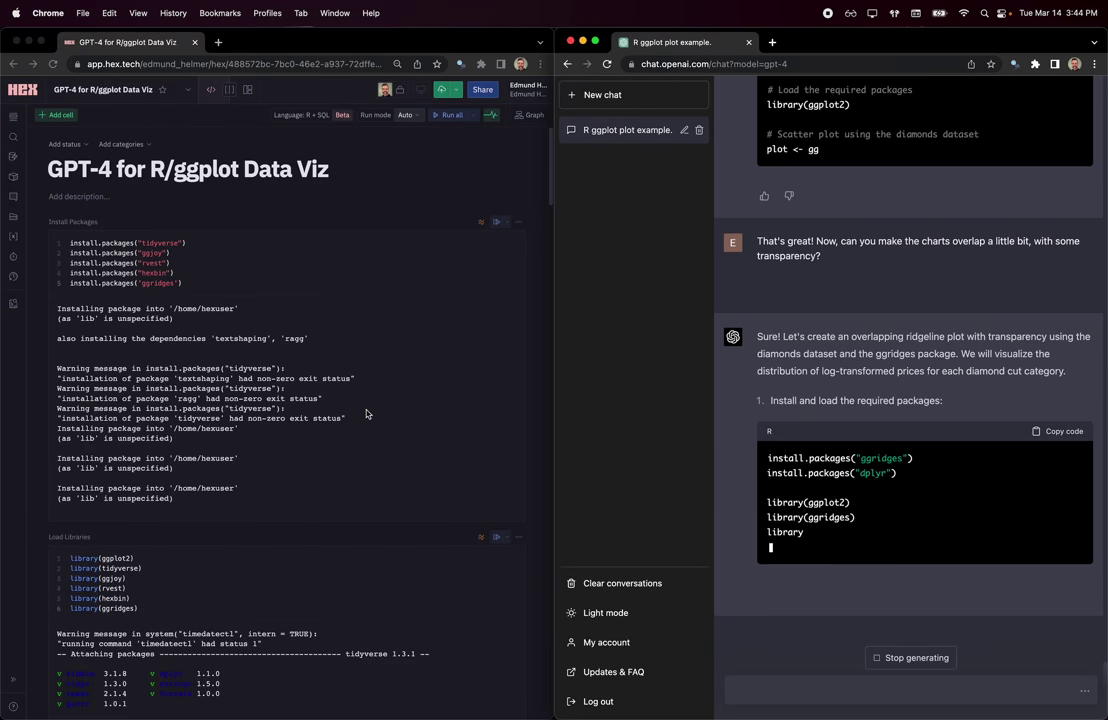
scroll(245, 348, down, 20)
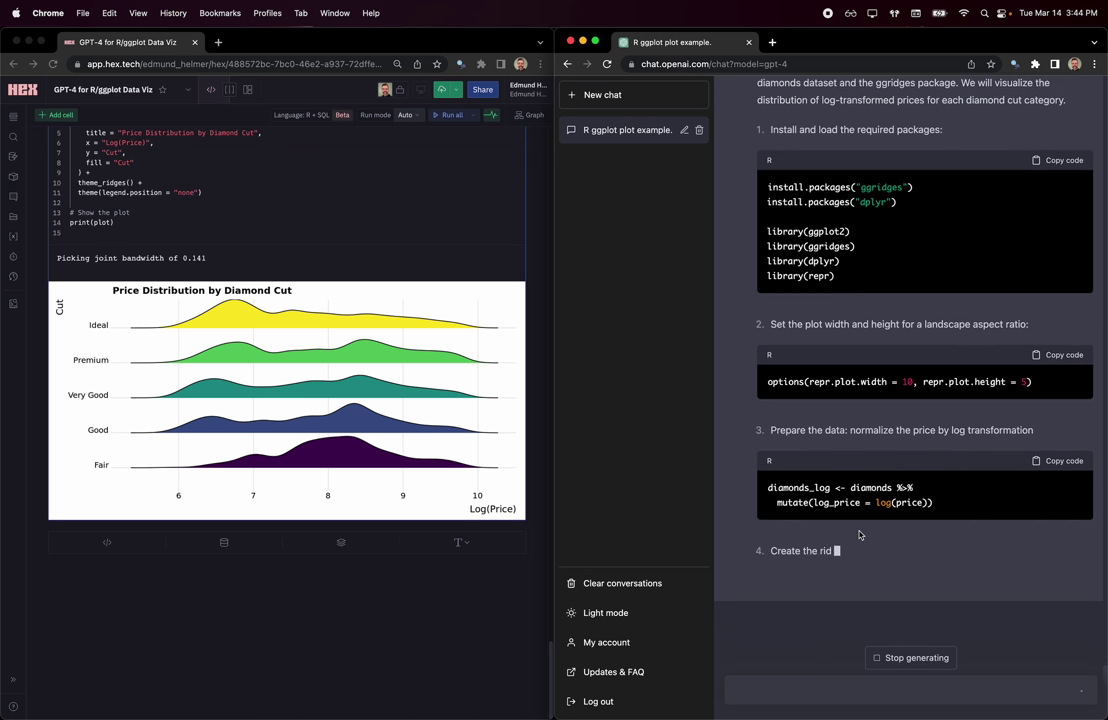
Add a code cell at the notebook's end, paste the chat's overlapping ridgeline code with alpha = 0.5 and scale = 1, and run it.
click(97, 541)
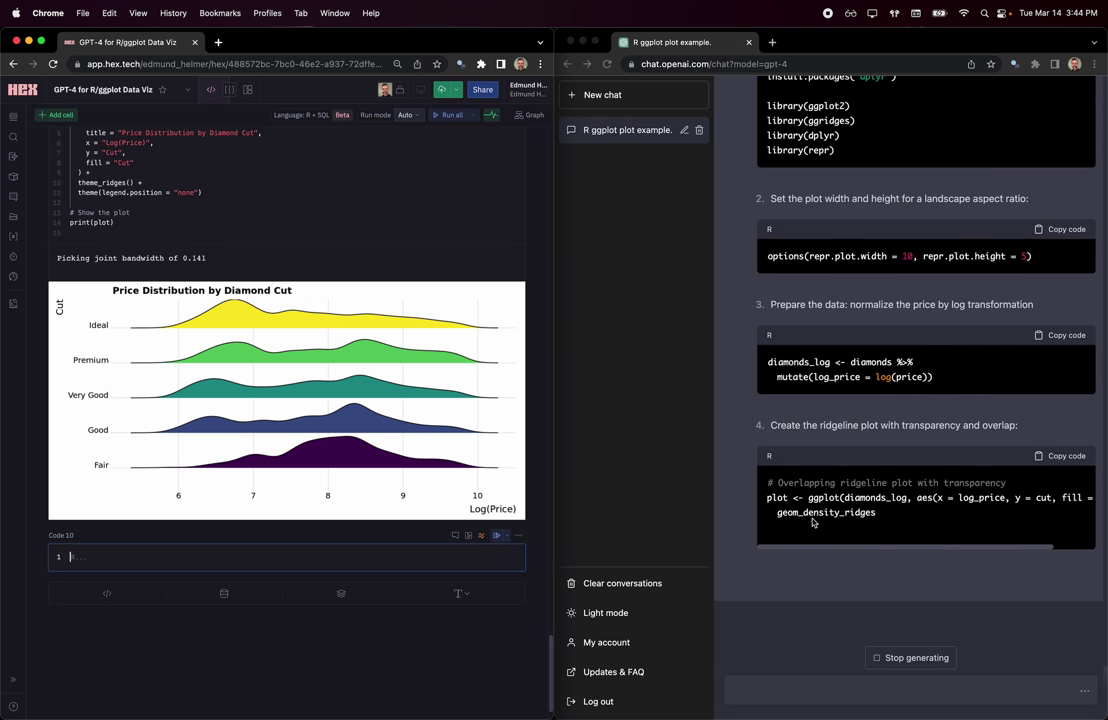
scroll(811, 518, right, 2)
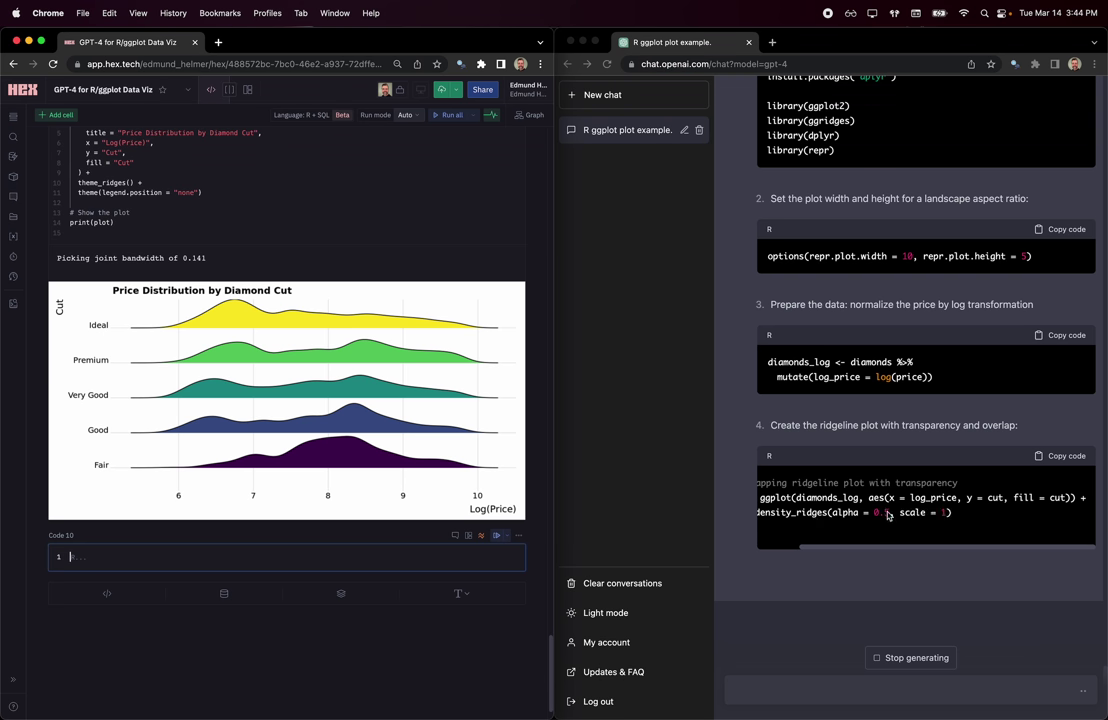
scroll(890, 517, left, 2)
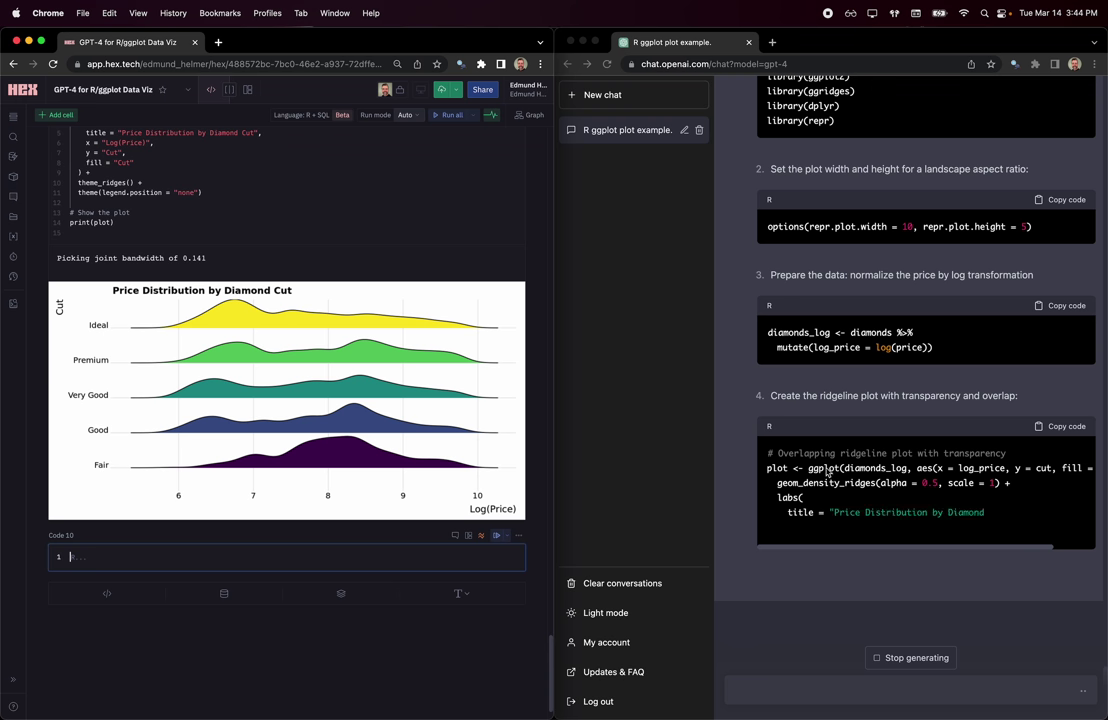
scroll(485, 410, up, 3)
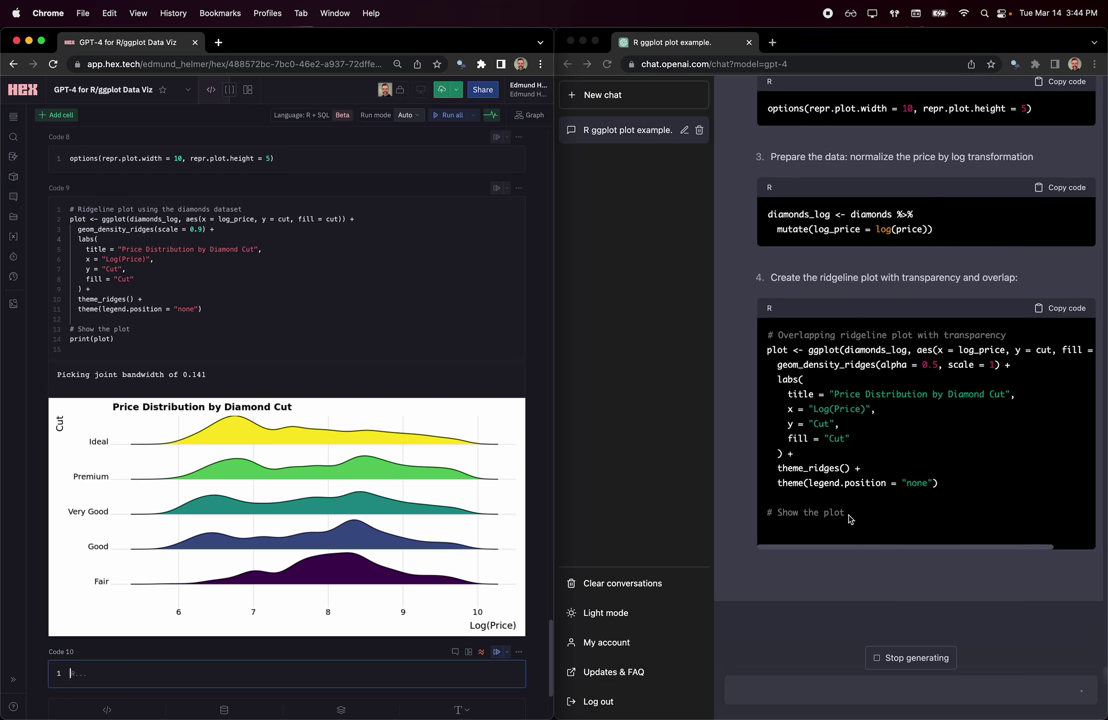
click(1066, 282)
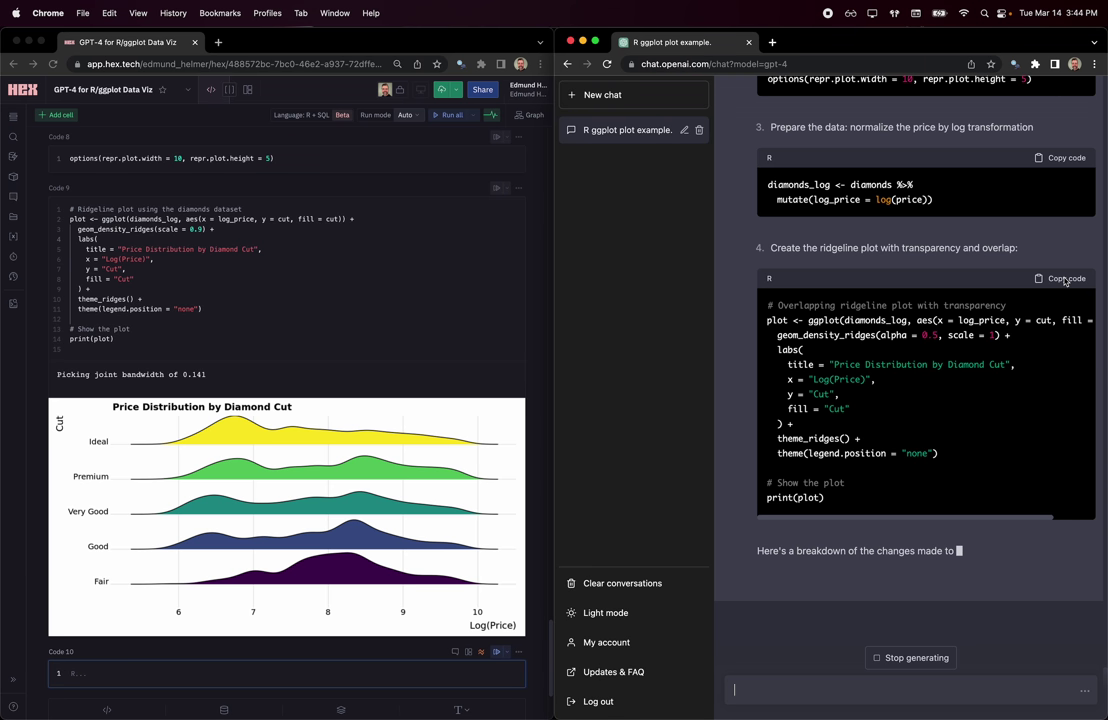
click(1066, 282)
scroll(376, 519, down, 3)
click(218, 562)
text(# Overlapping ridgeline plot with transparency plot <- ggplot(diamonds_log, aes(x = log_price, y = cut, fill = cut)) +   geom_density_ridges(alpha = 0.5, scale = 1) +   labs(     title = "Price Distribution by Diamond Cut",     x = "Log(Price)",     y = "Cut",     fill = "Cut"   ) +   theme_ridges() +   theme(legend.position = "none")  # Show the plot print(plot))
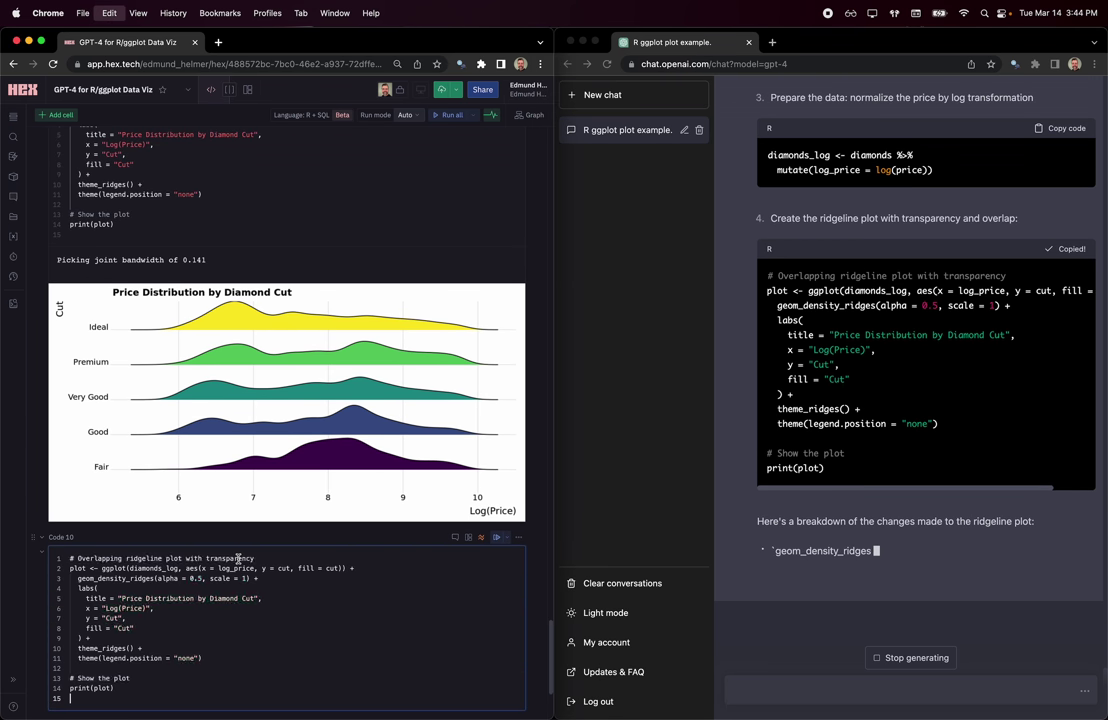
key(BackSpace)
key(super+Return)
scroll(300, 580, down, 3)
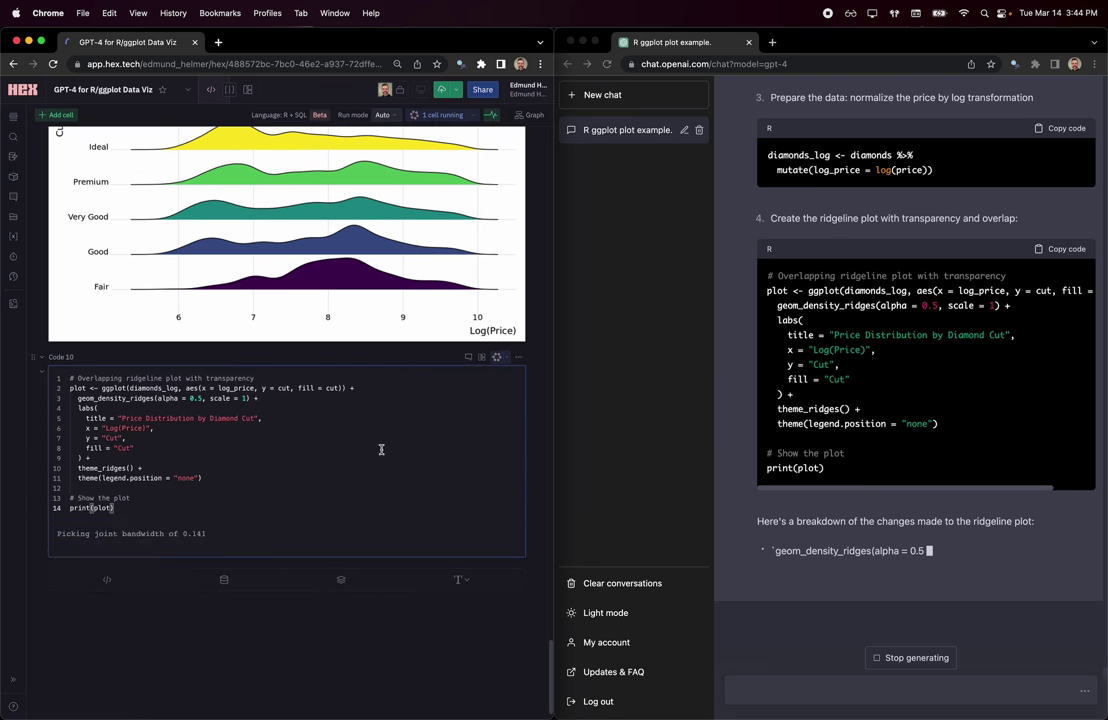
scroll(381, 449, down, 5)
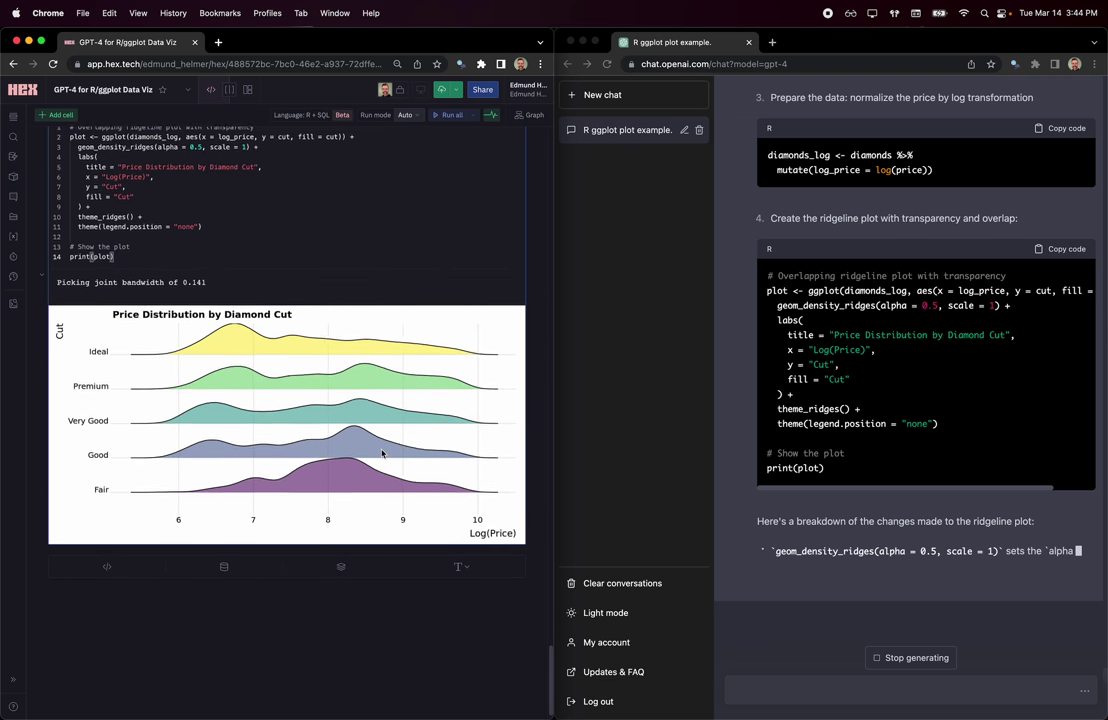
Try a geom_density_ridges scale of 1.2 and settle on 1.3 in the overlapping ridgeline cell, rerunning the plot each time.
scroll(381, 453, up, 1)
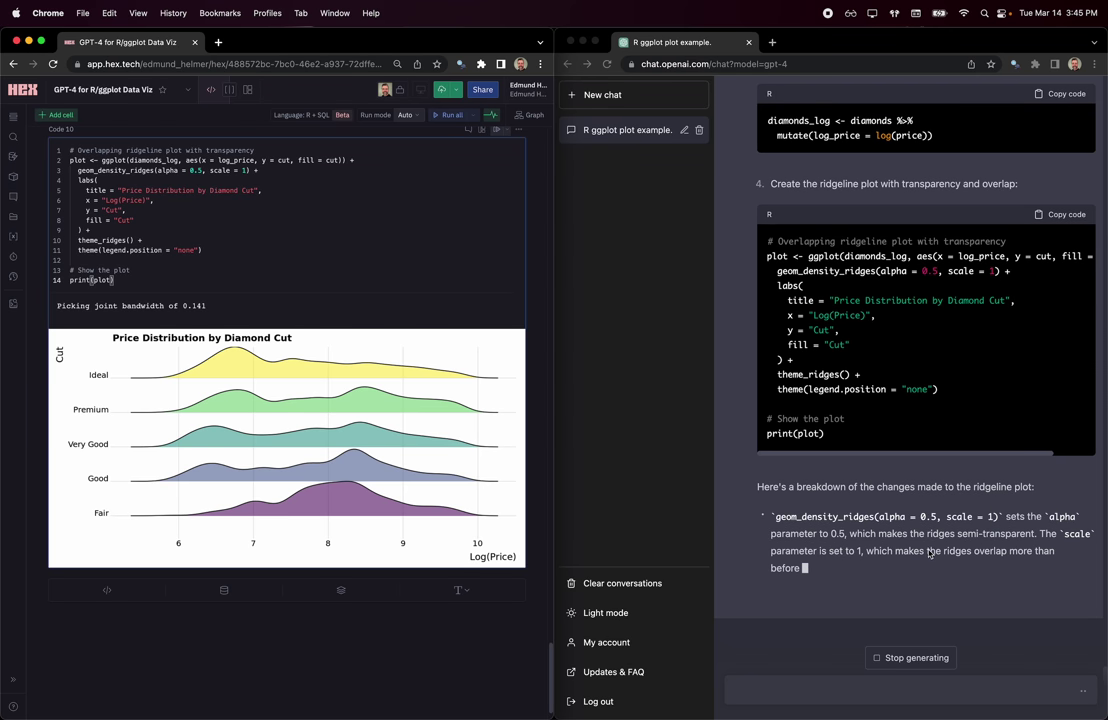
drag(862, 521, 829, 521)
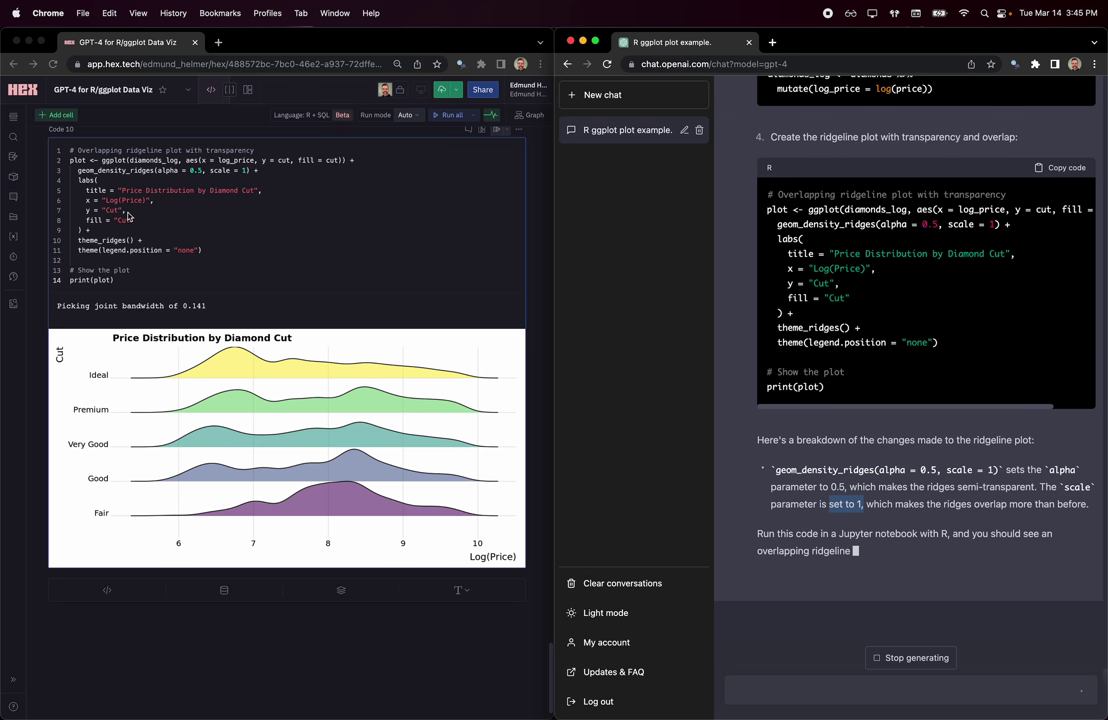
click(247, 170)
text(.2)
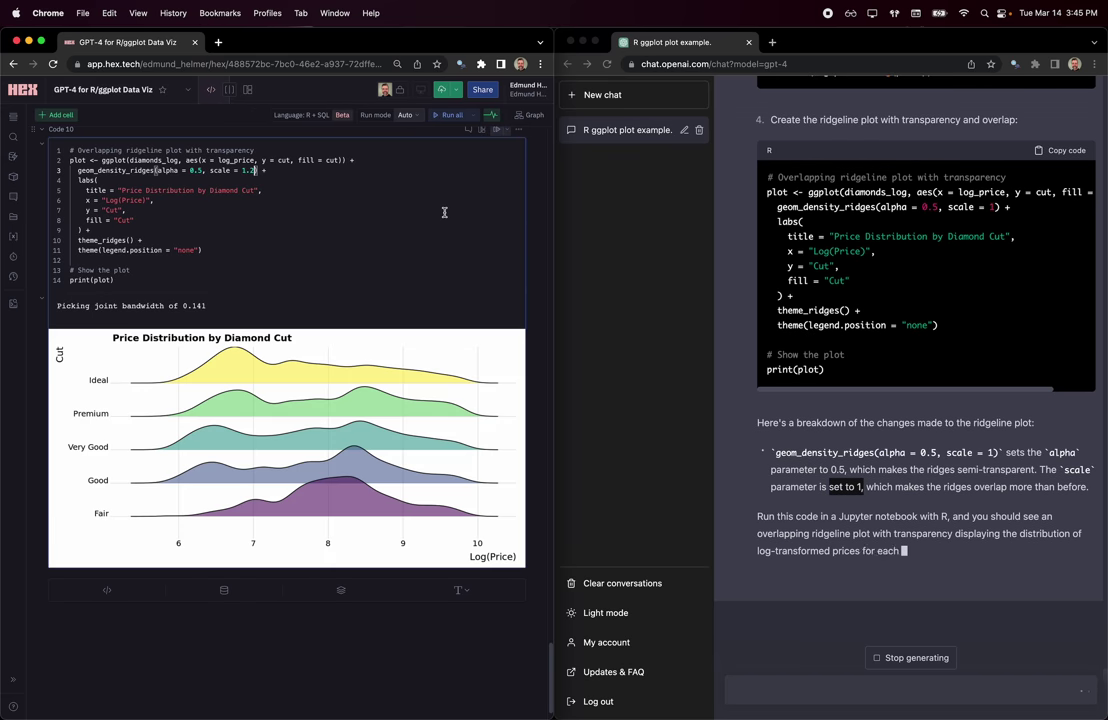
key(BackSpace)
text(3)
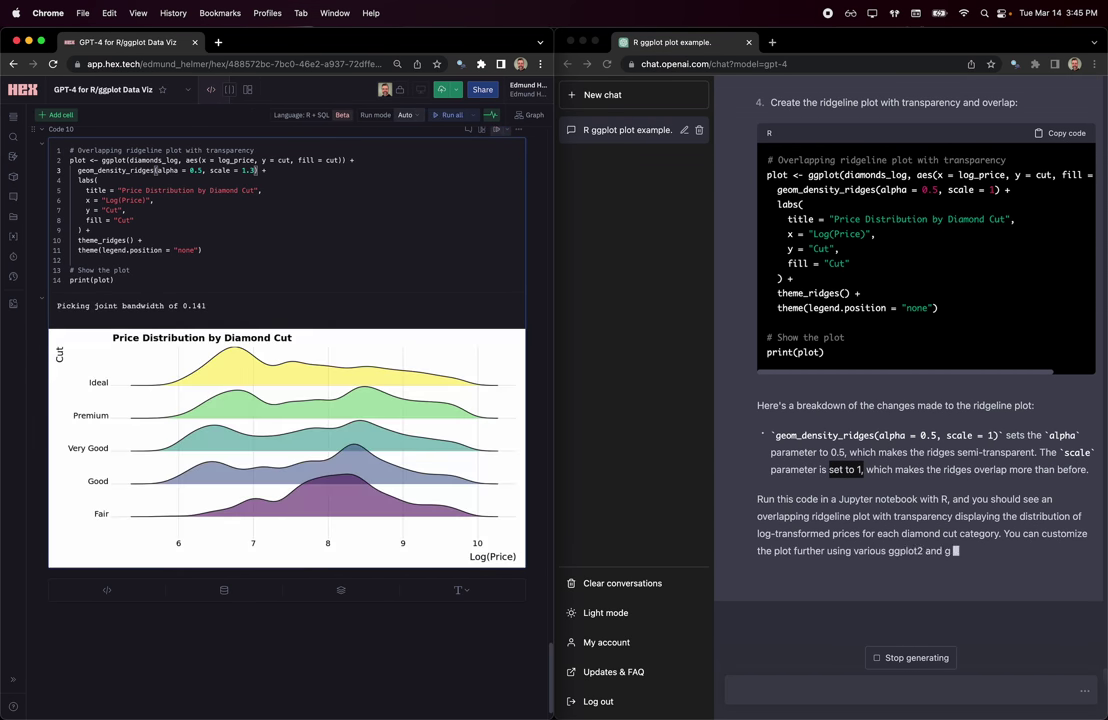
Set the geom_density_ridges scale to 1.5 in the overlapping ridgeline cell and rerun the plot.
key(BackSpace)
text(5)
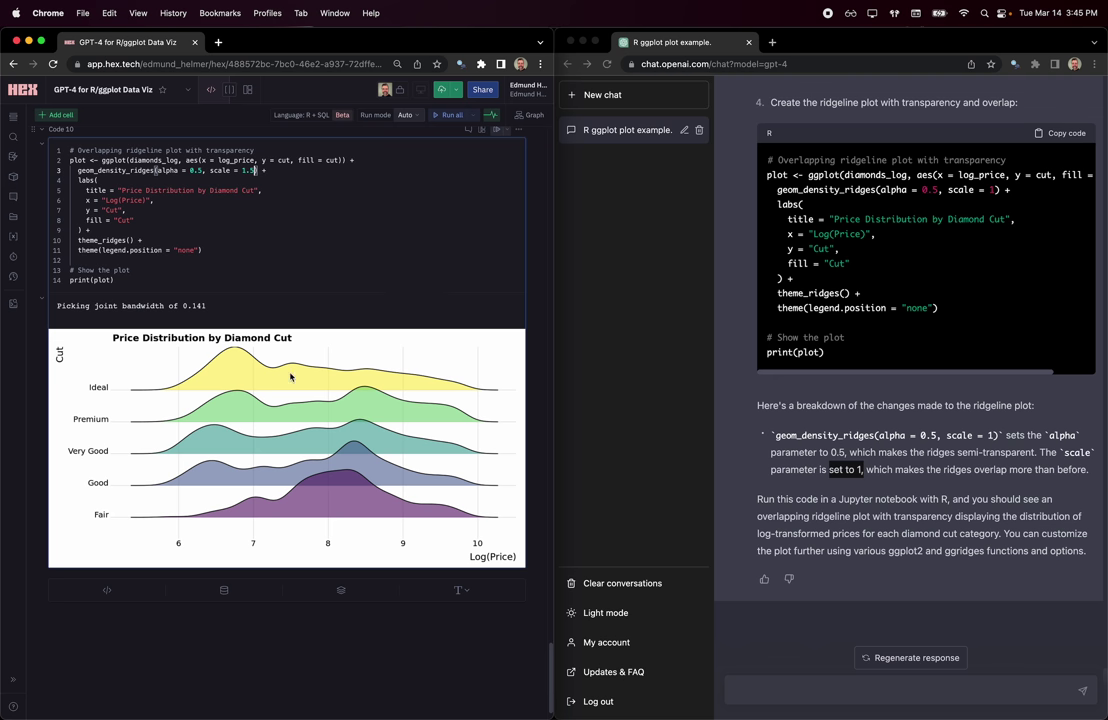
scroll(238, 390, down, 1)
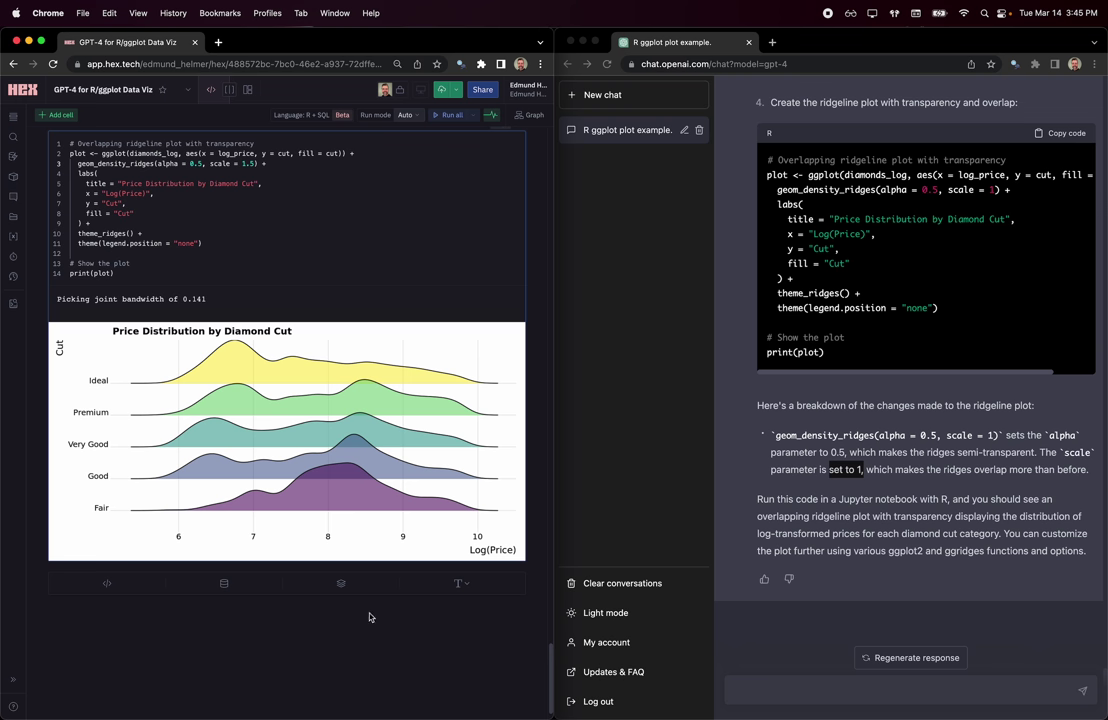
Start a chat prompt "This is great! Can we make the following changes:" listing "1. Change the scale to 1.5" and "2. Change the background to black".
click(906, 688)
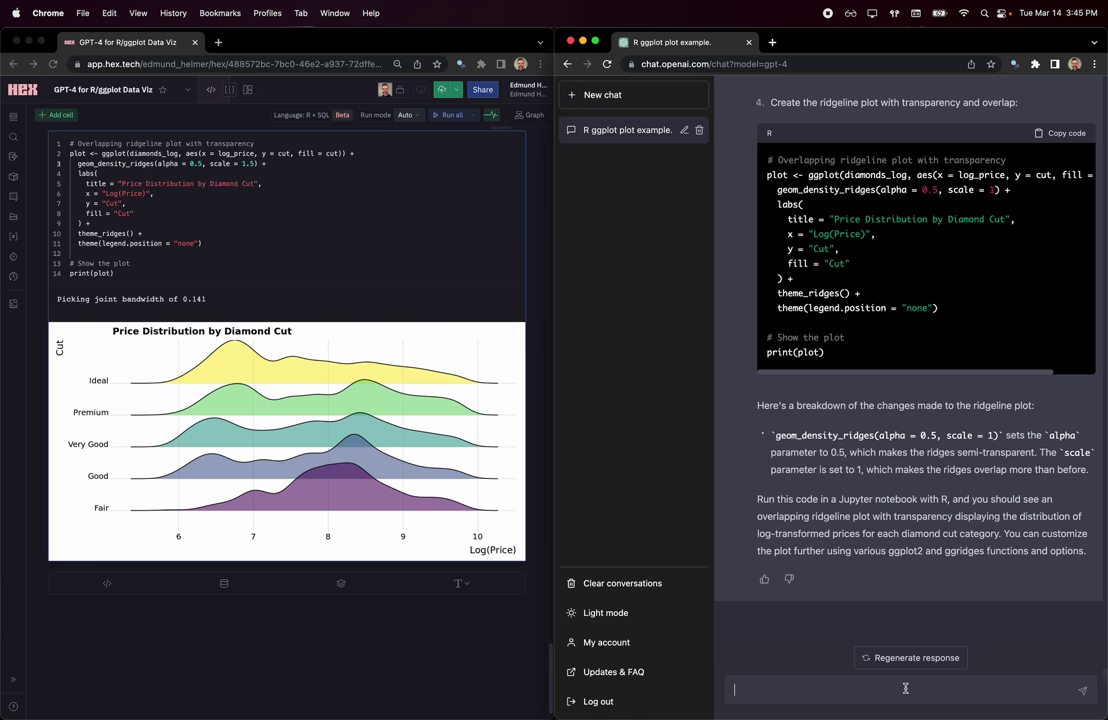
text(This is great! Can we make the following changes)
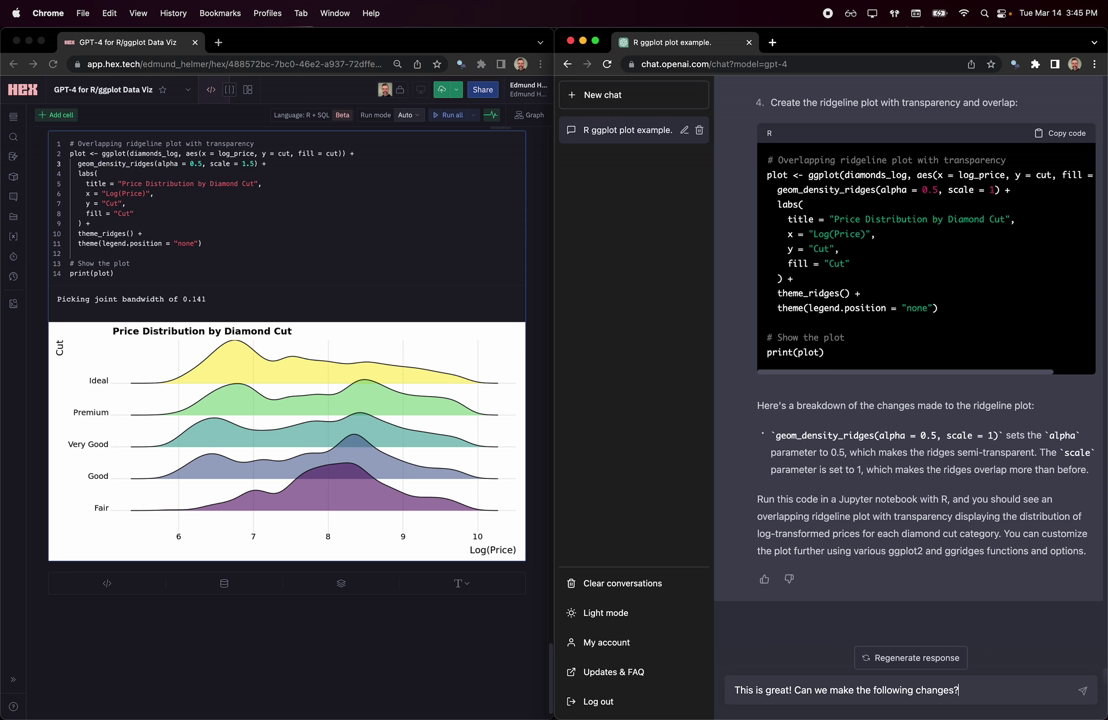
text(:)
key(shift+Return)
text(1. Change the scale to 1.5)
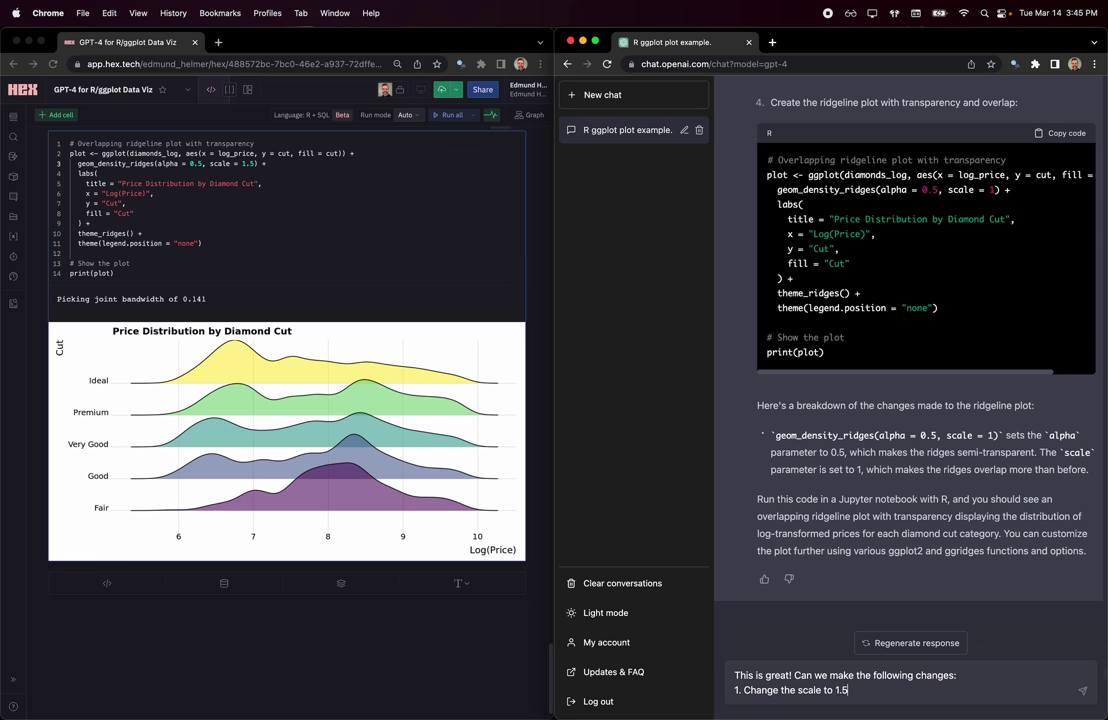
key(shift+Return)
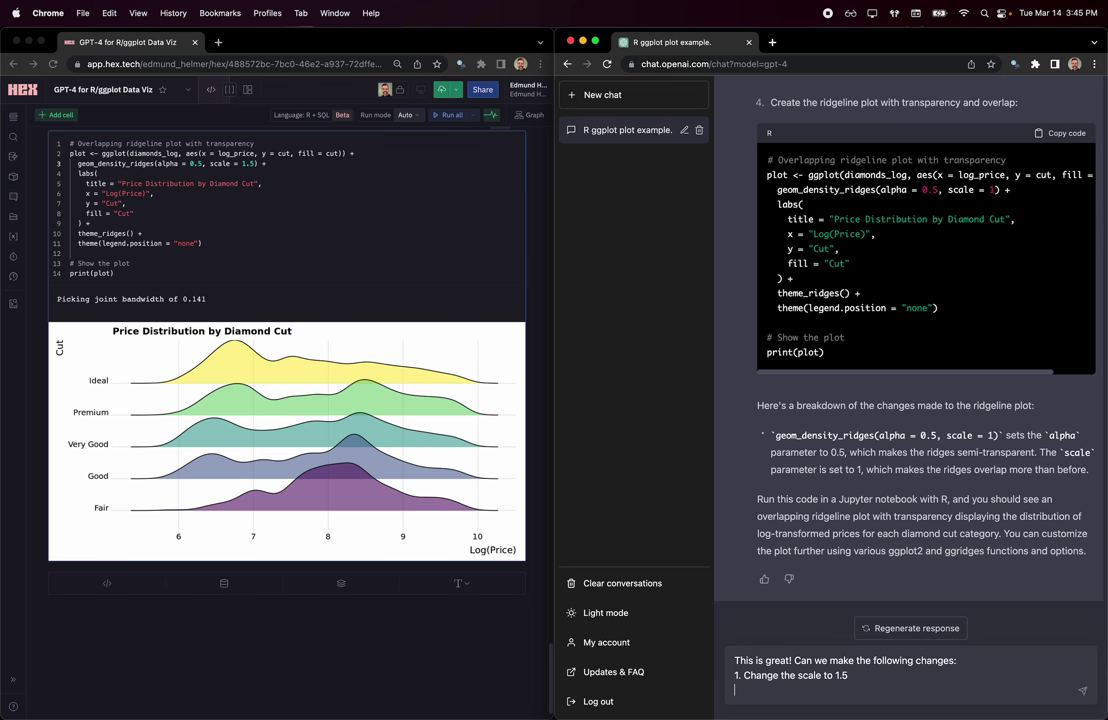
text(2. Change the background )
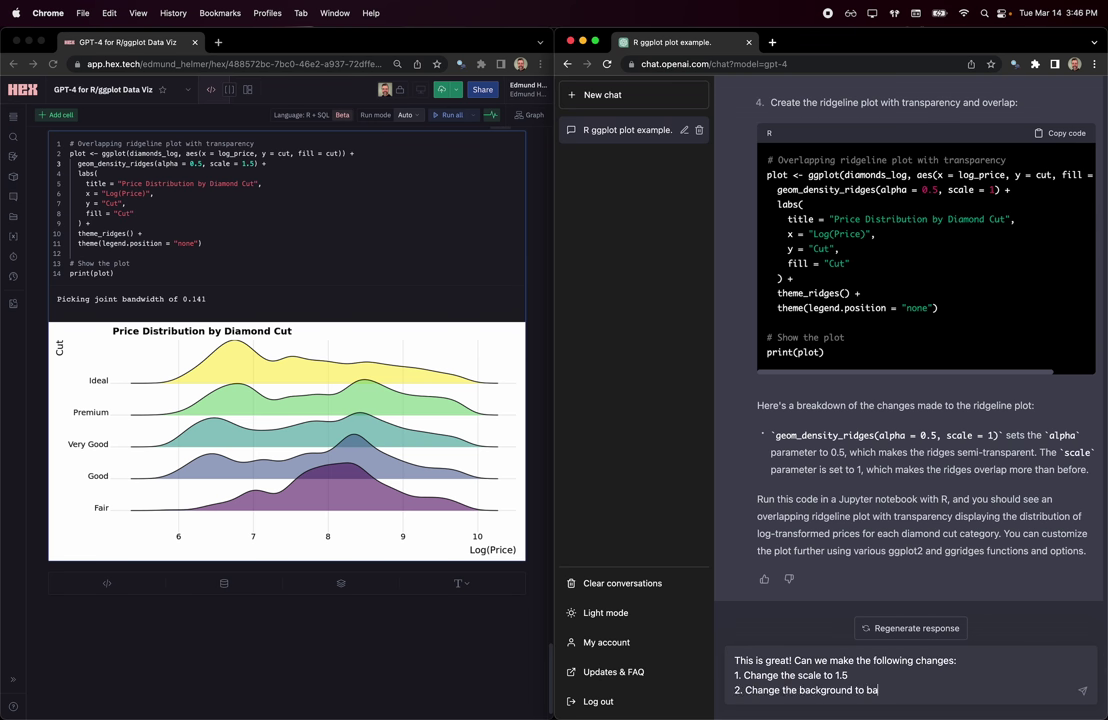
text(to black)
Add requests 3 to 5, an 80s/synthwave style color scheme, a more unique font and anything else to make the chart pop, and send the prompt.
key(shift+Return)
text(34.)
text( Change the)
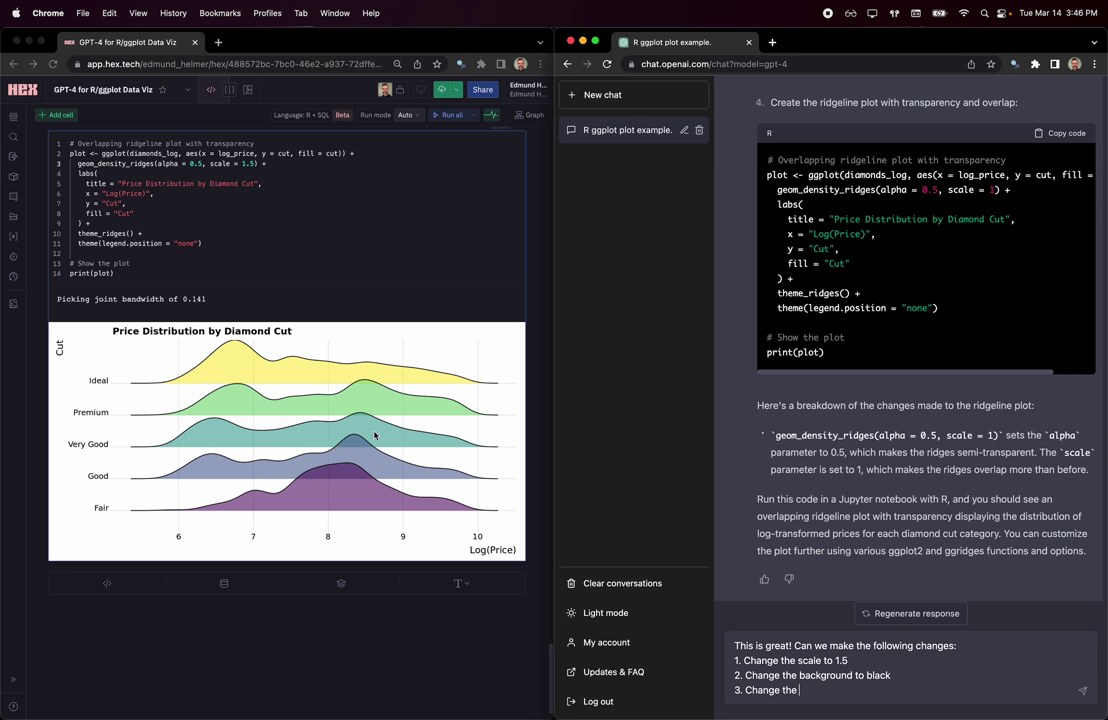
text( color scheme to something more 80s/syn)
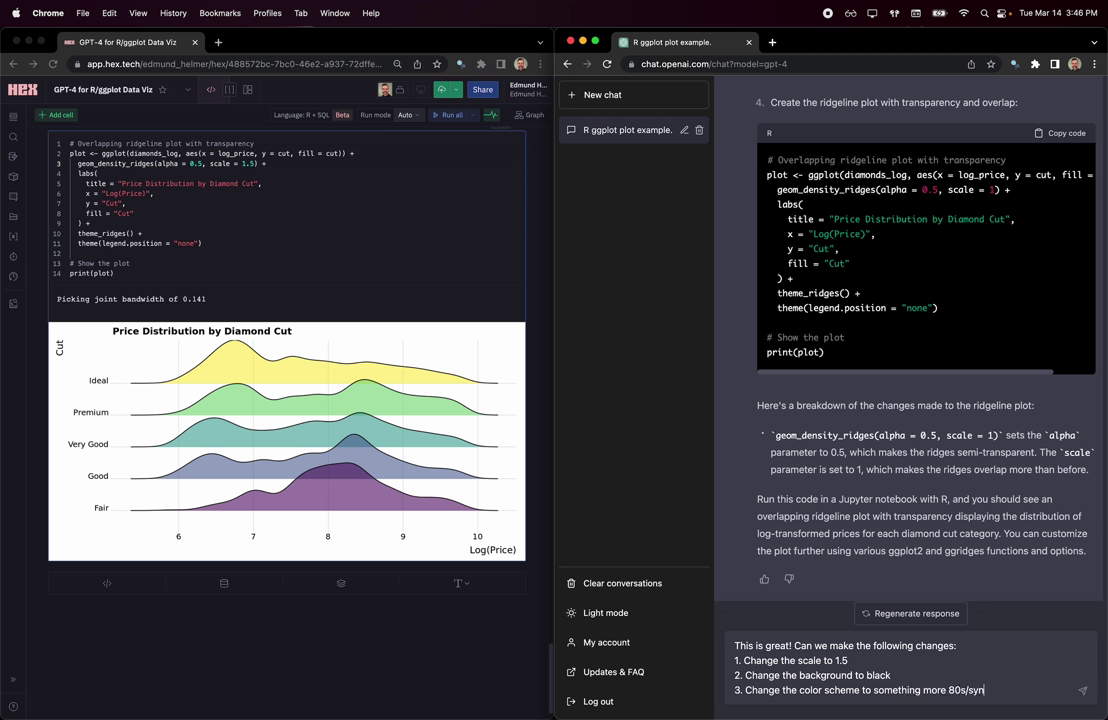
text(thwave style)
key(shift+Return)
text(4. Make the font more)
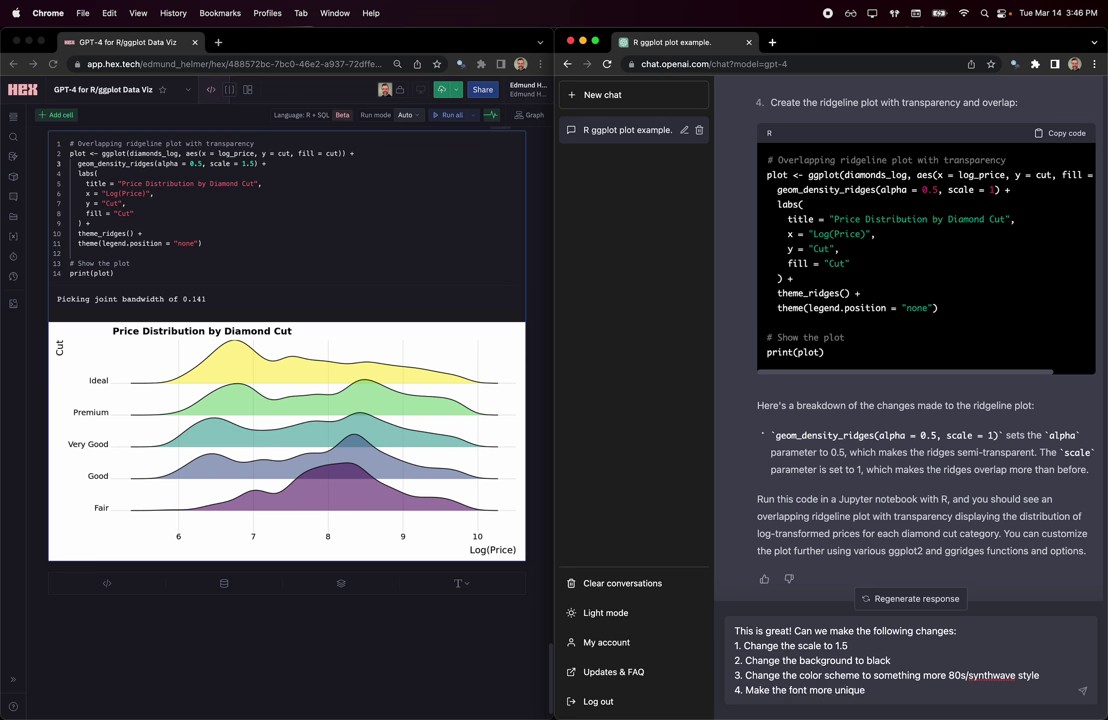
text( unique)
key(shift+Return)
text(5. Anything else)
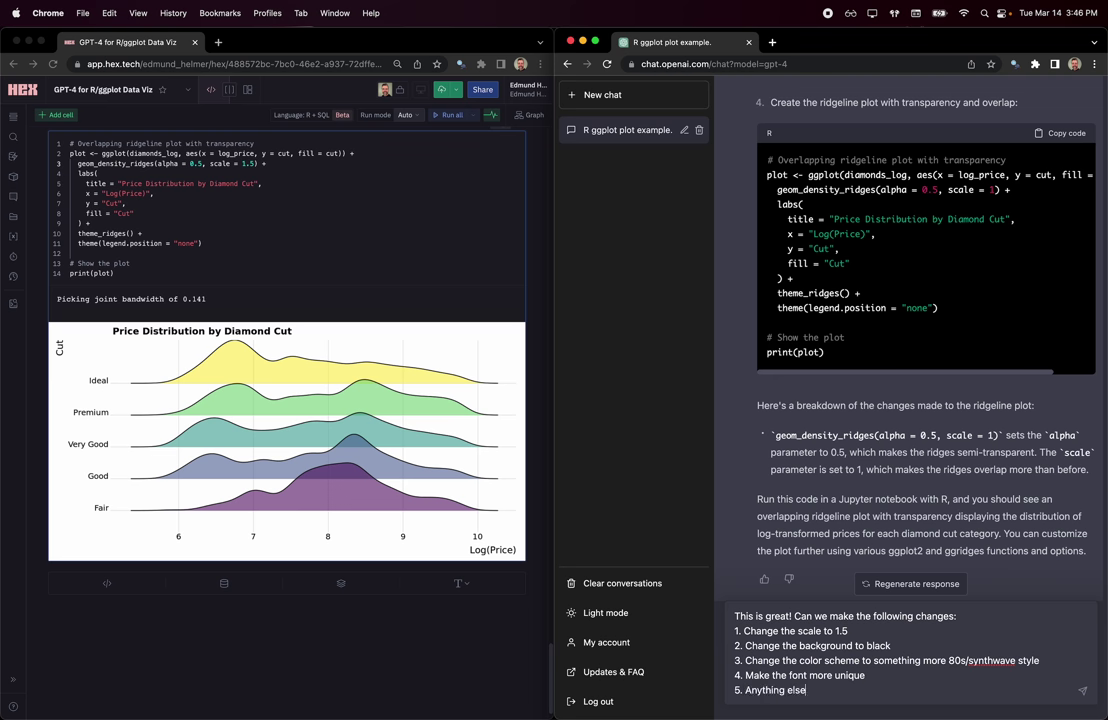
text( to make this chart pop)
key(Return)
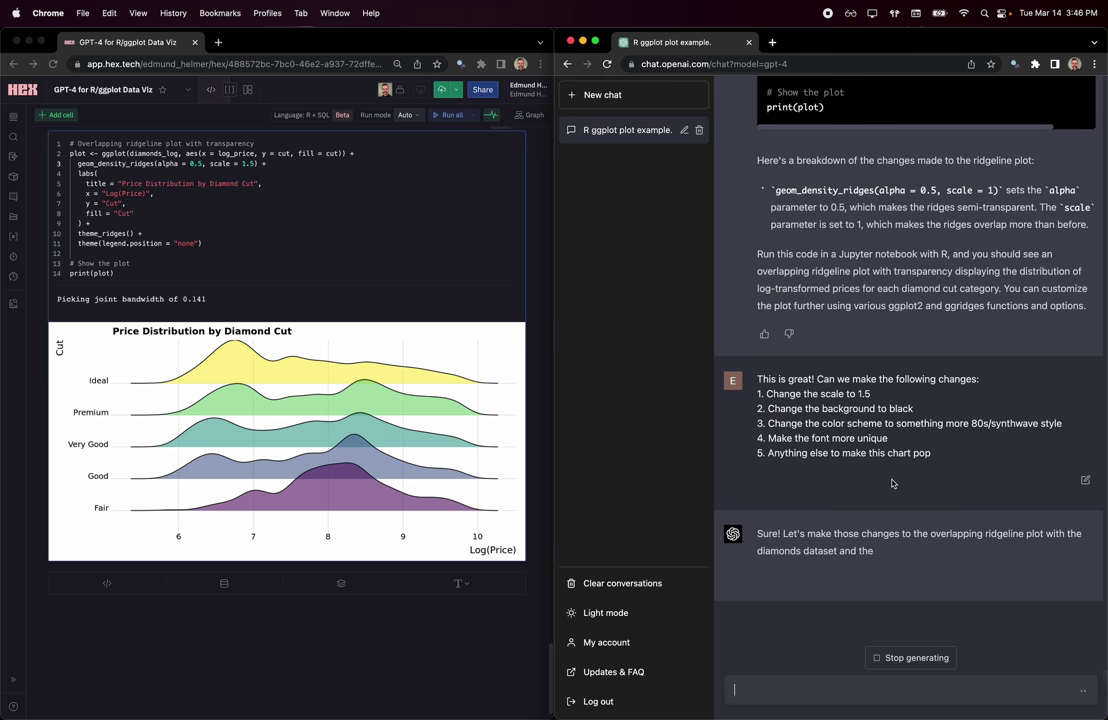
Reread the five requested changes in the sent prompt while the chat generates its answer.
drag(932, 453, 790, 307)
click(727, 303)
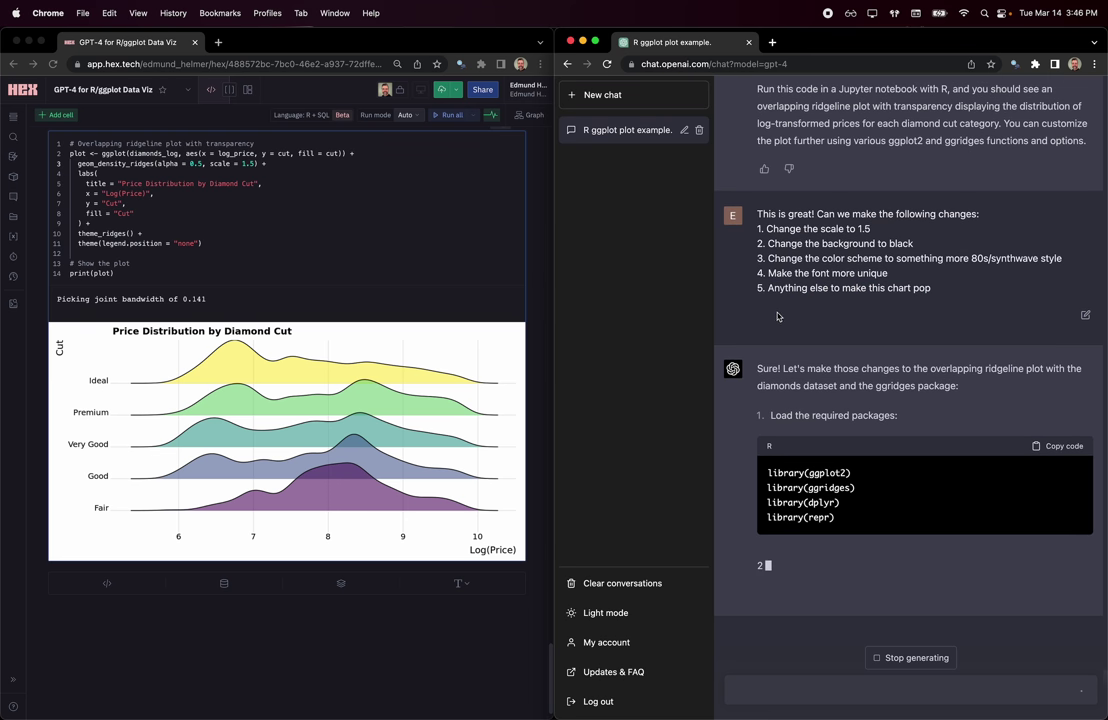
right_click(727, 303)
click(800, 270)
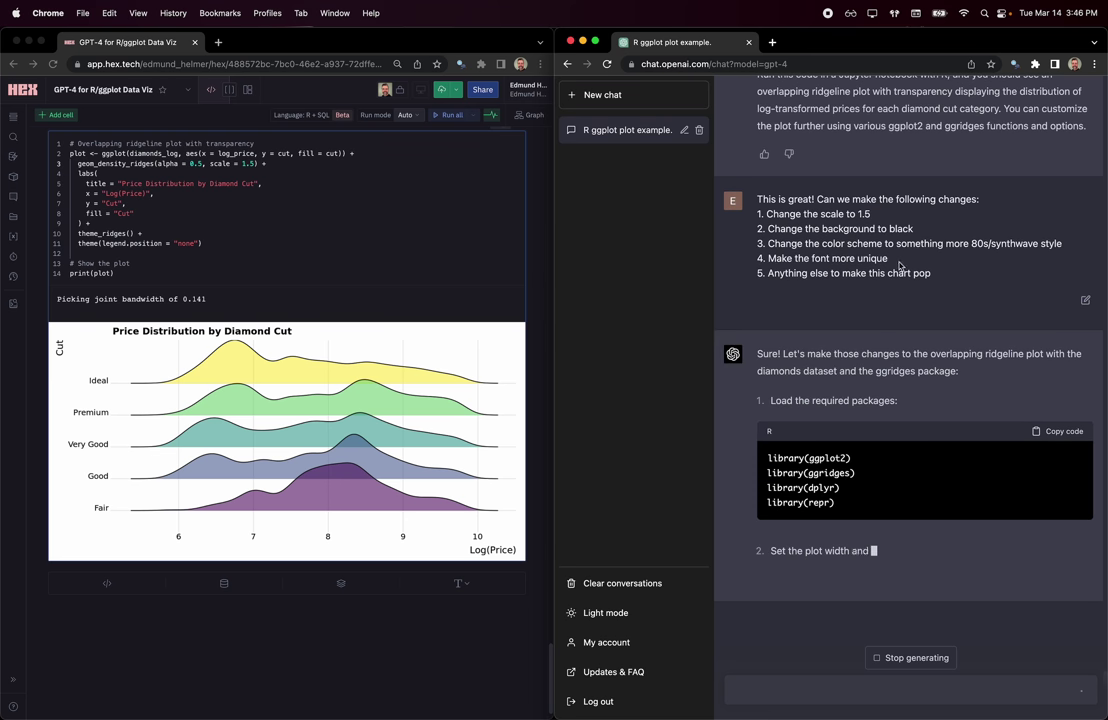
drag(888, 273, 769, 244)
right_click(750, 209)
click(750, 209)
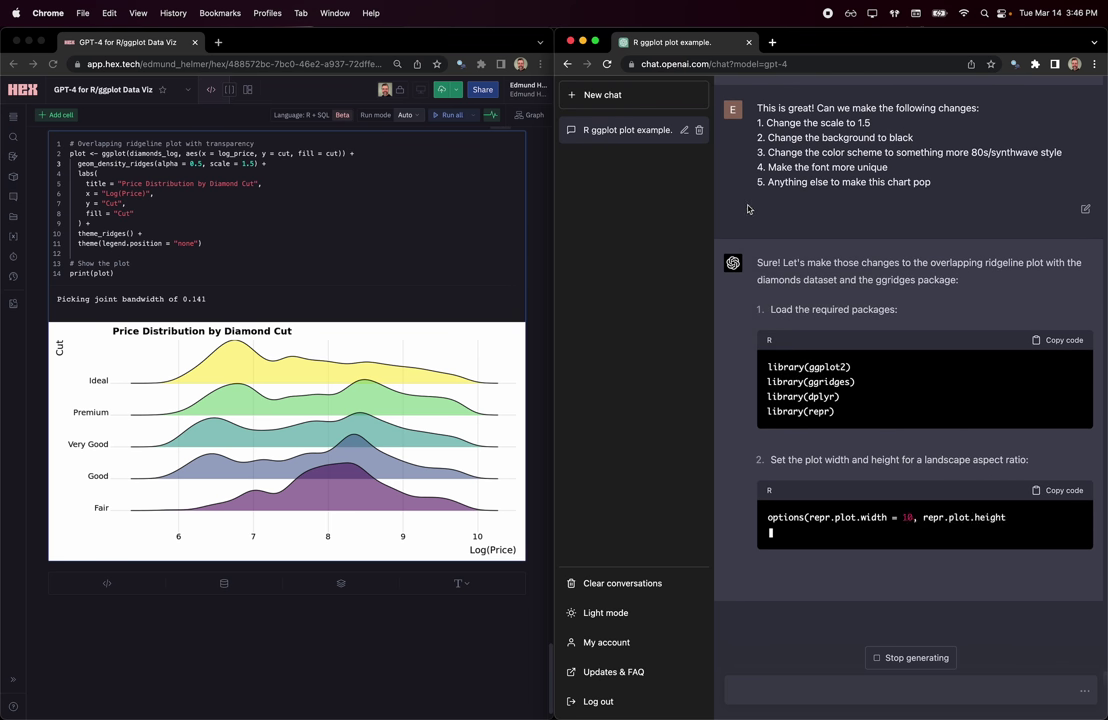
scroll(827, 219, up, 1)
scroll(827, 219, down, 1)
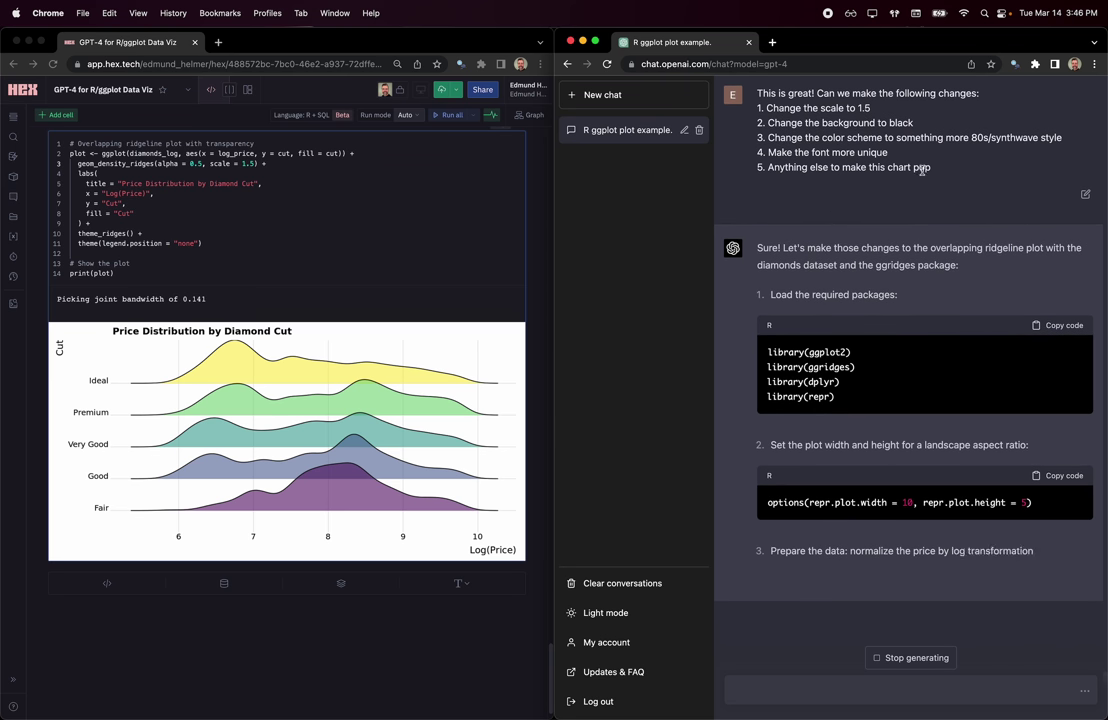
drag(905, 178, 929, 186)
click(856, 216)
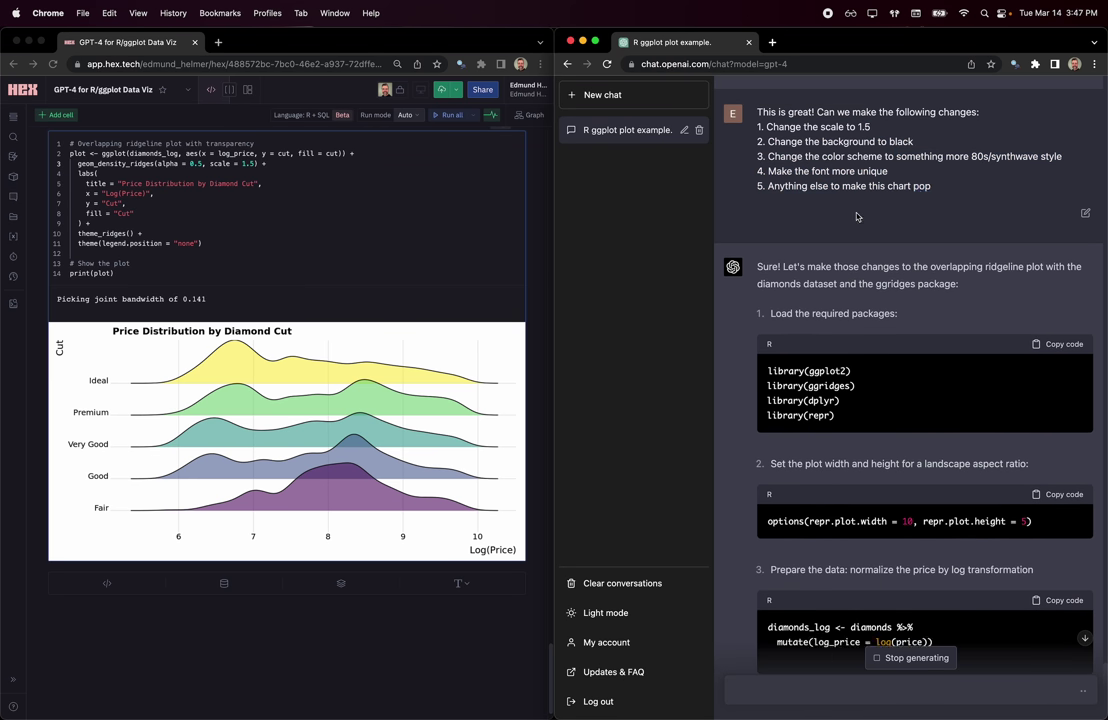
Examine the generated ridgeline code, comparing its fill scale, theme and font family settings with the requested changes.
scroll(770, 245, down, 3)
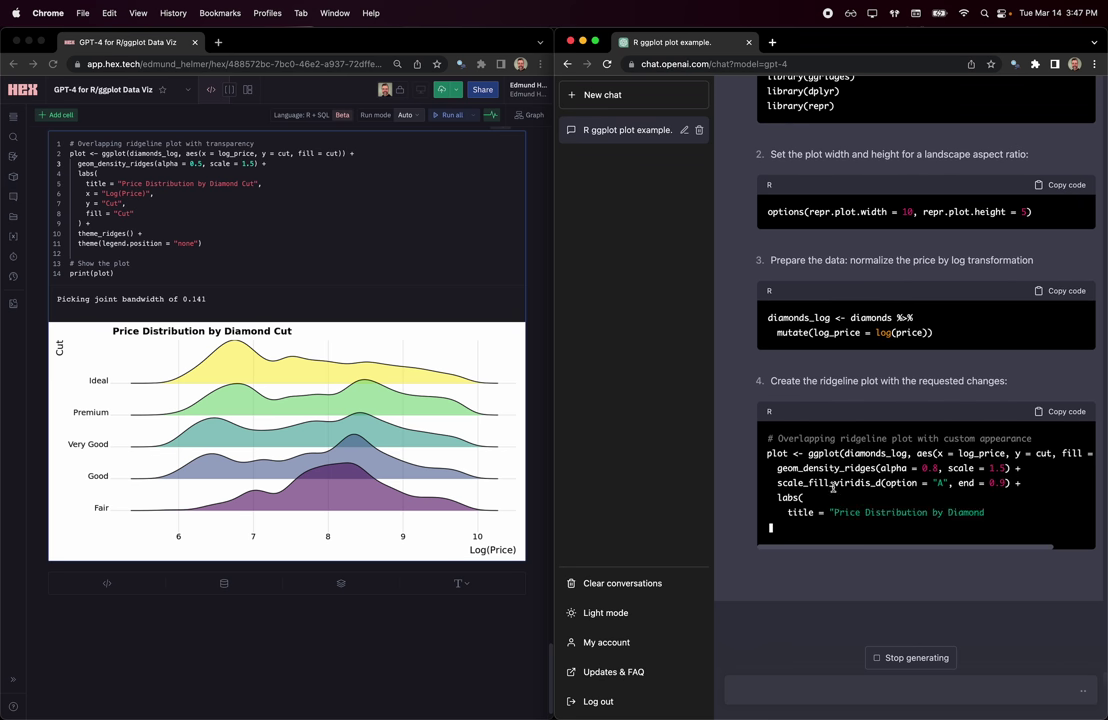
double_click(835, 497)
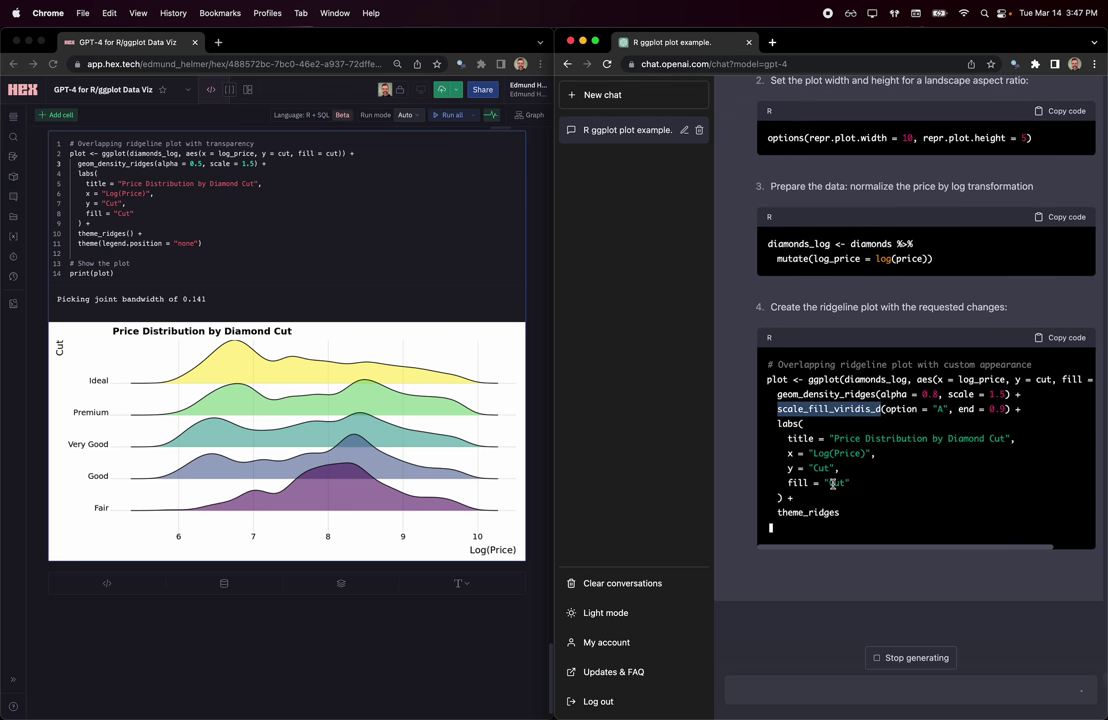
scroll(832, 484, up, 5)
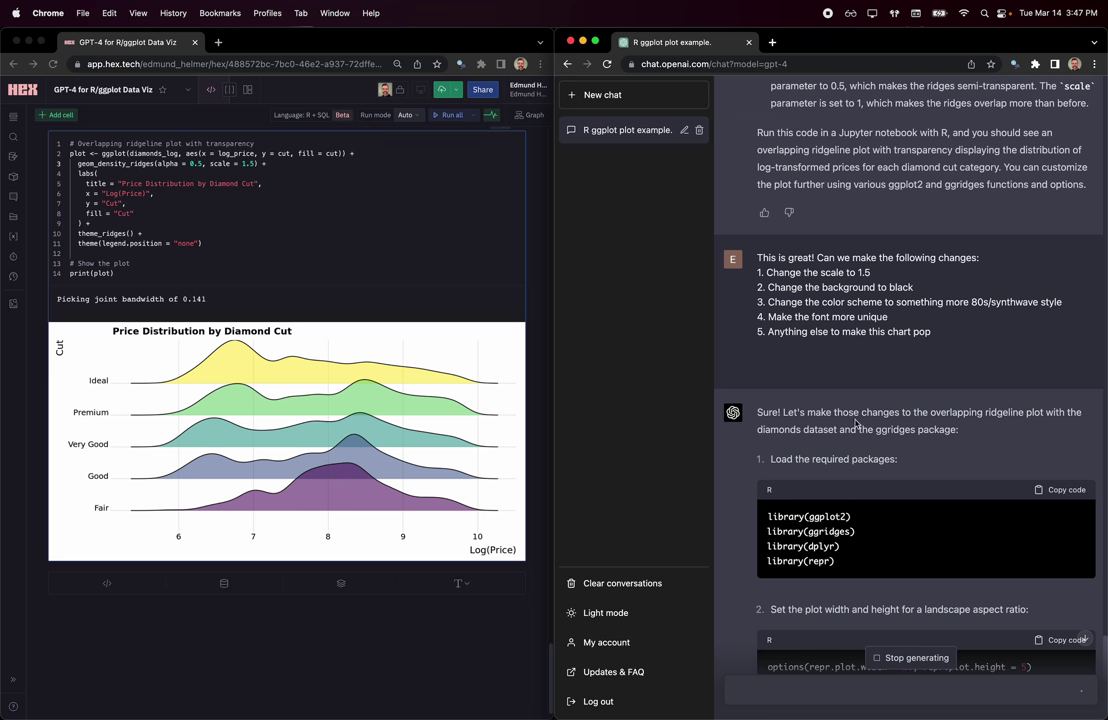
scroll(856, 424, down, 5)
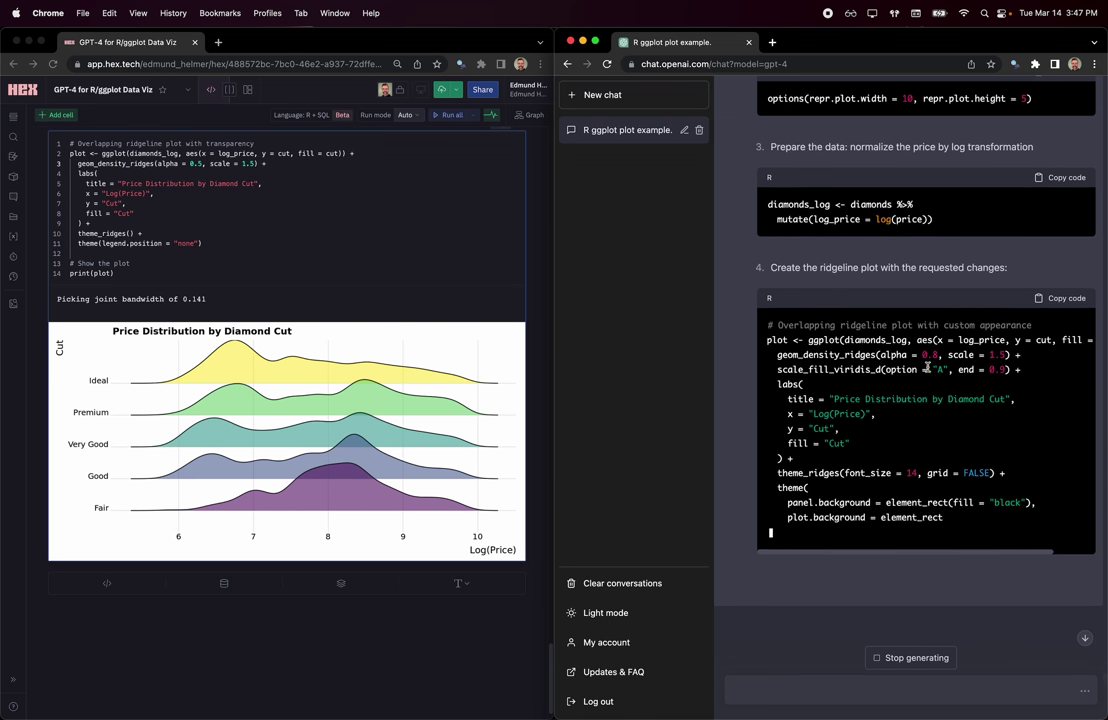
drag(931, 370, 862, 365)
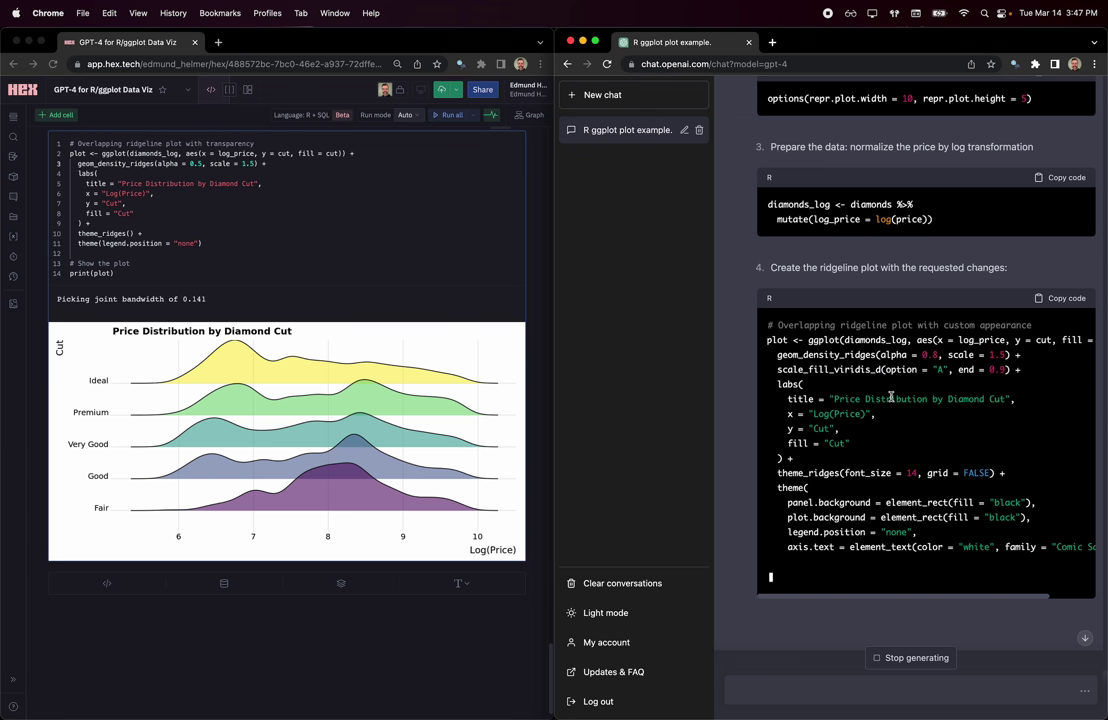
scroll(891, 398, right, 3)
scroll(960, 470, right, 3)
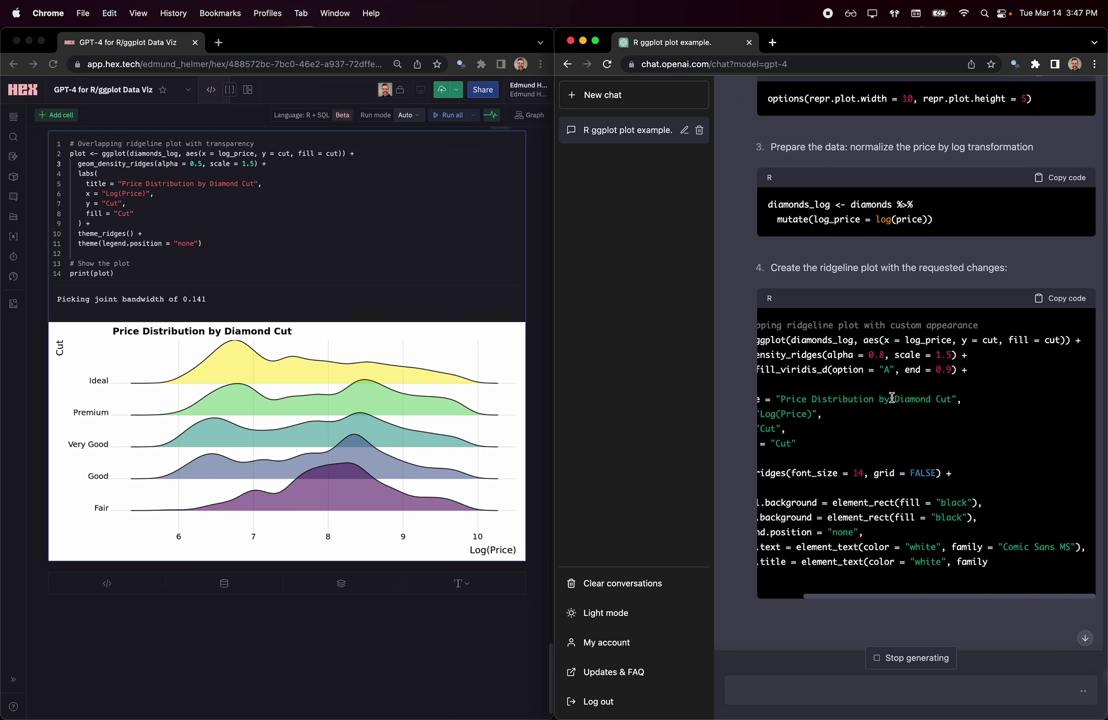
drag(1008, 547, 1068, 549)
scroll(1064, 549, up, 10)
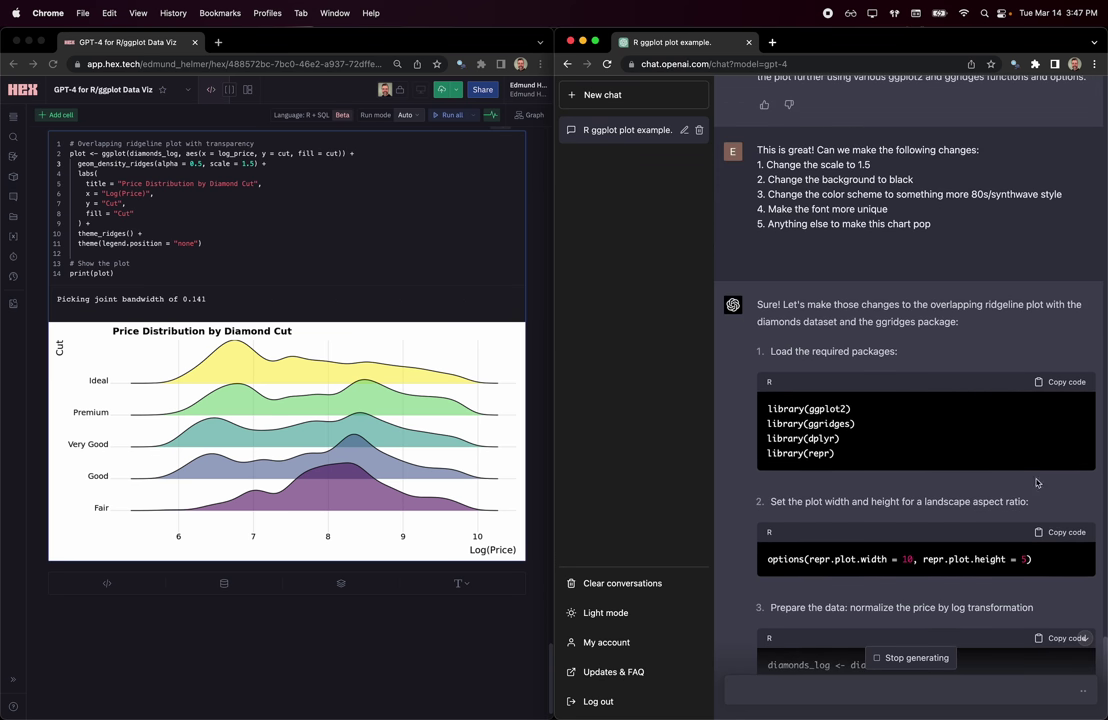
drag(797, 211, 888, 211)
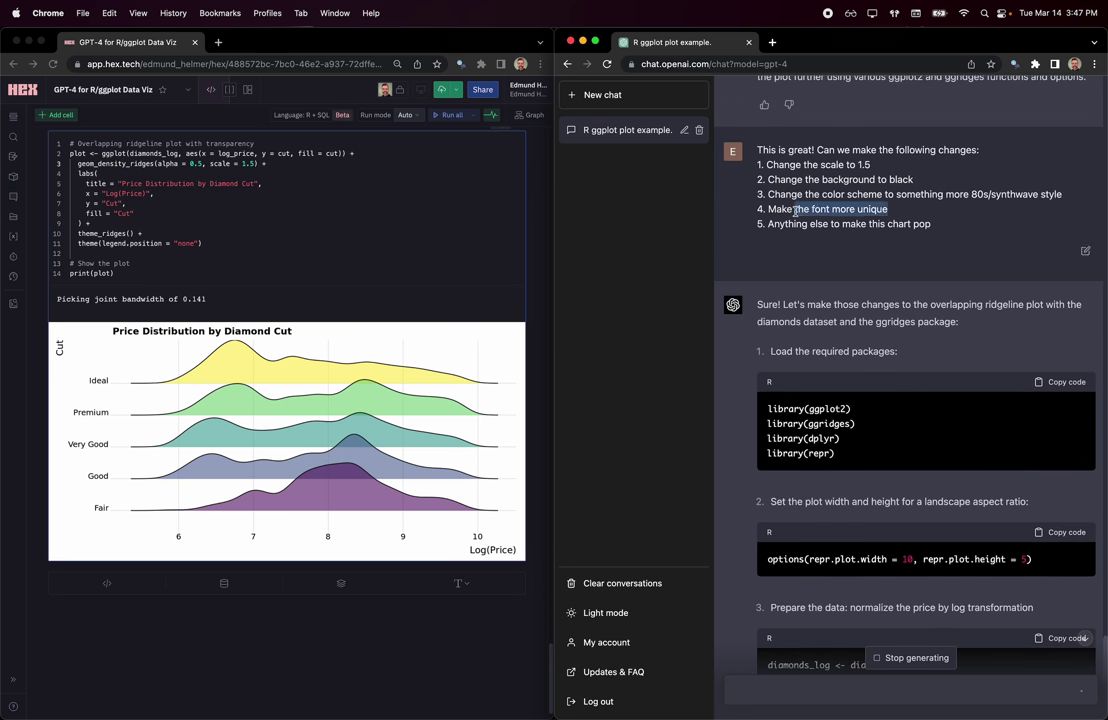
scroll(891, 537, down, 10)
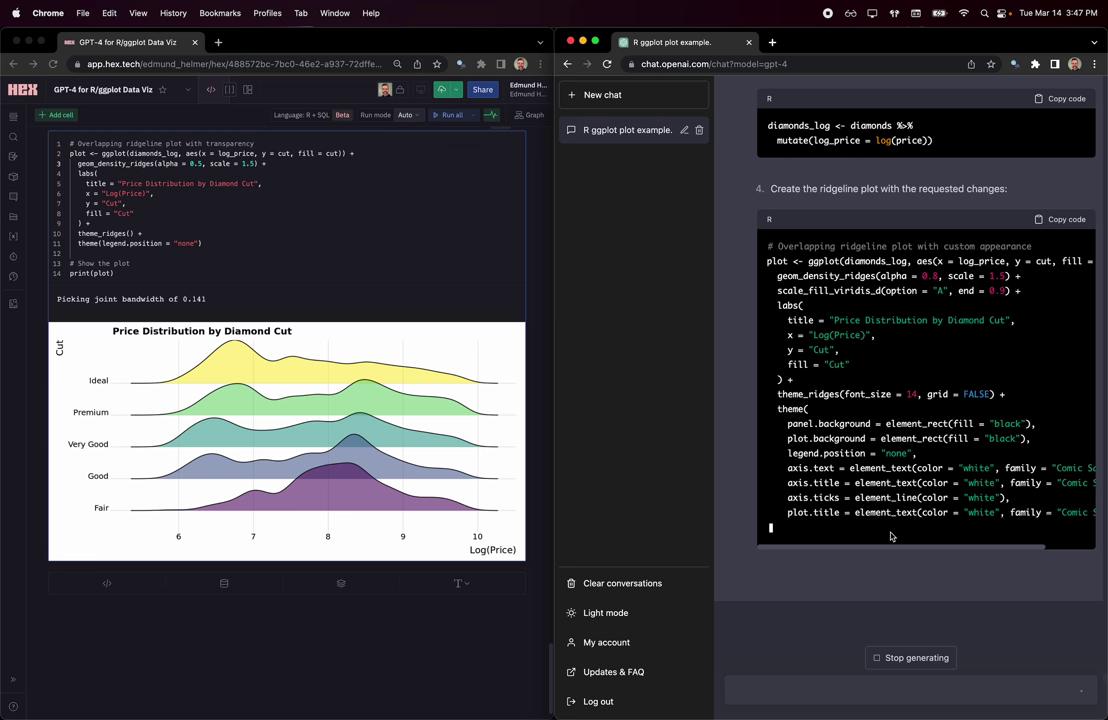
scroll(891, 537, right, 5)
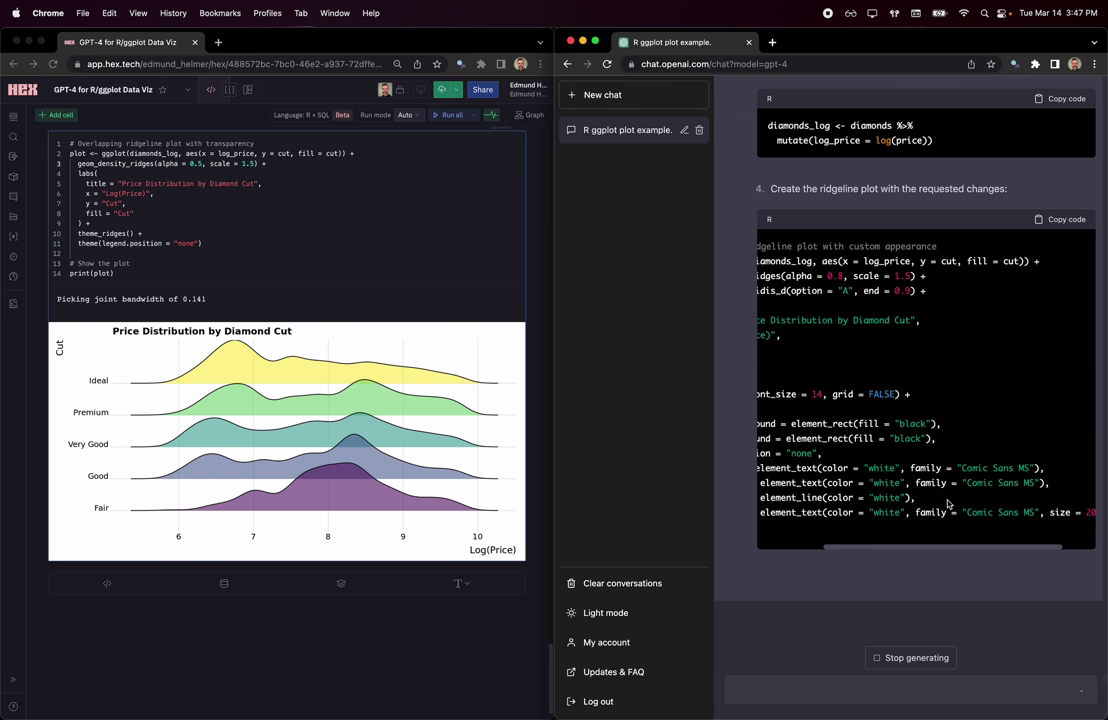
scroll(948, 503, left, 5)
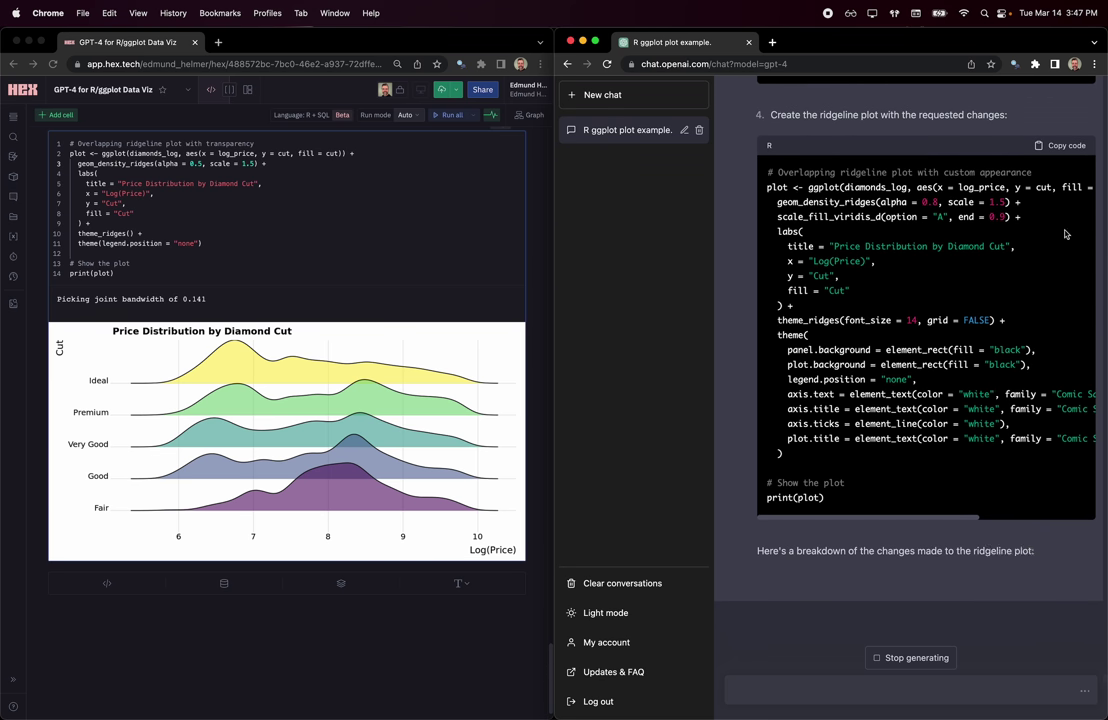
Copy the chat's custom-appearance ridgeline code into a new code cell at the notebook's end, run it and view the chart.
click(1062, 116)
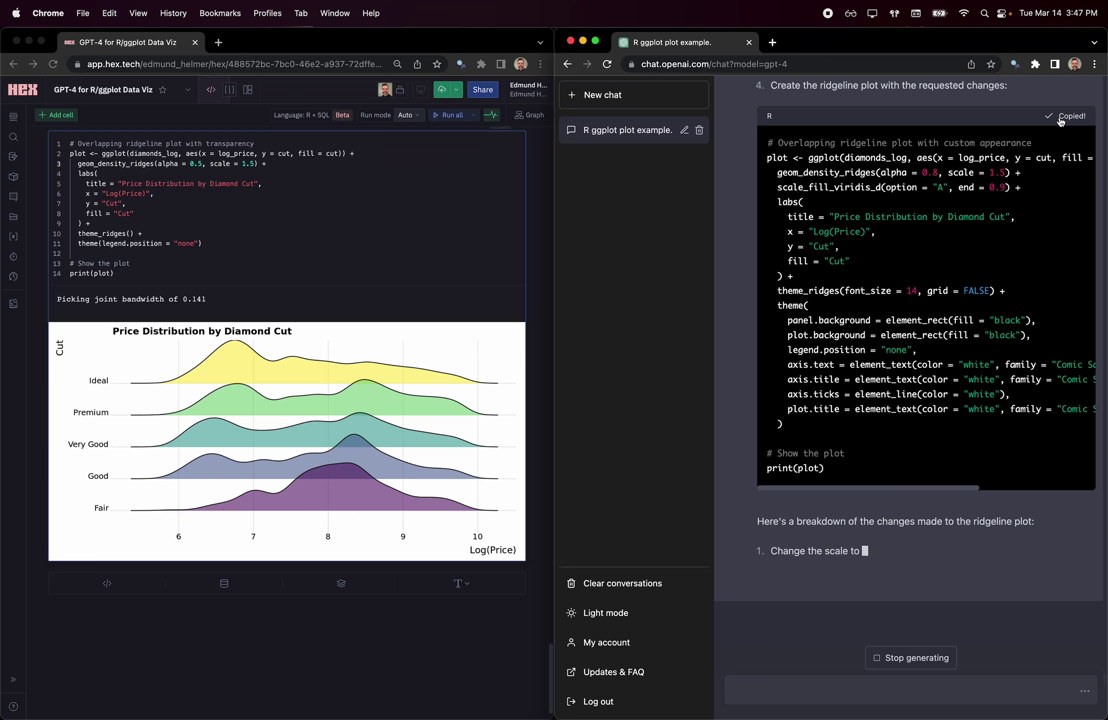
click(138, 587)
key(super+v)
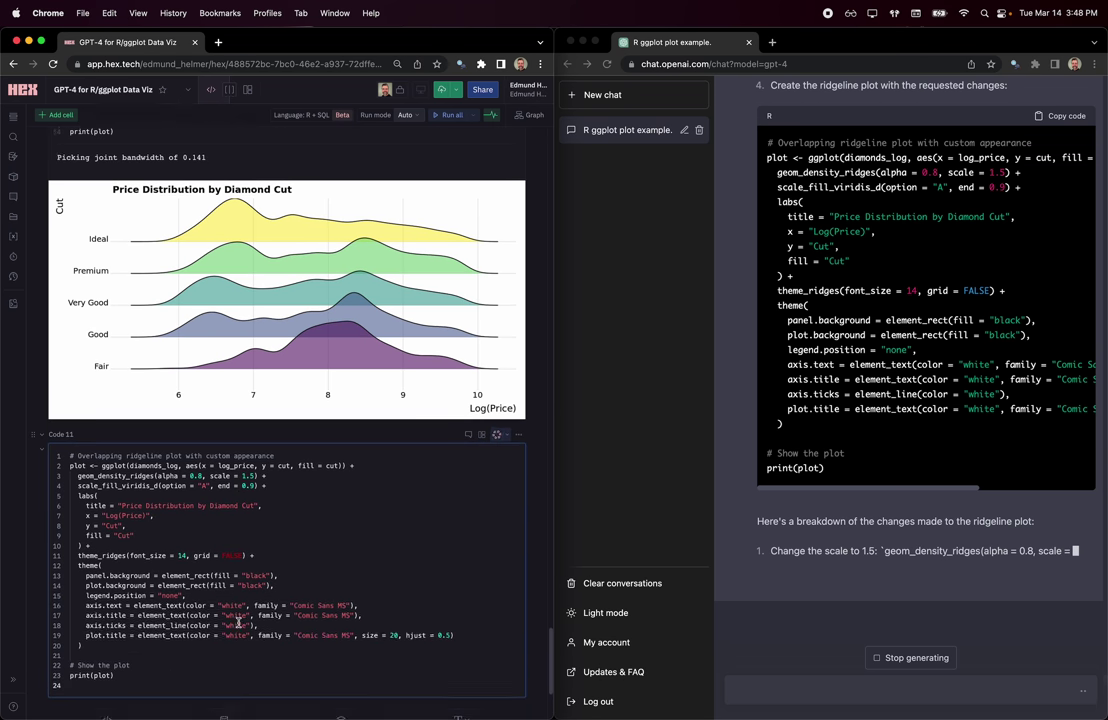
scroll(318, 455, down, 5)
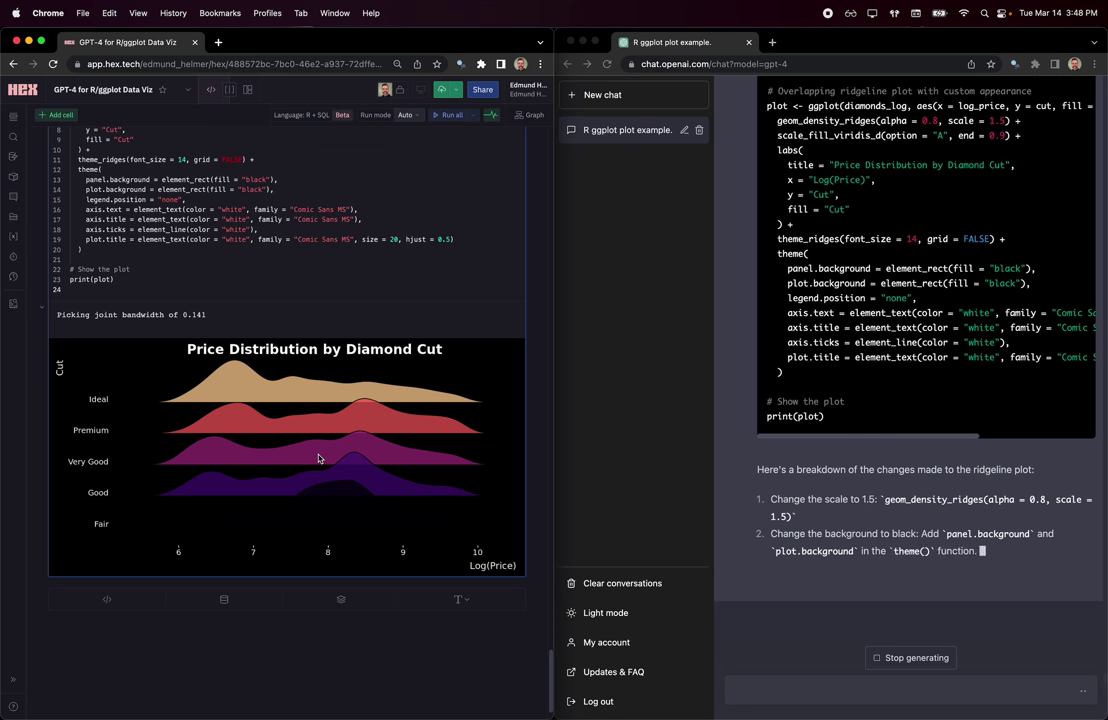
Copy the black-background ridgeline chart as an image and place the cursor in the chat's message field.
scroll(921, 307, right, 5)
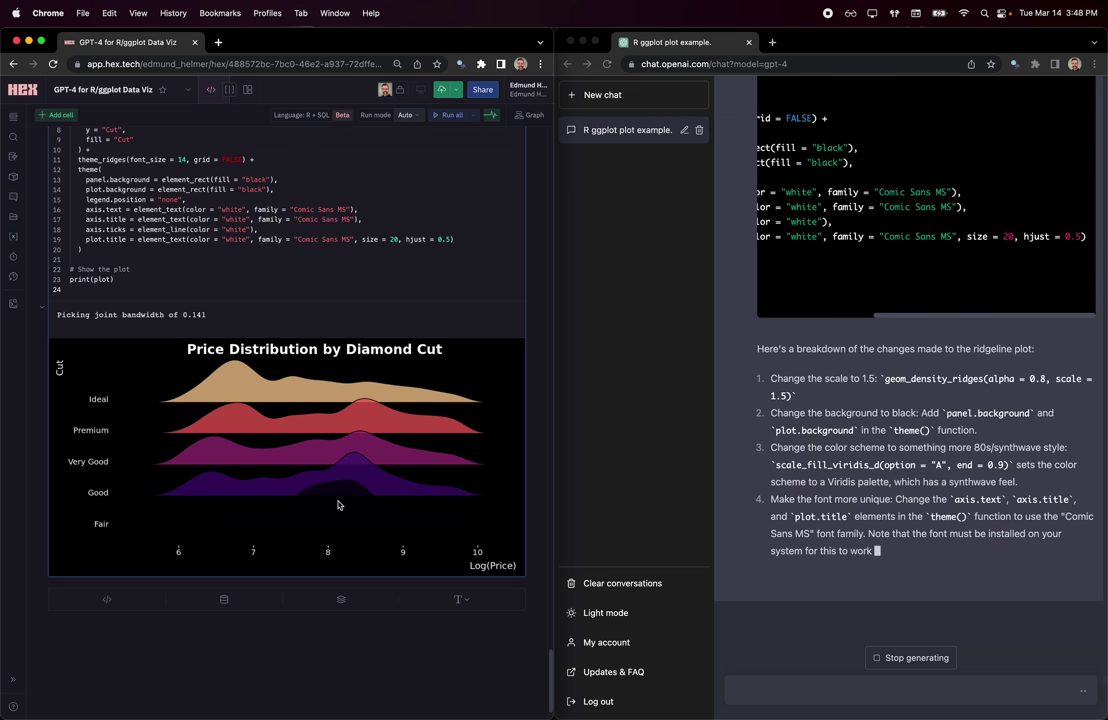
right_click(330, 458)
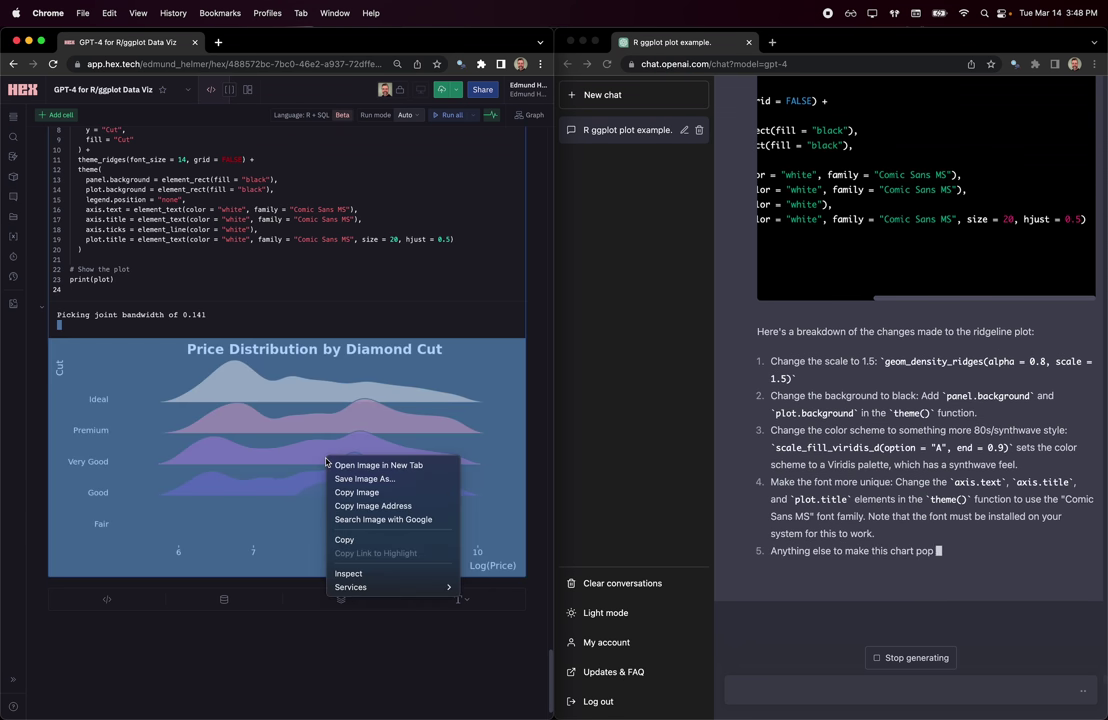
click(353, 491)
click(790, 688)
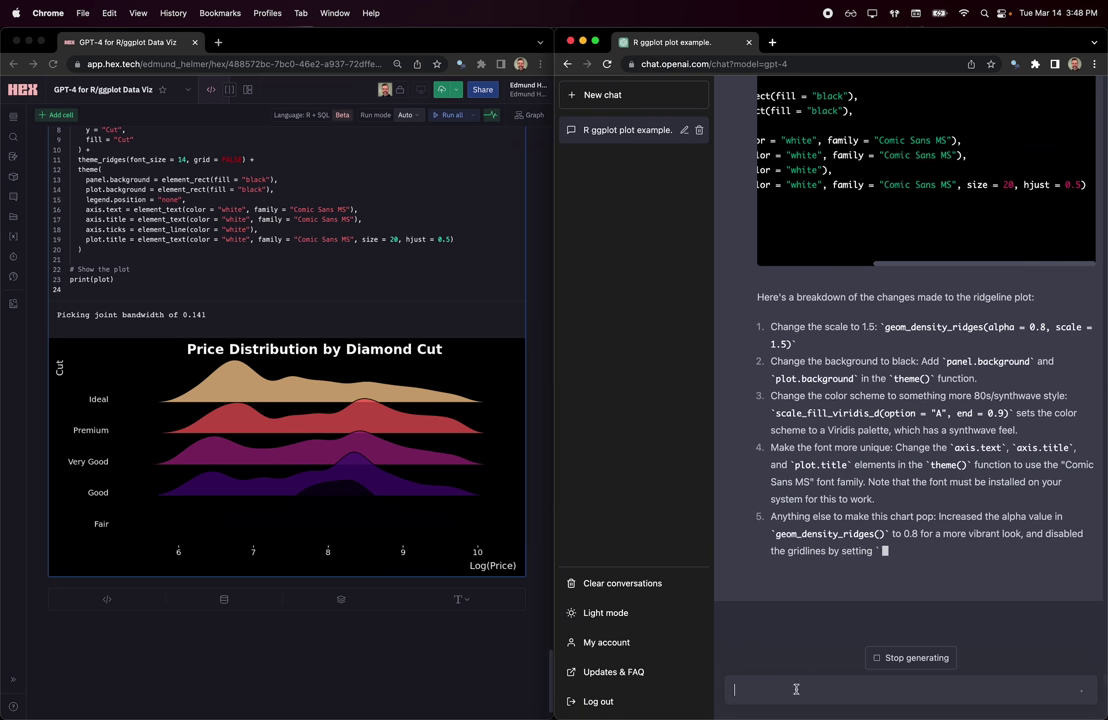
click(362, 634)
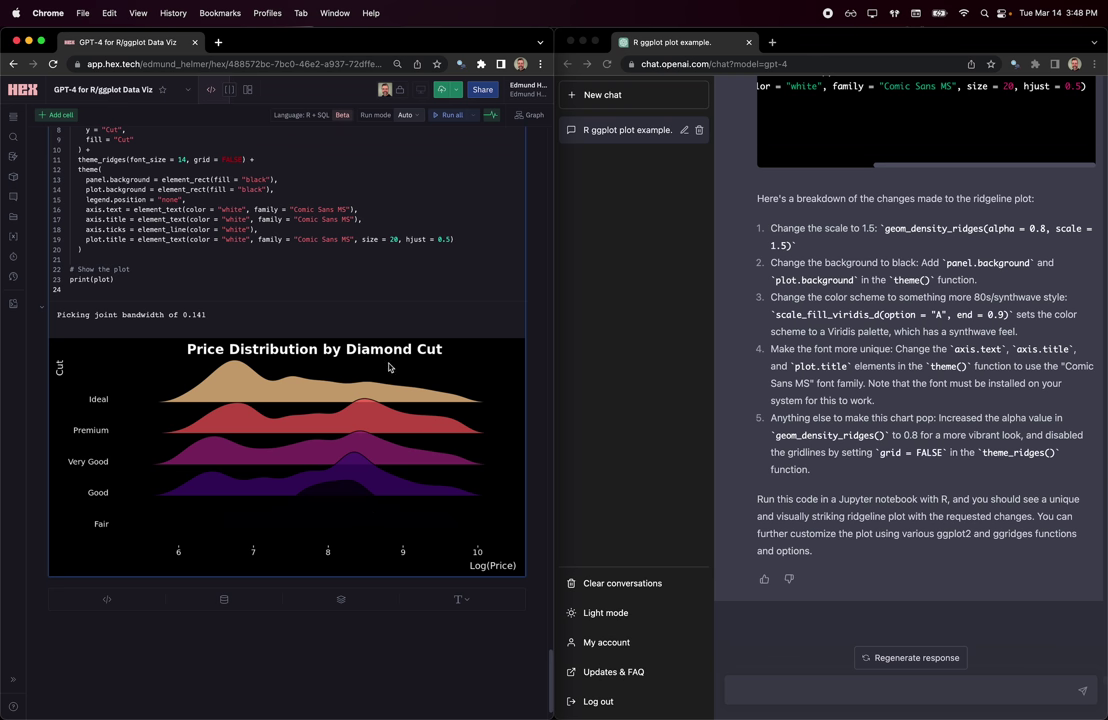
Begin a chat message with the line "That looks great! Let's keep making changes:".
click(862, 691)
text(That looks great! Let's keep making changes)
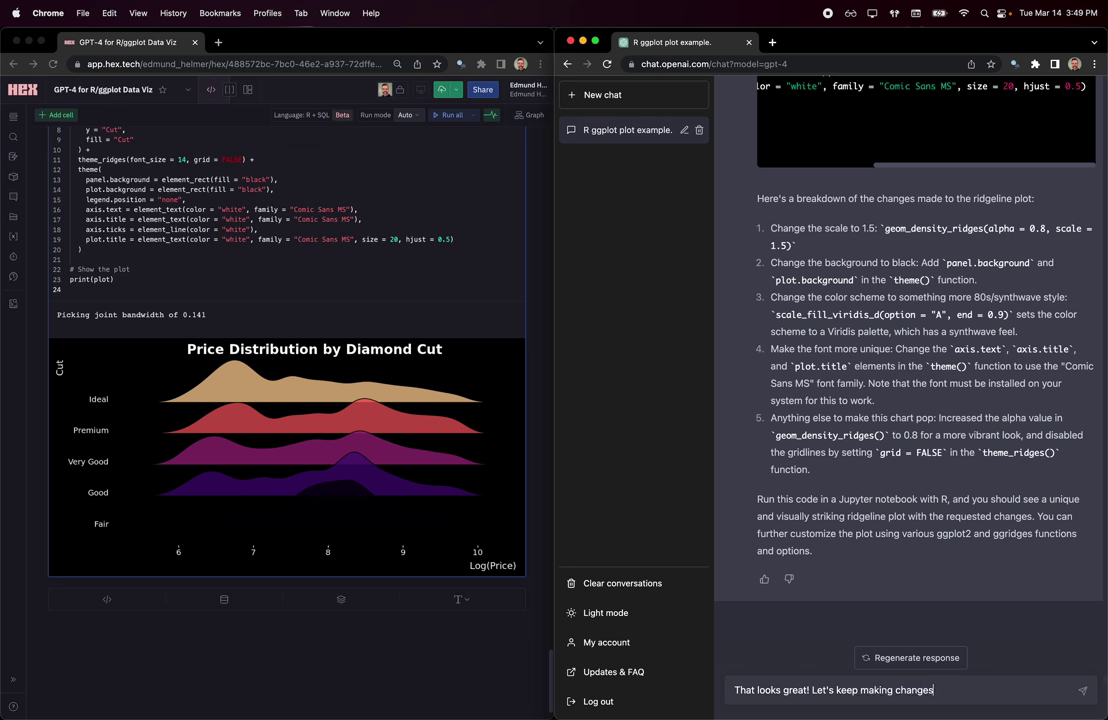
text(:)
key(shift+Return)
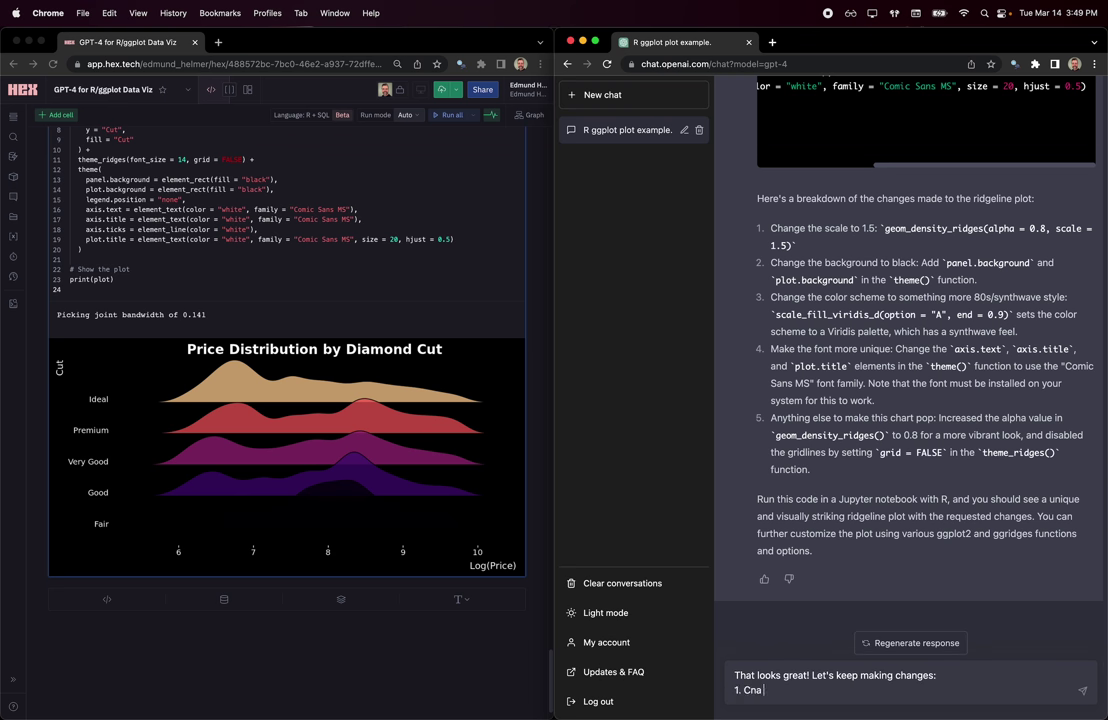
Add the first numbered request to the message: "1. Can we change to a dark gray background?".
text(1. Cna we)
key(BackSpace)
key(BackSpace)
key(BackSpace)
key(BackSpace)
key(BackSpace)
text(an we change to a dark gray backgrounf)
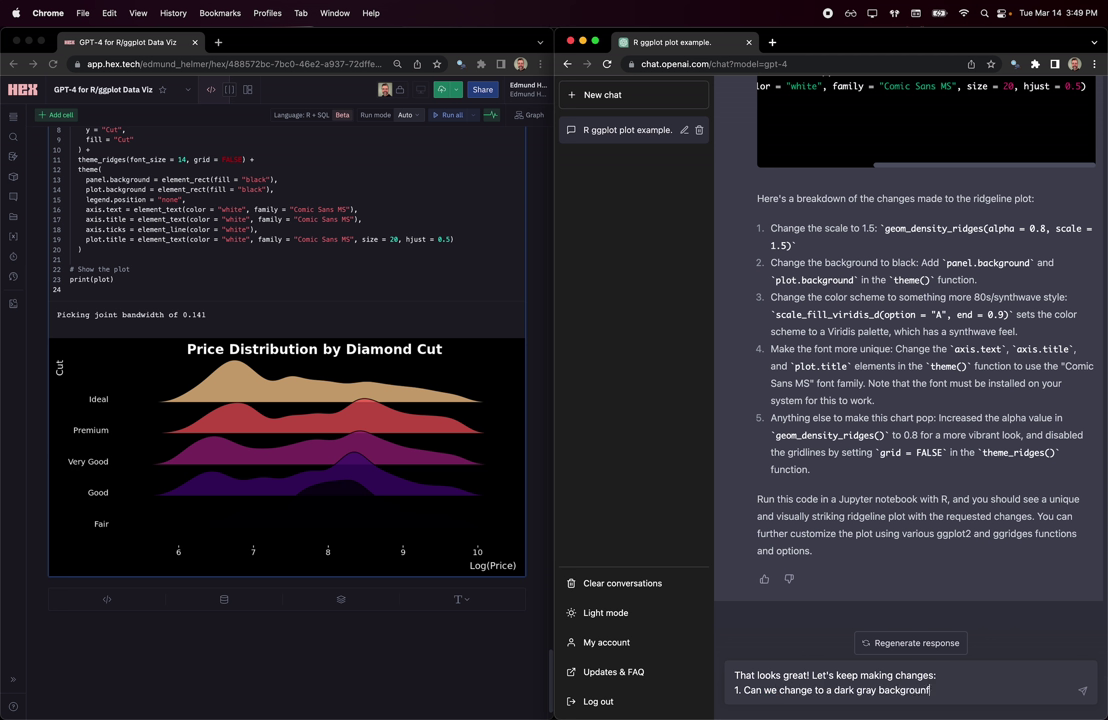
text(o)
text(?)
Add requests for a custom color palette (still 80s style) and a more readable x-axis label (log scales are hard to read), and send the message.
key(shift+Return)
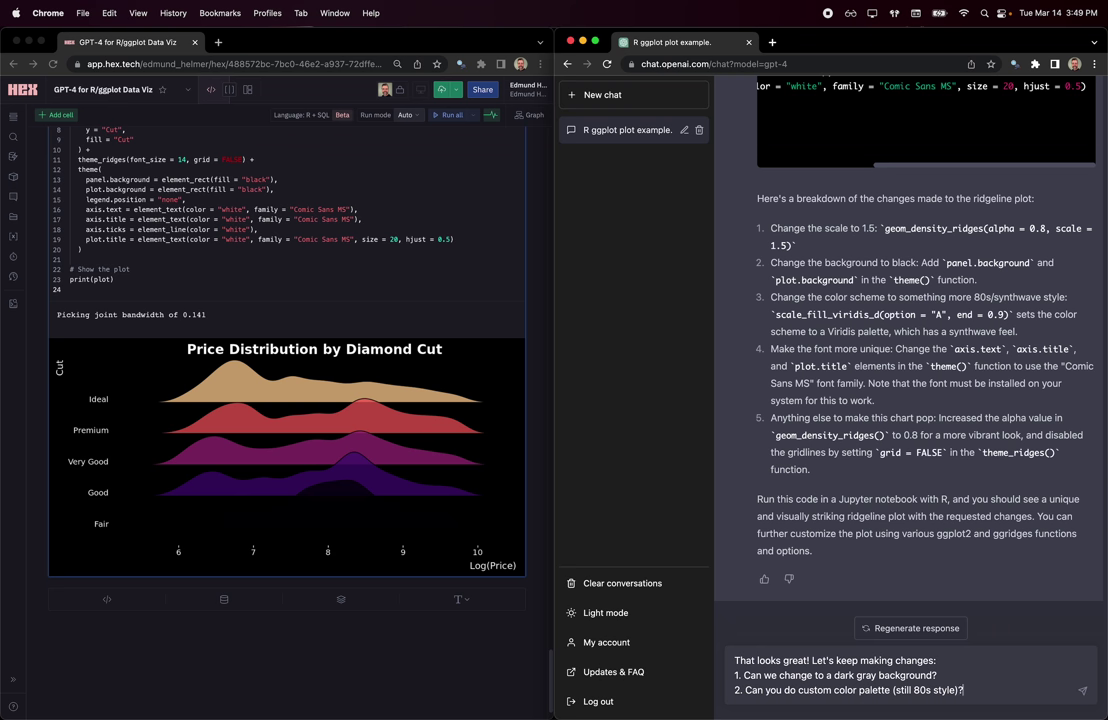
key(shift+Return)
text(3)
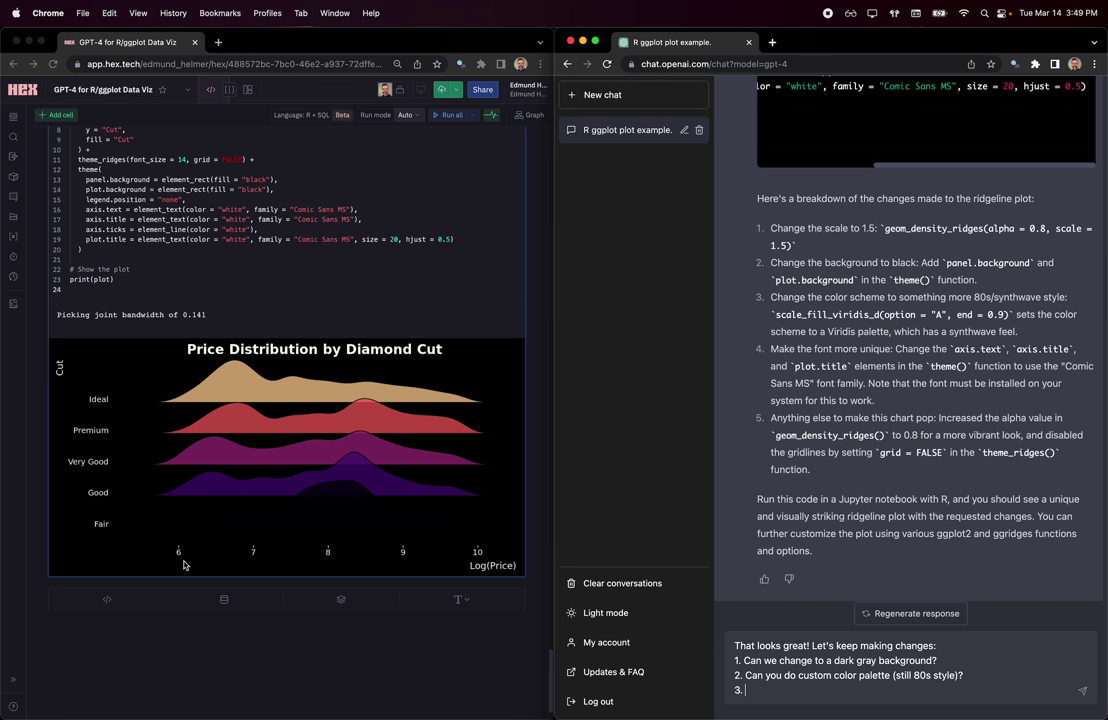
text(. Can you change the x-axis label to be more readable (log scales)
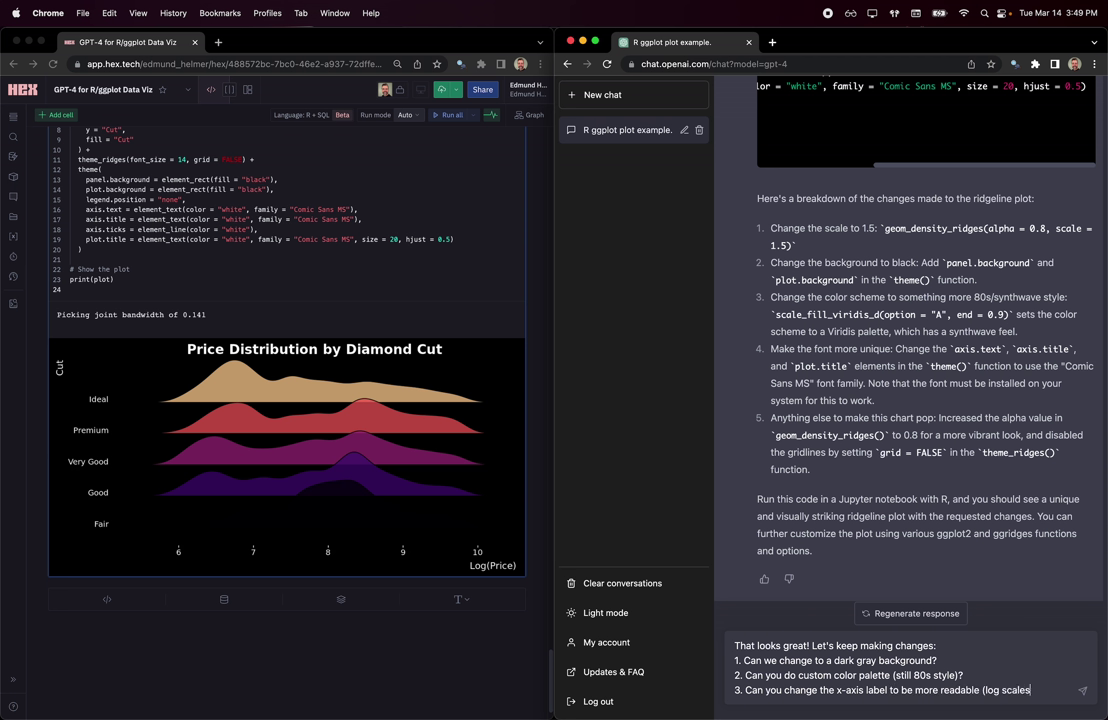
text(o read)
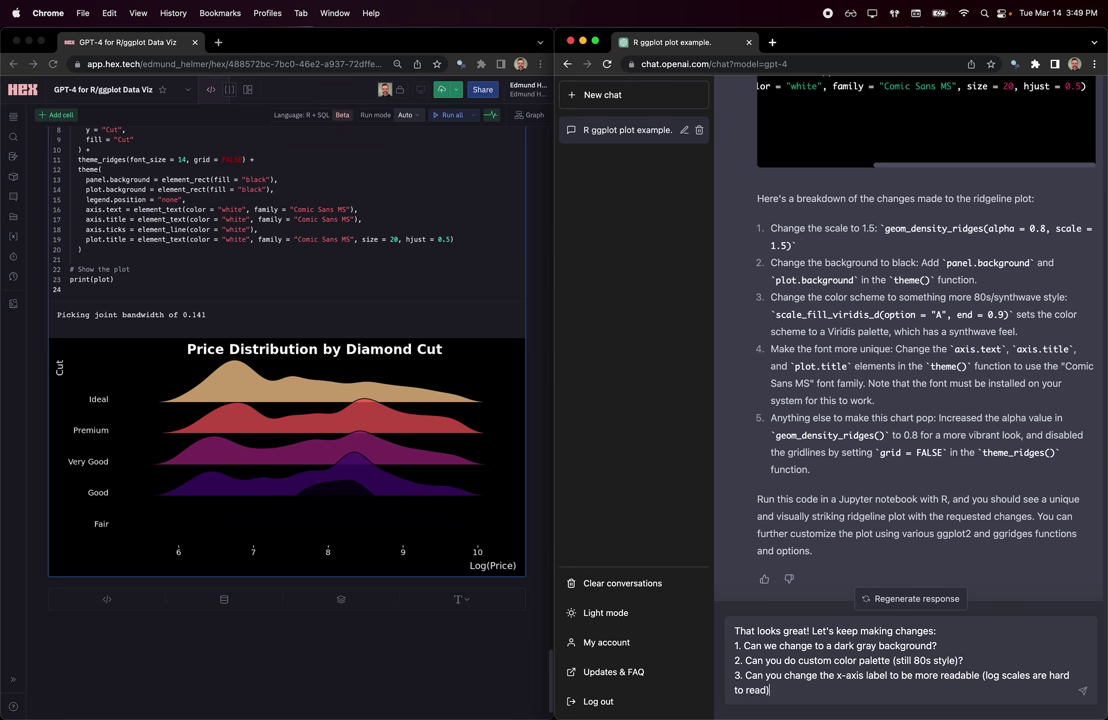
key(Return)
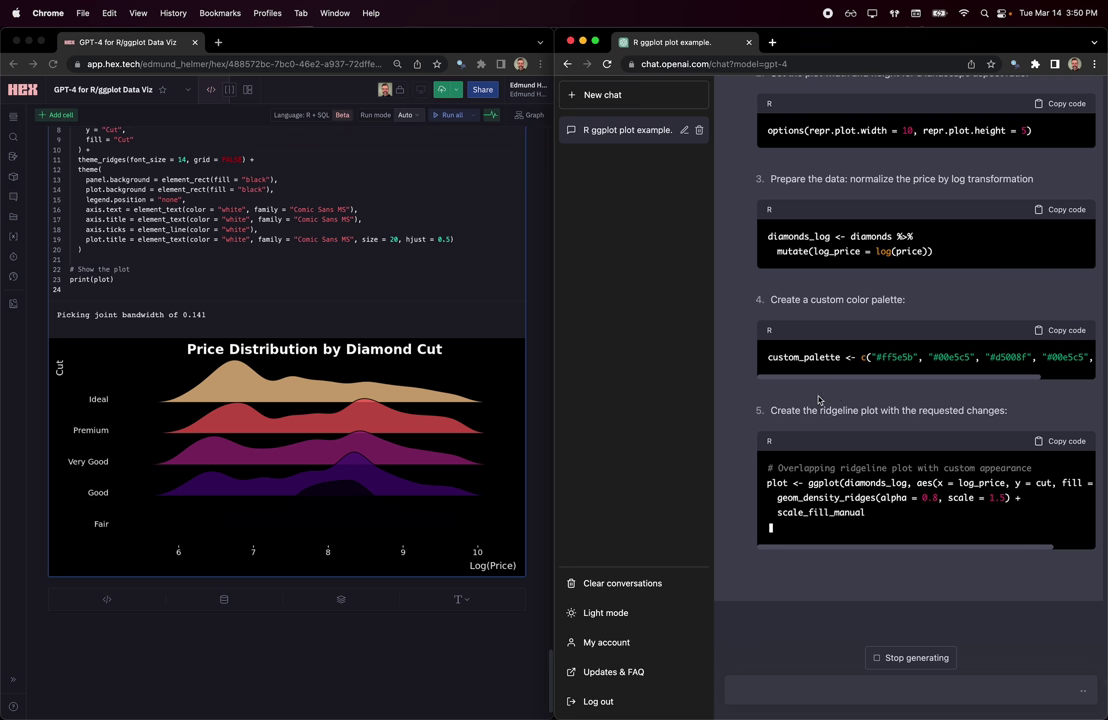
Copy the chat's custom_palette code into a new code cell at the notebook's end and run it, leaving an empty cell below.
right_click(737, 389)
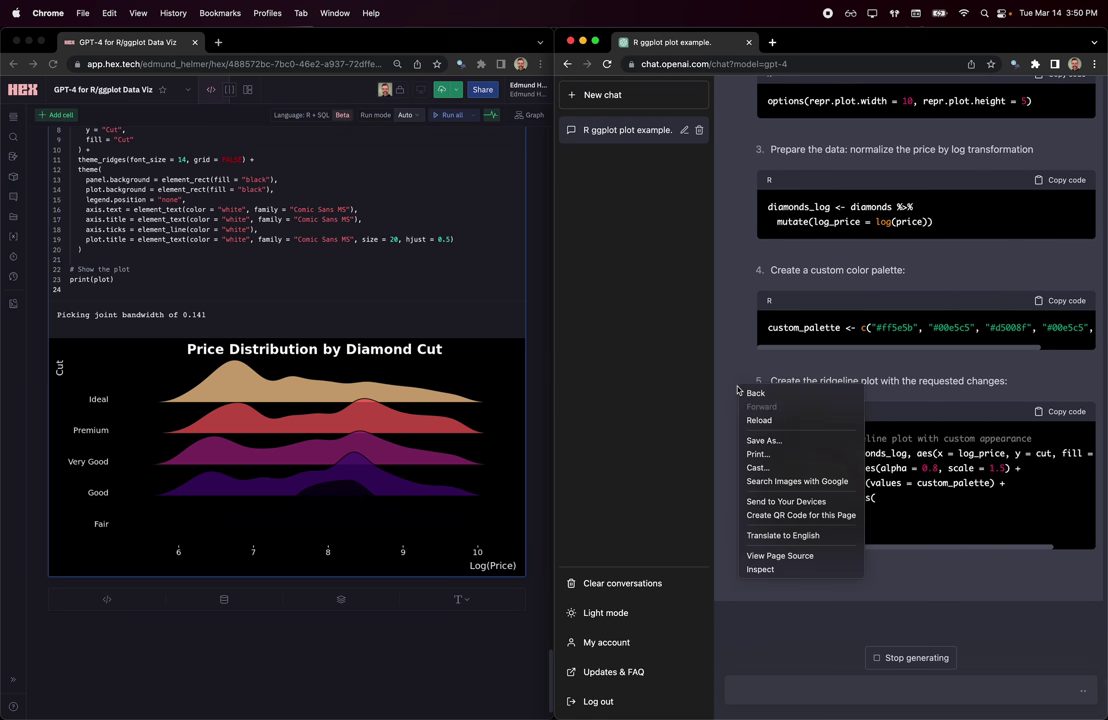
click(734, 380)
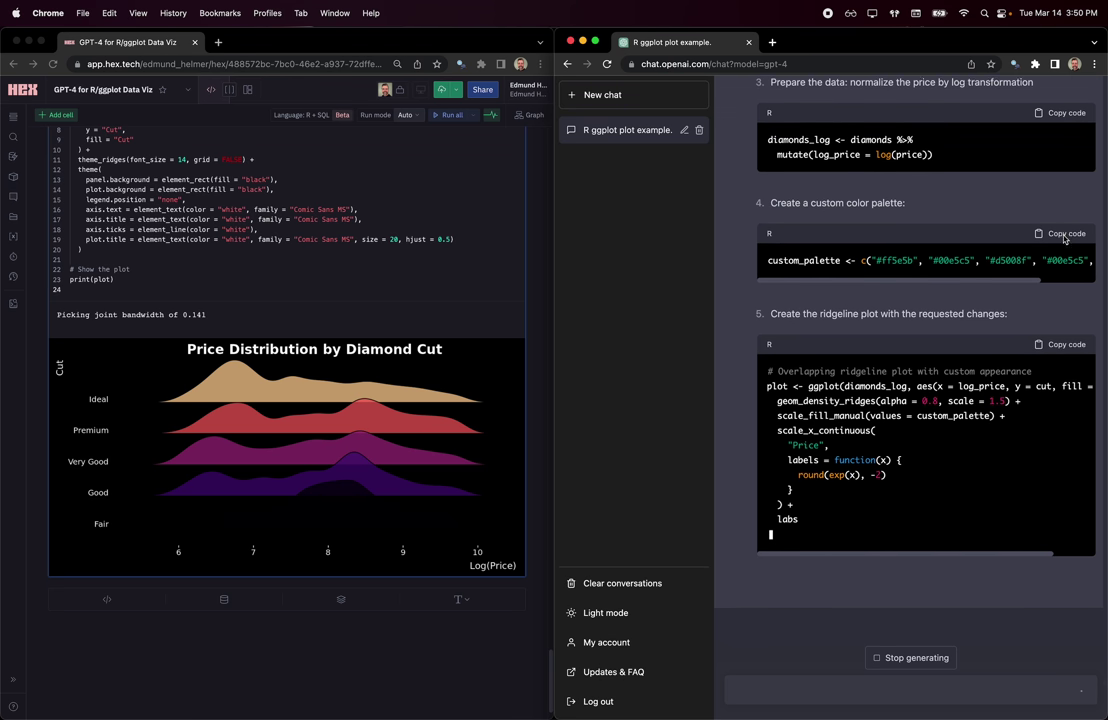
click(1058, 214)
click(107, 599)
key(cmd+v)
key(shift+Return)
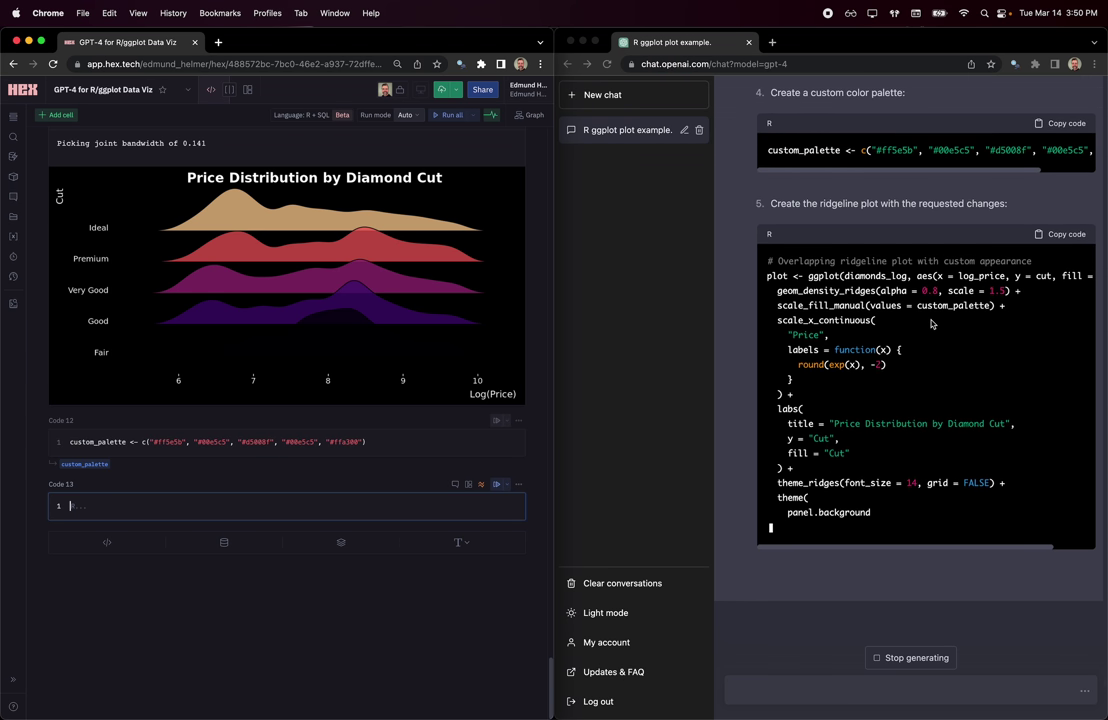
Review the chat's new ridgeline code, copy it into the notebook's empty last cell, run it and view the chart.
scroll(932, 321, right, 2)
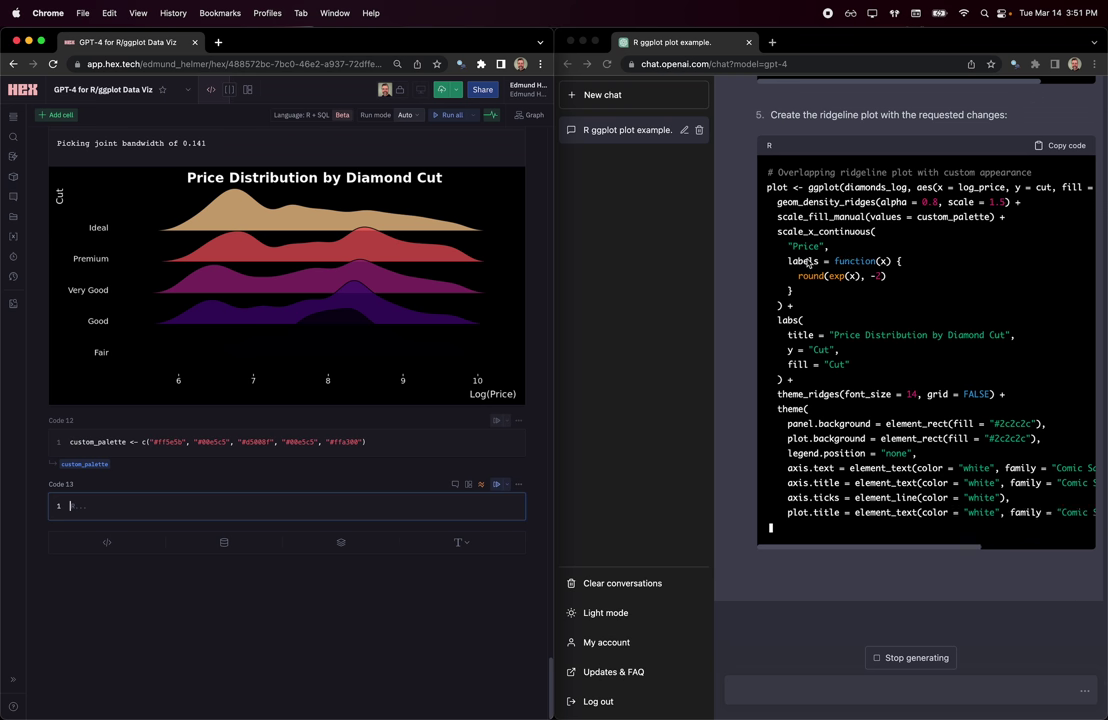
scroll(806, 260, up, 10)
scroll(806, 262, down, 10)
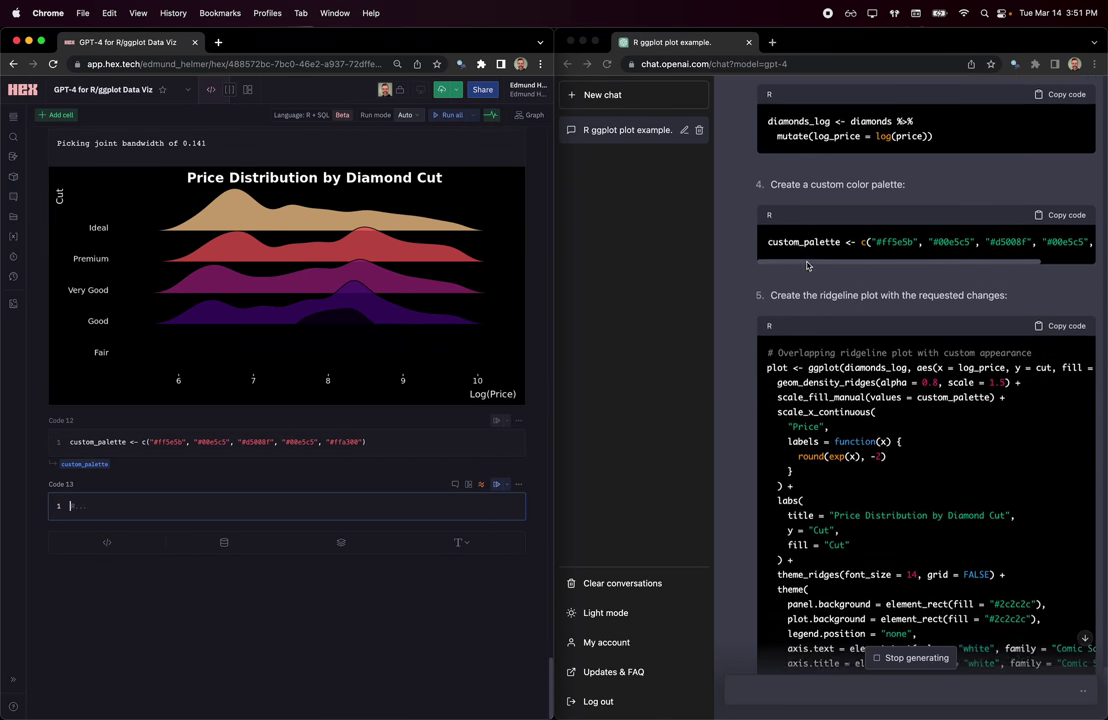
scroll(325, 399, up, 5)
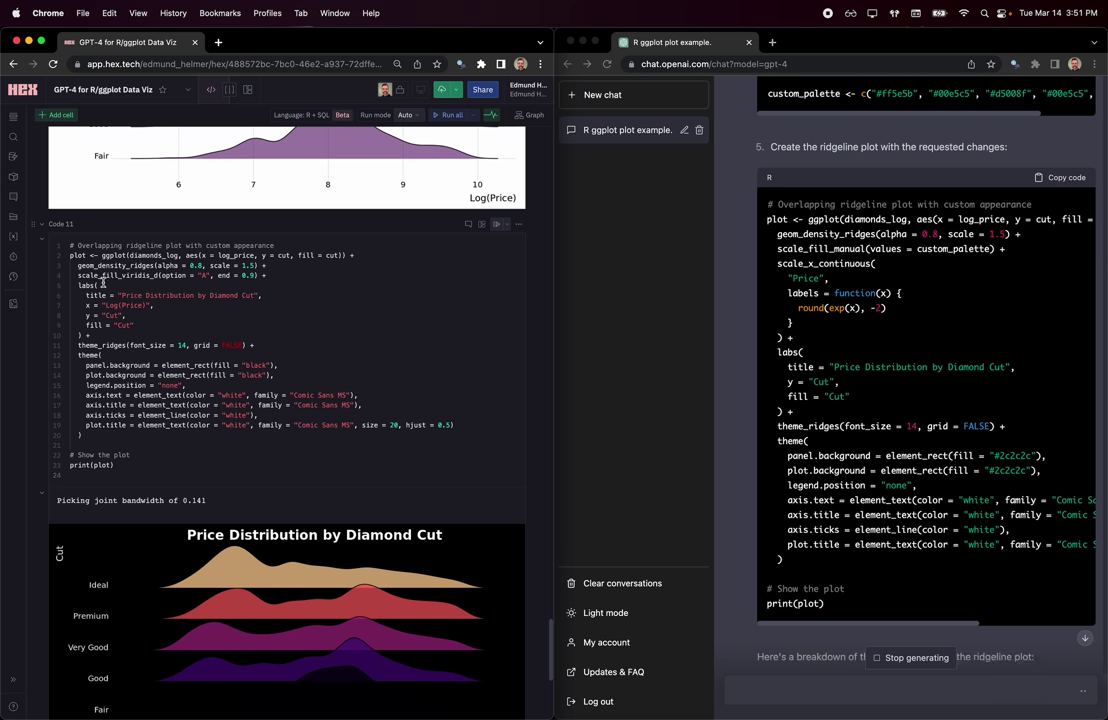
scroll(781, 391, down, 4)
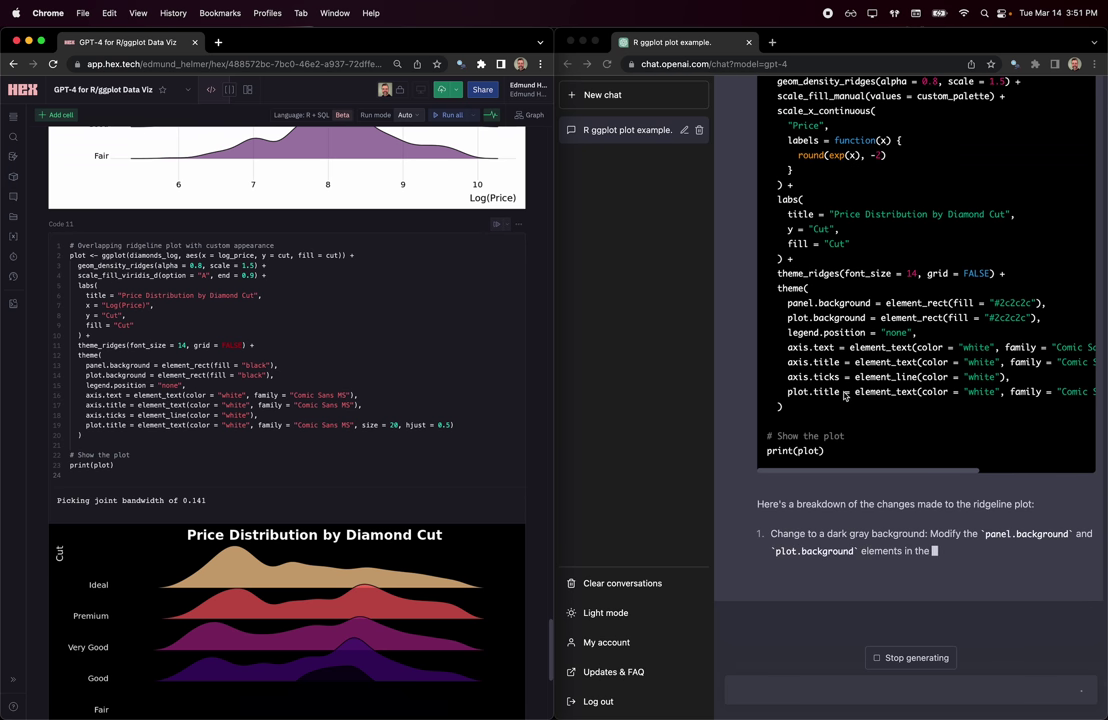
scroll(845, 396, up, 3)
click(1063, 113)
scroll(329, 494, down, 5)
click(117, 508)
key(cmd+v)
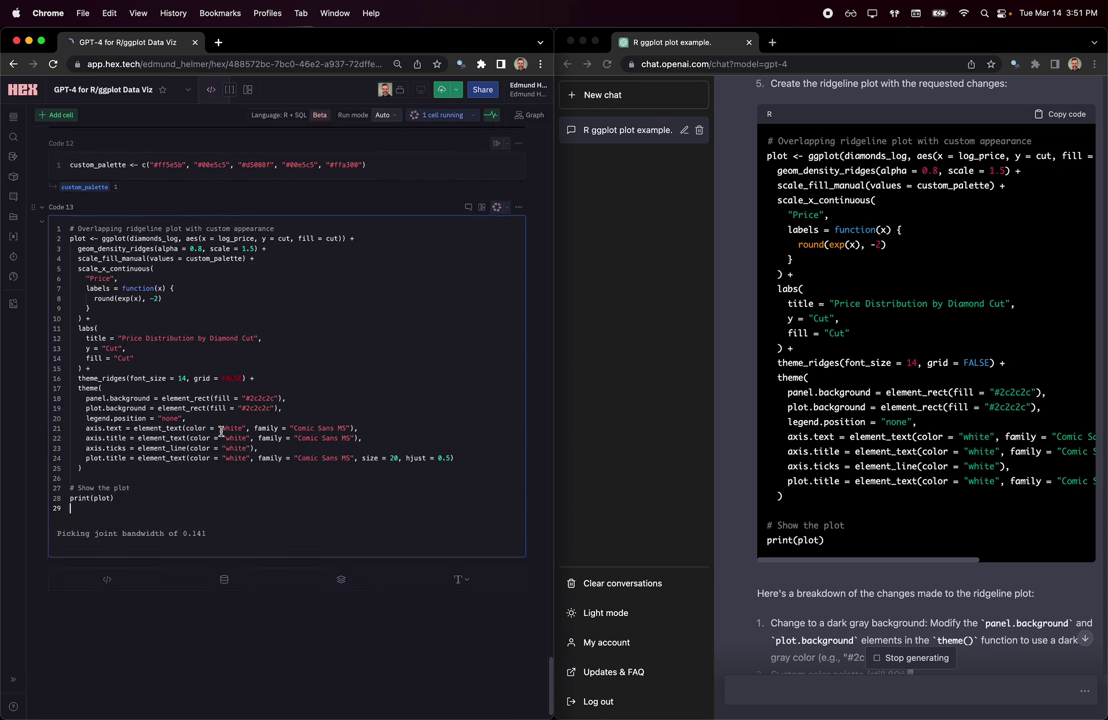
scroll(221, 431, down, 2)
scroll(221, 431, down, 3)
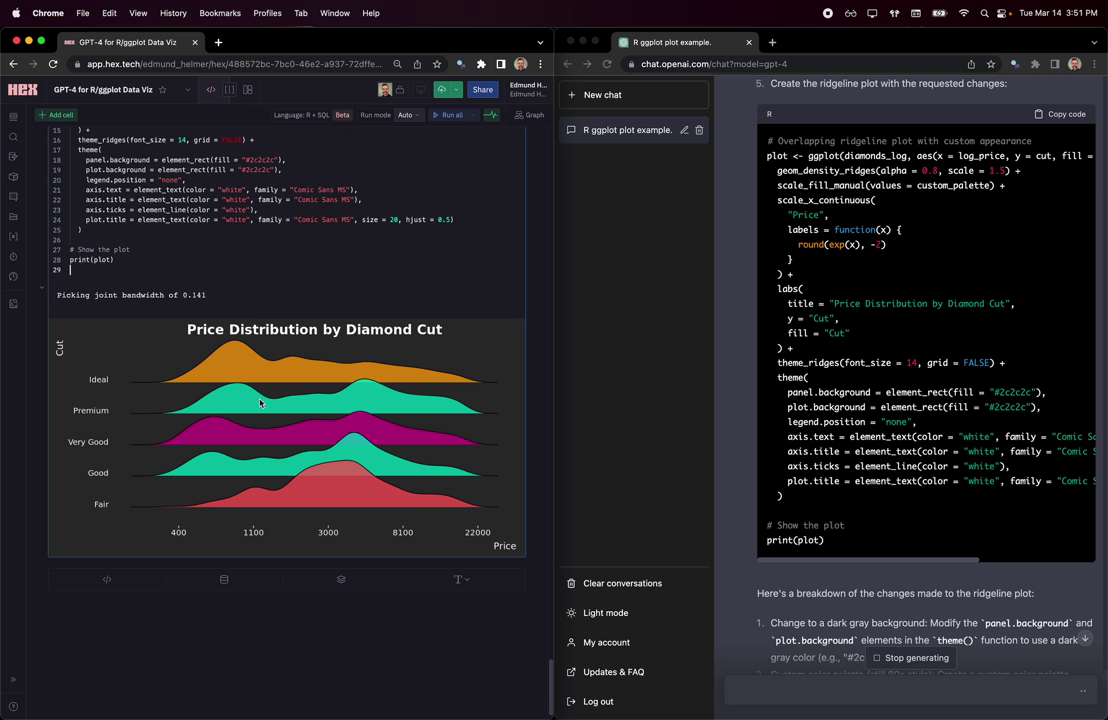
Replace the last cell's scale_fill_manual line with the scale_fill_viridis_d(option = "A", end = 0.9) line from the previous ridgeline cell and rerun it.
scroll(259, 404, up, 10)
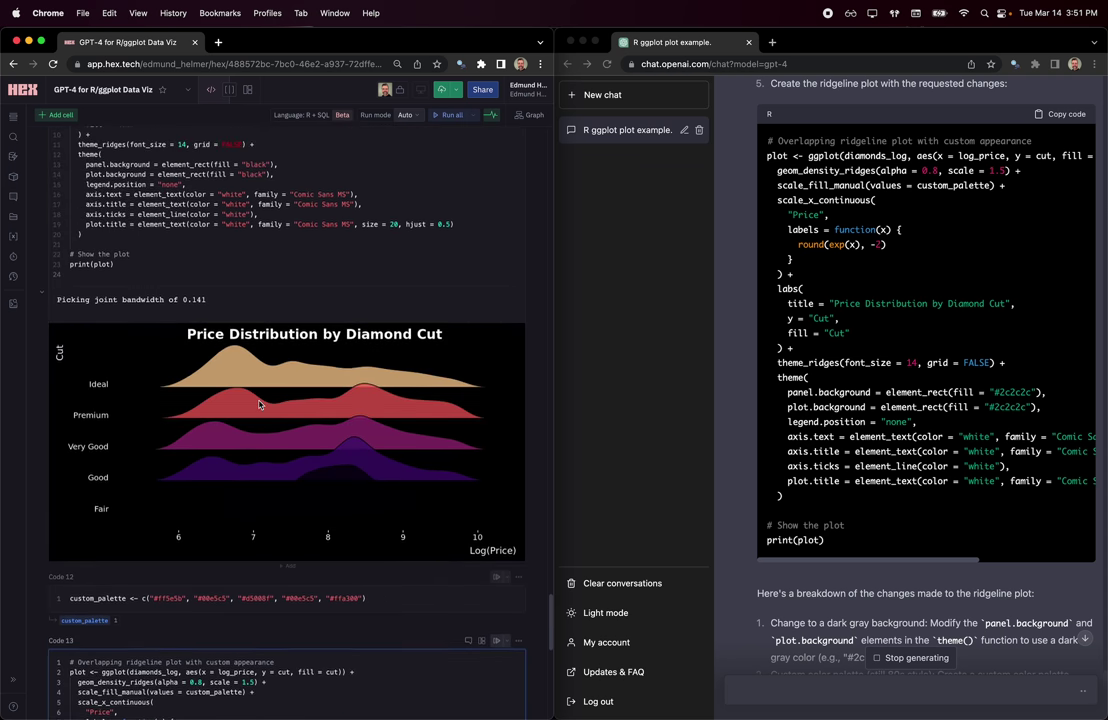
scroll(259, 400, up, 4)
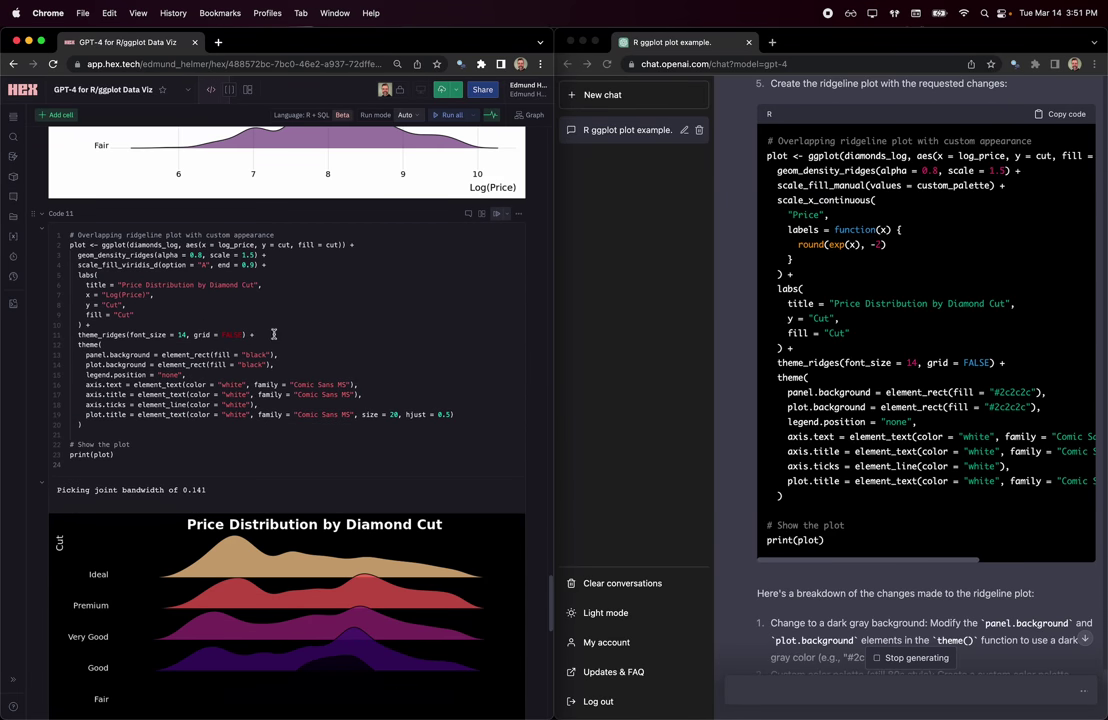
click(269, 271)
scroll(270, 290, down, 12)
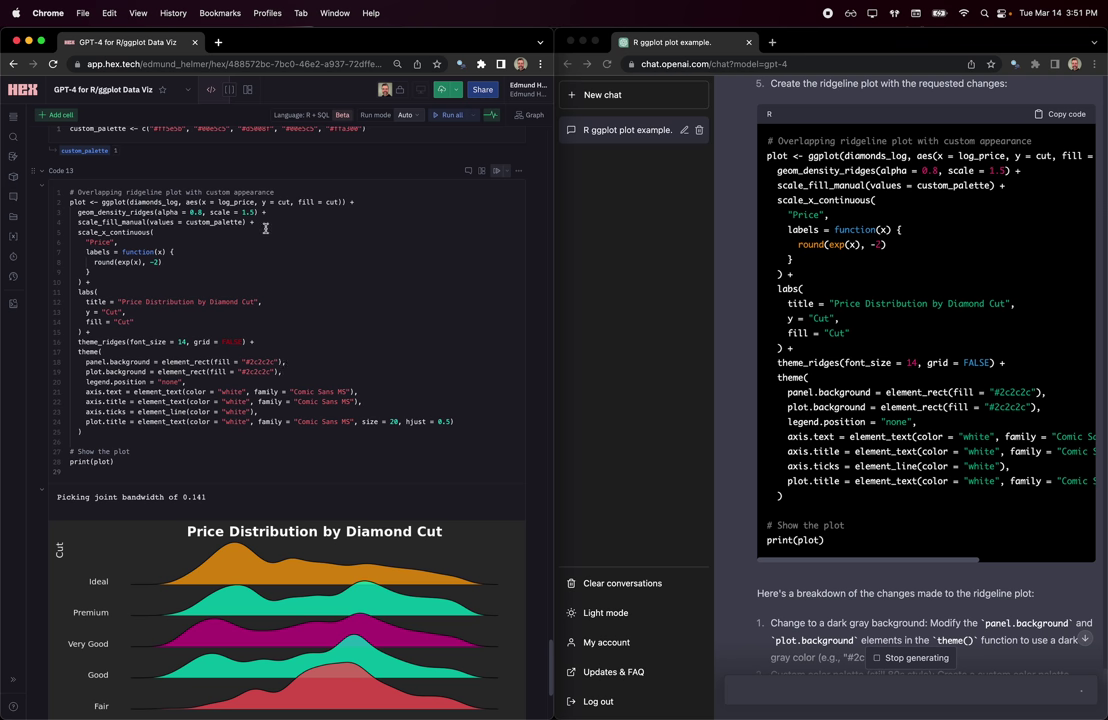
click(270, 224)
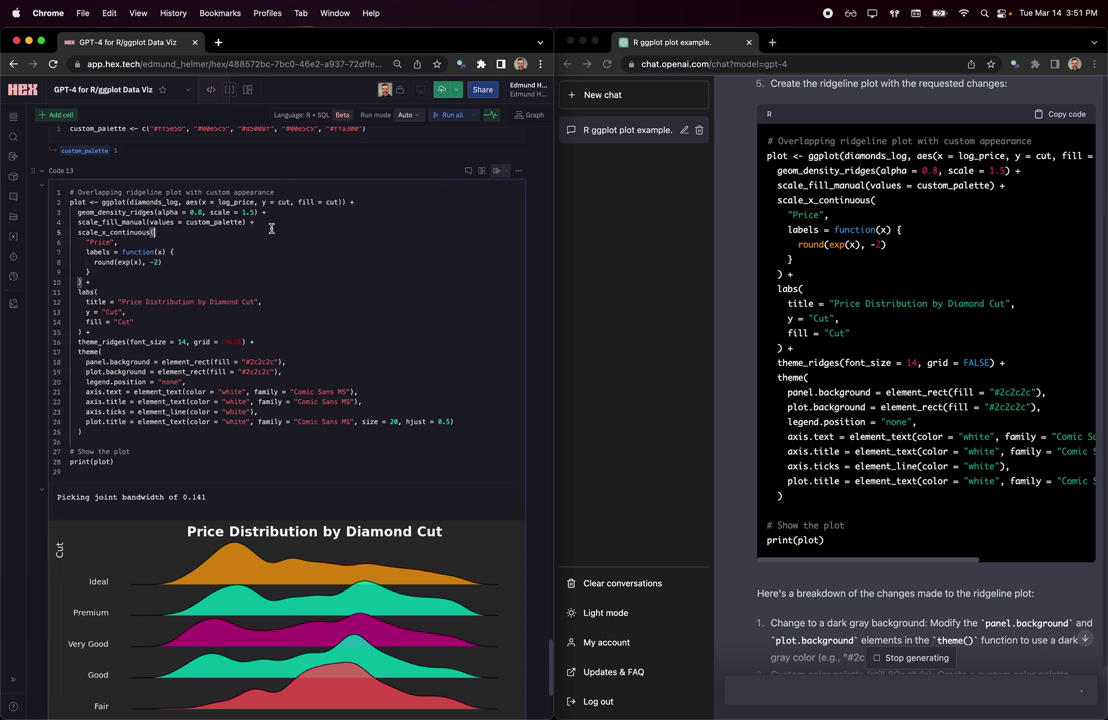
key(super+shift+Left)
key(super+v)
key(super+Return)
scroll(326, 299, down, 3)
scroll(377, 345, down, 3)
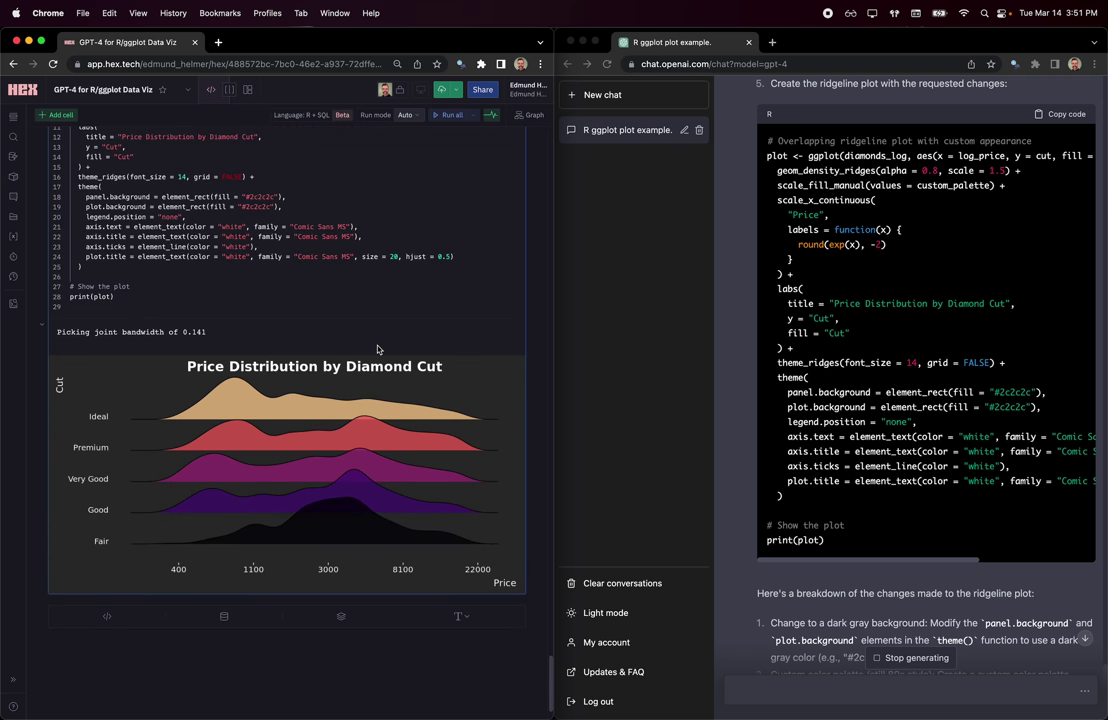
Try viridis option "B" with end = 0.95 in the last cell's fill scale and rerun the chart.
scroll(377, 349, up, 2)
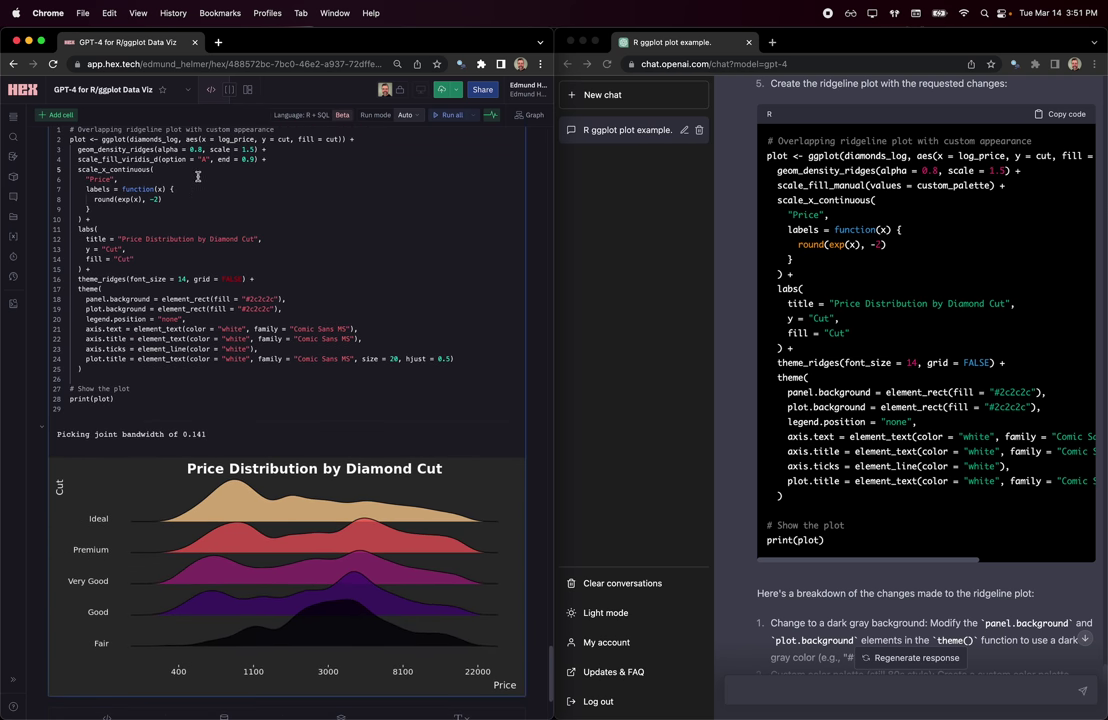
key(BackSpace)
text(B)
key(Left)
key(shift+Right)
key(shift+Right)
key(shift+Right)
text(0.95)
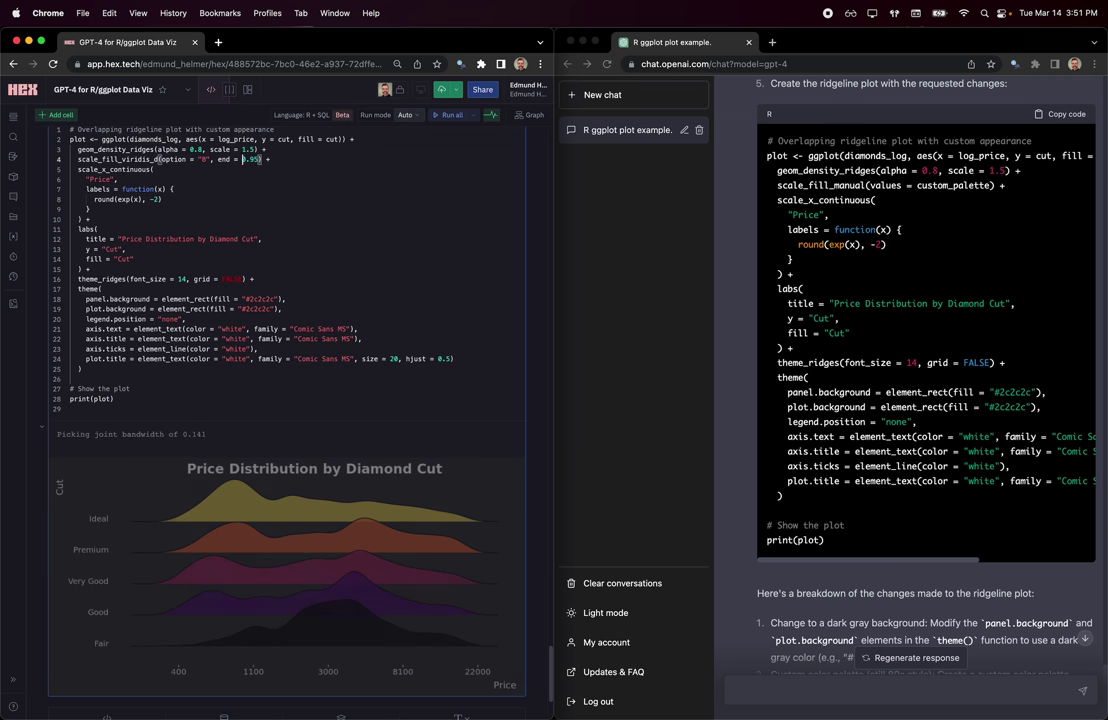
Replace the fill scale's end argument with begin = 0.1 and rerun the chart.
double_click(226, 159)
text(begin)
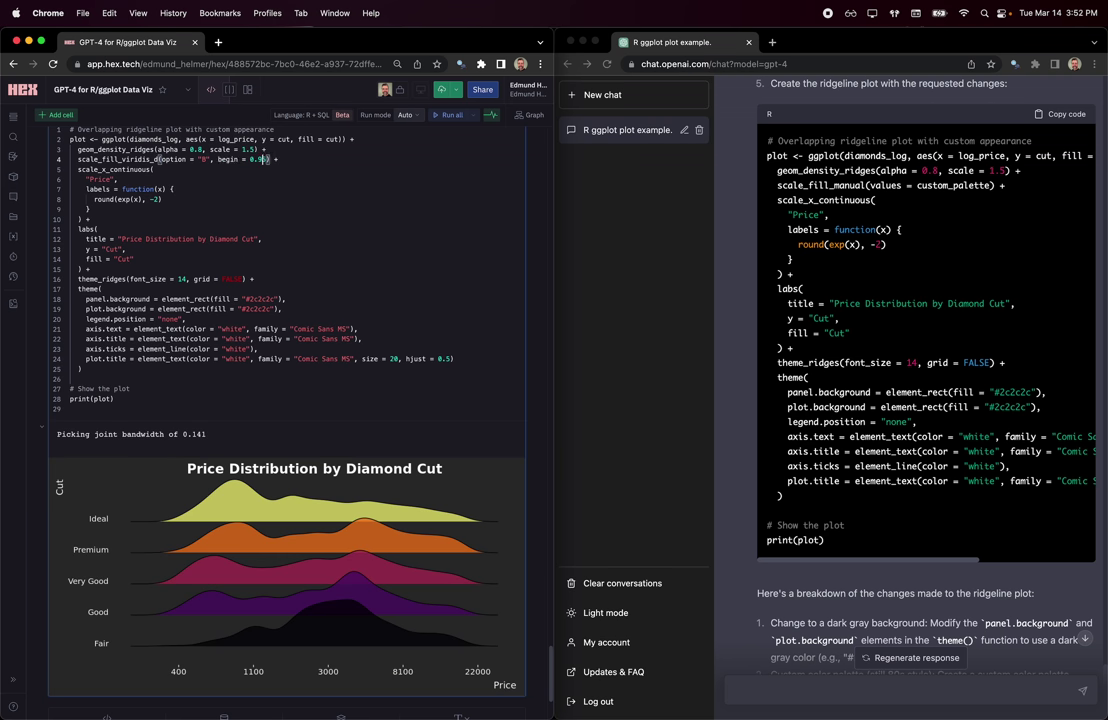
key(BackSpace)
text(0)
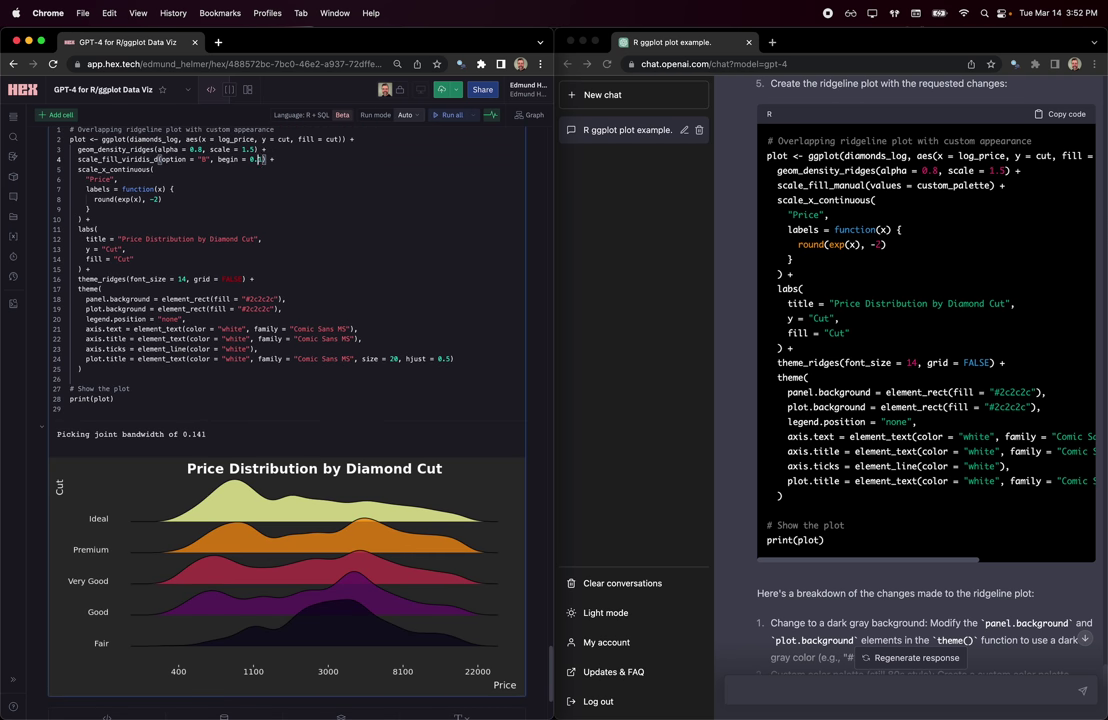
Set the fill scale's viridis option to "A", rerun the cell and view the recolored chart.
click(207, 159)
key(BackSpace)
text(A)
scroll(299, 202, down, 2)
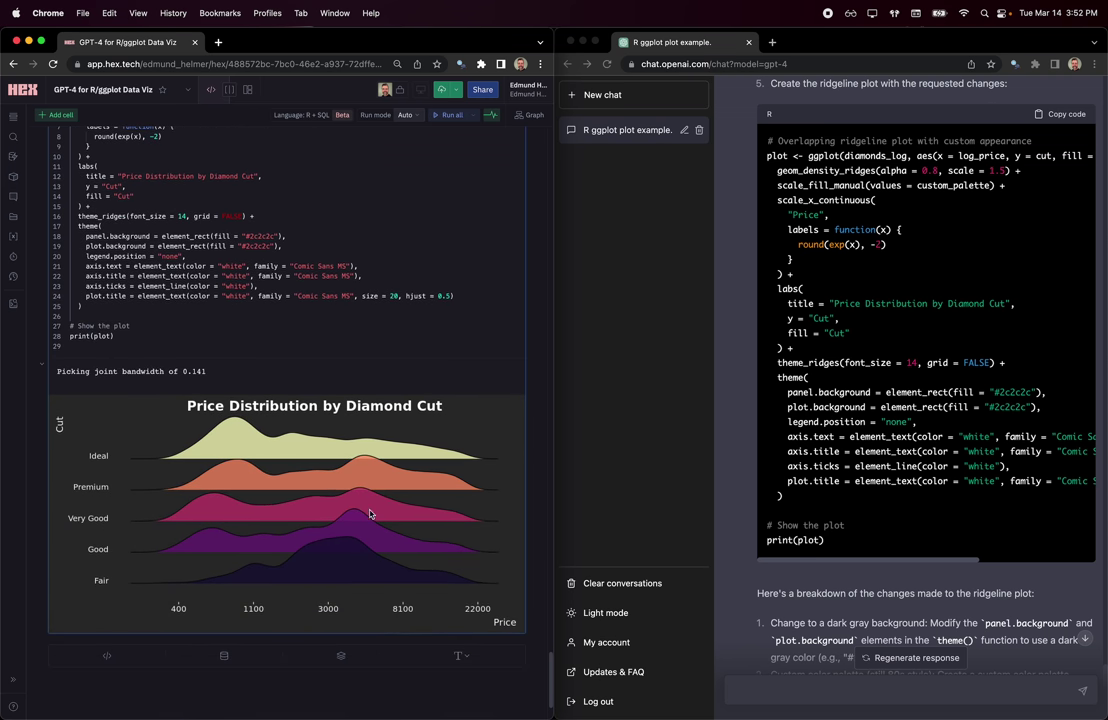
Highlight the scale_fill_viridis_d line and its begin argument in the last cell to examine them alongside the chart.
scroll(296, 490, up, 4)
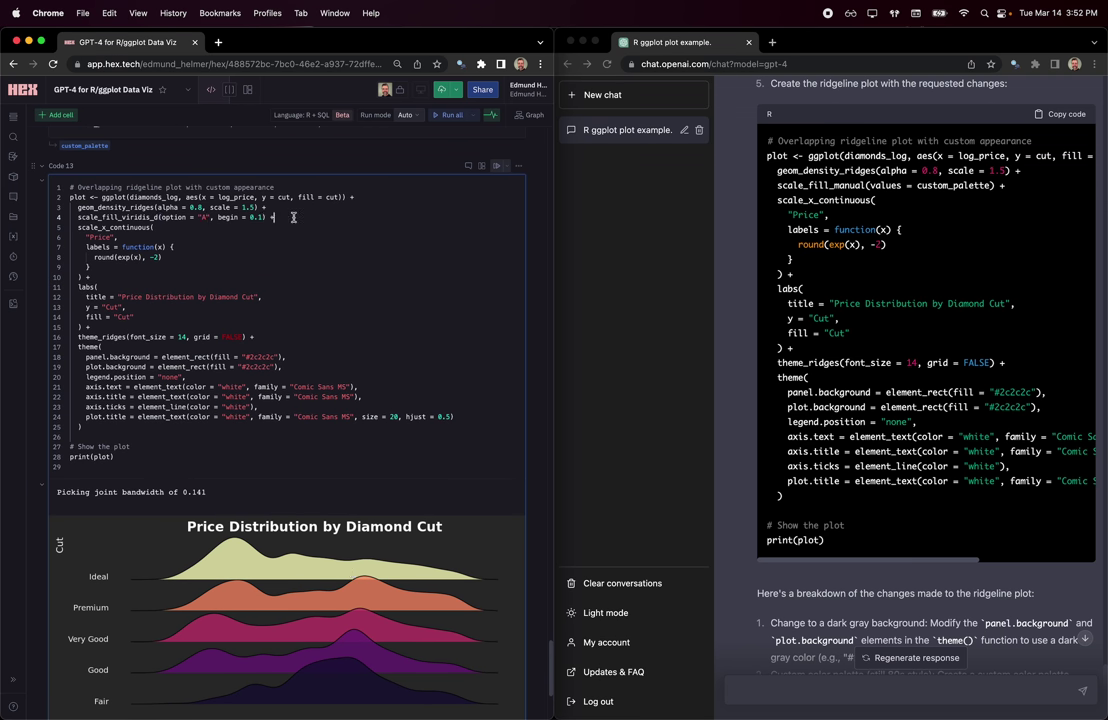
key(super+l)
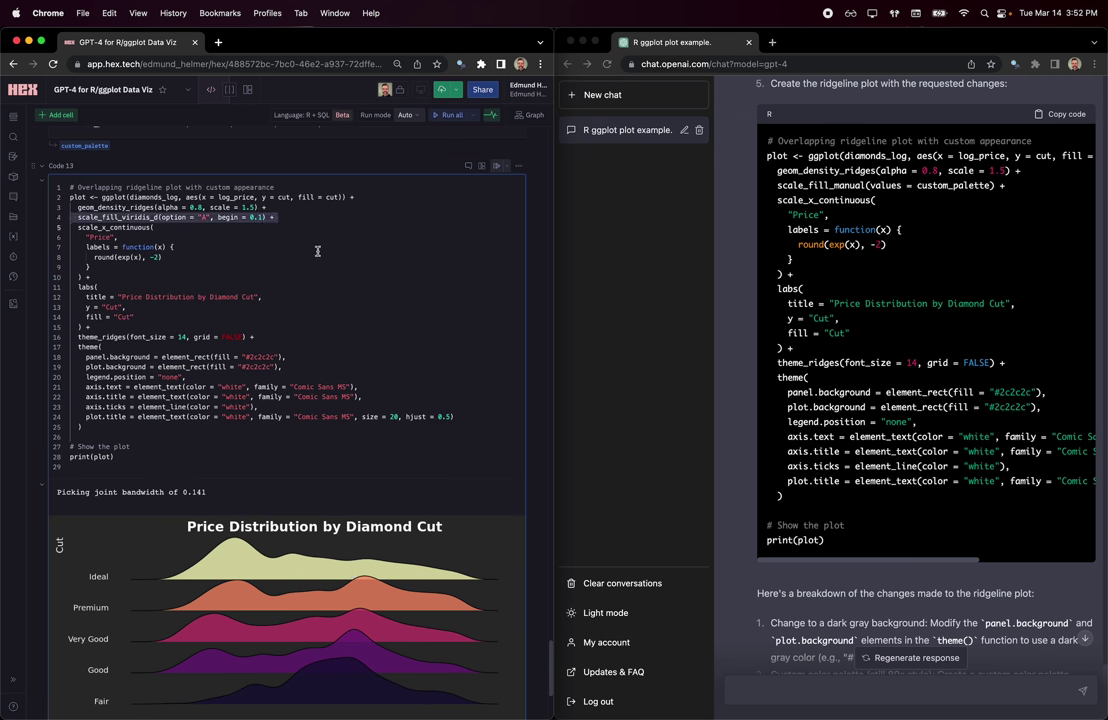
drag(218, 217, 263, 218)
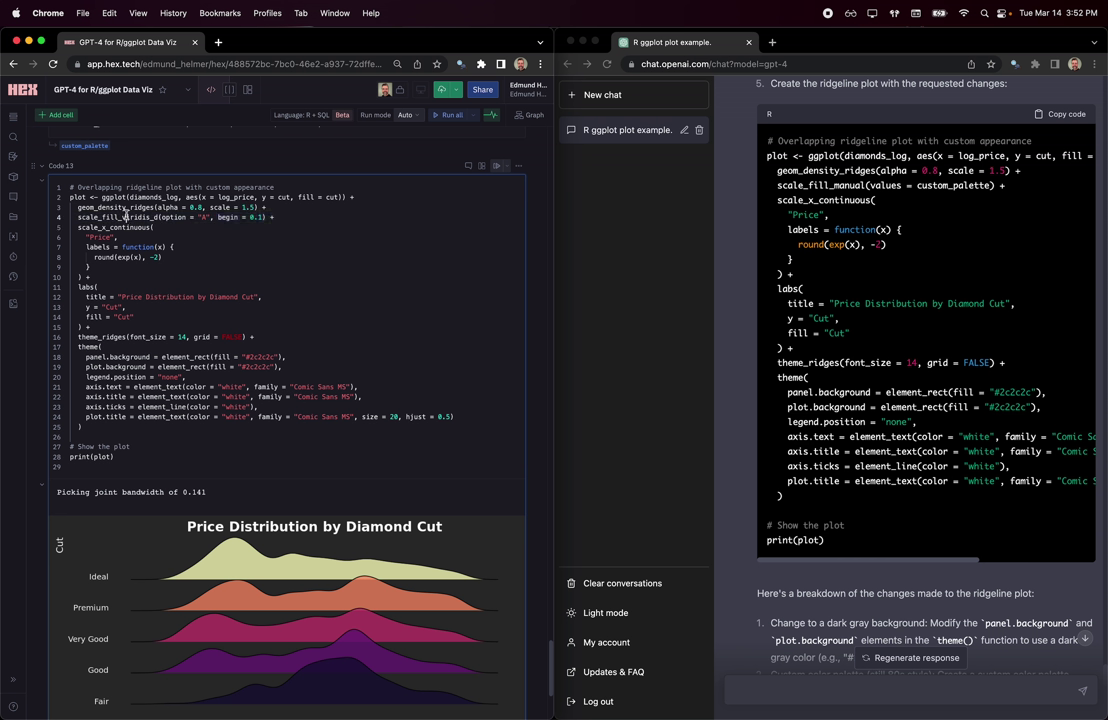
double_click(115, 217)
drag(218, 217, 263, 217)
double_click(259, 217)
scroll(257, 265, down, 2)
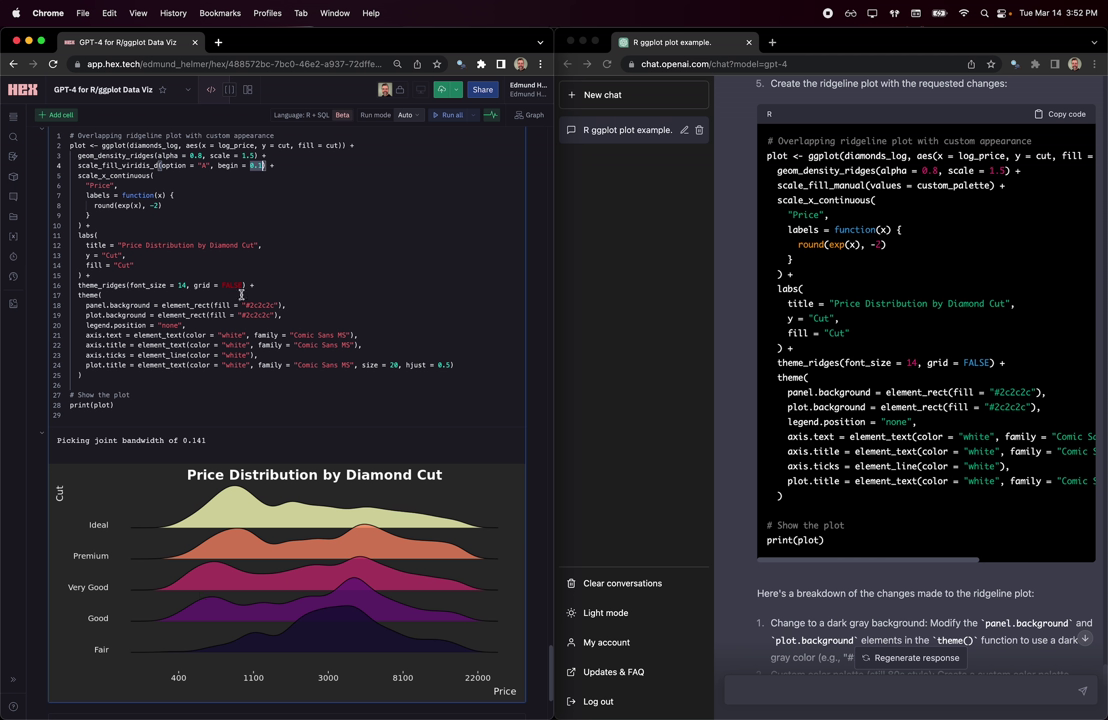
Find the fill scale's end argument in the chat's earlier black-background code and compare it with the begin argument in the notebook's last cell.
click(992, 199)
scroll(900, 192, up, 10)
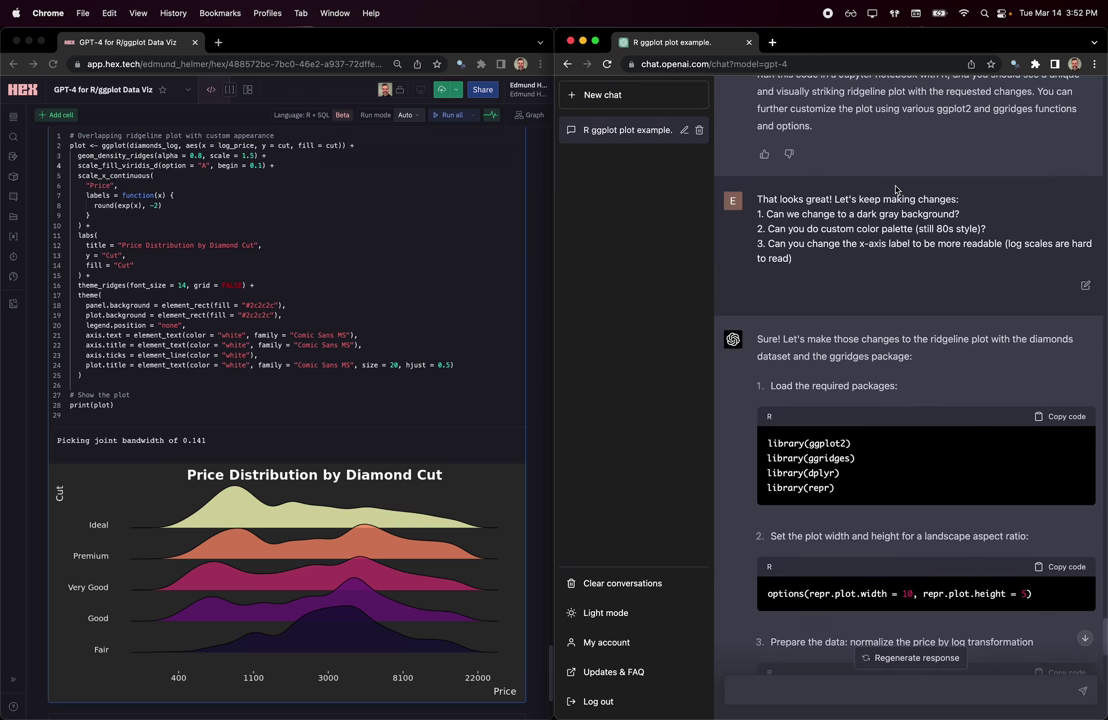
scroll(930, 300, down, 7)
scroll(950, 380, up, 3)
scroll(962, 399, down, 1)
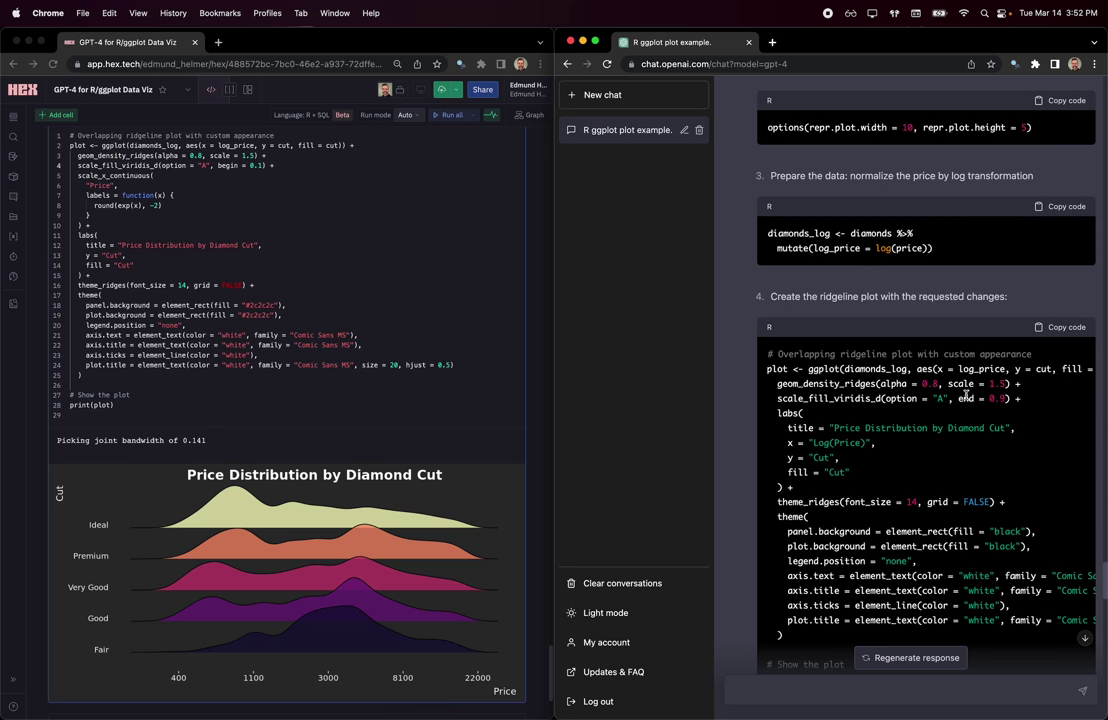
drag(958, 398, 1000, 401)
drag(1000, 401, 990, 399)
click(994, 399)
mouse_move(958, 399)
mouse_down()
mouse_move(1004, 401)
mouse_move(963, 408)
mouse_up()
triple_click(999, 401)
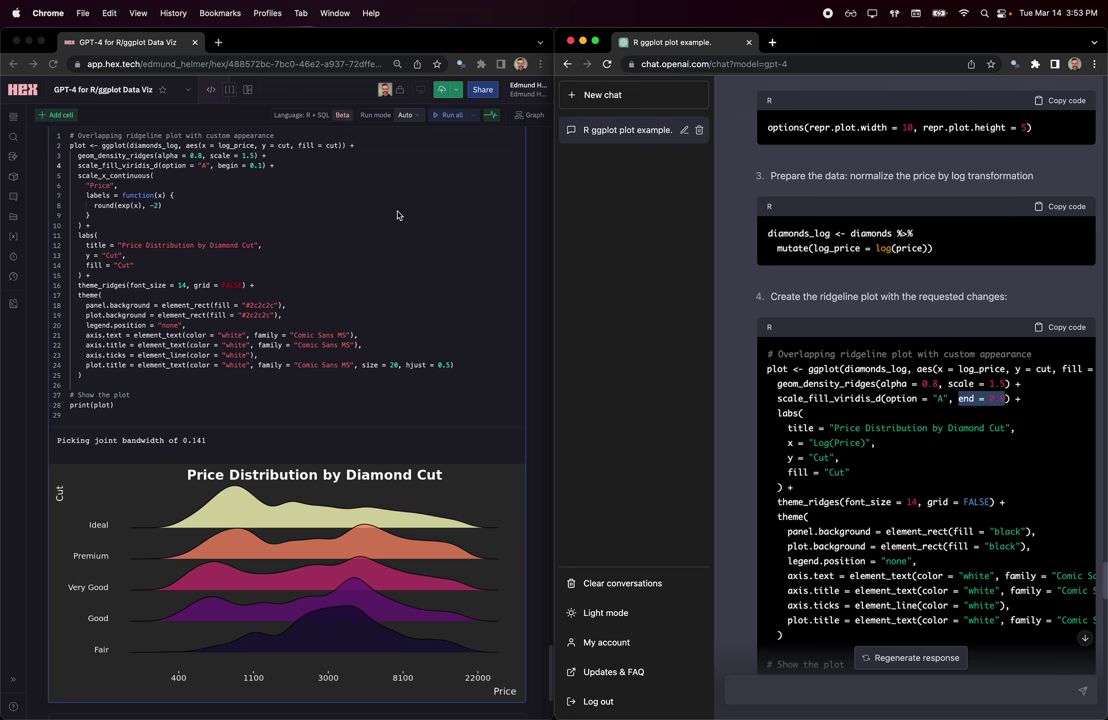
drag(218, 166, 262, 168)
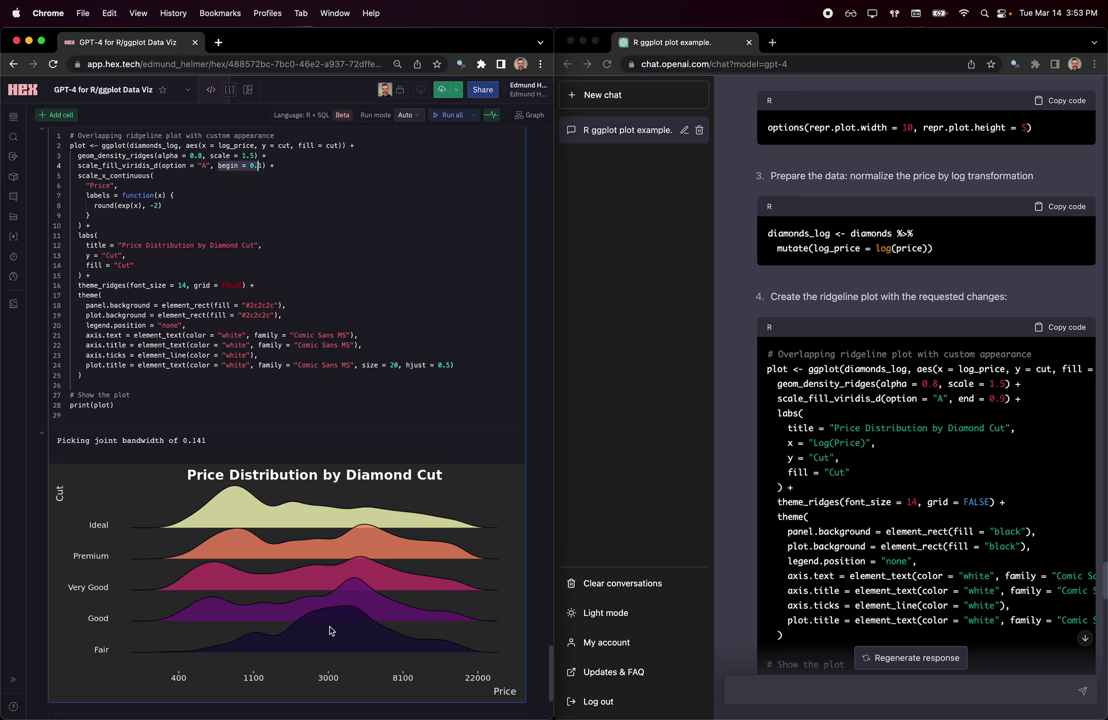
Examine the recolored ridgeline chart and the breakdown of changes at the end of the chat's latest reply.
scroll(330, 630, down, 2)
scroll(338, 582, down, 2)
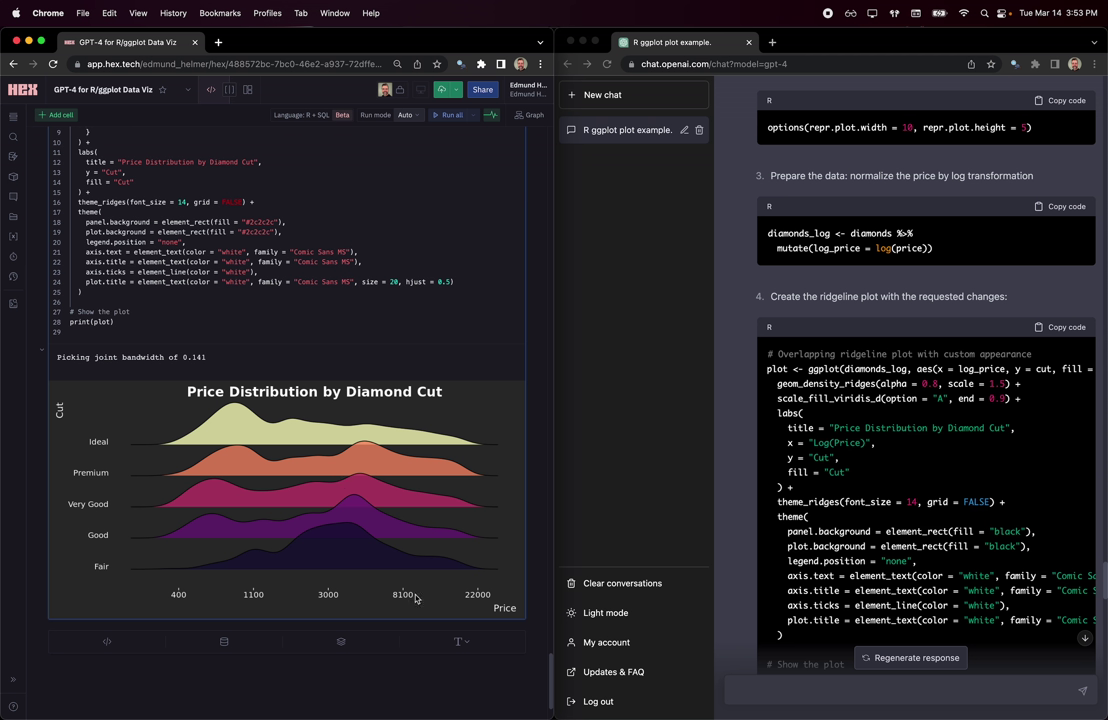
right_click(542, 358)
click(538, 321)
scroll(751, 352, up, 5)
scroll(751, 352, down, 10)
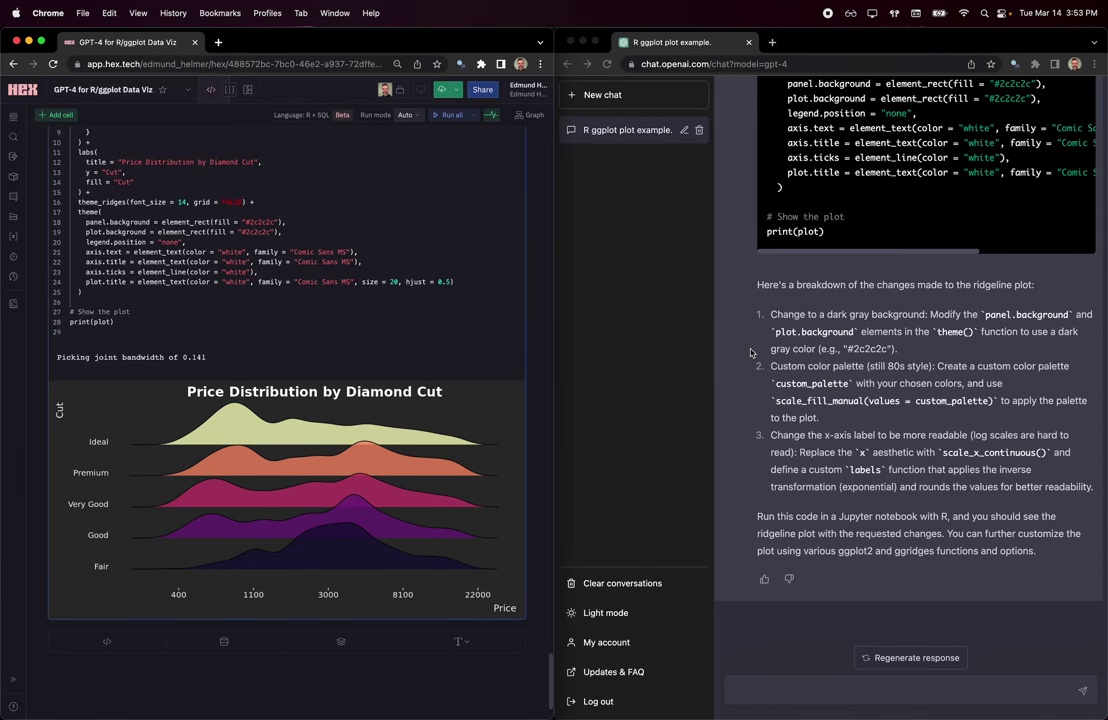
right_click(746, 296)
right_click(737, 268)
click(728, 227)
Ask the chat for help scraping the top film grosses from Wikipedia in R and using that real data in a ggplot.
click(746, 283)
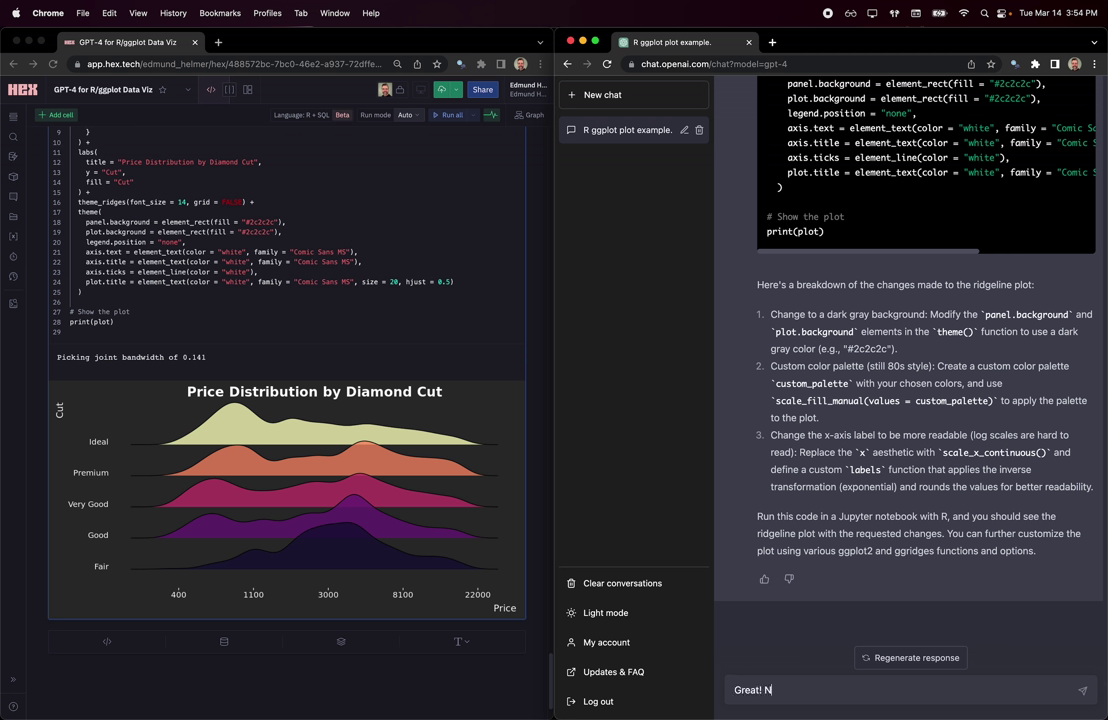
text(ove to use real data! C)
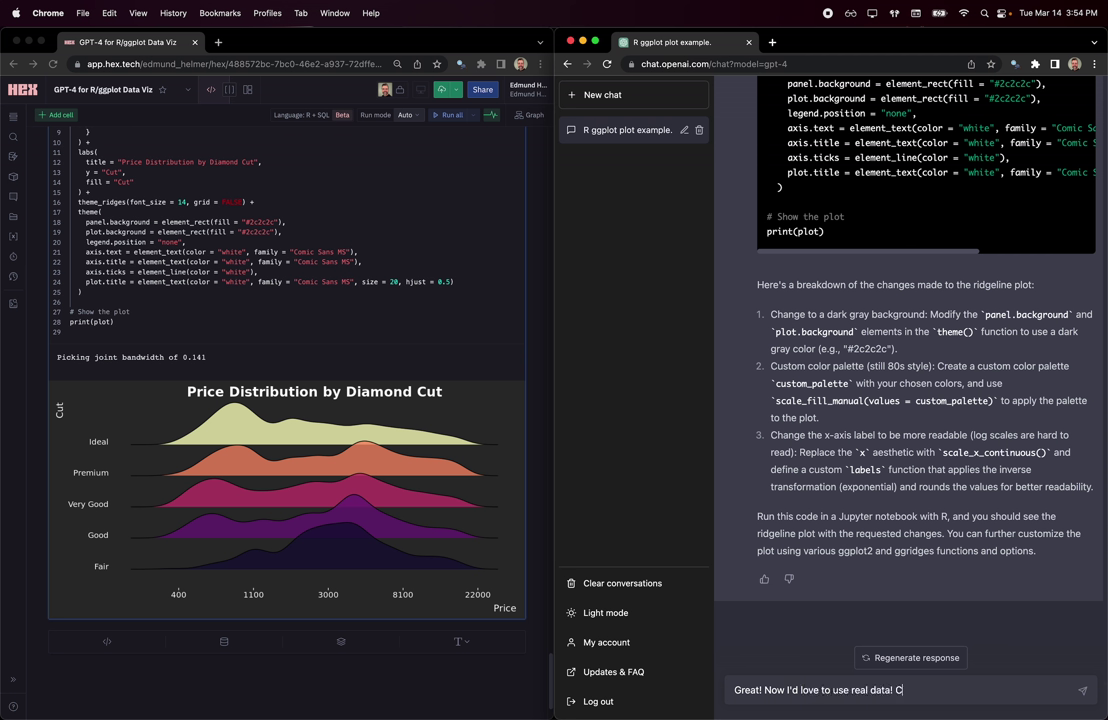
text(an you help me scrape the top f)
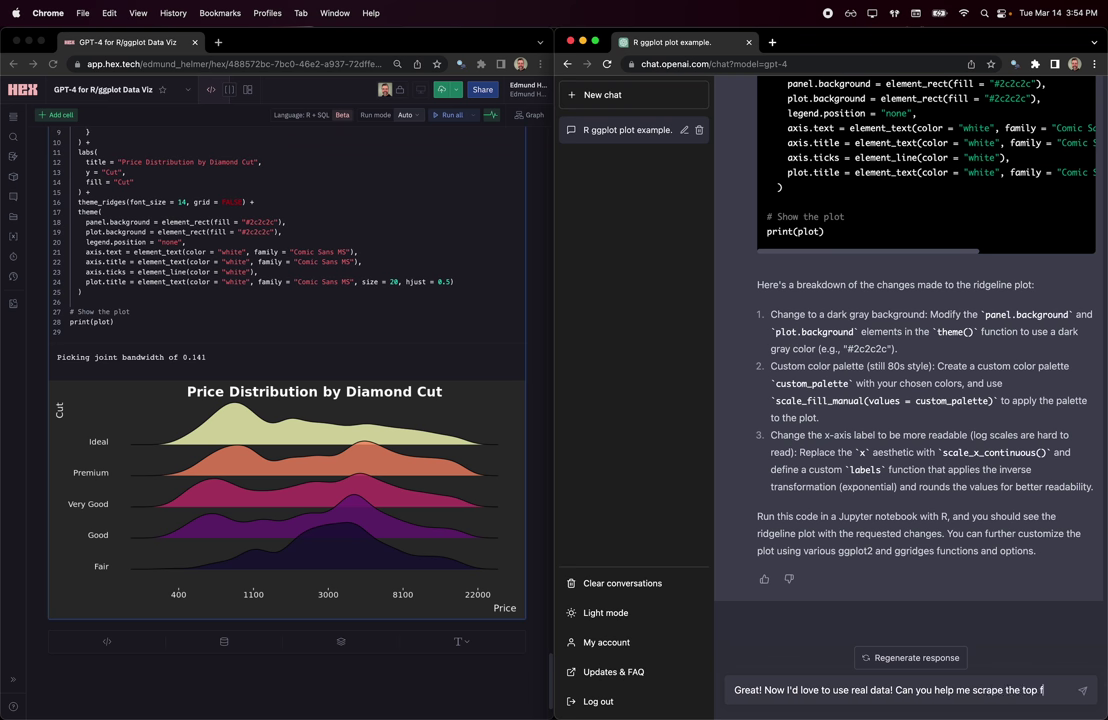
text(ilm grosses from)
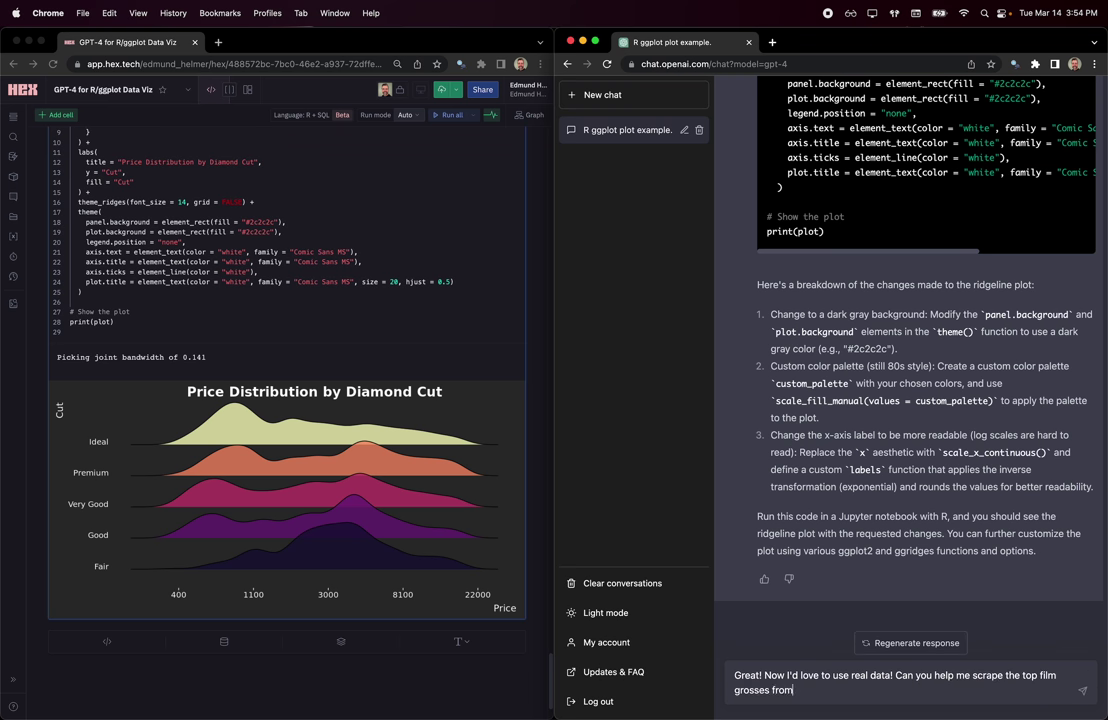
text( Wikipedia and then use those in a ggplot?)
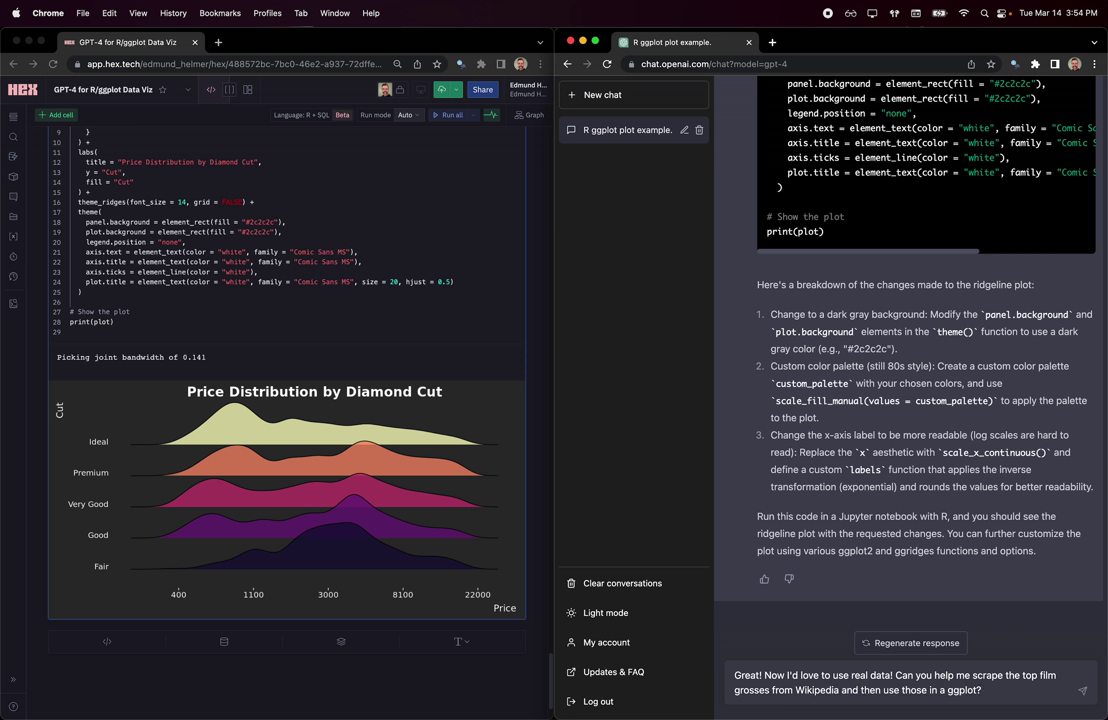
text( in R)
key(Return)
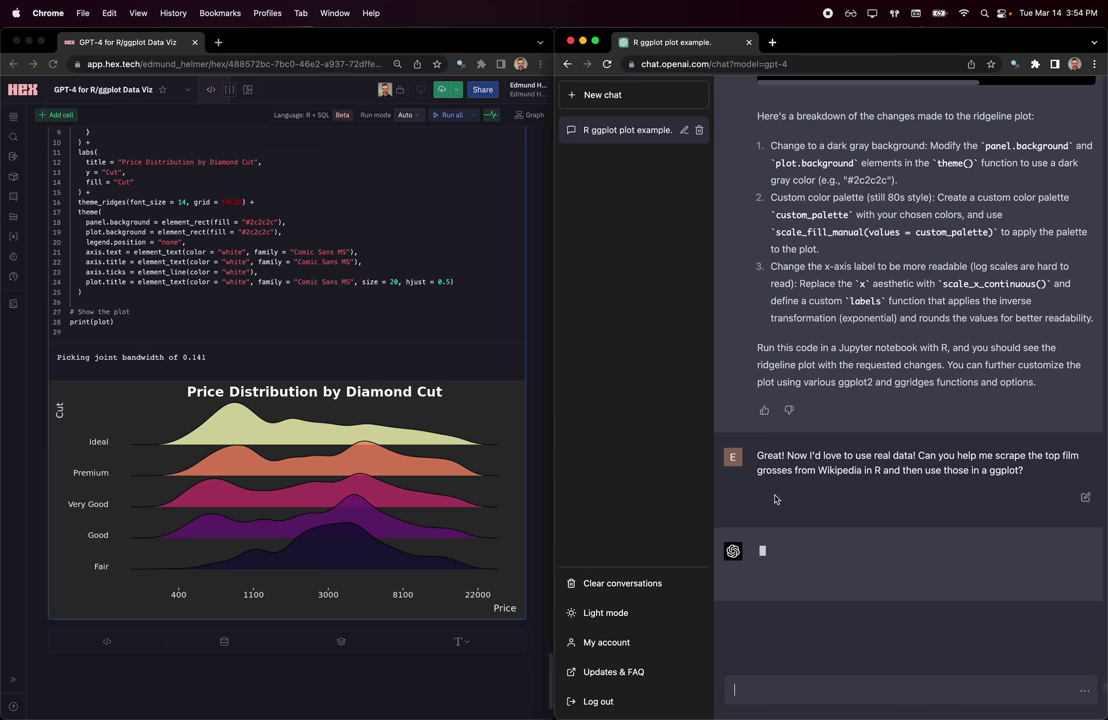
Add a new empty code cell below the ridgeline chart in the notebook.
click(107, 641)
scroll(172, 594, down, 3)
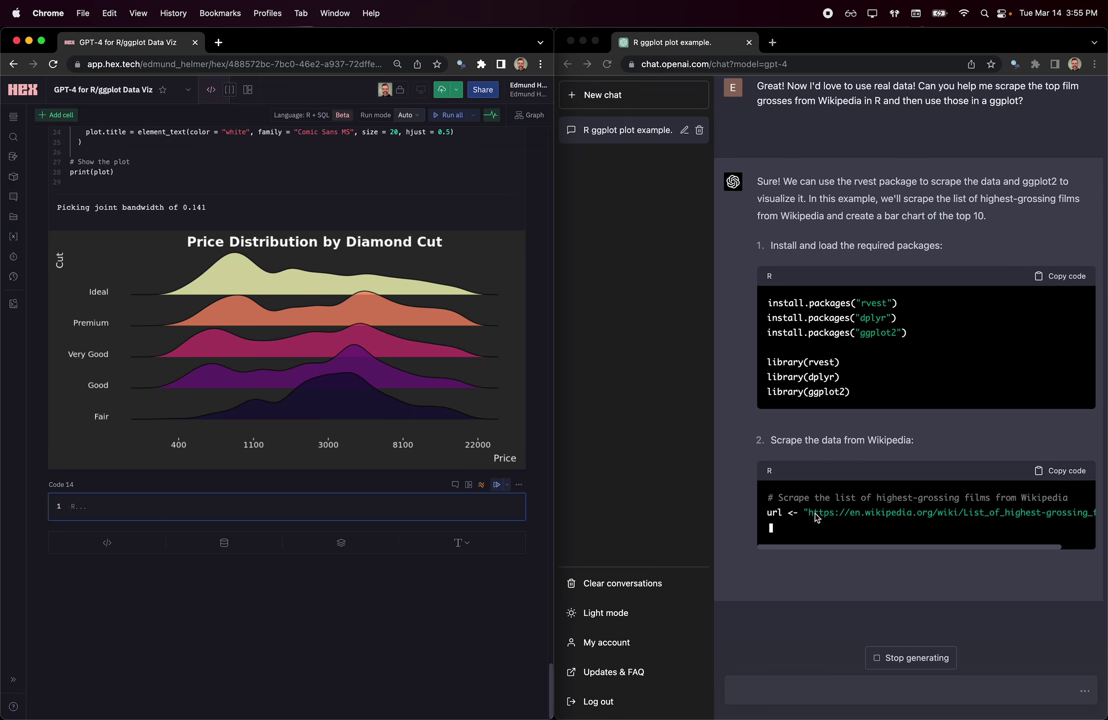
Copy the Wikipedia URL for the list of highest-grossing films from the chat's scraping code.
double_click(819, 511)
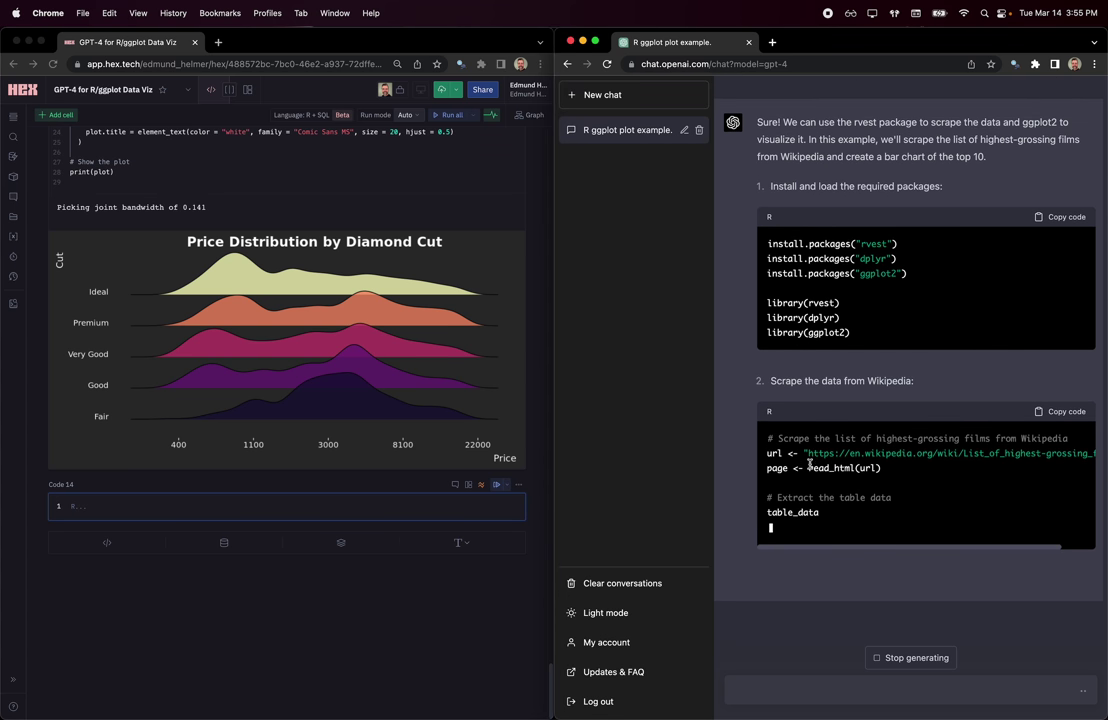
double_click(810, 456)
drag(810, 456, 1068, 452)
key(super+c)
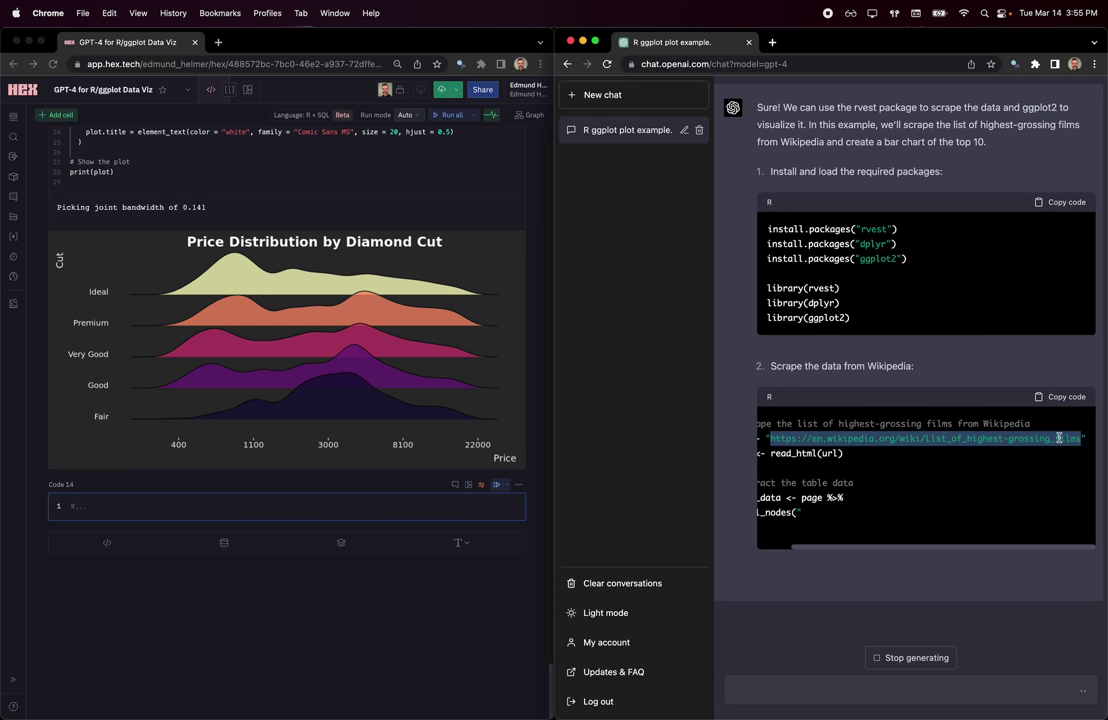
Open the Wikipedia list of highest-grossing films from the code's URL in a new browser tab and examine its top-ten table.
click(304, 585)
key(super+t)
key(super+v)
key(Return)
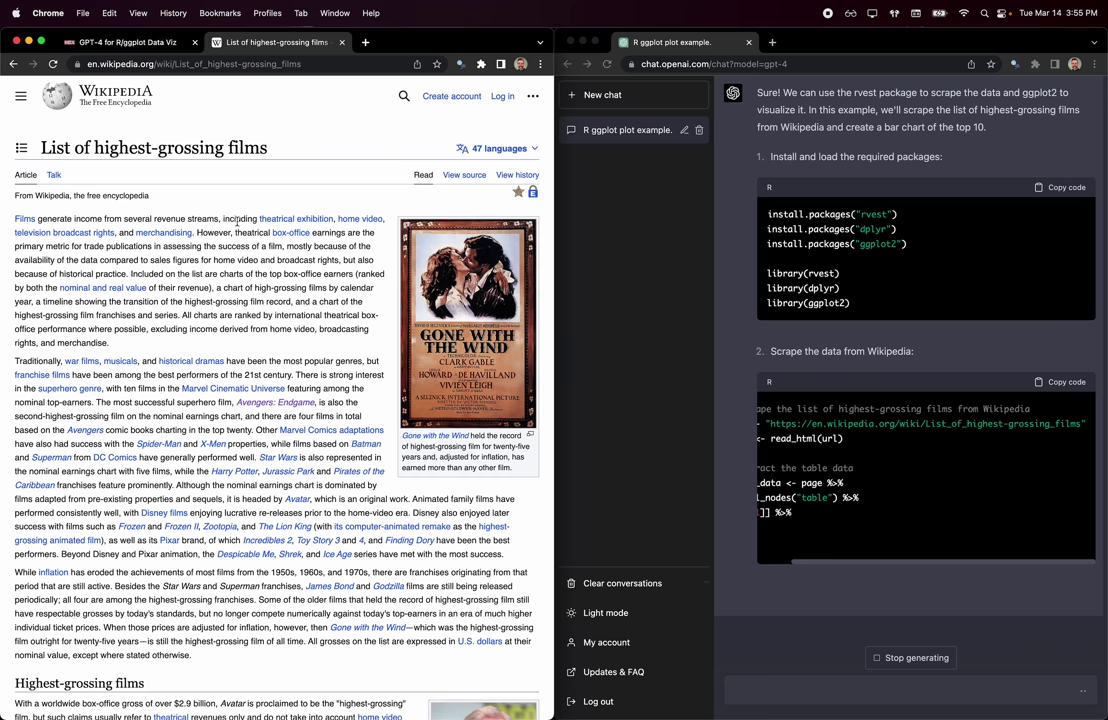
scroll(233, 219, down, 3)
scroll(233, 215, down, 10)
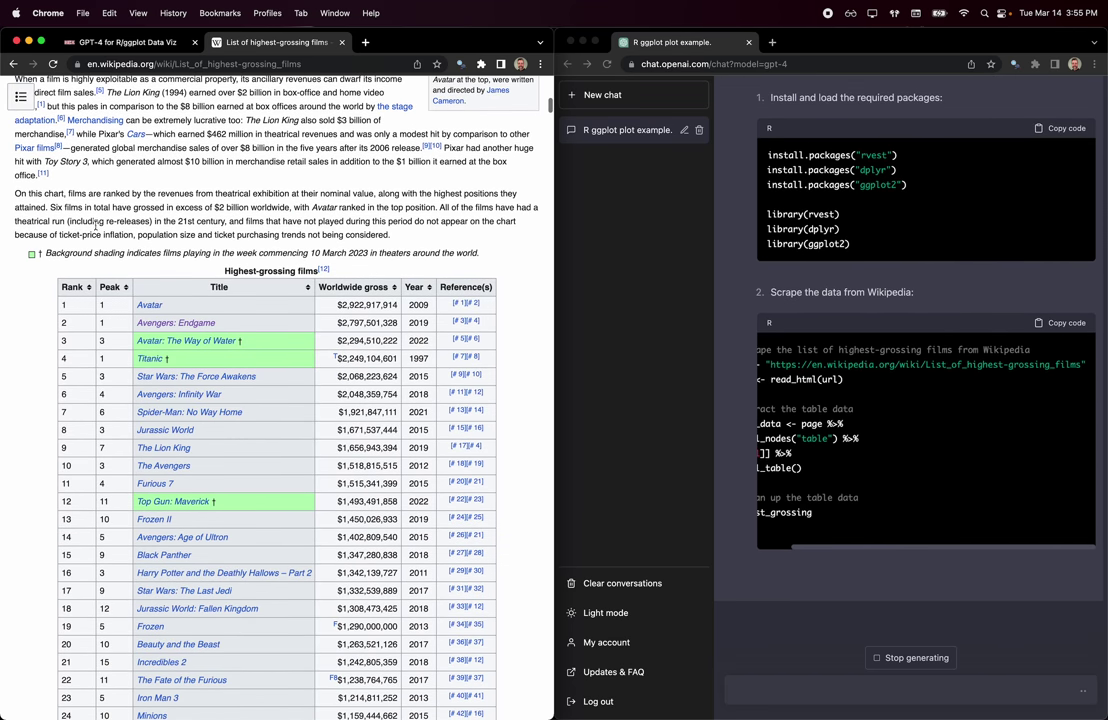
drag(225, 288, 482, 460)
scroll(420, 406, down, 5)
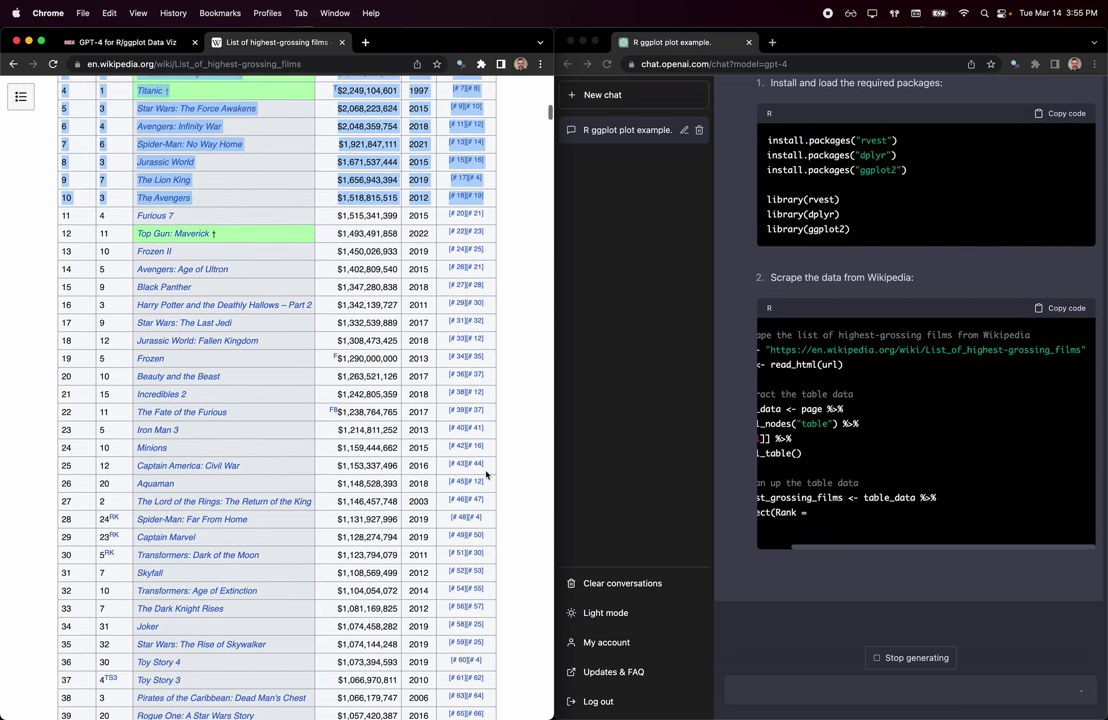
key(super+alt+Left)
click(462, 538)
click(445, 503)
click(420, 554)
key(super+shift+BackSpace)
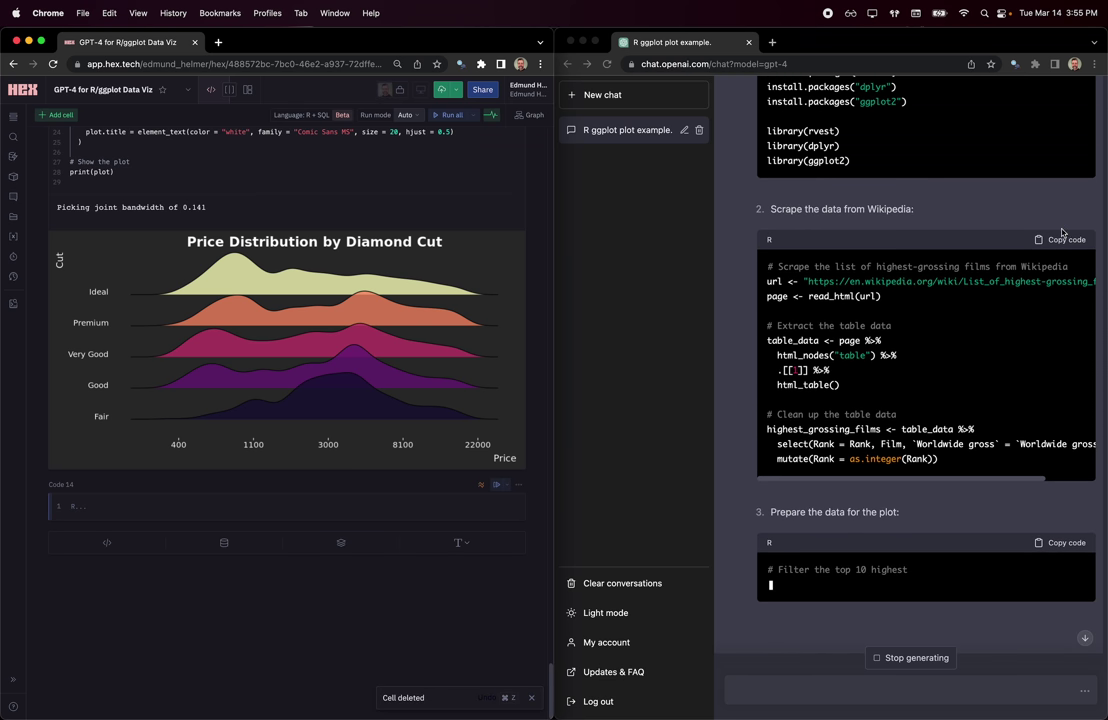
Copy ChatGPT's Wikipedia scraping code into the empty Code 14 cell, run it, and remove the trailing blank line.
click(1065, 241)
click(336, 503)
text(# Scrape the list of highest-grossing films from Wikipedia url <- "https://en.wikipedia.org/wiki/List_of_highest-grossing_films" page <- read_html(url)  # Extract the table data table_data <- page %>%   html_nodes("table") %>%   .[[1]] %>%   html_table()  # Clean up the table data highest_grossing_films <- table_data %>%   select(Rank = Rank, Film, `Worldwide gross` = `Worldwide gross[b]`) %>%   mutate(Rank = as.integer(Rank)))
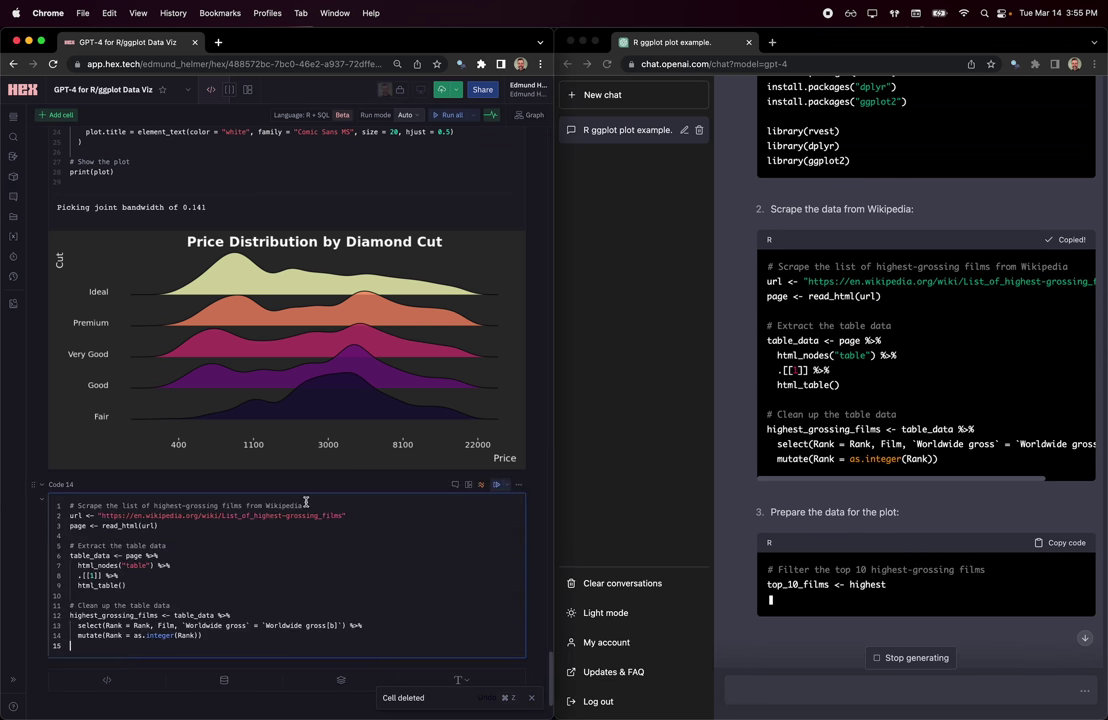
scroll(272, 560, down, 3)
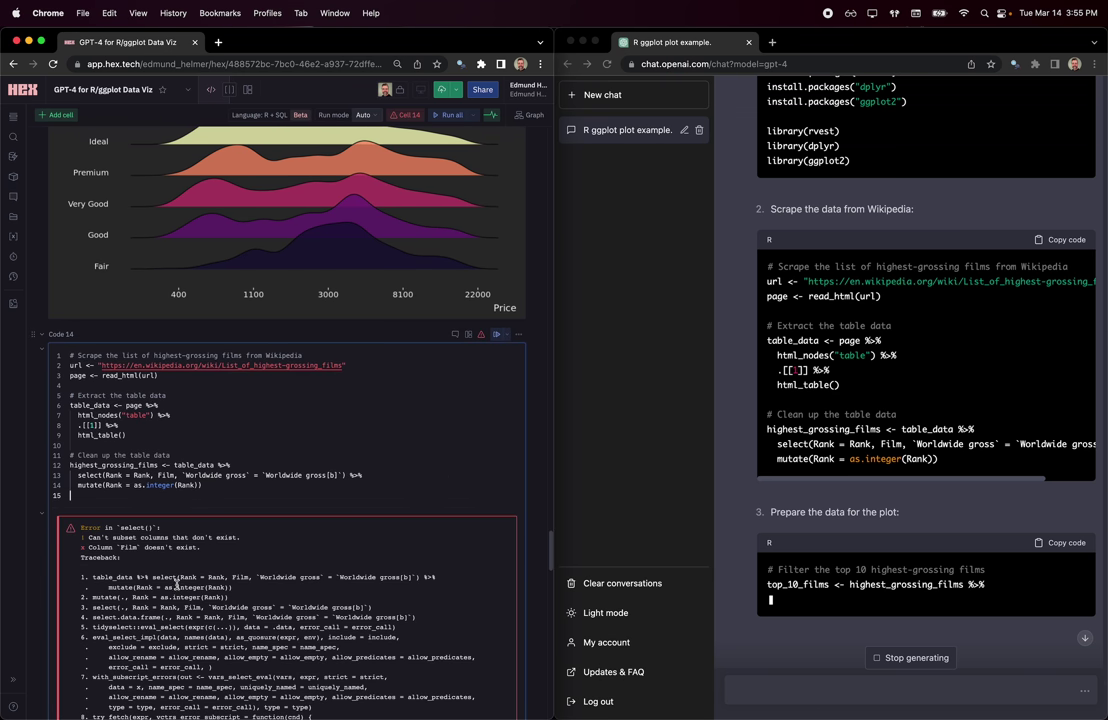
key(BackSpace)
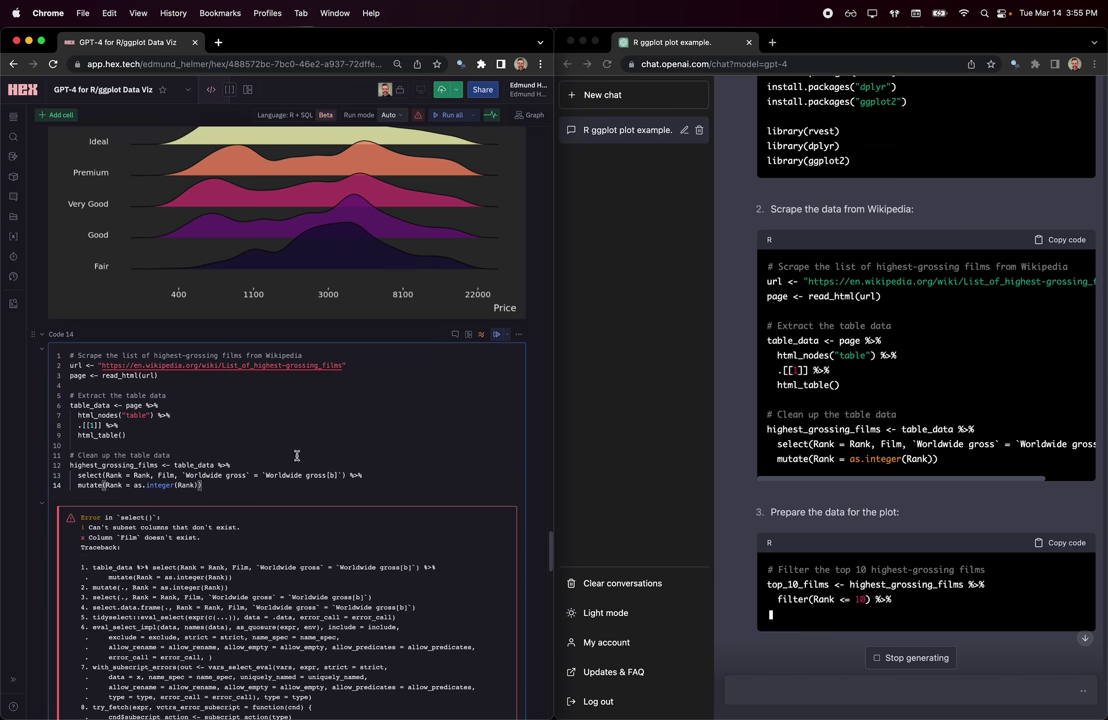
Reopen the Wikipedia film list and compare its table headers with the column names used in the notebook's select() call.
key(super+shift+t)
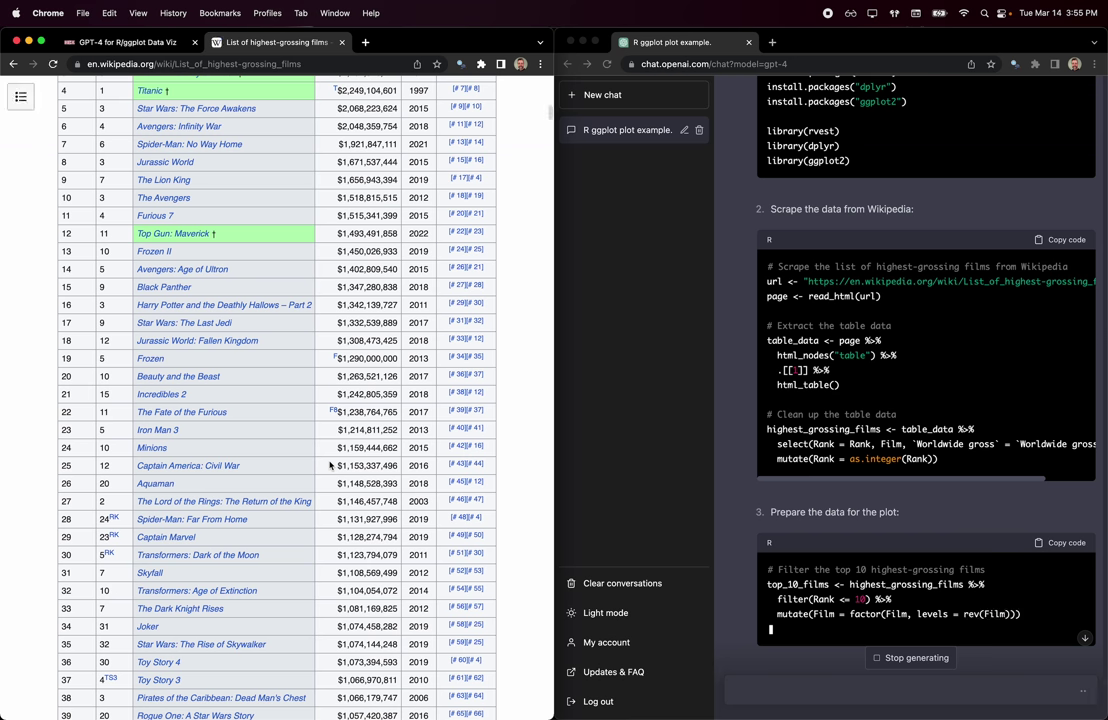
key(ctrl+shift+Tab)
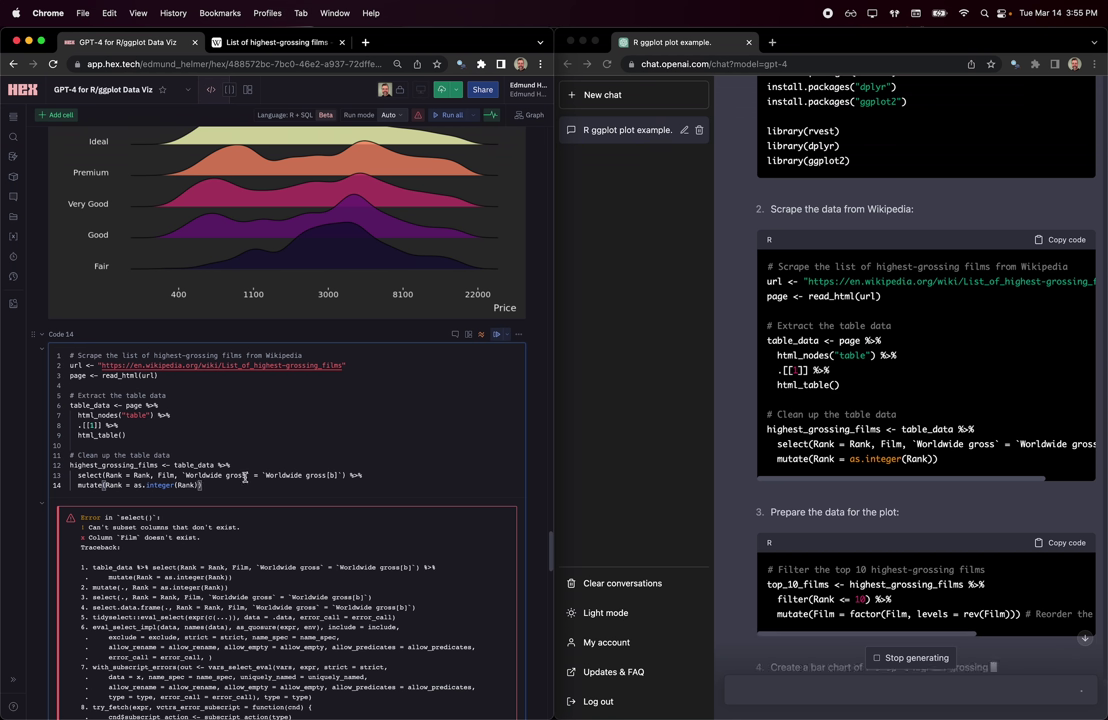
key(ctrl+Tab)
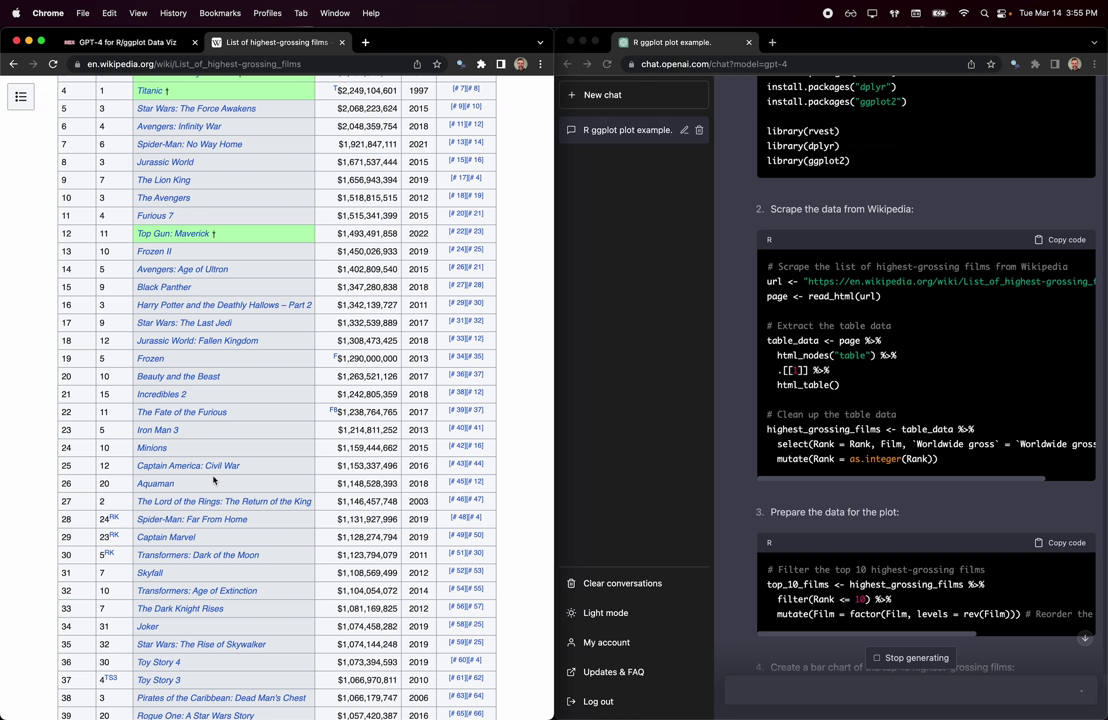
scroll(145, 504, down, 3)
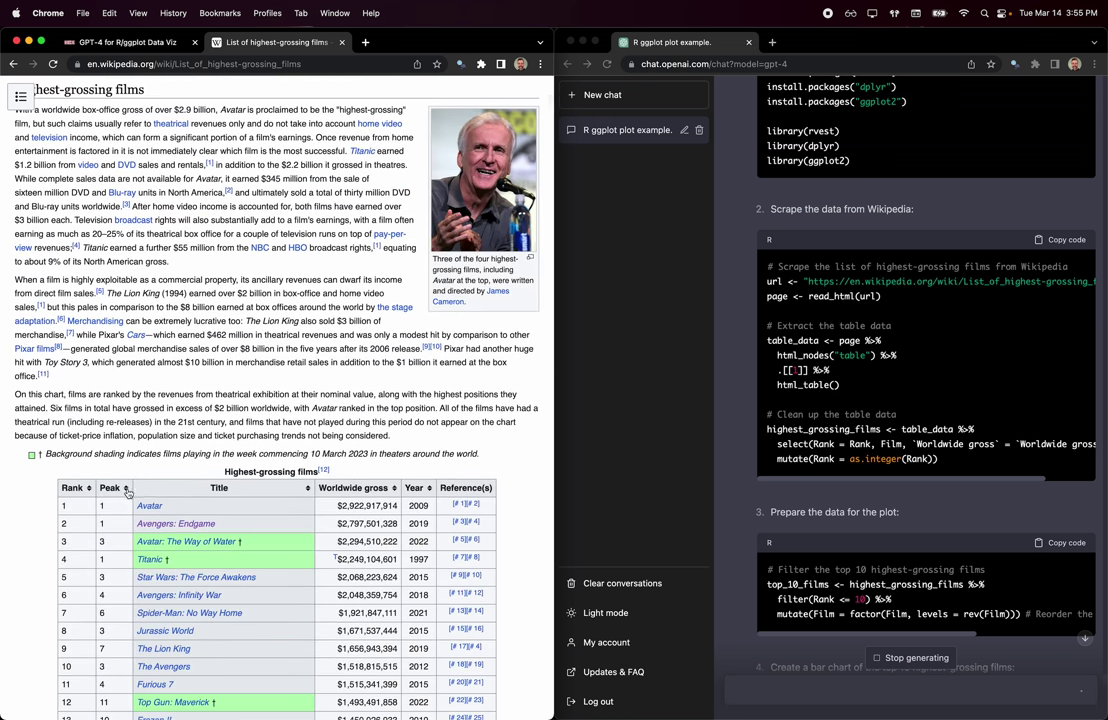
key(ctrl+shift+Tab)
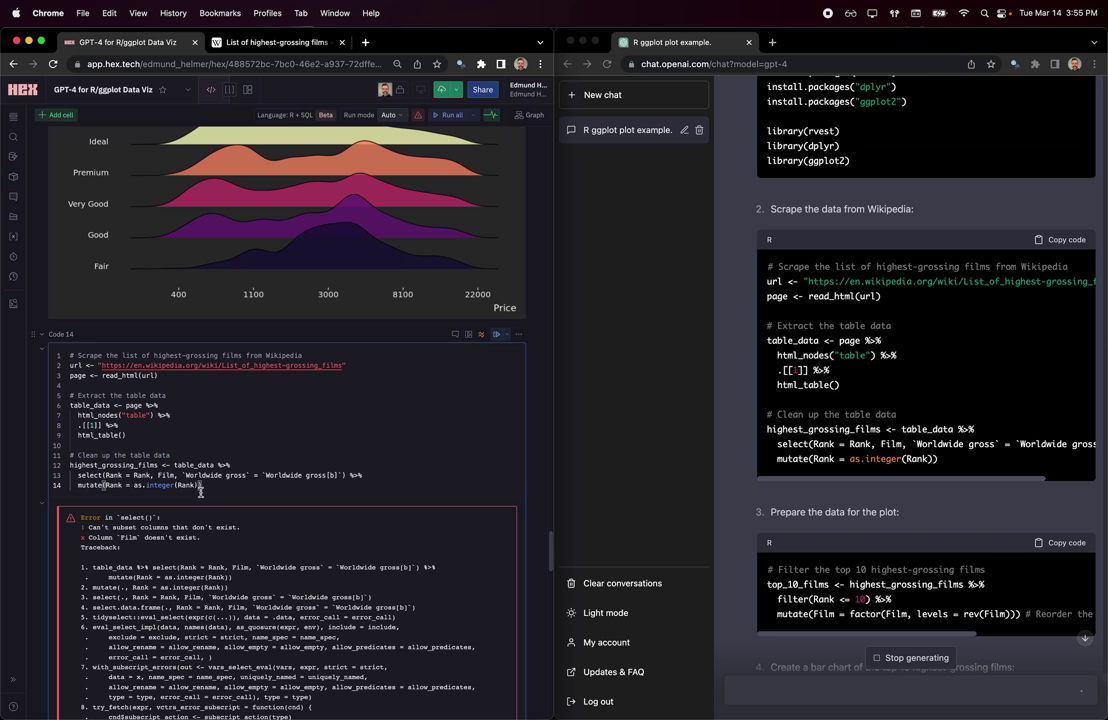
scroll(201, 491, down, 1)
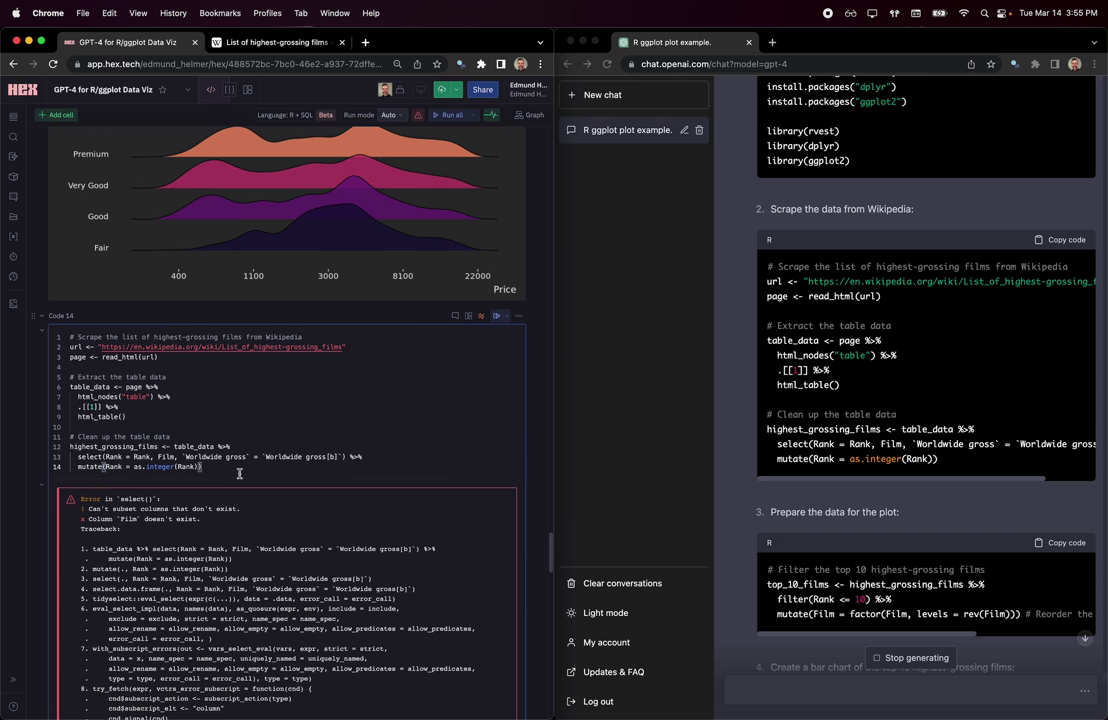
scroll(239, 473, down, 3)
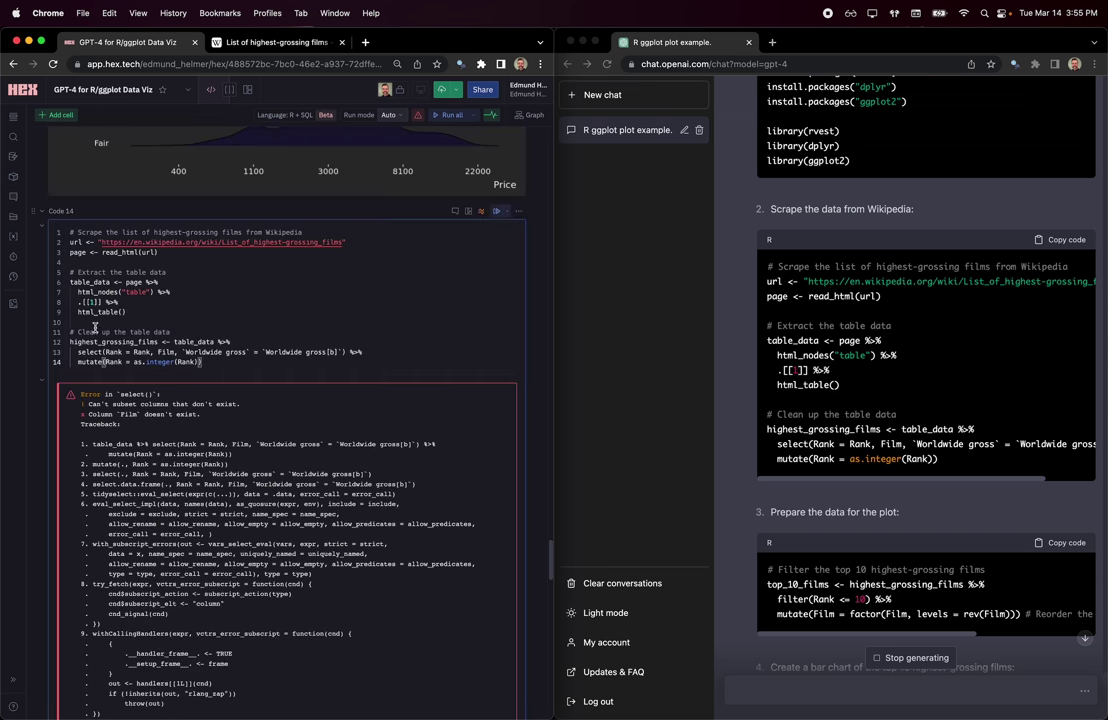
Preview the scraped table by running head(table_data) in a new code cell below the scraping cell.
double_click(185, 342)
key(cmd+c)
scroll(243, 519, down, 10)
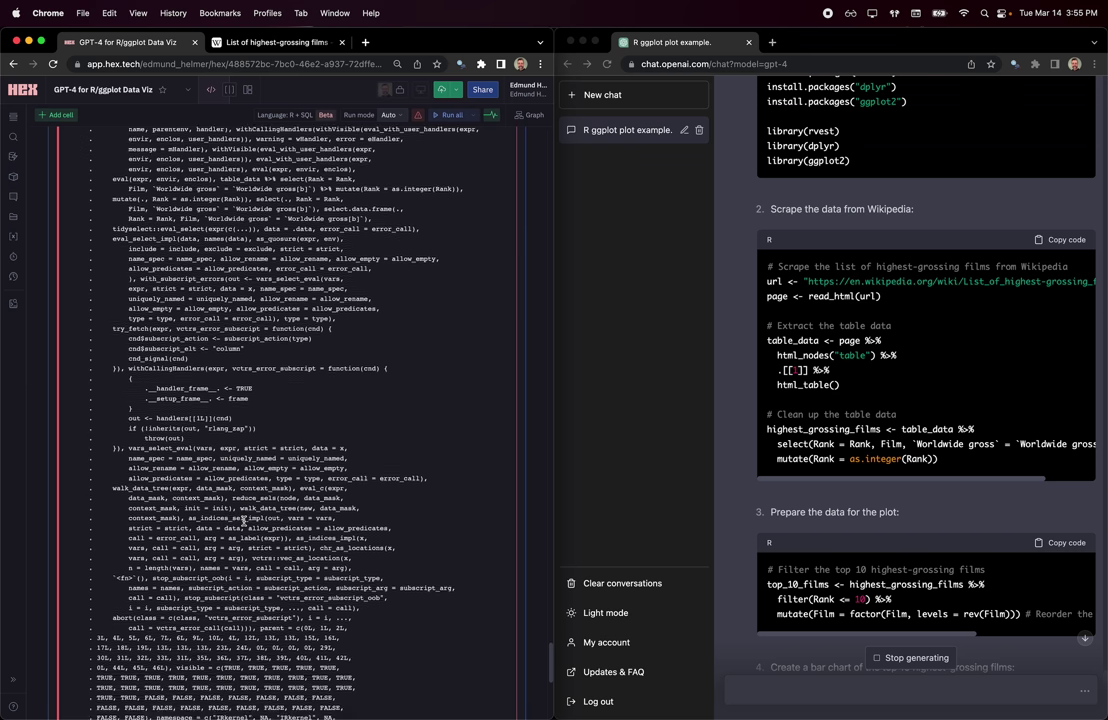
scroll(243, 519, down, 5)
click(80, 474)
key(super+v)
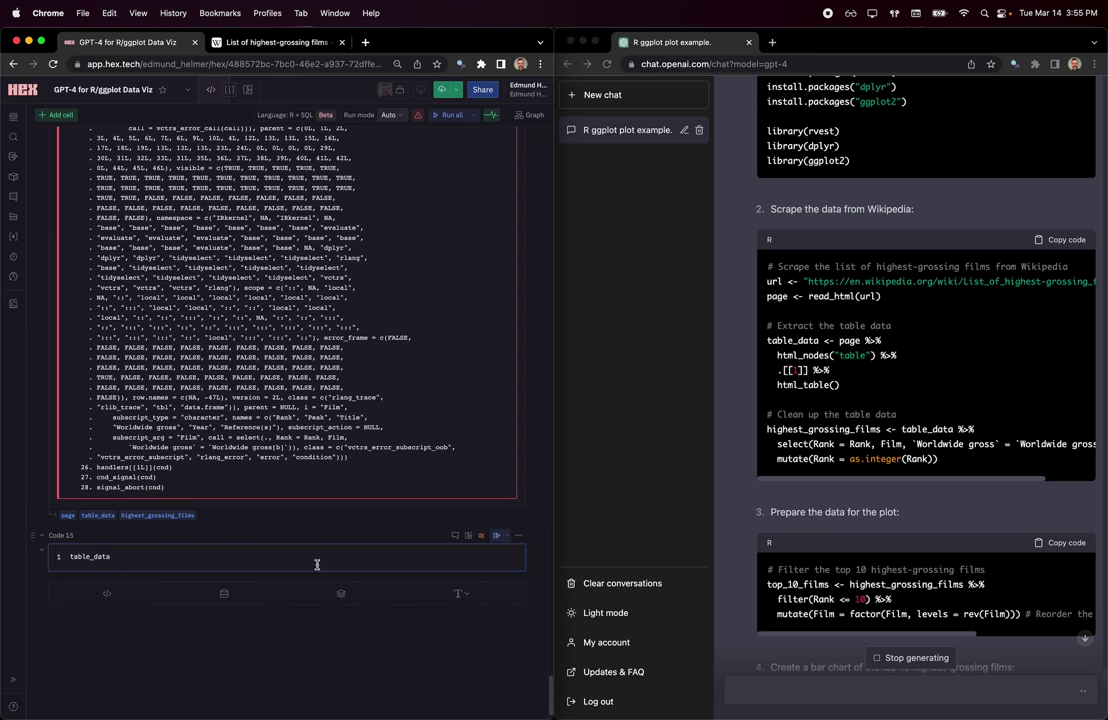
key(super+Return)
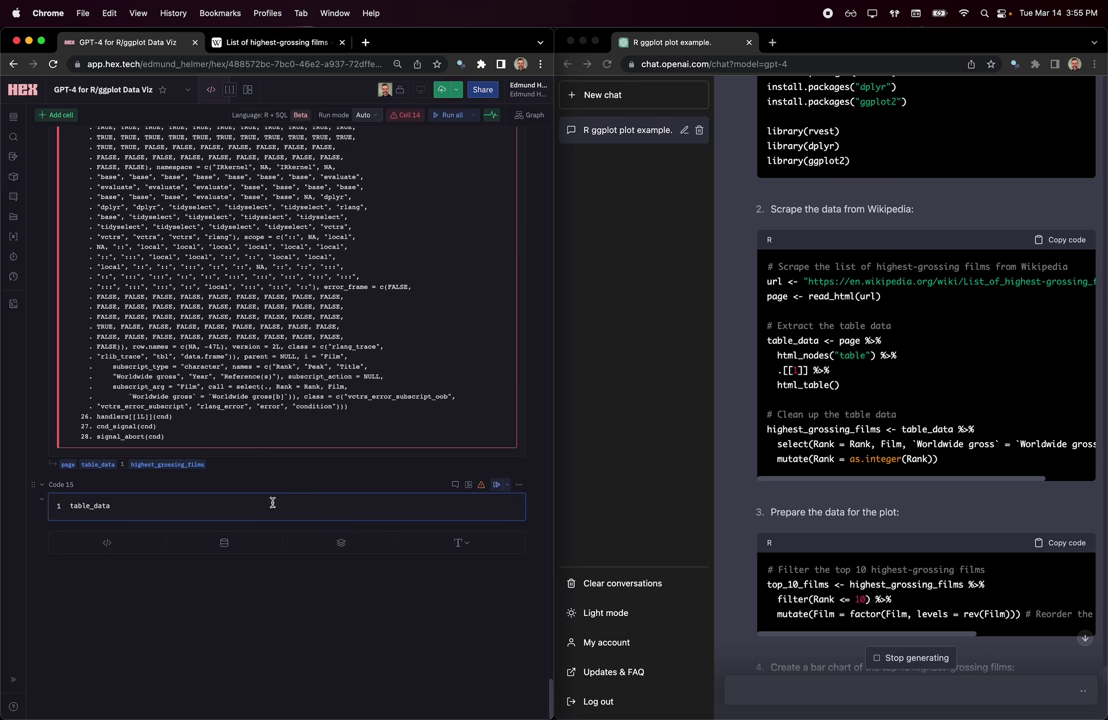
key(super+Left)
text(head()
key(super+Right)
text())
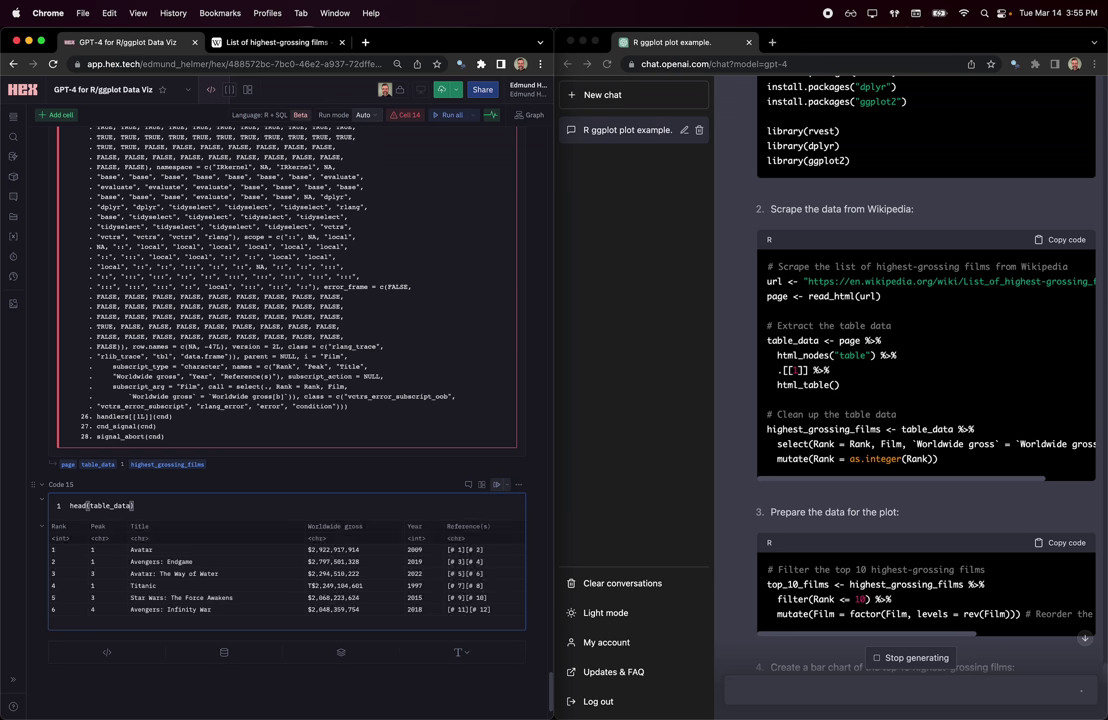
Check the previewed column names, replace Film with Title in the select() call, and rerun the scraping cell.
drag(52, 527, 423, 526)
click(487, 526)
scroll(402, 531, up, 15)
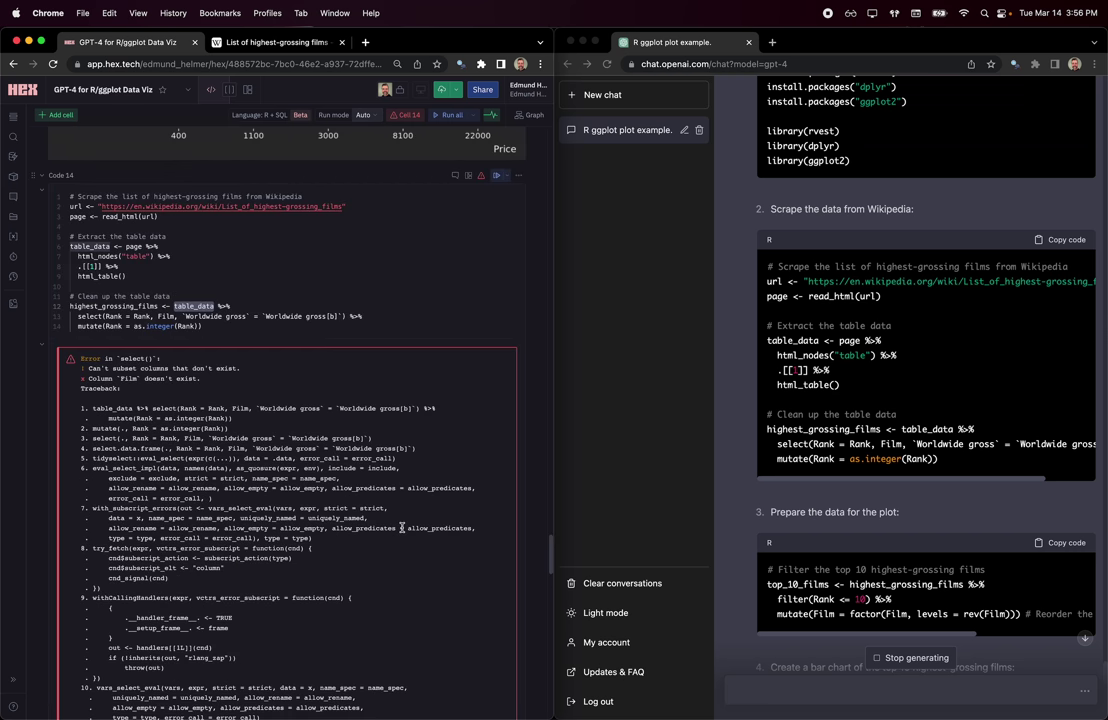
click(230, 401)
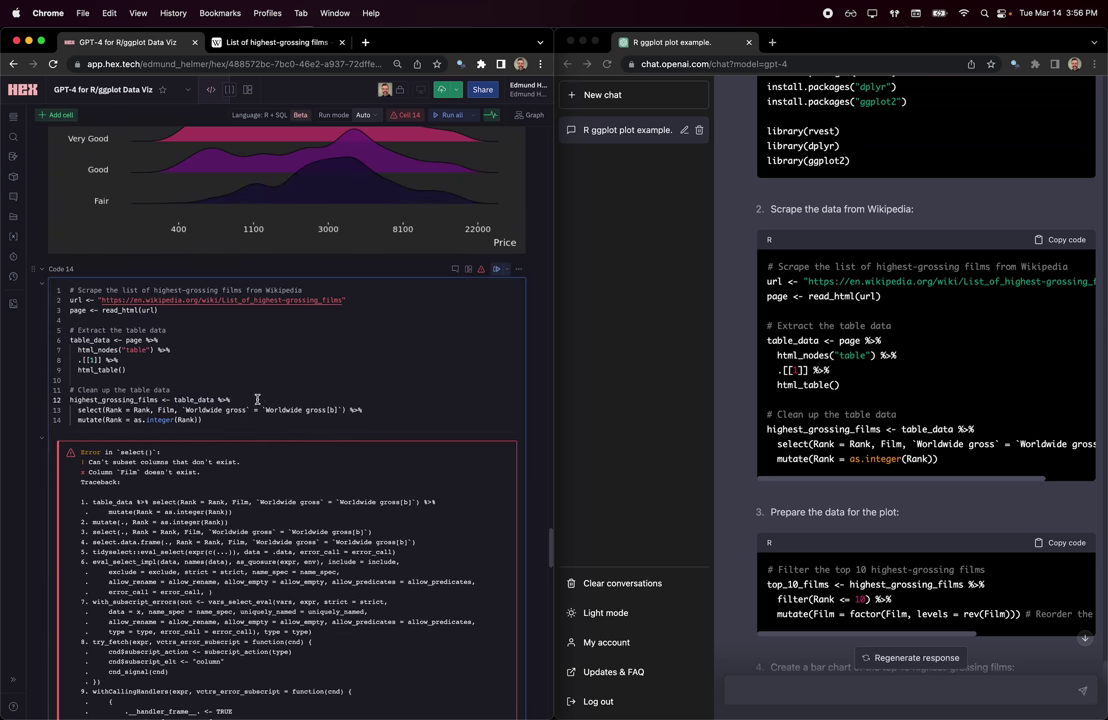
double_click(166, 410)
scroll(205, 410, down, 15)
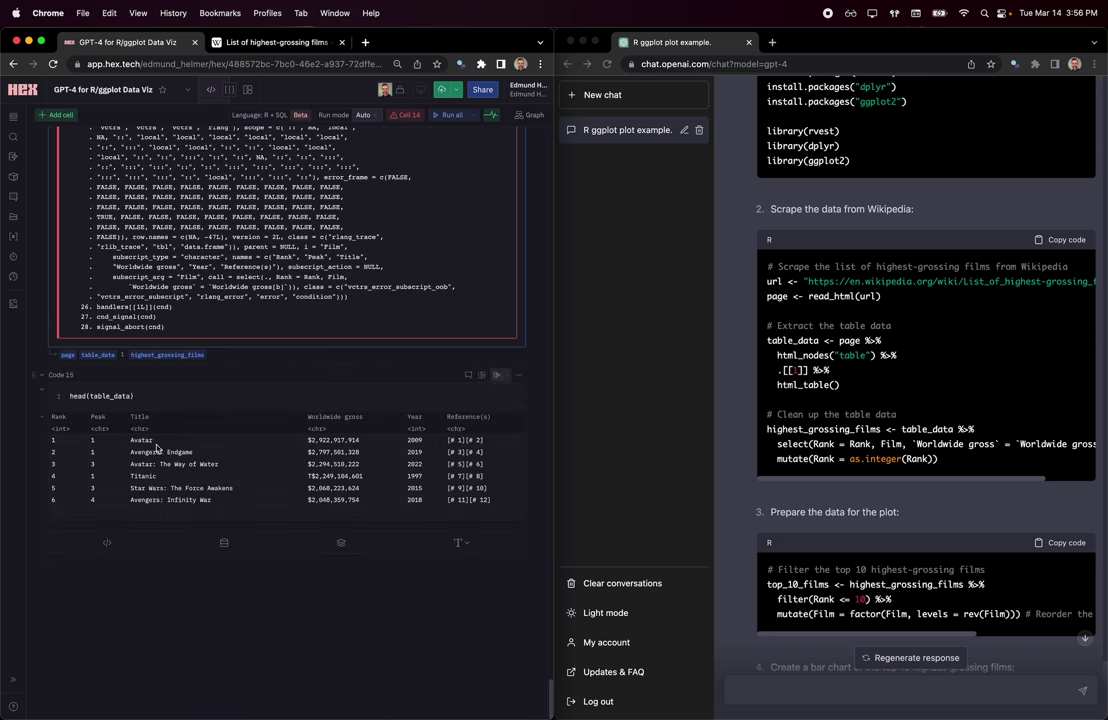
scroll(143, 424, up, 20)
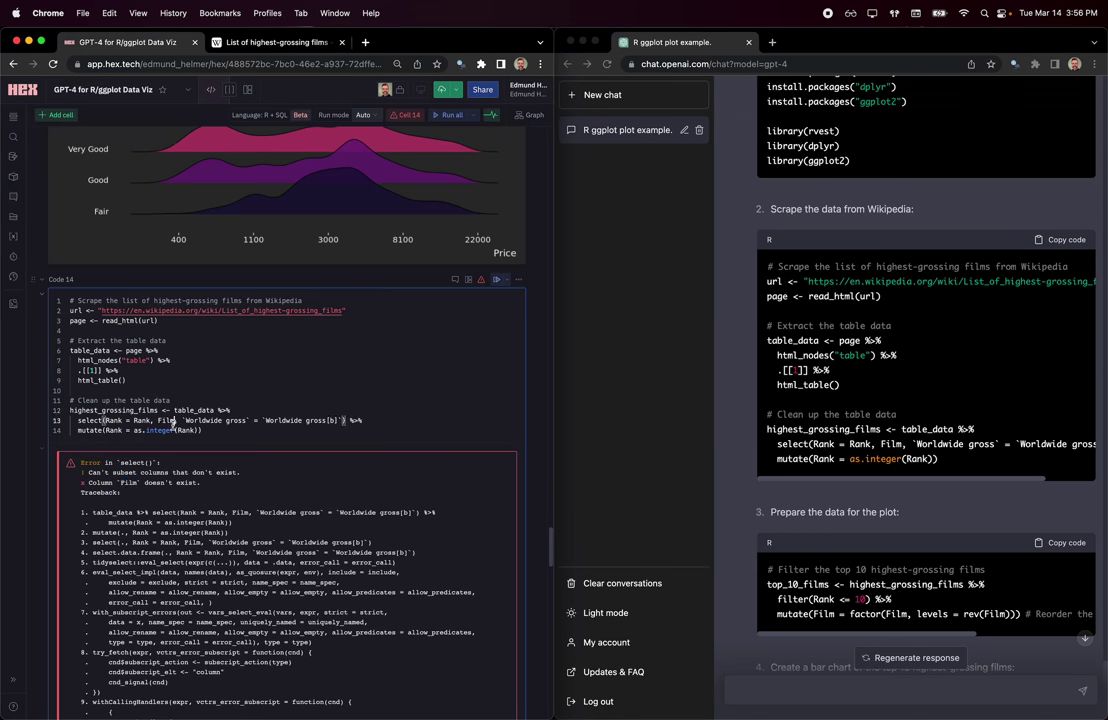
double_click(166, 420)
text(Title)
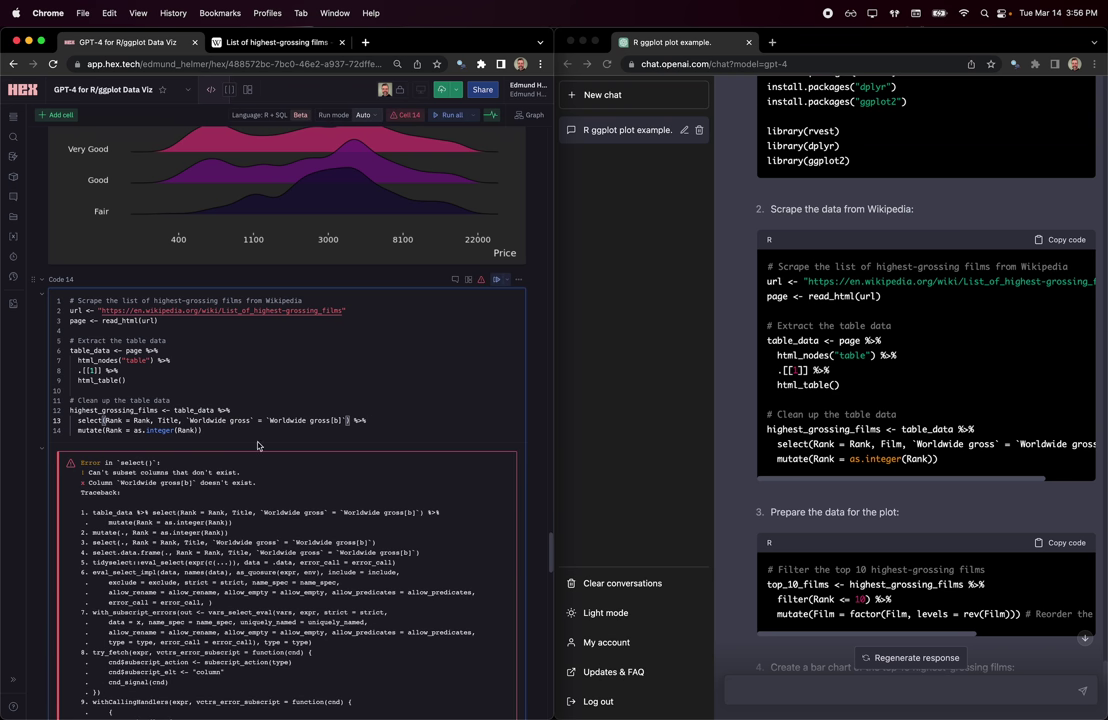
Rerun the head(table_data) cell and check the exact name of the worldwide gross column.
scroll(222, 420, down, 10)
scroll(222, 420, down, 15)
scroll(222, 420, up, 12)
scroll(222, 420, down, 3)
scroll(222, 420, down, 10)
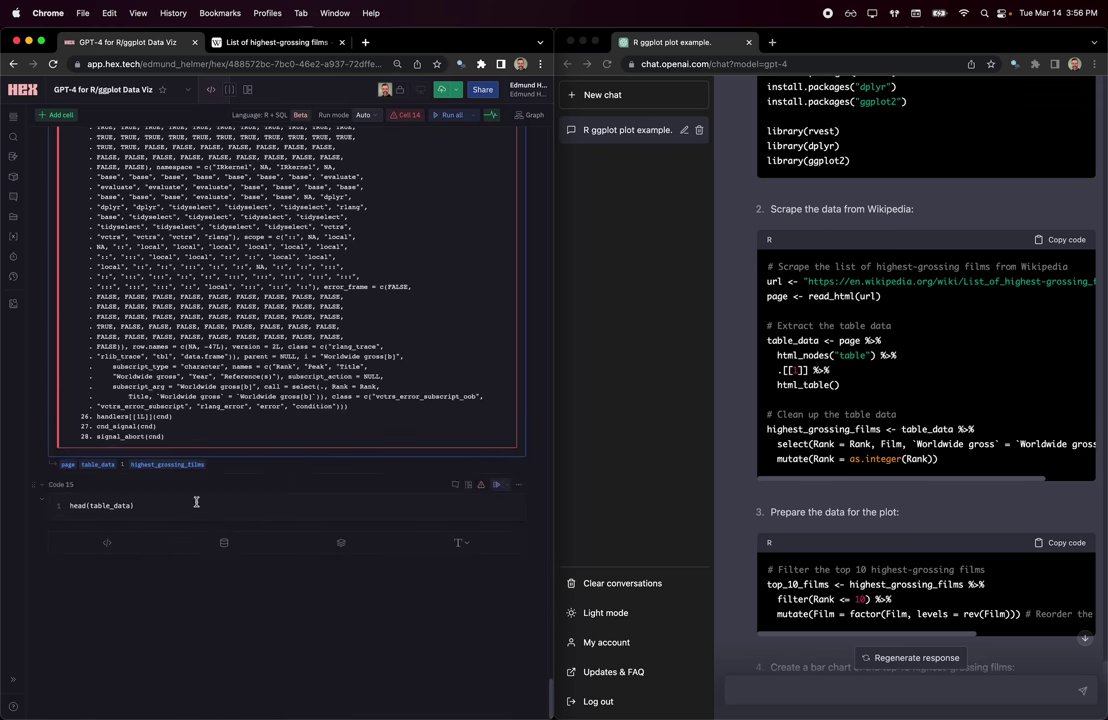
click(168, 510)
key(super+Return)
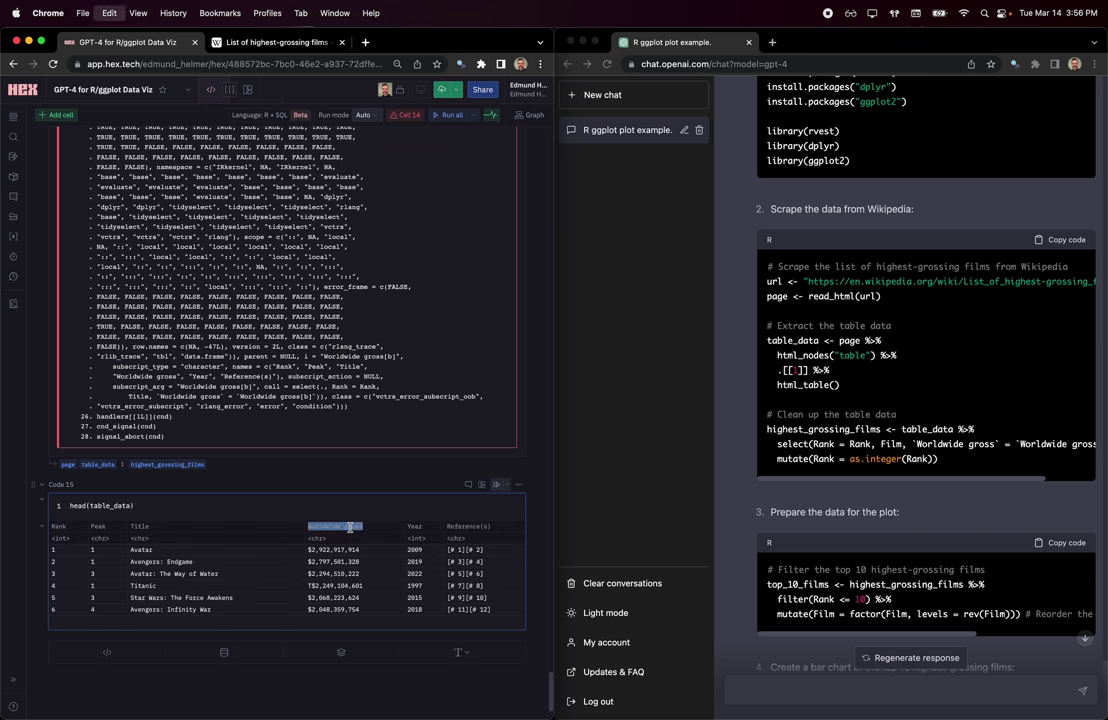
Rerun the scraping cell with `Worldwide gross` as the source column in select(), and delete the head(table_data) preview cell.
scroll(349, 524, up, 15)
scroll(350, 531, down, 5)
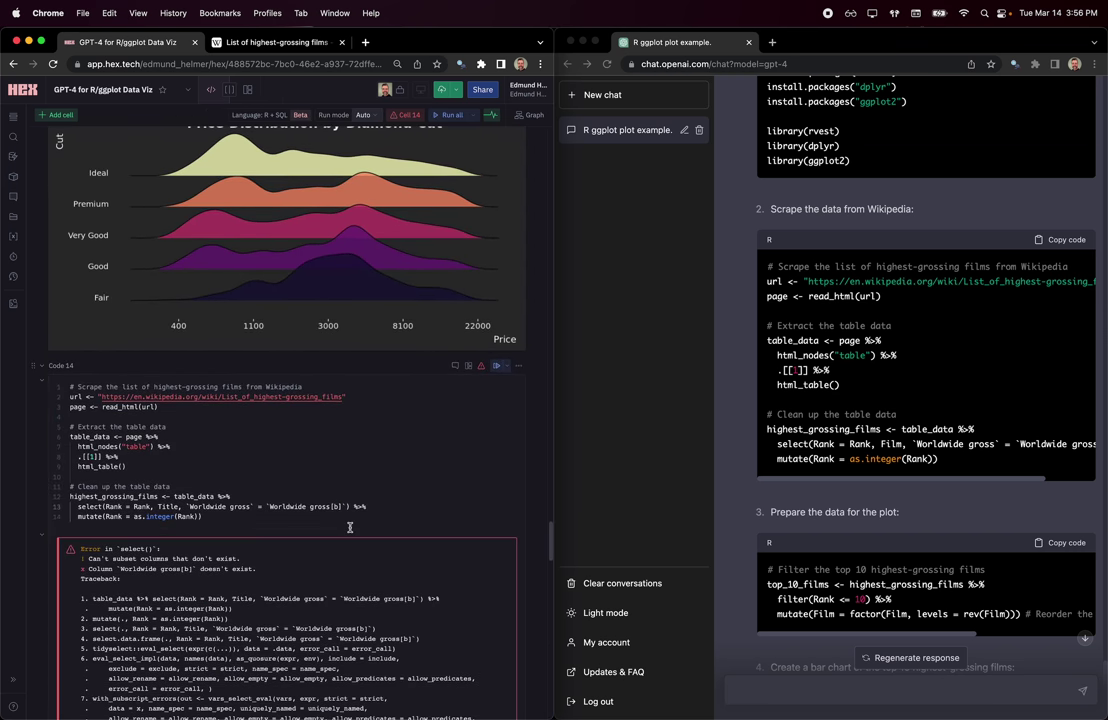
click(294, 509)
click(339, 507)
key(BackSpace)
key(BackSpace)
key(BackSpace)
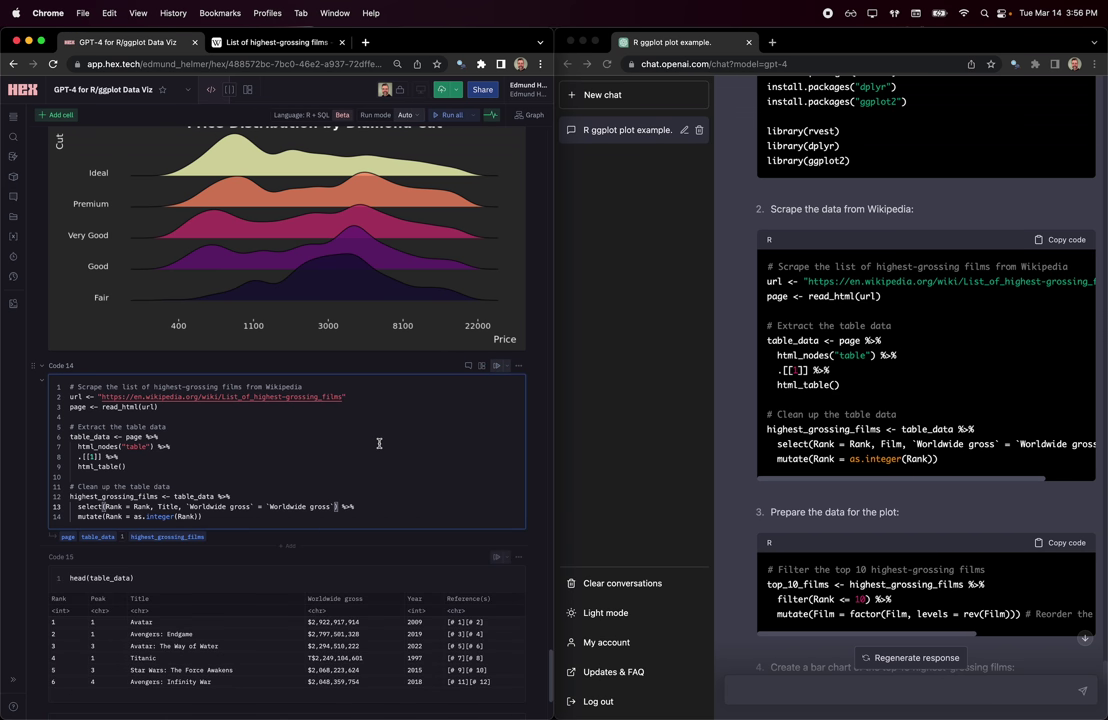
scroll(379, 443, down, 3)
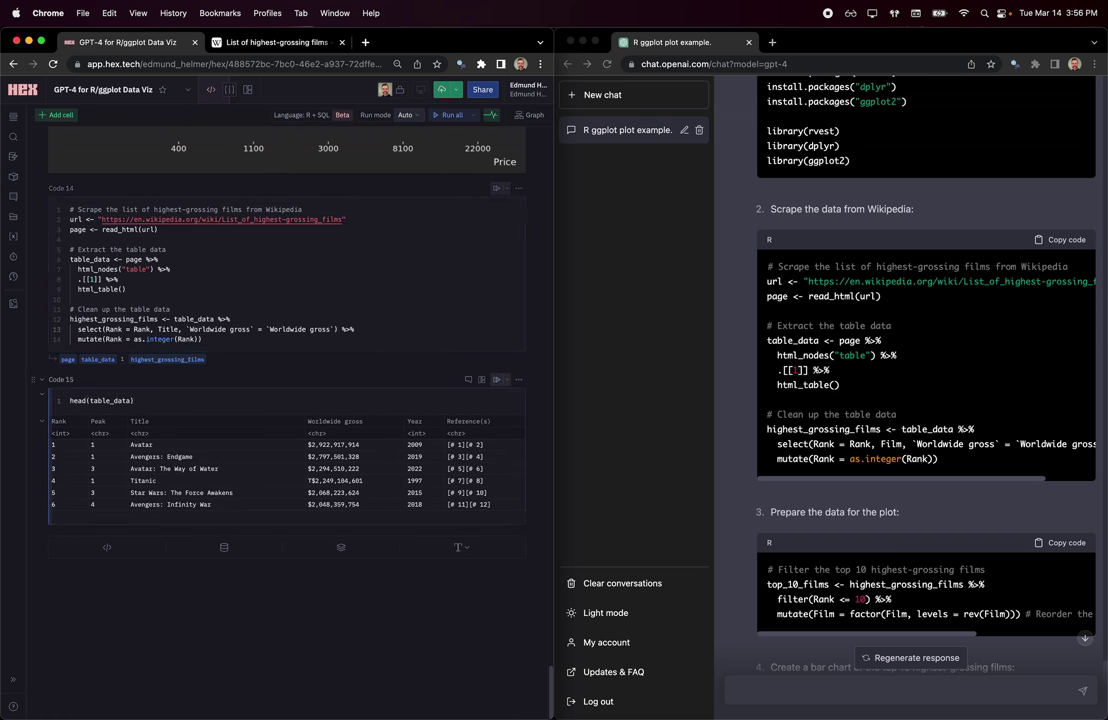
key(super+shift+BackSpace)
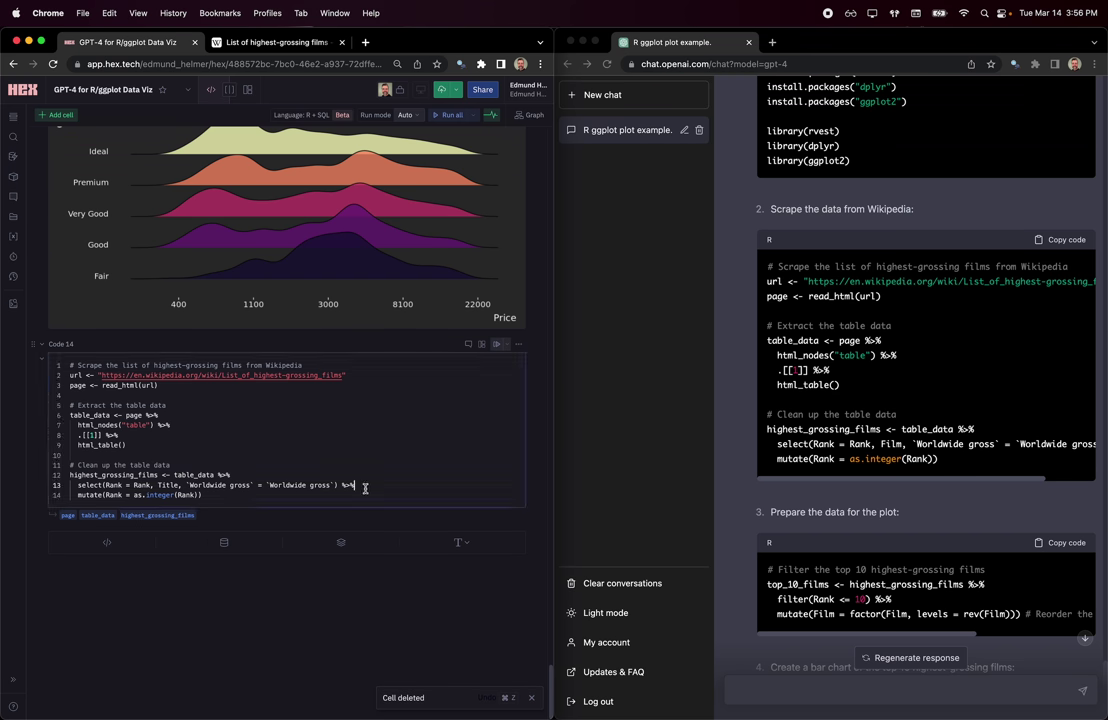
Tell ChatGPT "It looks like that had an error that I had to fix by changing one line to this", followed by the corrected select() line.
click(811, 679)
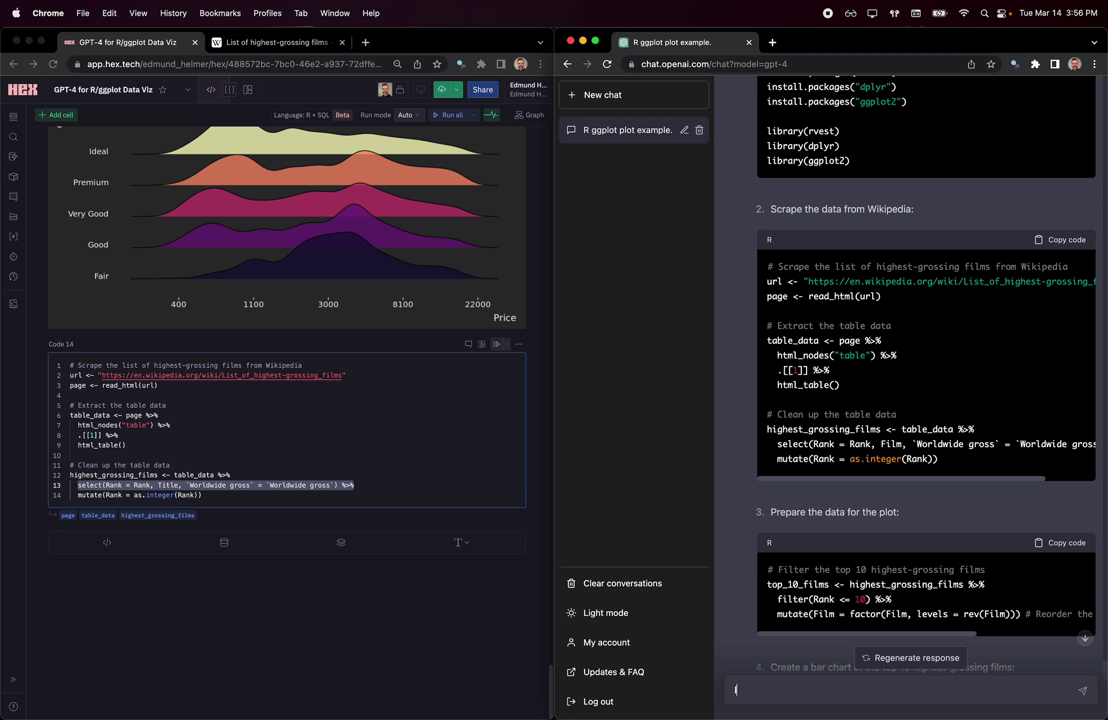
text(It looks like that had an error that I had to fix b)
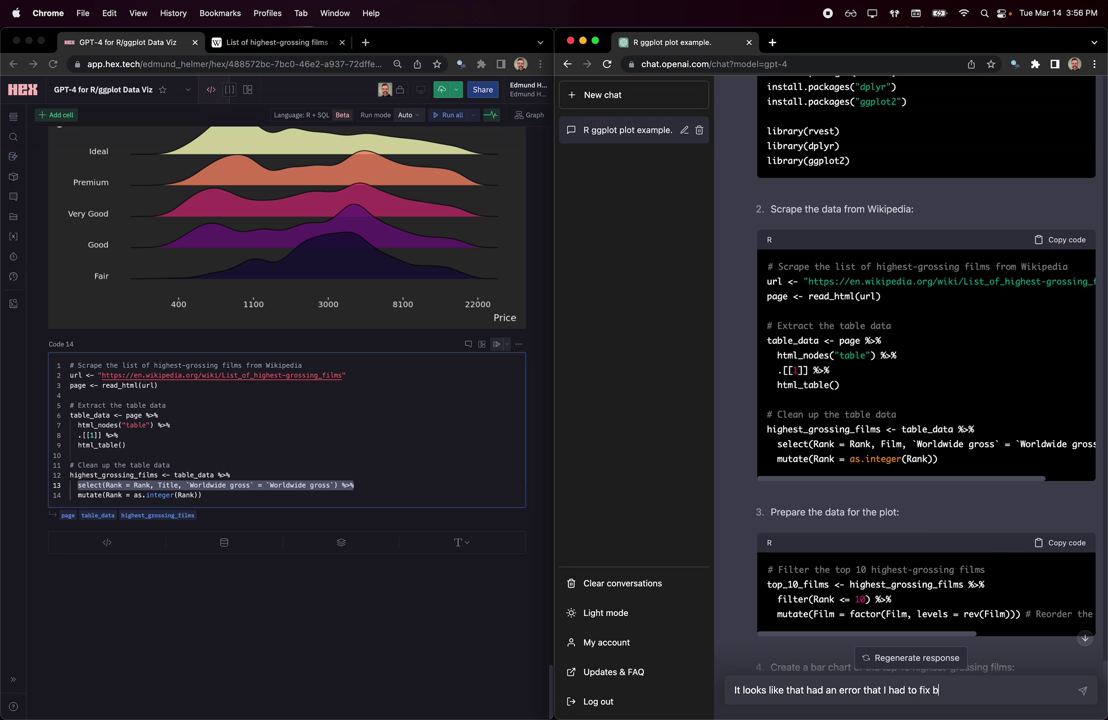
text(y changi)
text(ng lin)
key(BackSpace)
key(BackSpace)
key(BackSpace)
text(one)
text(select(Rank = Rank, Title, `Worldwide gross` = `Worldwide gross`) %>%)
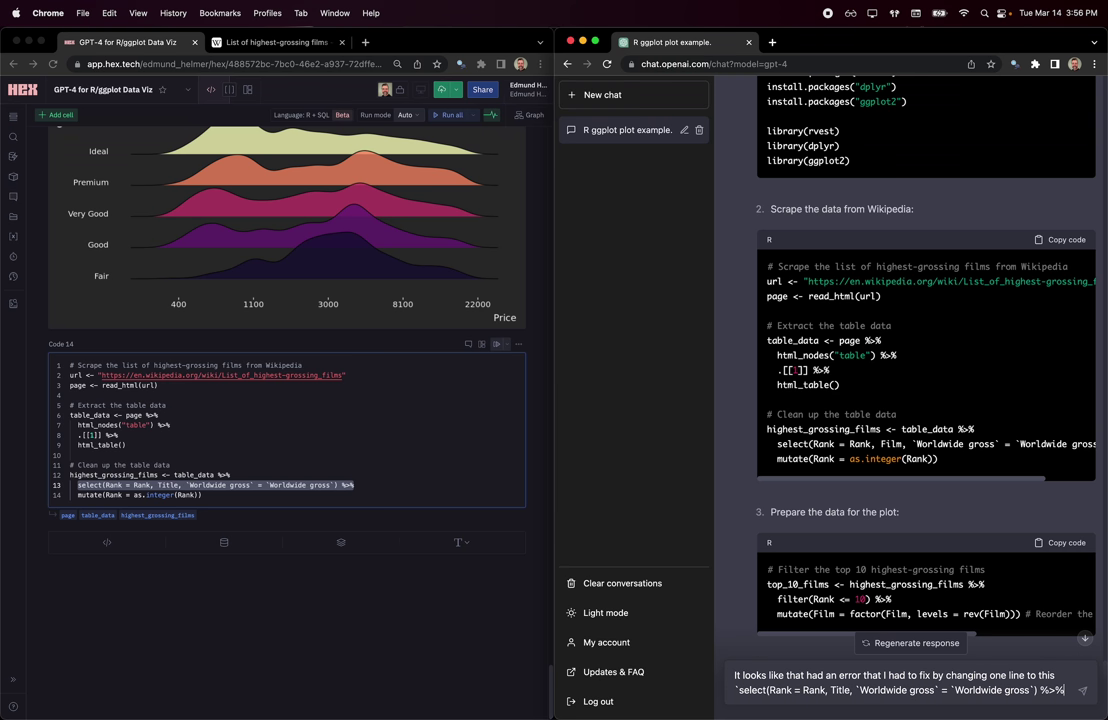
key(Return)
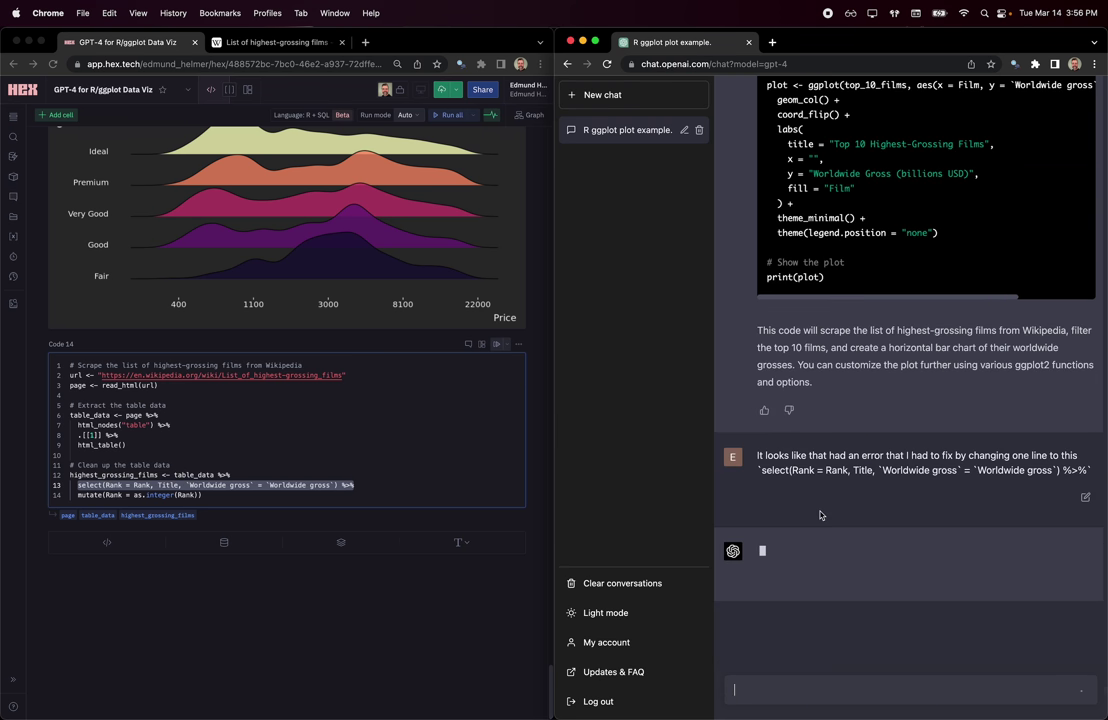
Add an R cell below the scraping cell with ChatGPT's code for filtering the top 10 highest-grossing films, and run it.
click(265, 464)
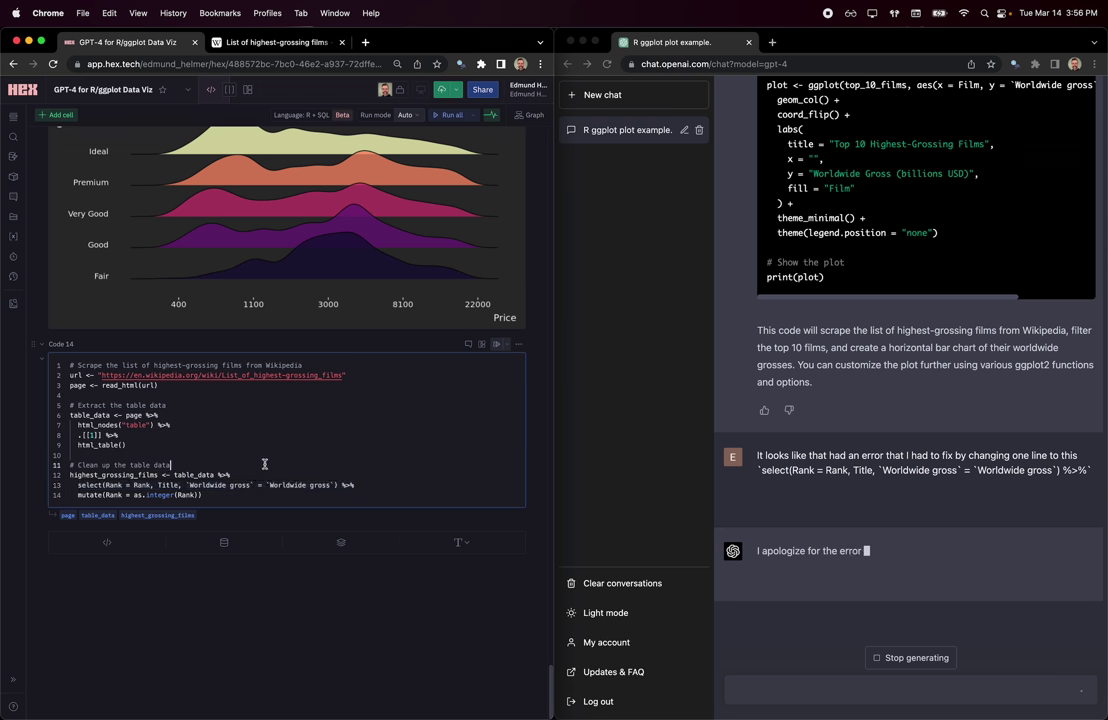
scroll(818, 374, up, 3)
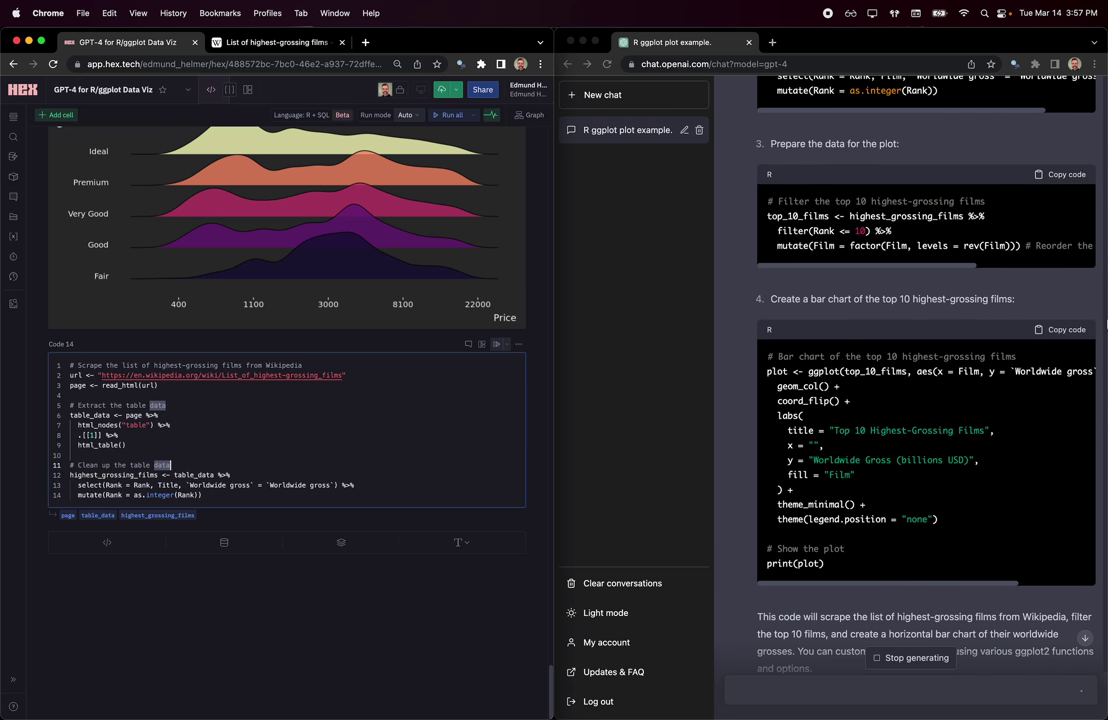
scroll(1053, 265, up, 2)
scroll(1062, 262, up, 3)
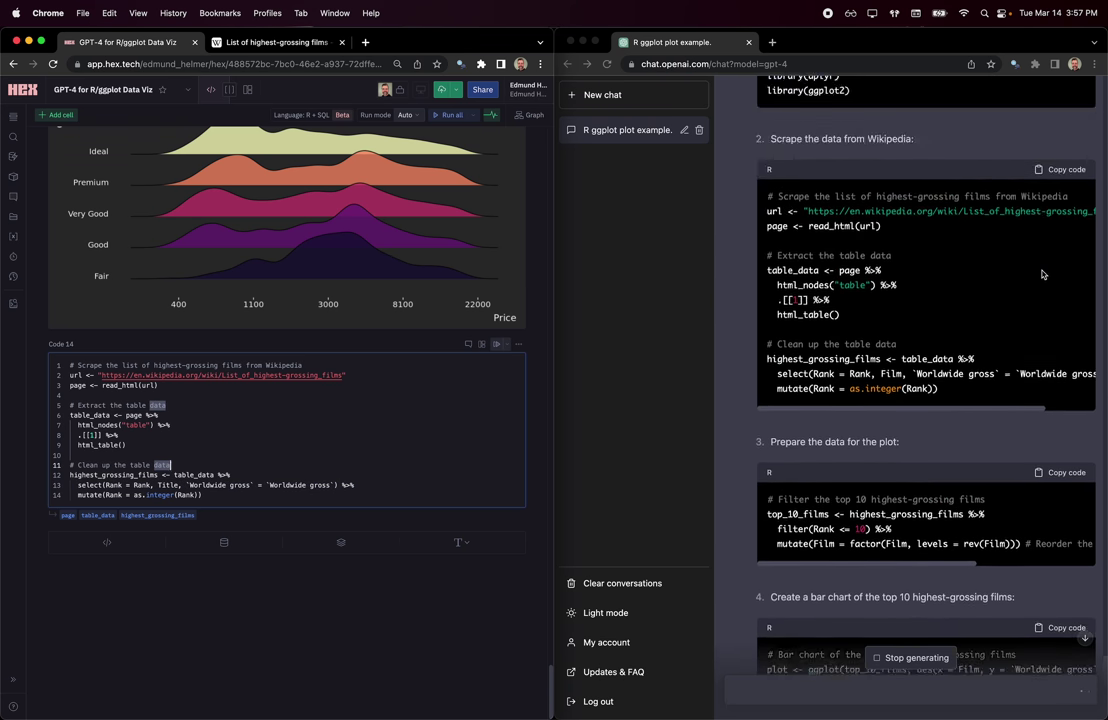
click(1061, 414)
click(181, 544)
key(cmd+v)
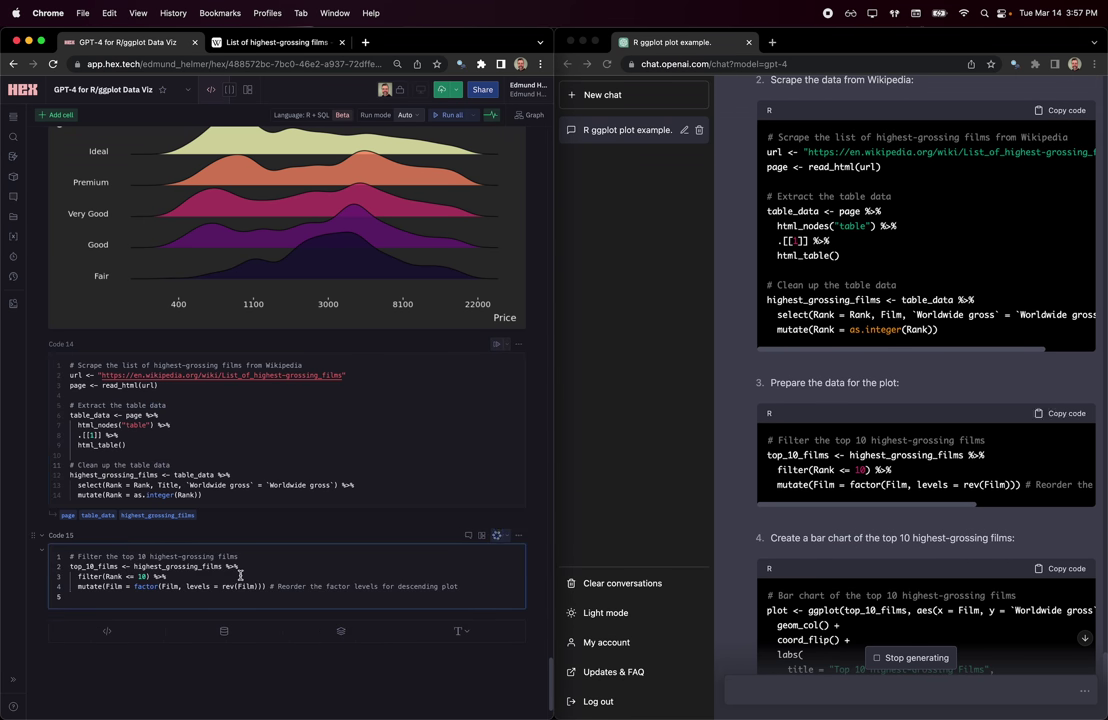
click(1062, 568)
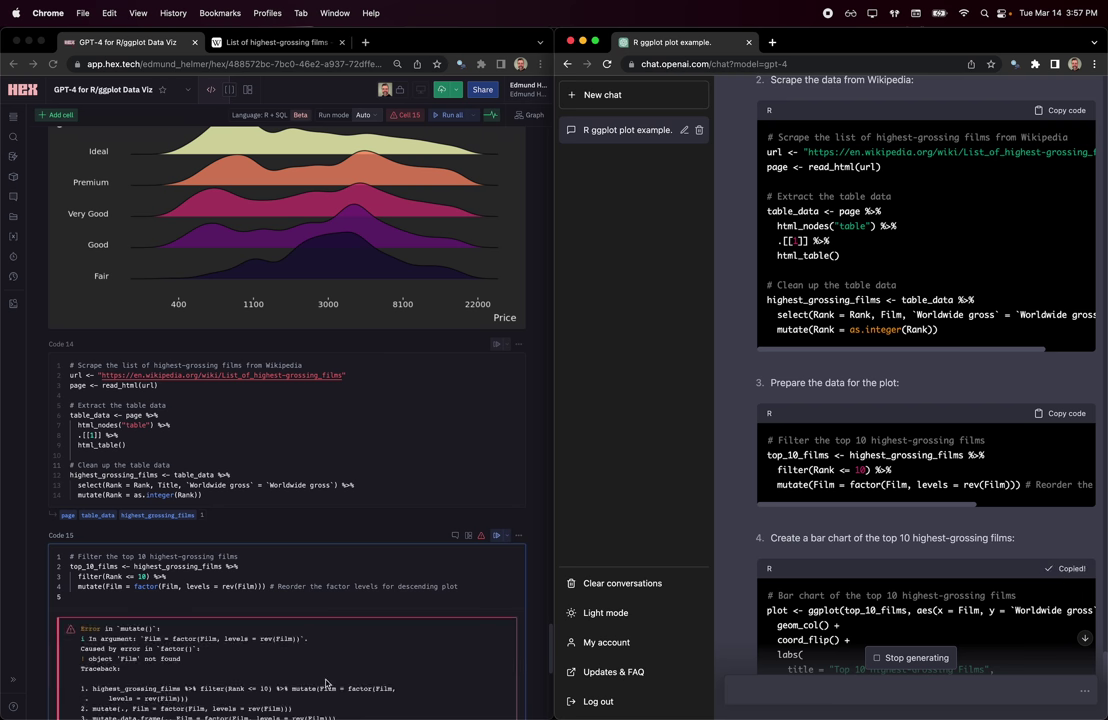
scroll(310, 560, down, 3)
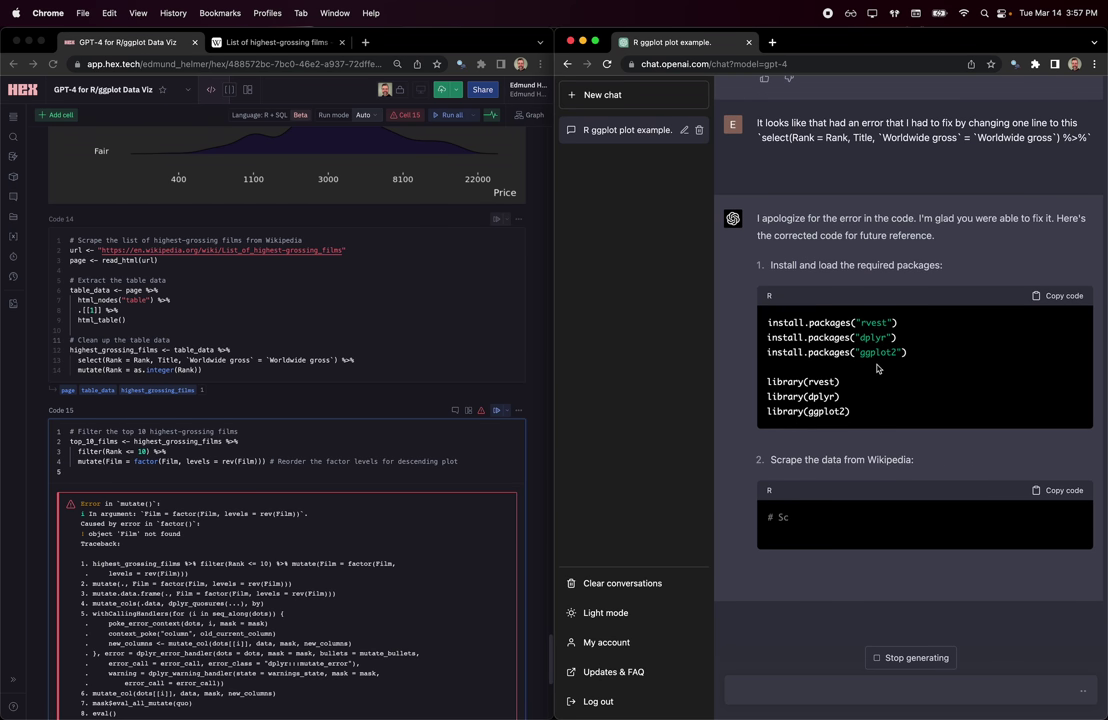
Replace the top-10 filter cell's contents with the data preparation code from ChatGPT's corrected answer, and rerun the cell.
click(440, 451)
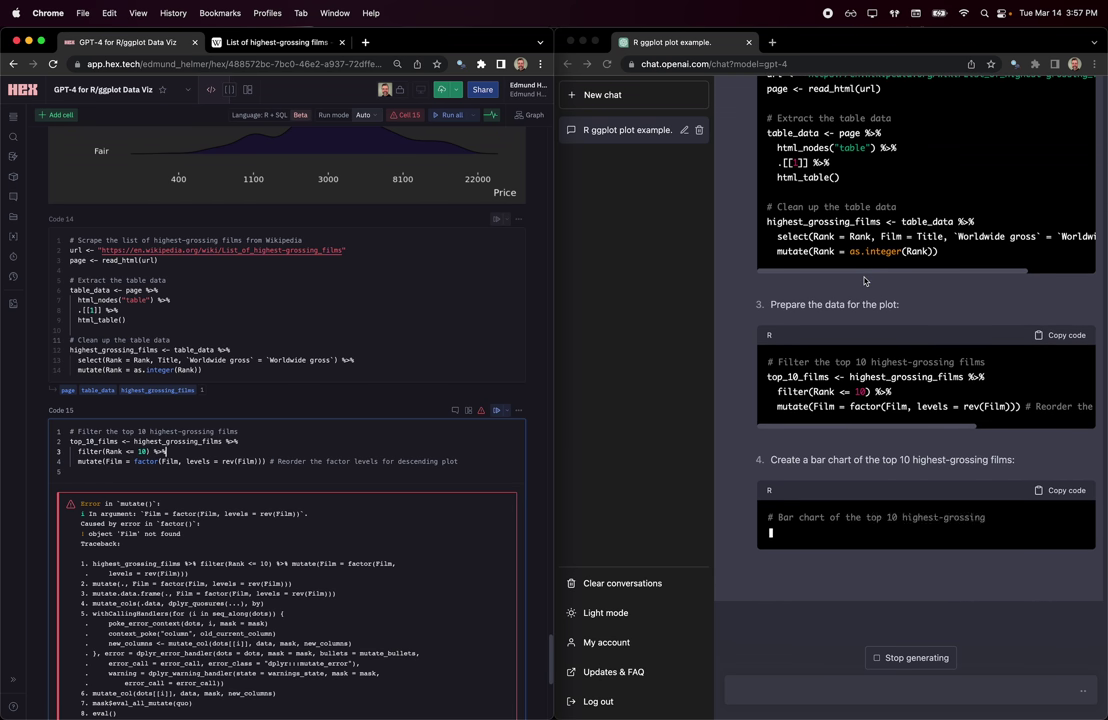
right_click(742, 288)
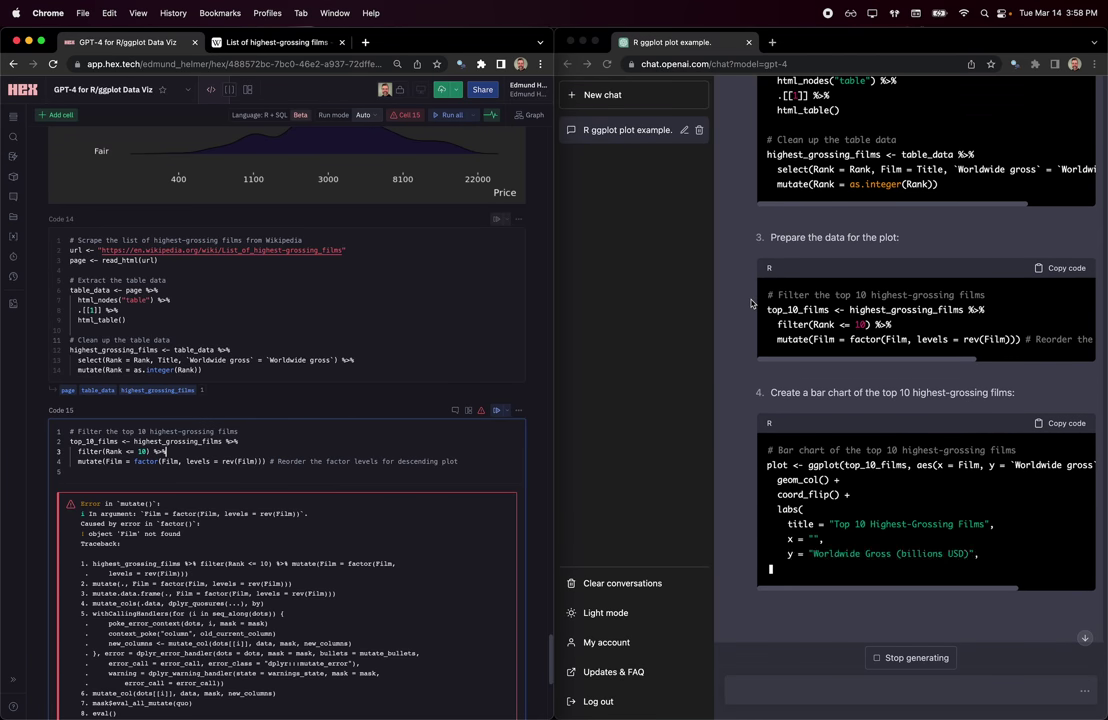
click(1062, 268)
scroll(386, 439, down, 10)
scroll(386, 439, up, 6)
click(307, 362)
key(super+a)
key(super+v)
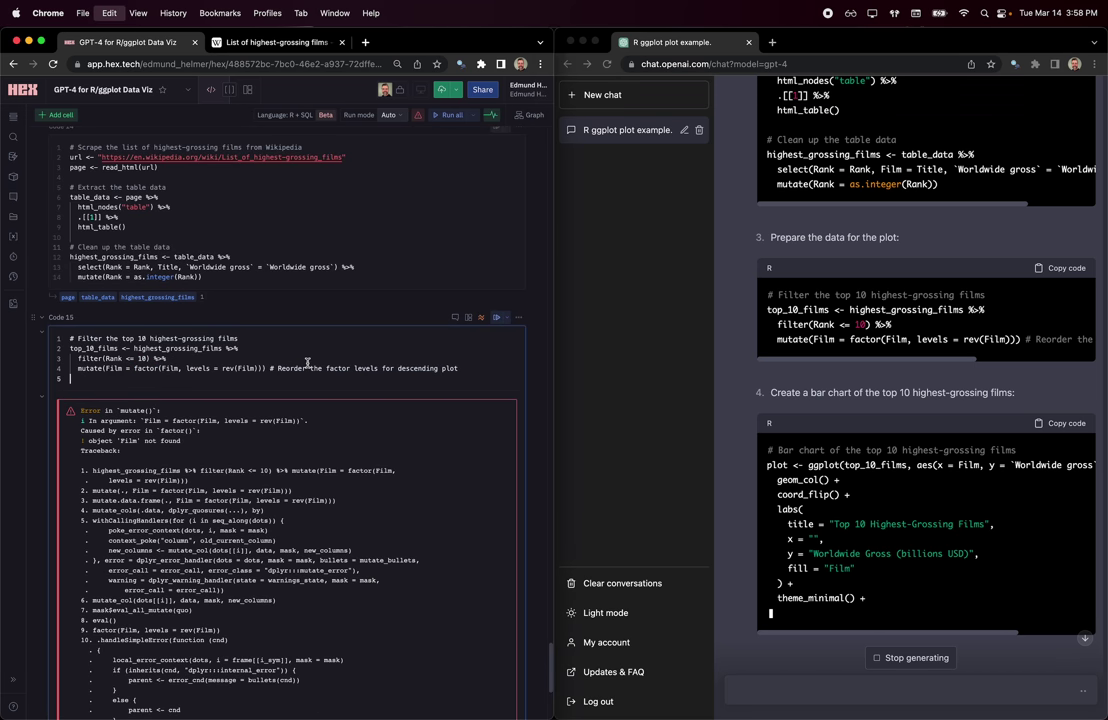
key(super+Return)
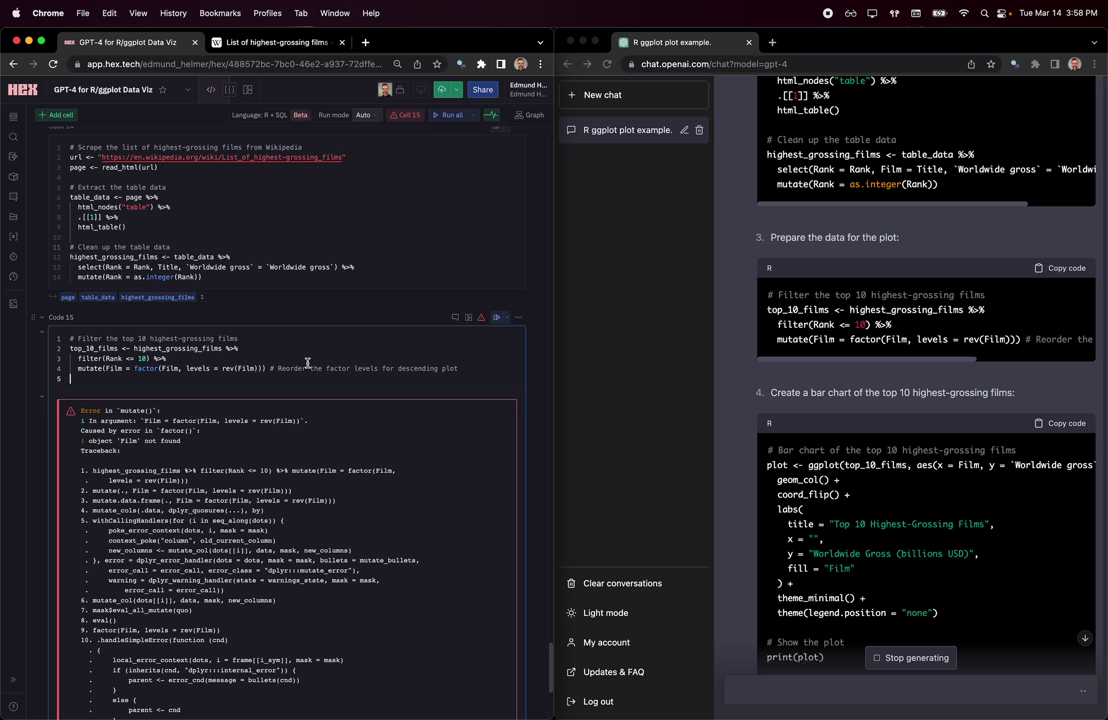
Replace all three Film references in the filter cell's mutate() line with Title, and rerun the cell.
scroll(307, 362, up, 1)
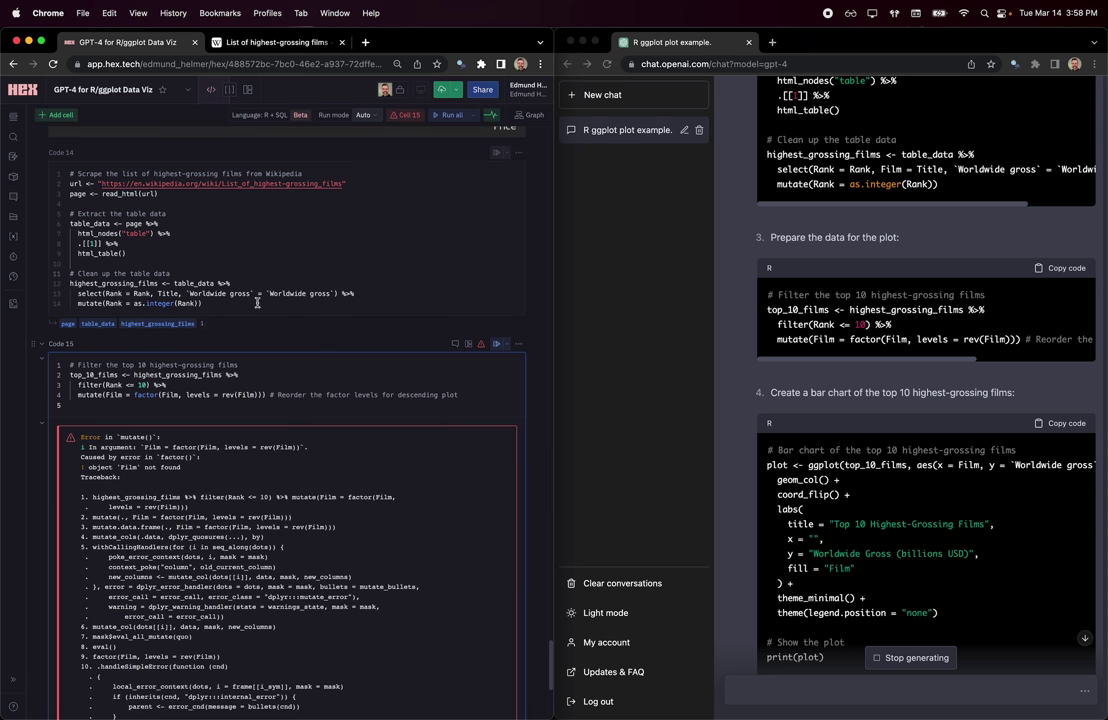
click(172, 293)
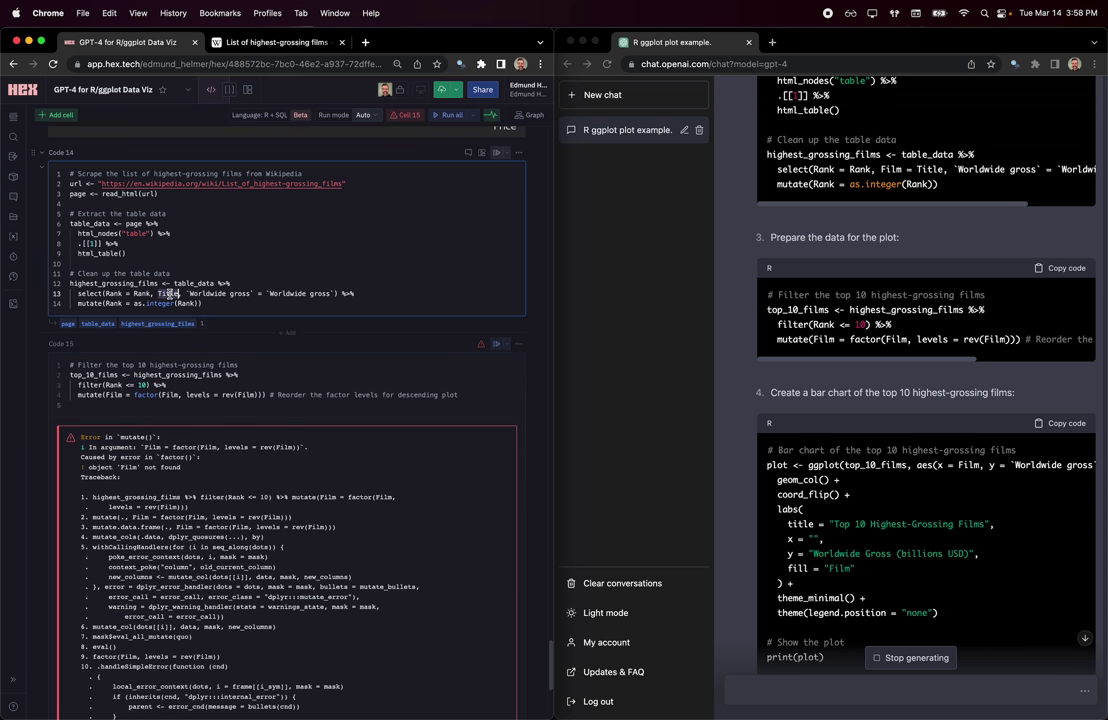
click(117, 396)
key(super+d)
key(super+d)
key(super+d)
key(super+v)
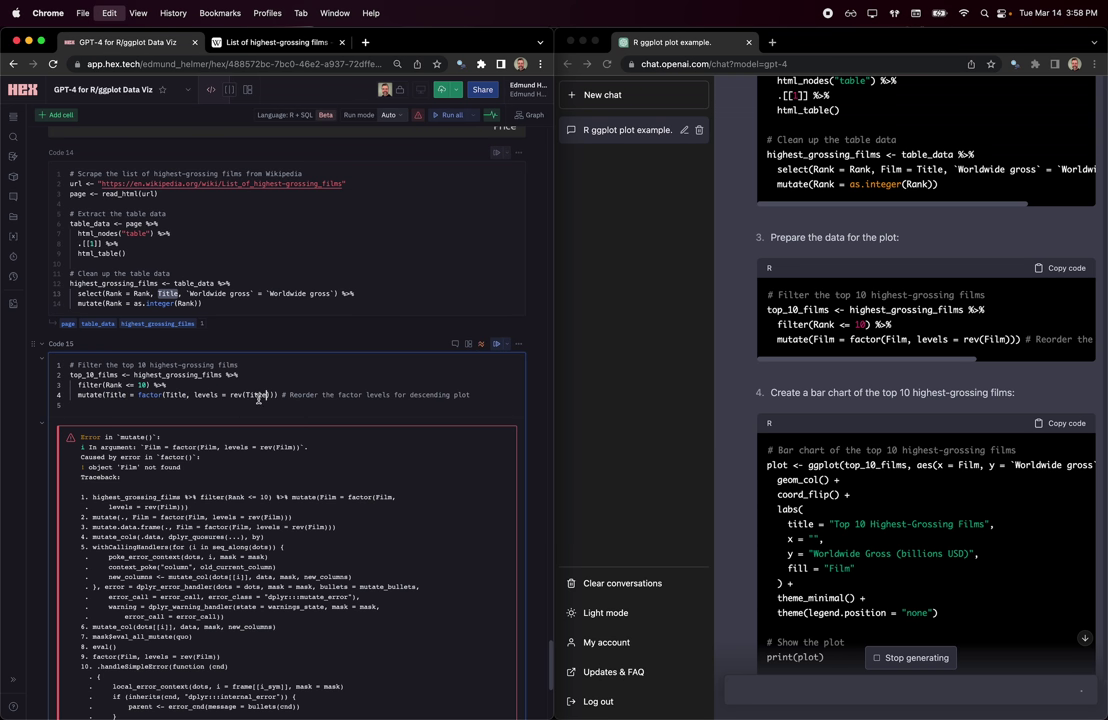
key(super+Return)
Compare with ChatGPT's corrected scraping code and undo the Film-to-Title replacements in the filter cell.
scroll(880, 238, up, 3)
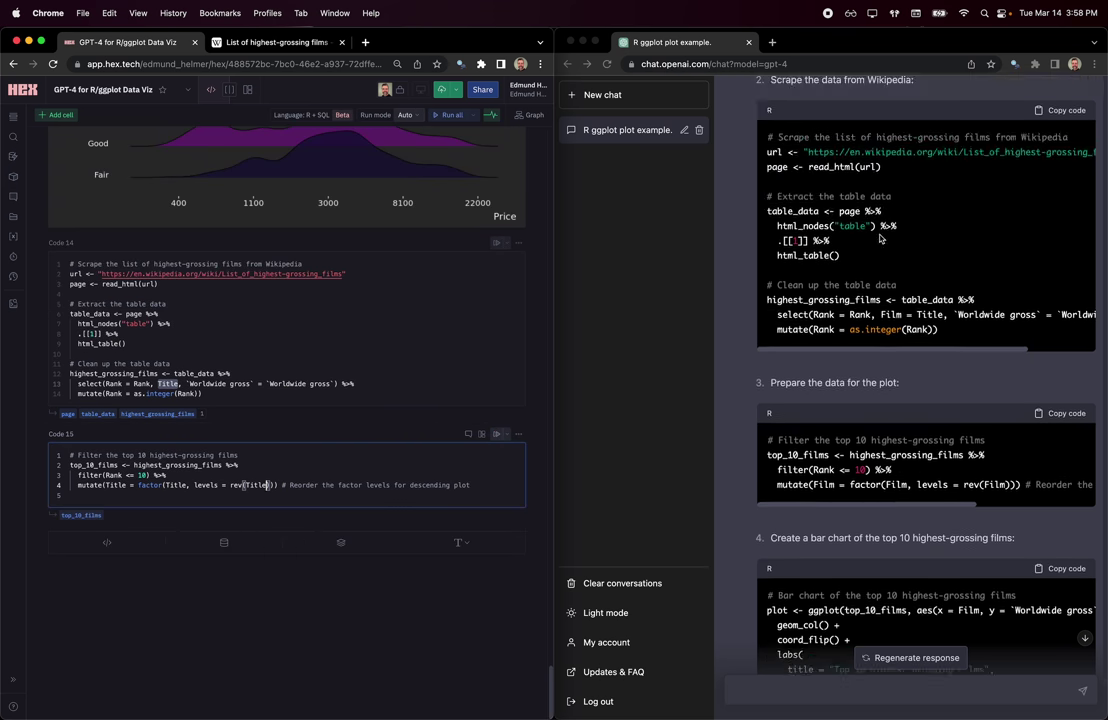
scroll(840, 290, up, 2)
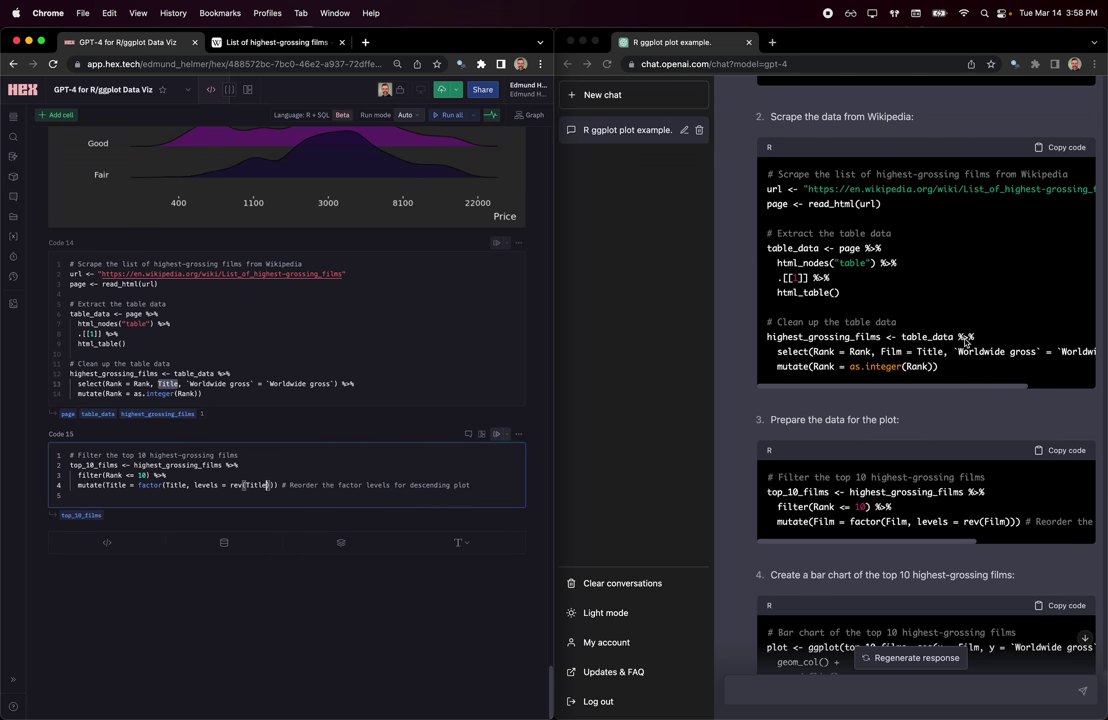
click(952, 372)
click(376, 460)
key(super+z)
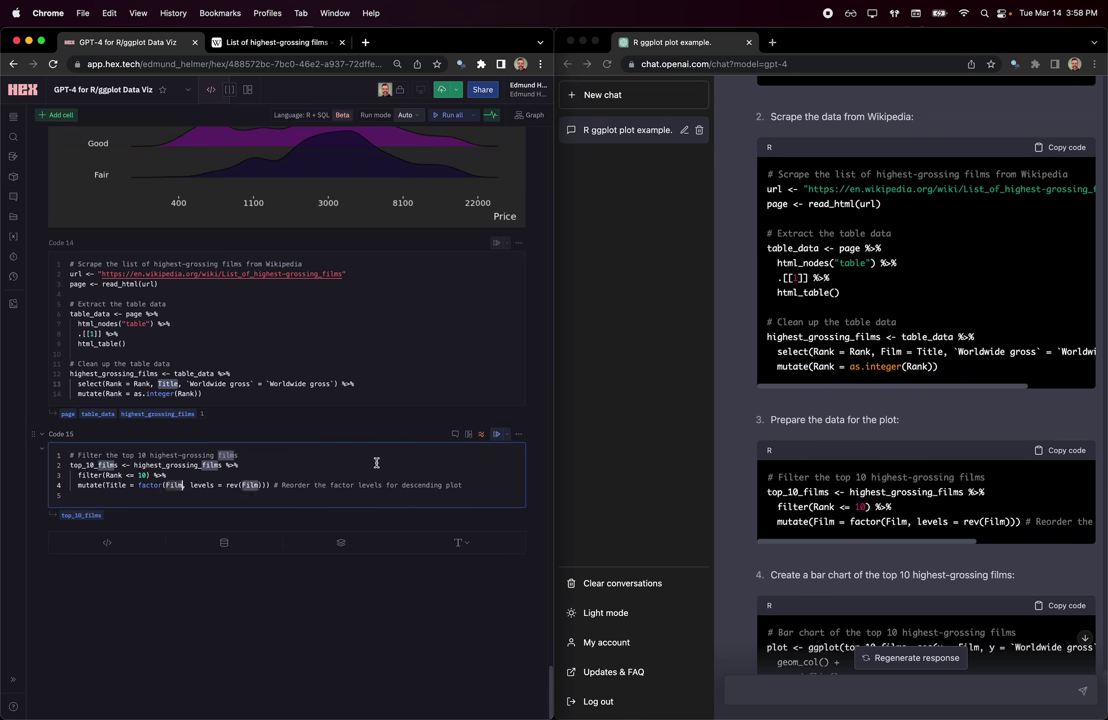
key(super+z)
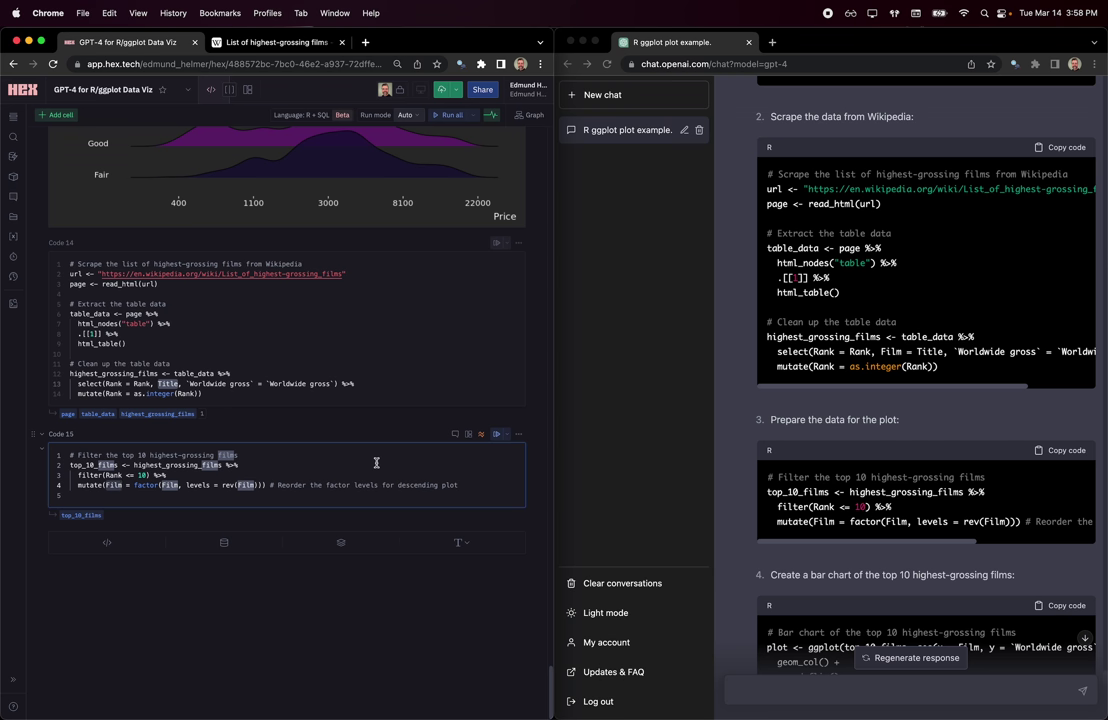
key(super+a)
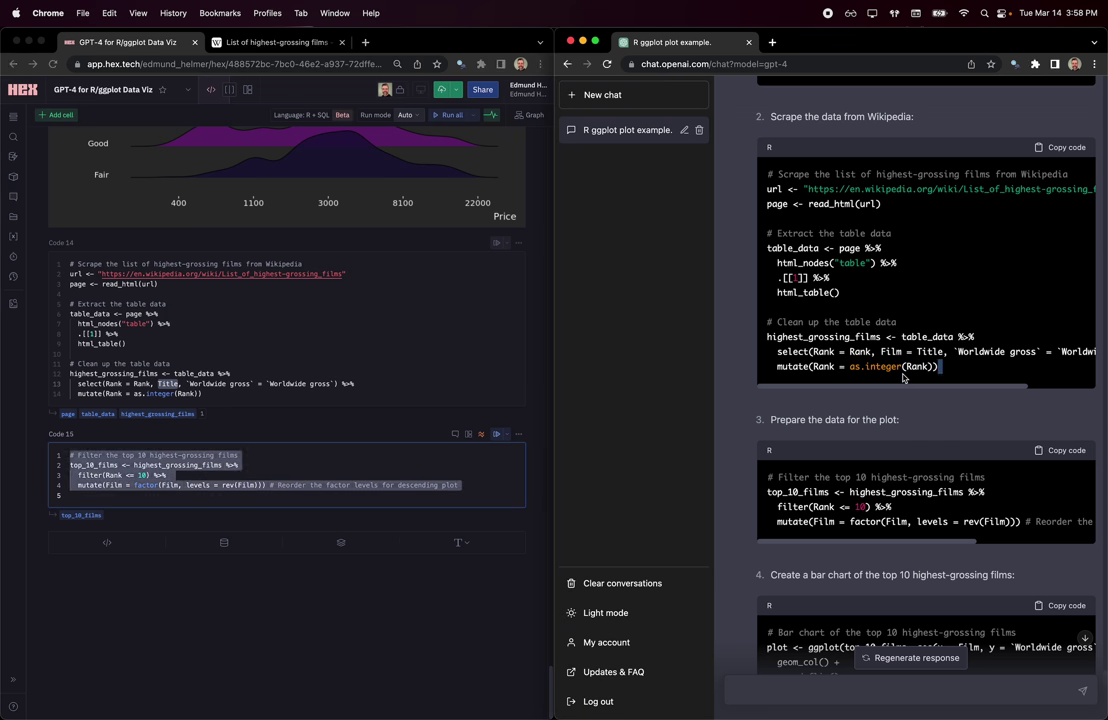
Try replacing the clean-up block at the end of the scraping cell with ChatGPT's corrected version.
drag(945, 367, 760, 322)
key(super+c)
click(257, 396)
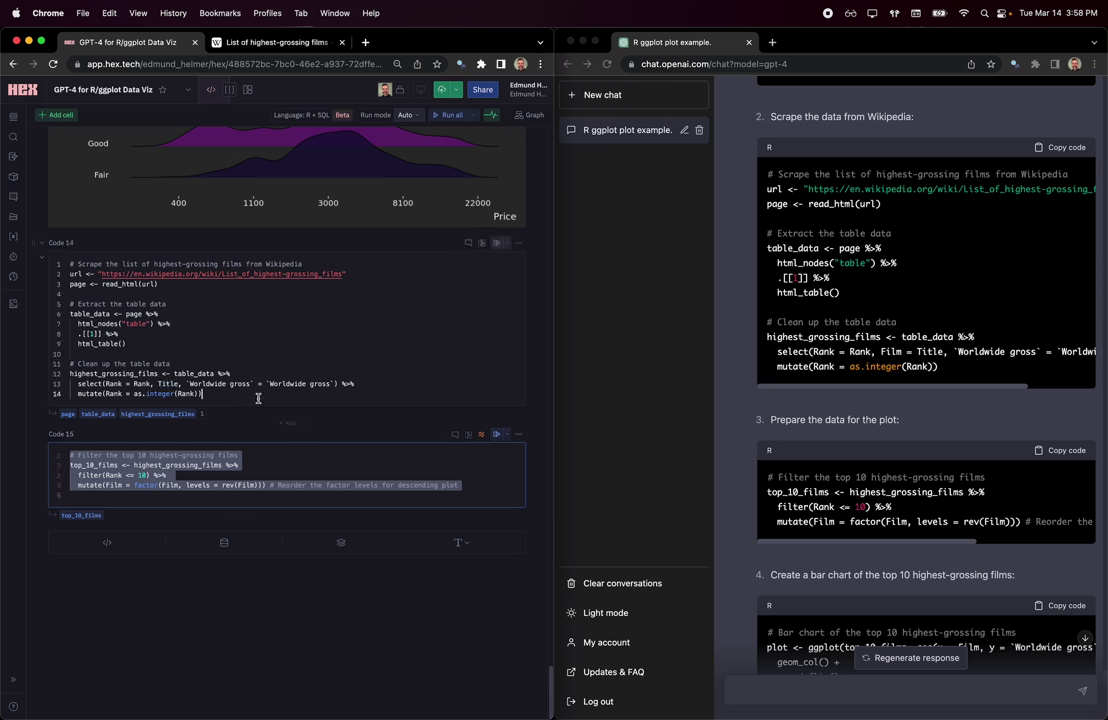
drag(257, 396, 68, 362)
key(super+v)
key(BackSpace)
drag(158, 384, 186, 384)
key(BackSpace)
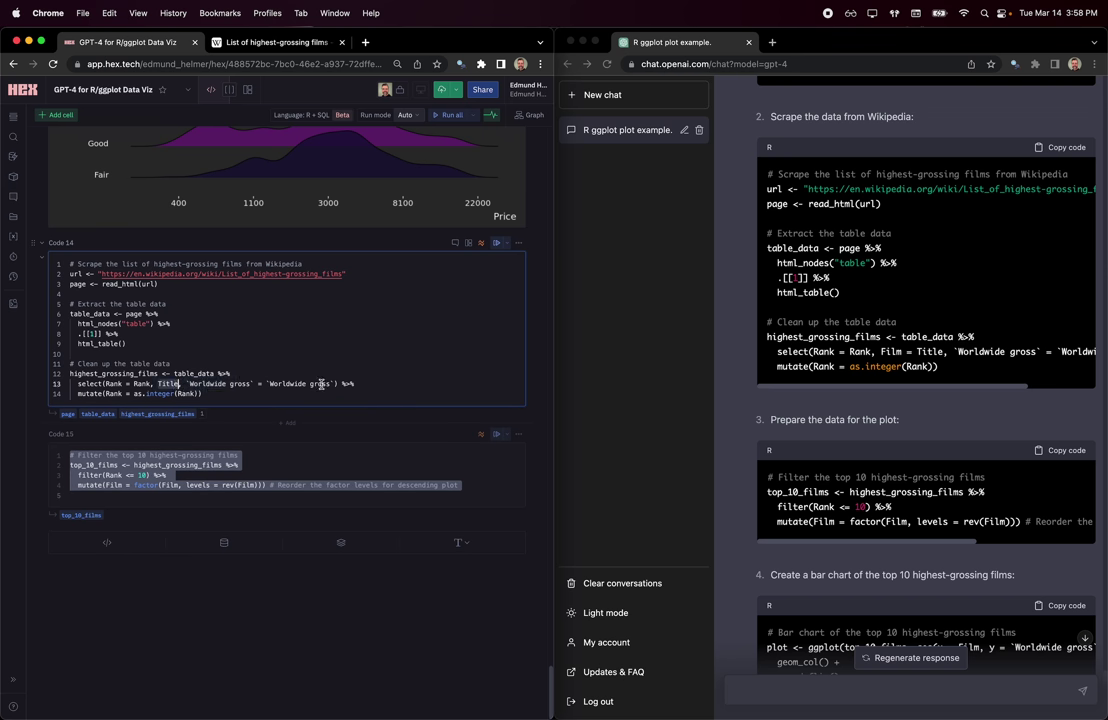
Use ChatGPT's corrected clean-up block with Film = Title in the scraping cell's select() call, and rerun the scraping and filter cells.
click(312, 395)
key(super+z)
key(super+z)
click(162, 378)
click(195, 383)
click(326, 383)
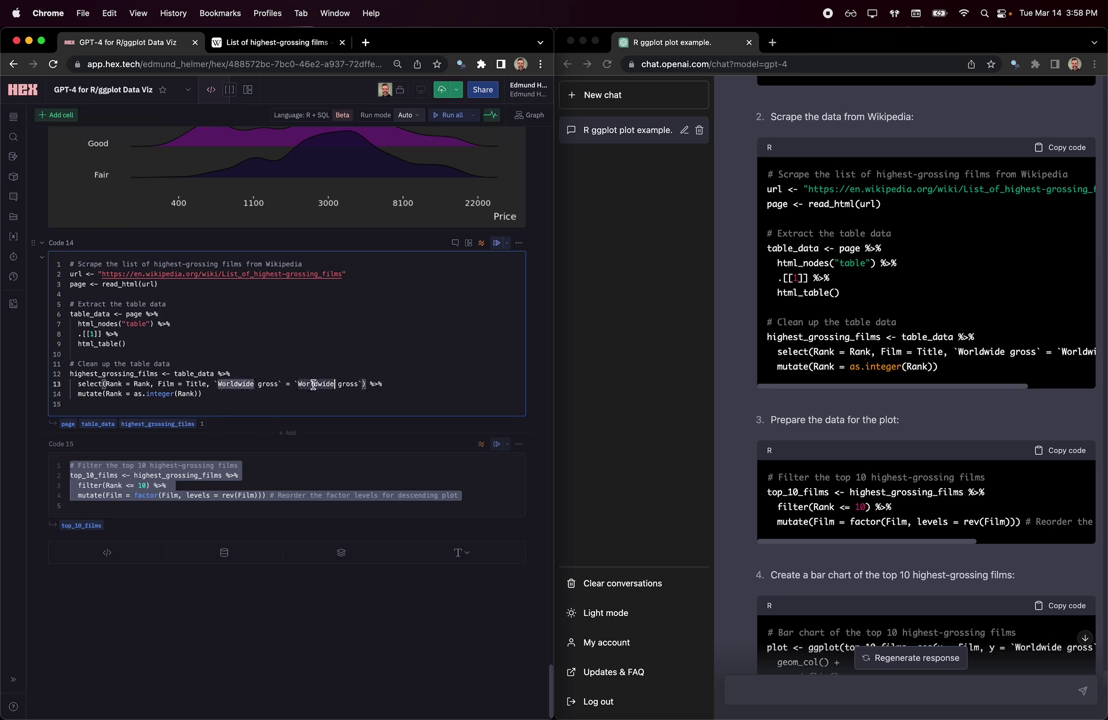
click(179, 405)
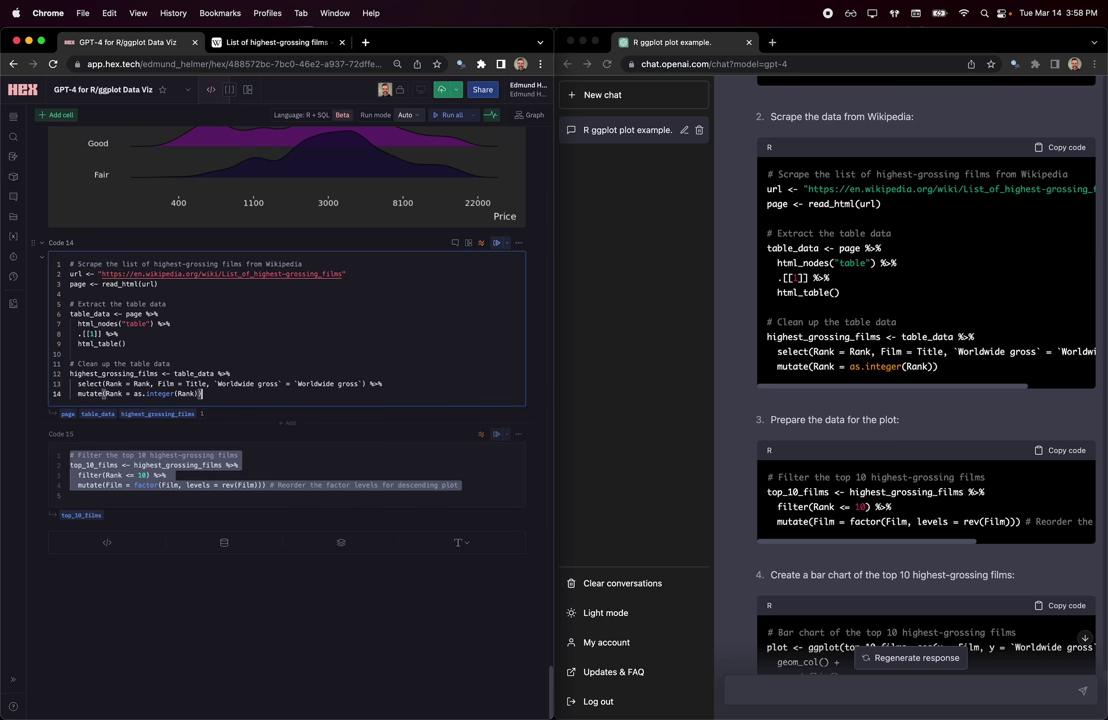
key(super+Return)
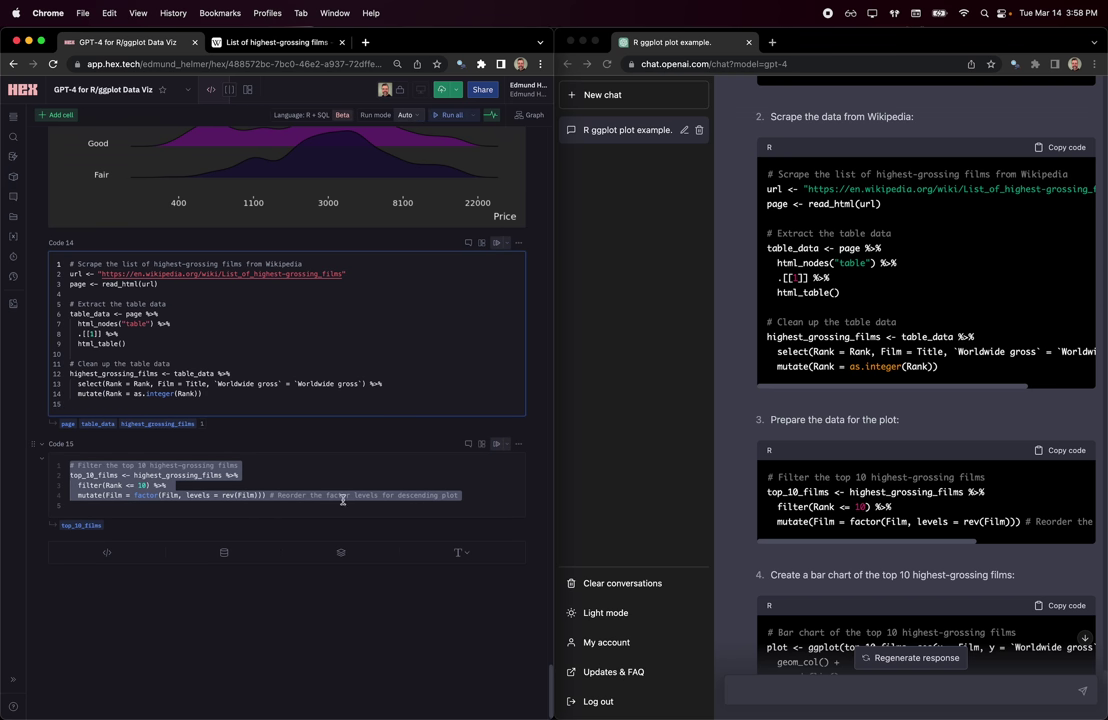
click(326, 481)
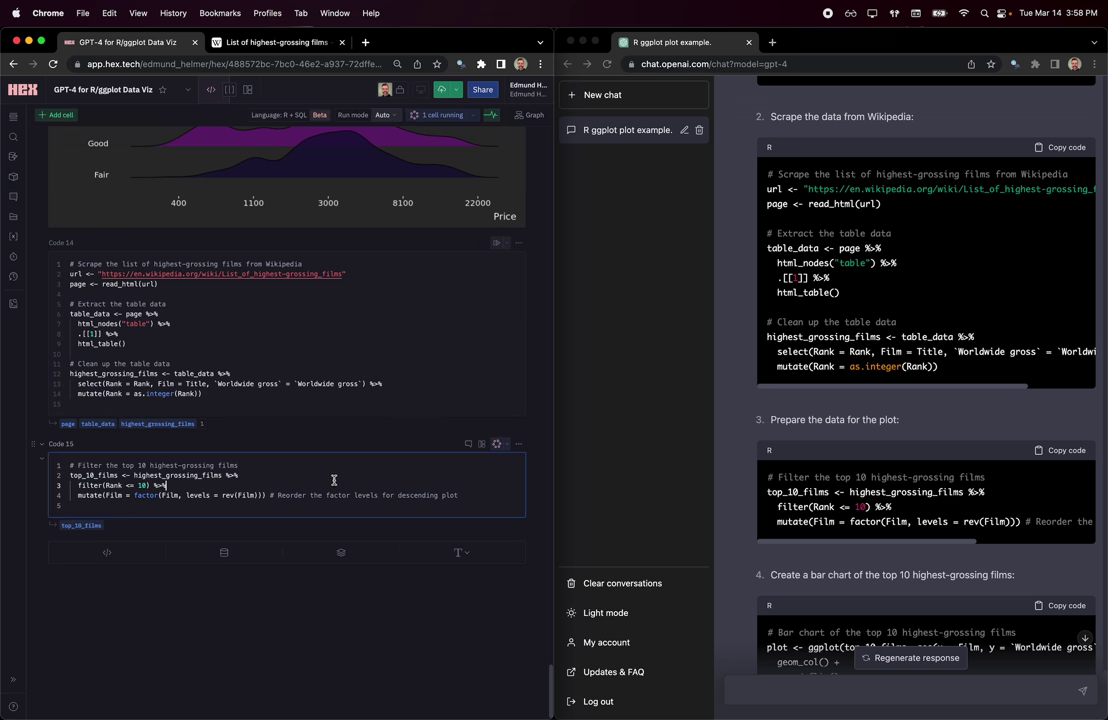
Add an R cell below the filter cell with ChatGPT's top 10 bar chart code, run it, and check the plotted chart.
scroll(888, 493, down, 2)
scroll(888, 493, down, 5)
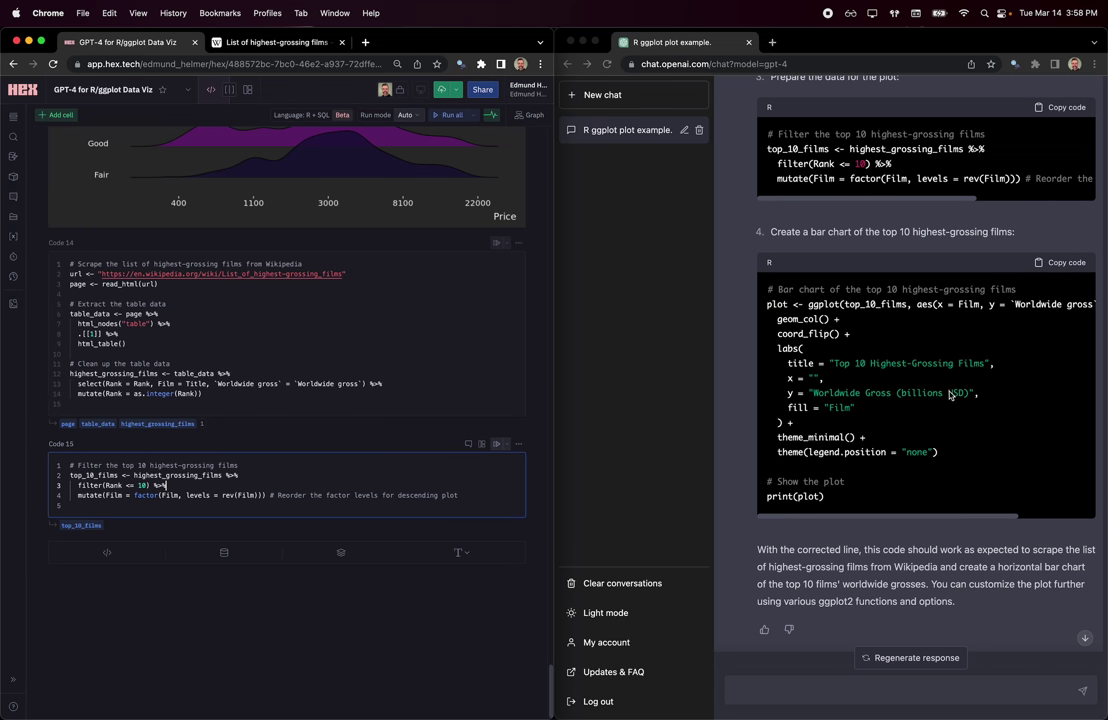
scroll(952, 394, up, 1)
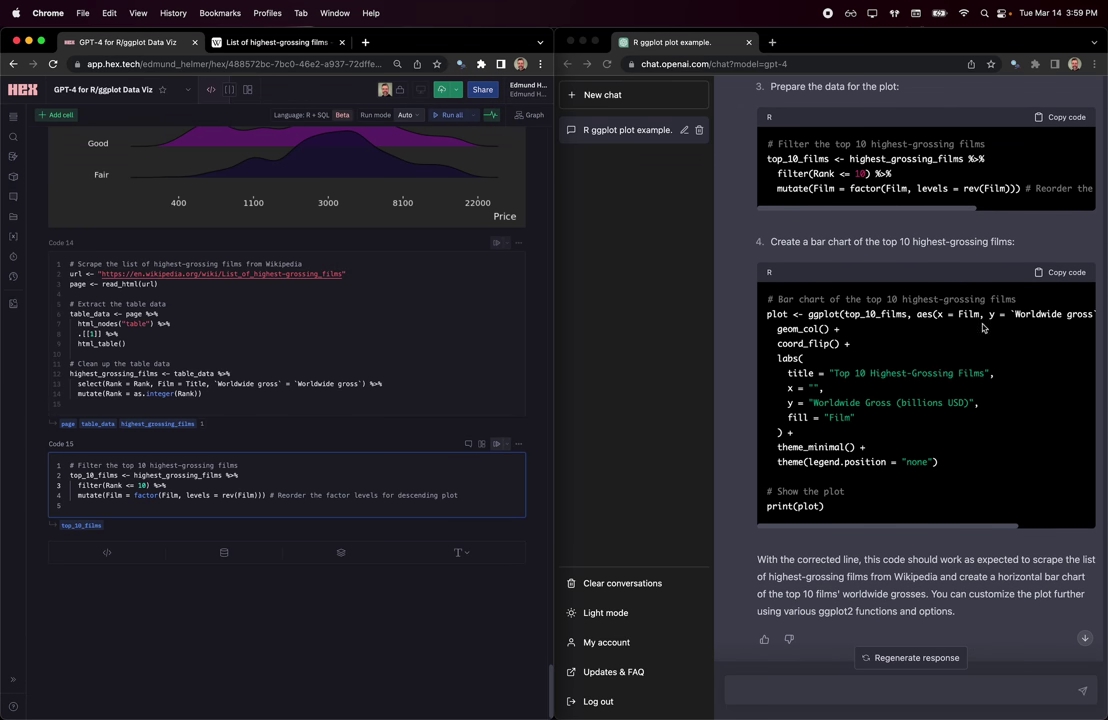
click(1060, 272)
click(107, 552)
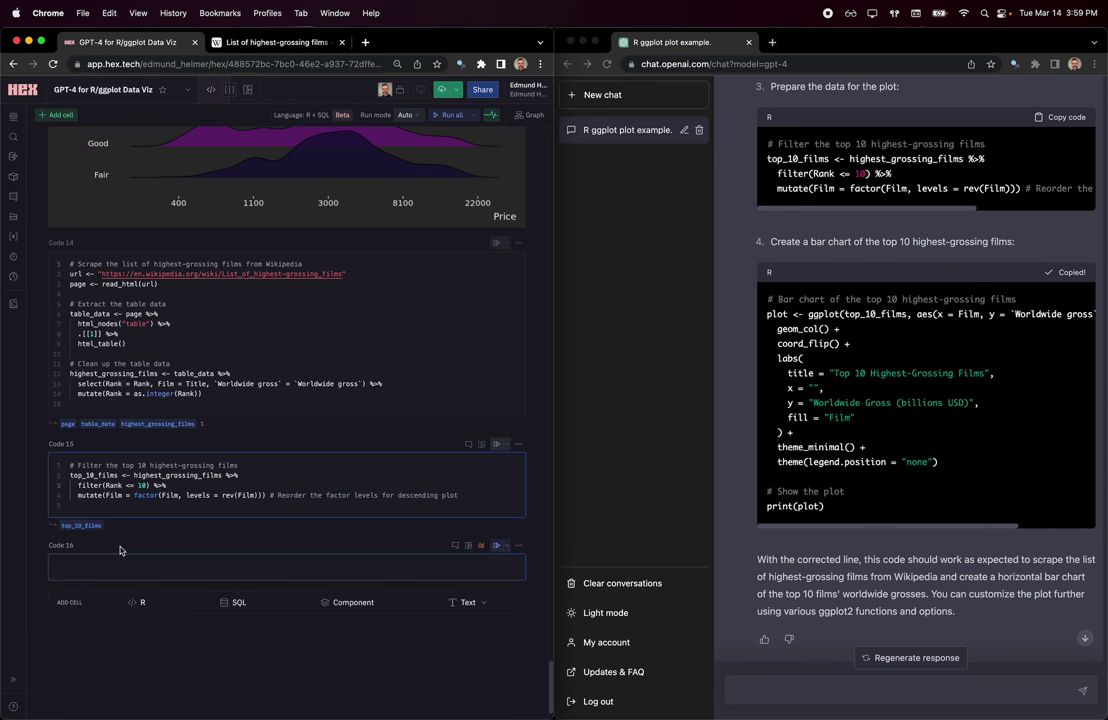
key(super+v)
scroll(348, 457, down, 4)
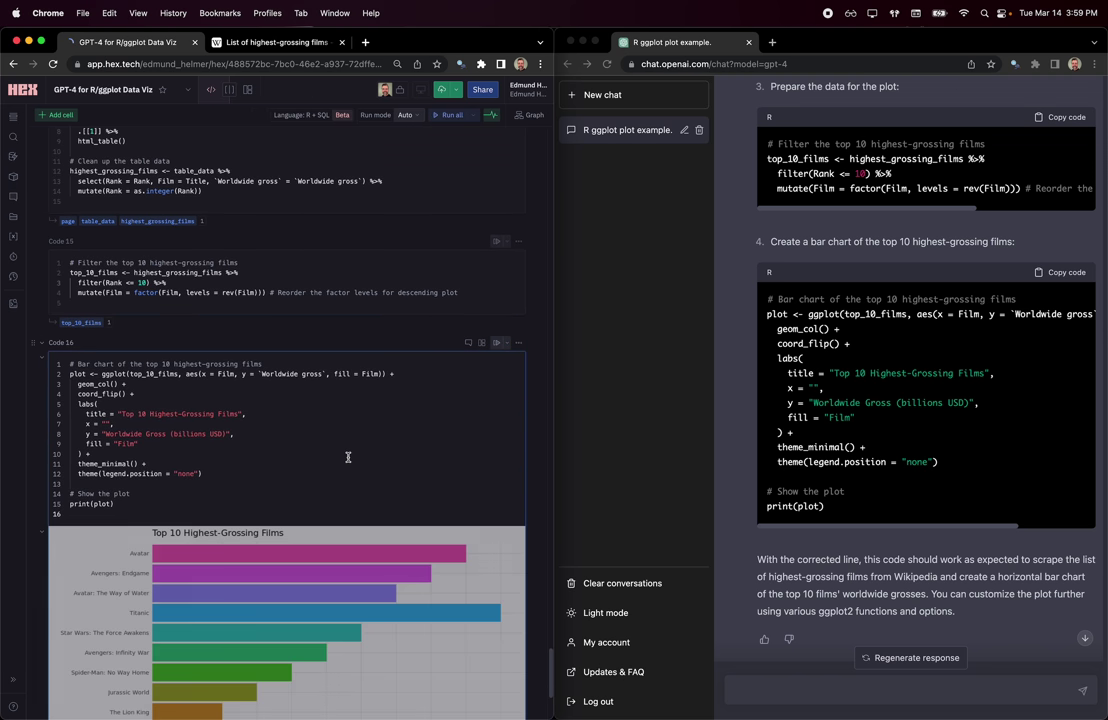
scroll(348, 459, down, 3)
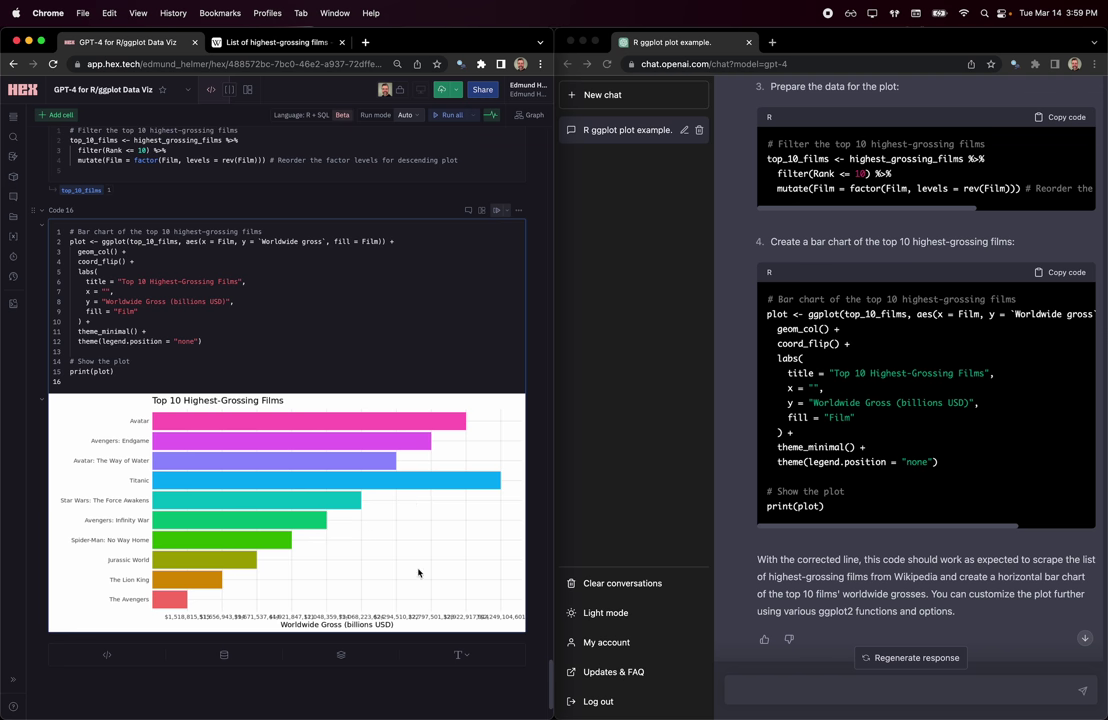
scroll(265, 439, down, 1)
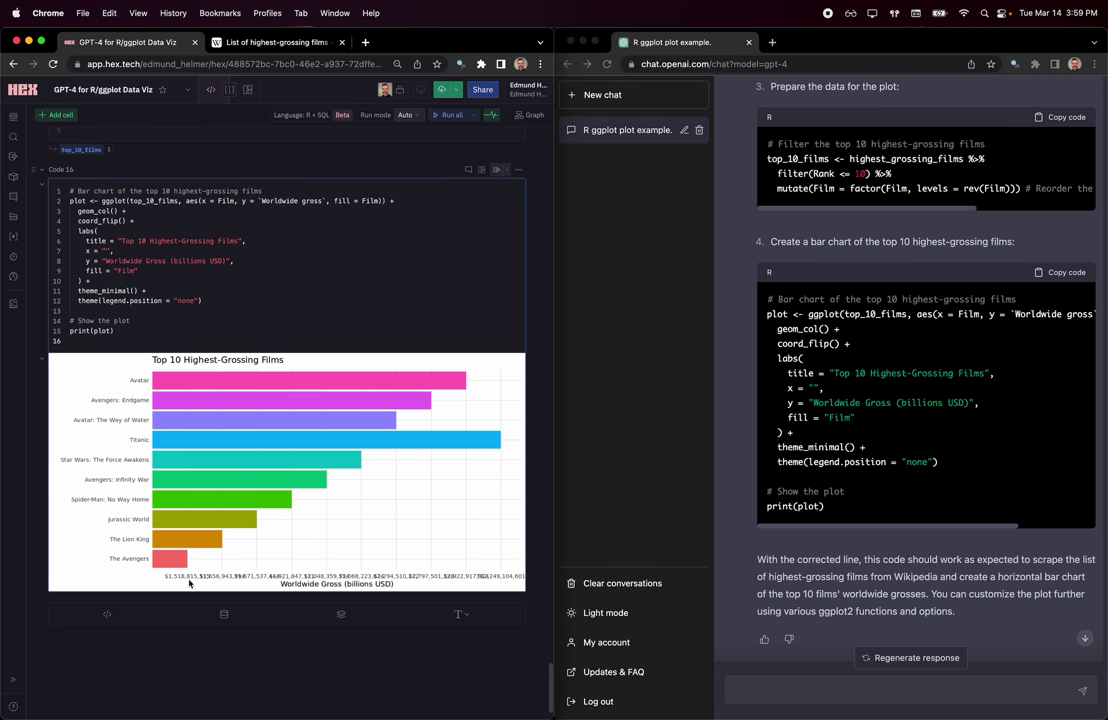
Copy options(repr.plot.width = 10, repr.plot.height = 5) from the earlier plot-size cell and insert it as the first line of the bar chart cell.
scroll(199, 585, up, 15)
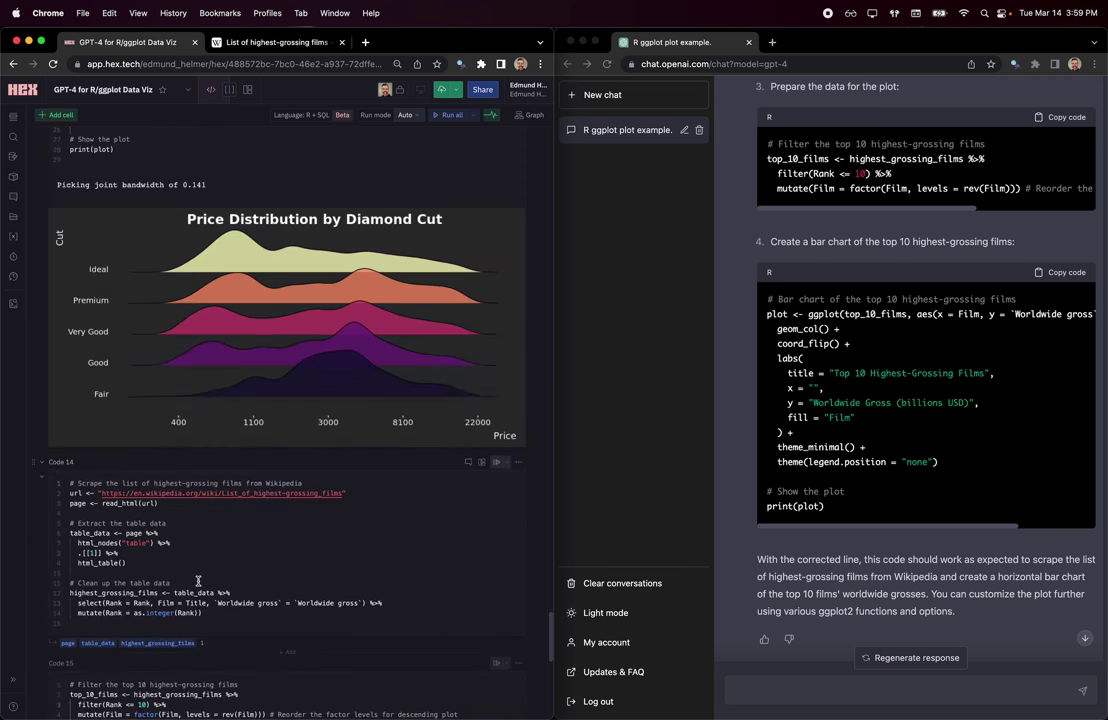
scroll(291, 515, up, 15)
scroll(291, 515, up, 10)
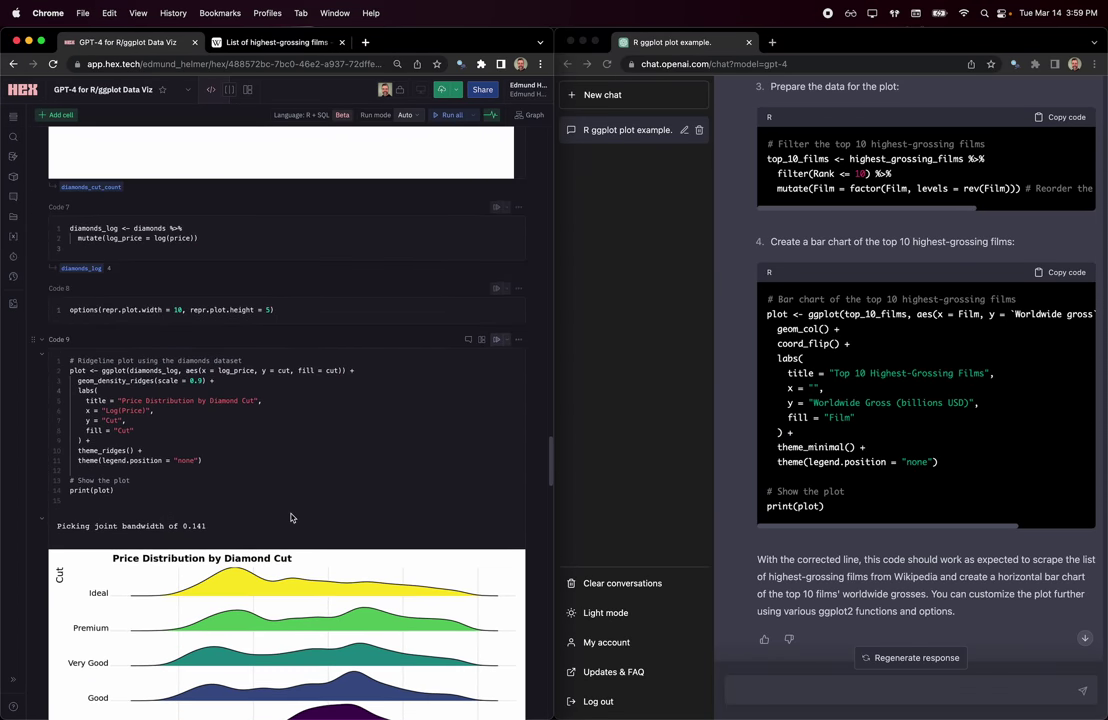
click(311, 548)
key(super+a)
scroll(311, 548, down, 20)
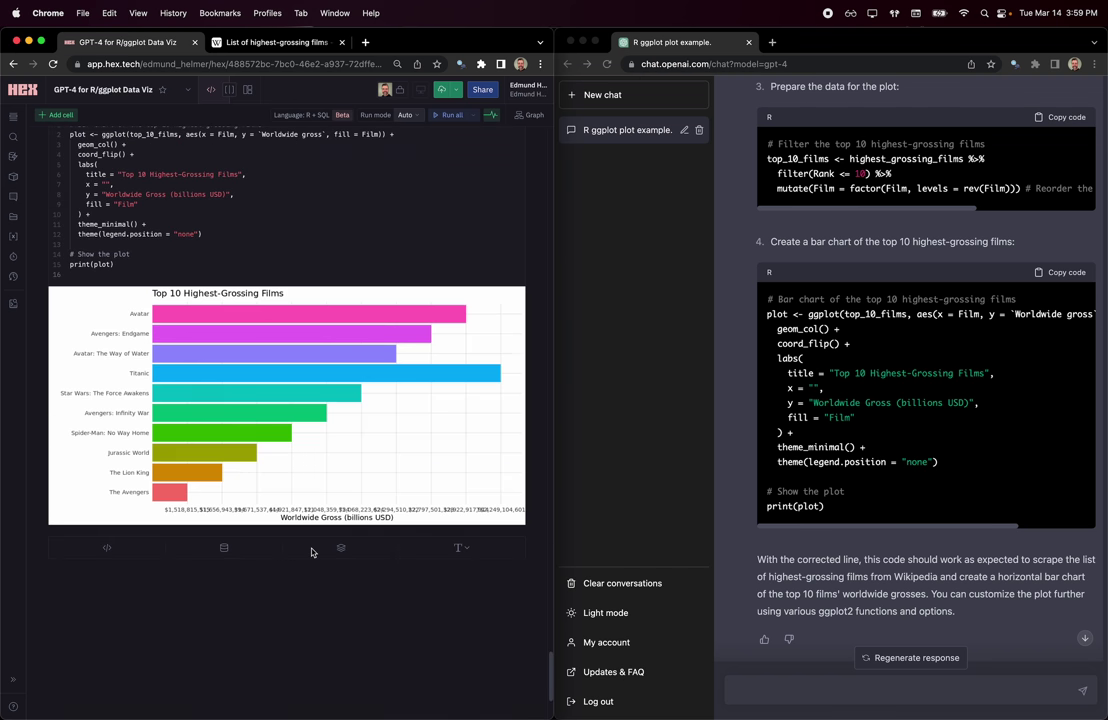
scroll(309, 549, up, 7)
click(297, 446)
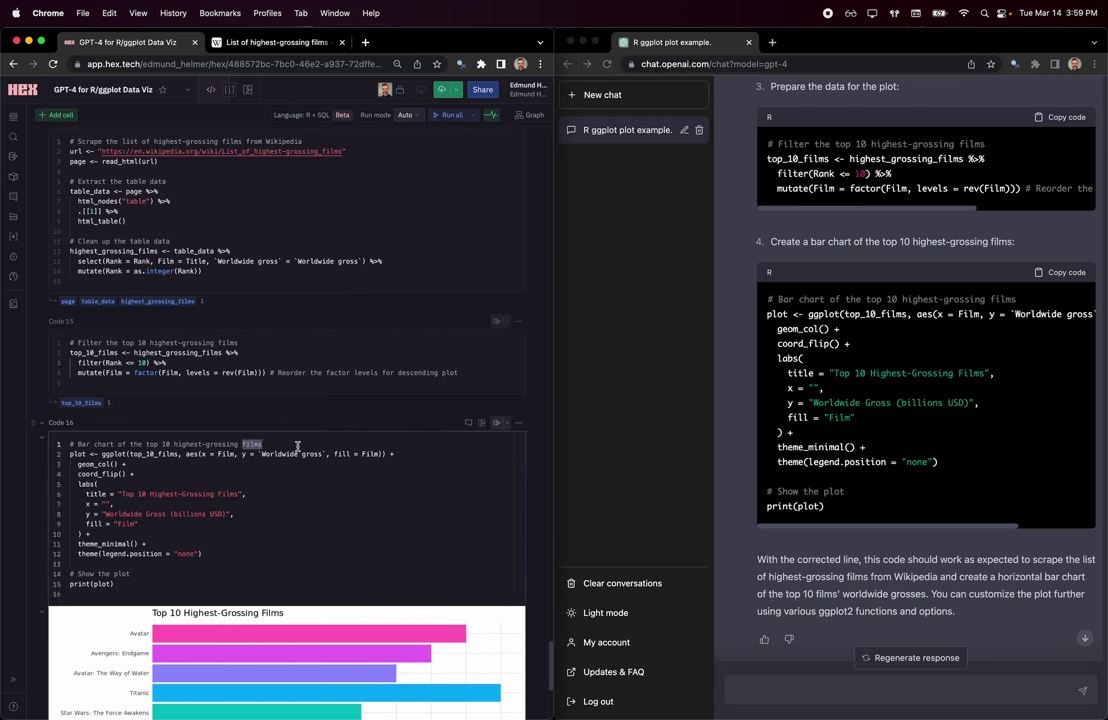
key(super+Left)
key(Return)
key(Up)
key(super+v)
key(Return)
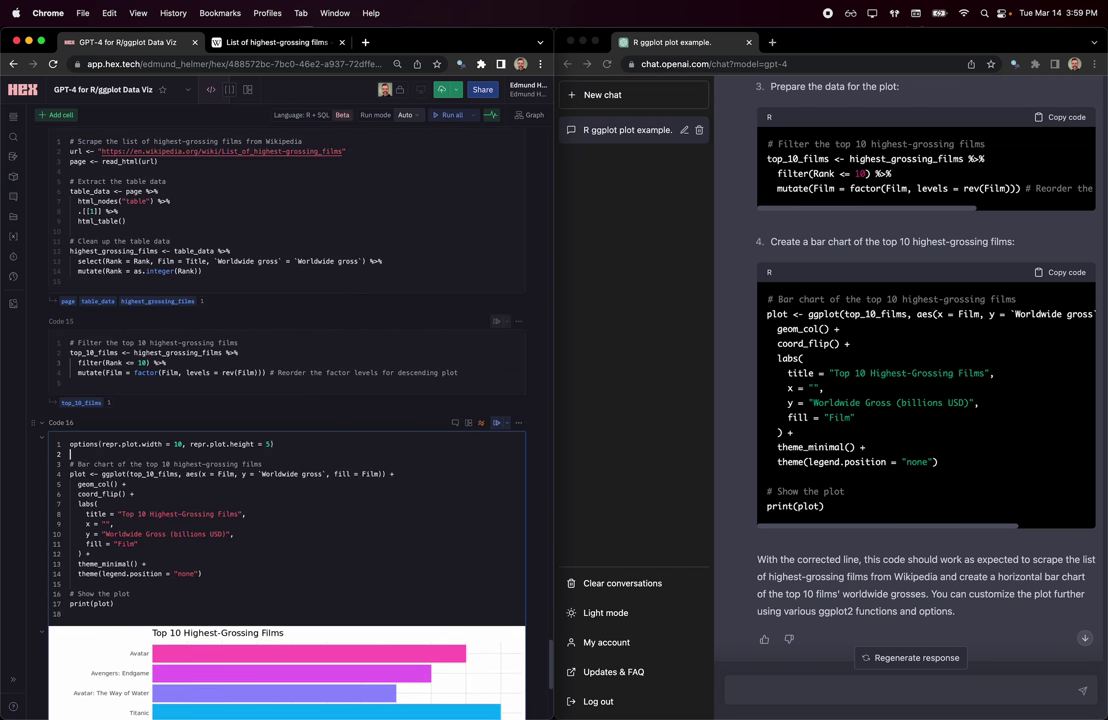
Try a repr.plot.width of 15 in the bar chart cell's options line and rerun the cell.
double_click(177, 443)
text(15)
key(super+Return)
scroll(395, 393, down, 3)
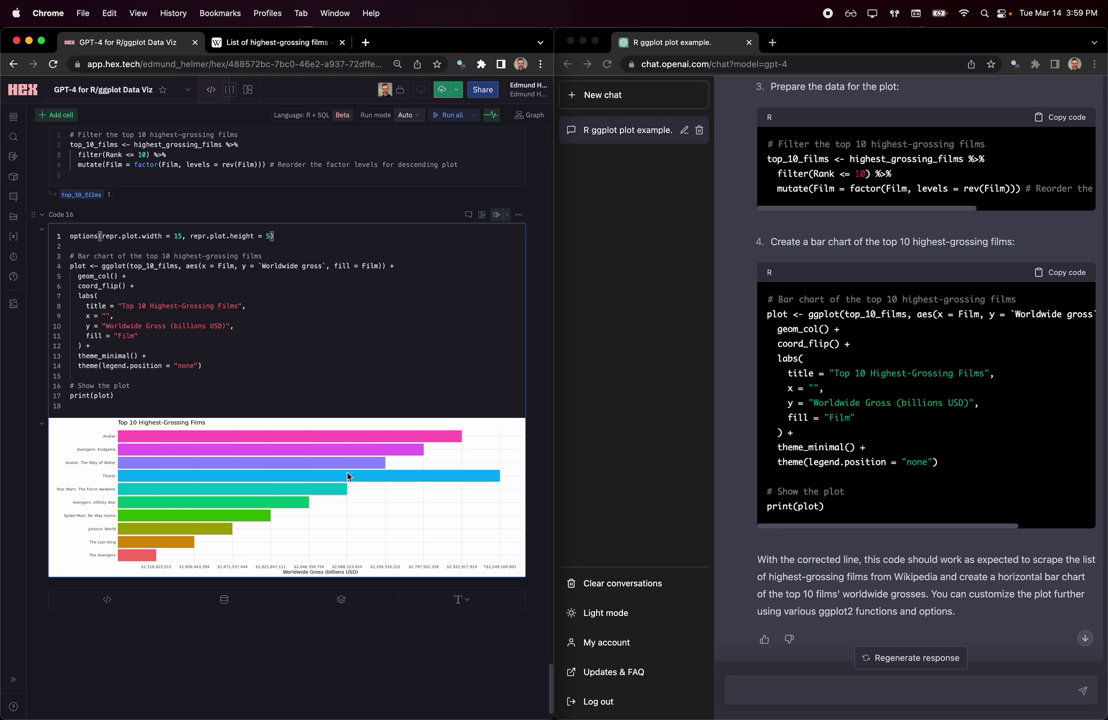
Set repr.plot.width back to 10 in the bar chart cell and rerun it.
key(BackSpace)
text(0)
click(232, 363)
key(super+Return)
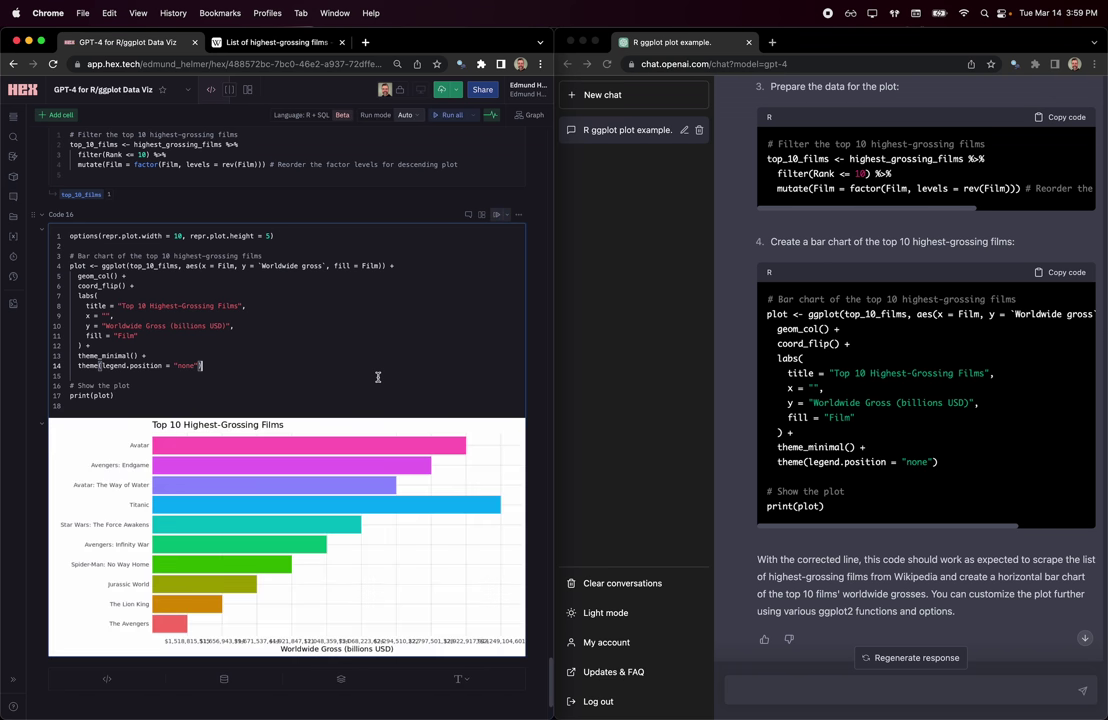
click(345, 378)
Ask ChatGPT to plot Rotten Tomatoes scores of all Oscar-nominated Best Picture films in the past 75 years, and add an R cell below the bar chart.
click(790, 683)
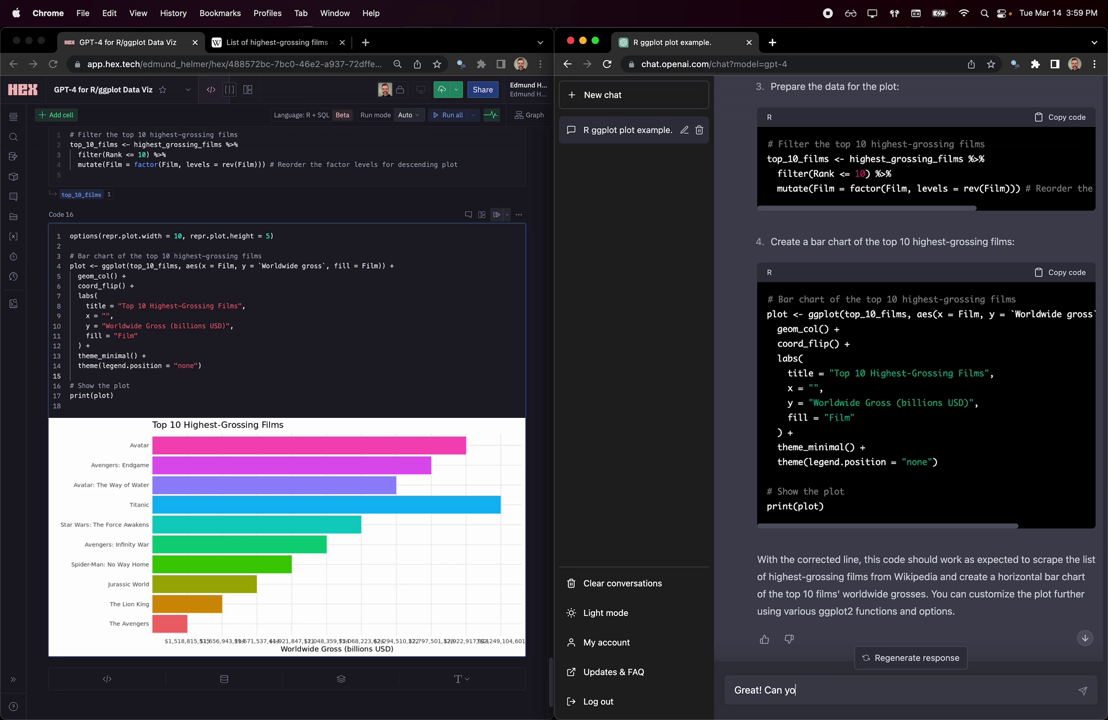
text(u help me make a plot of the rotten tomatoes scores)
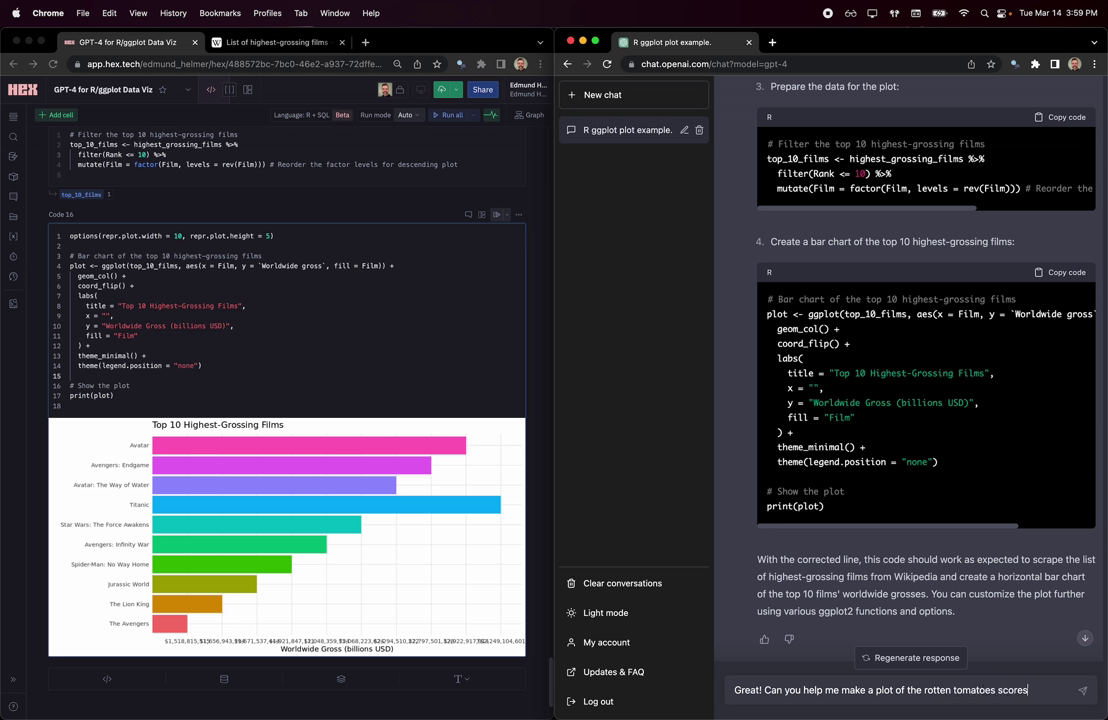
text(of all oscar-)
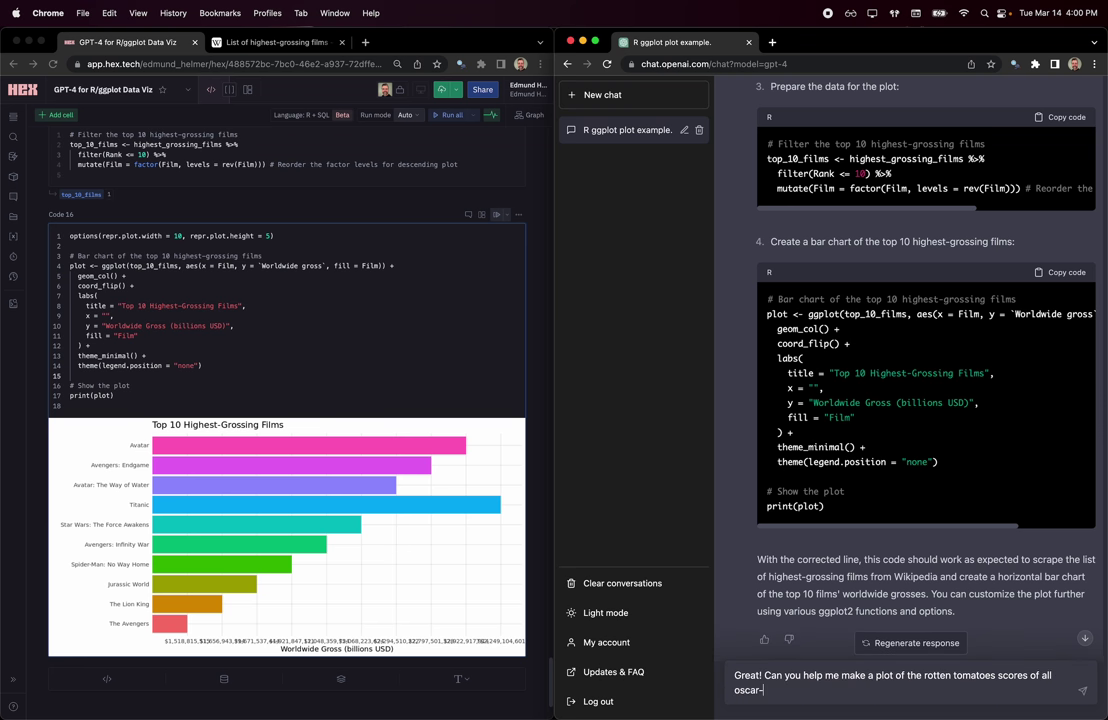
text(nominated best picture films in the past 7)
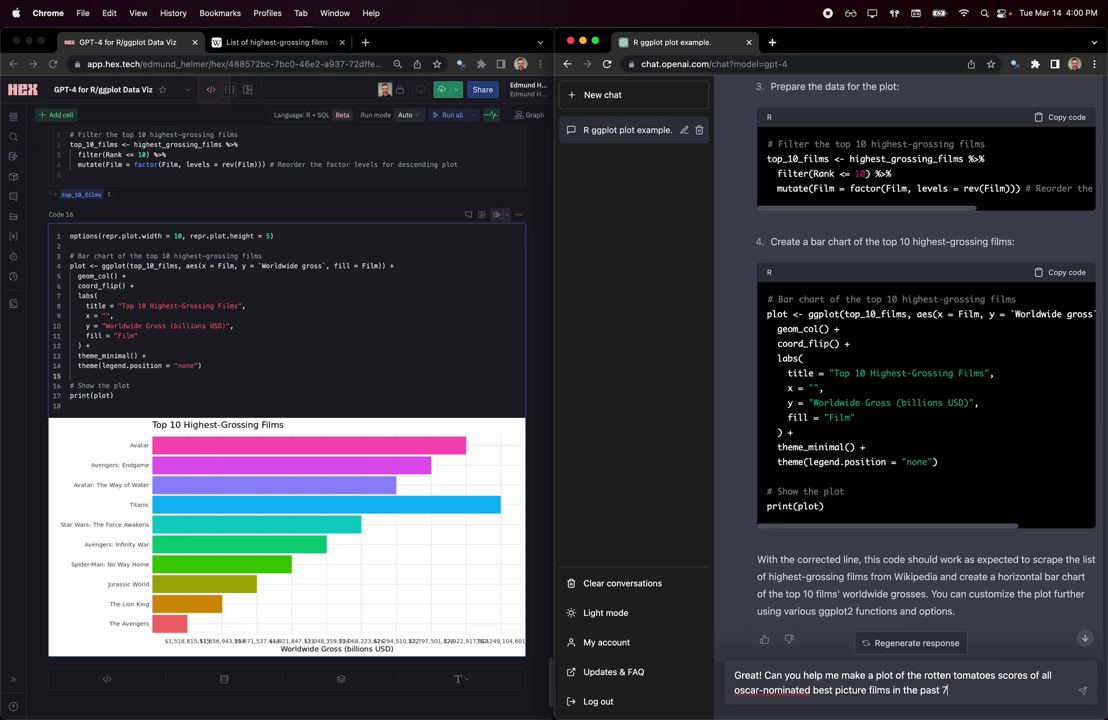
text(ears?)
key(Return)
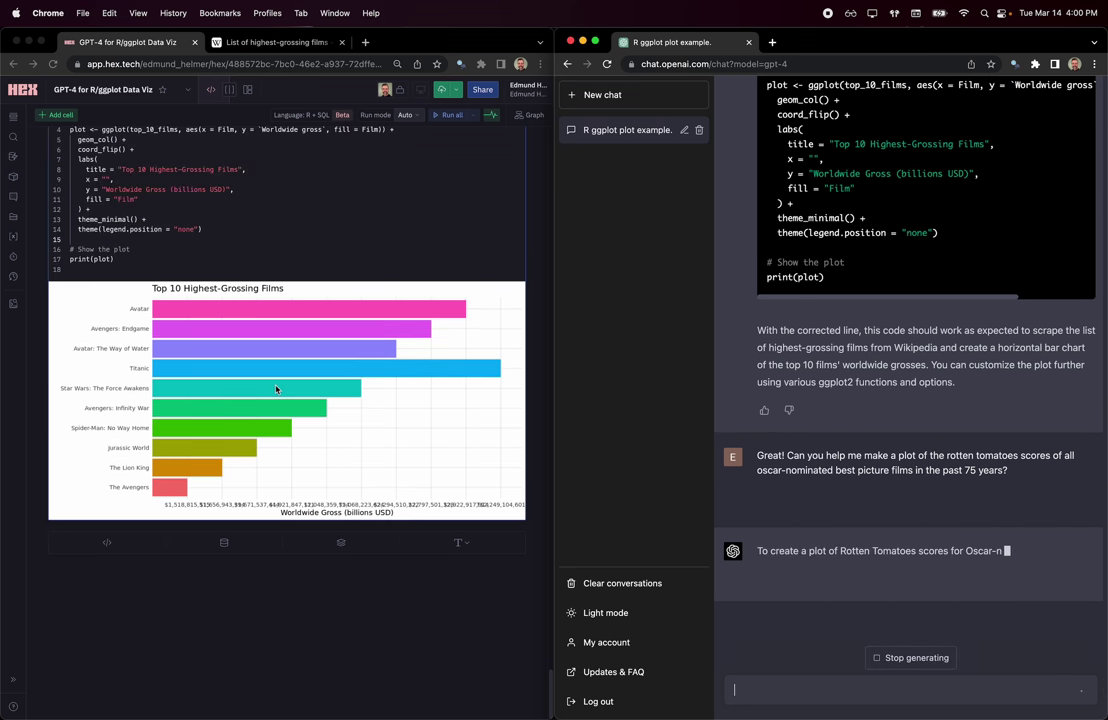
click(106, 546)
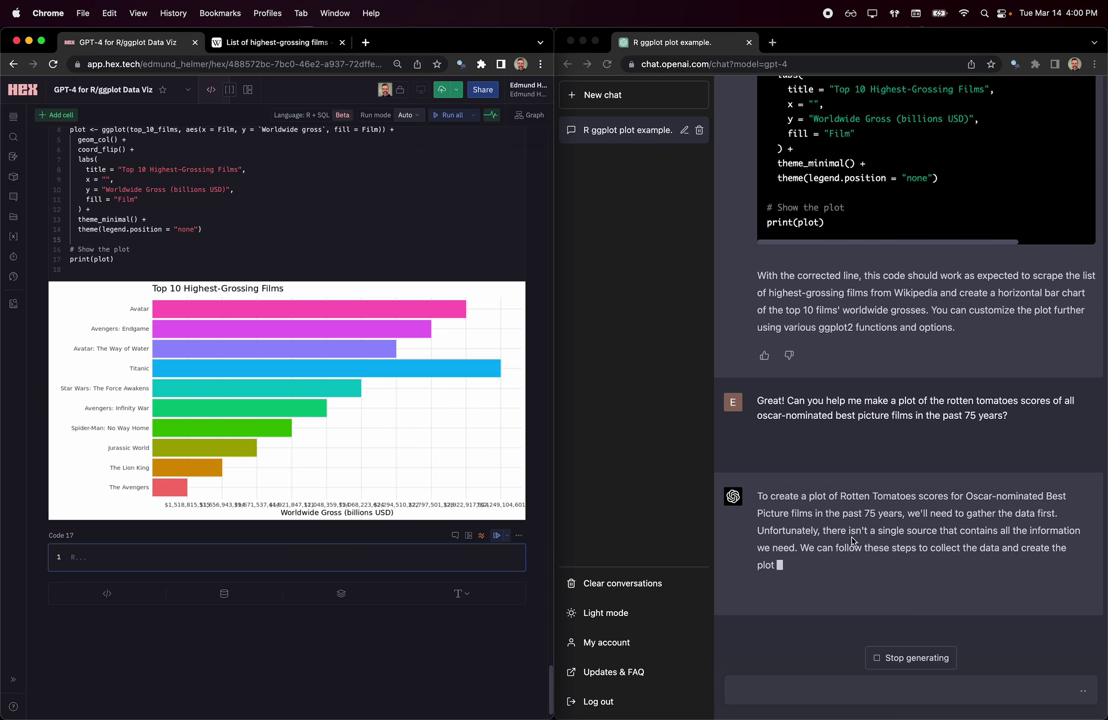
Read ChatGPT's plan for collecting the Rotten Tomatoes data and examine the Step 1 code that scrapes Oscar-nominated films from Wikipedia.
scroll(852, 541, up, 1)
drag(842, 507, 917, 511)
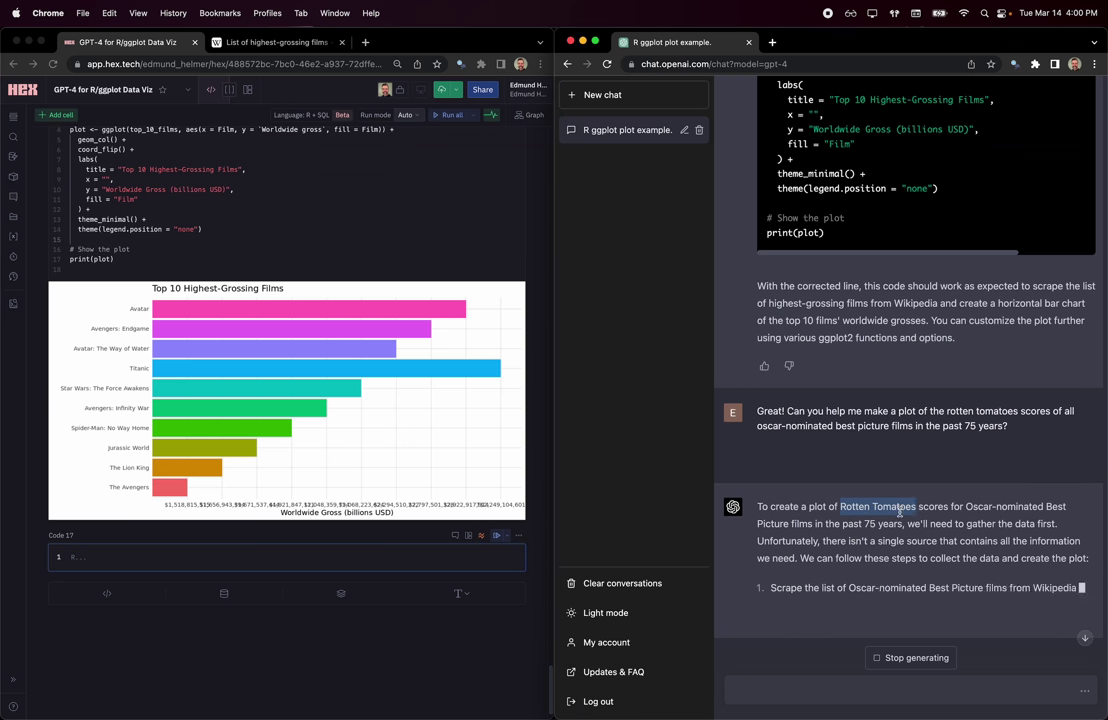
triple_click(862, 536)
click(850, 540)
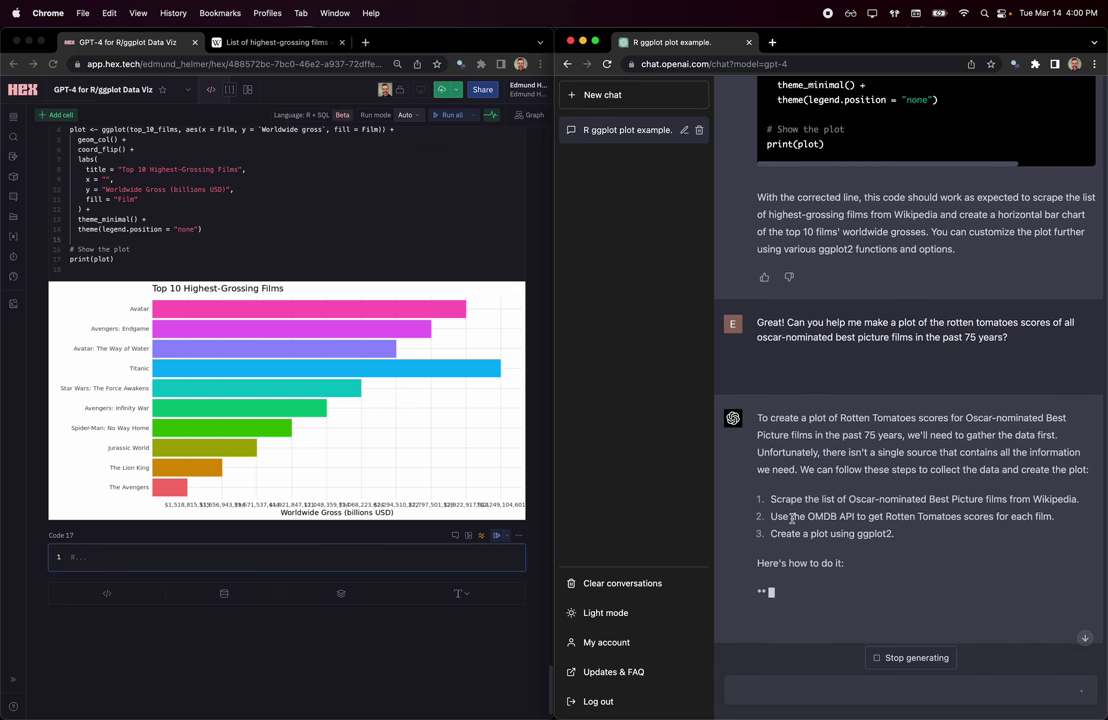
right_click(716, 517)
key(Escape)
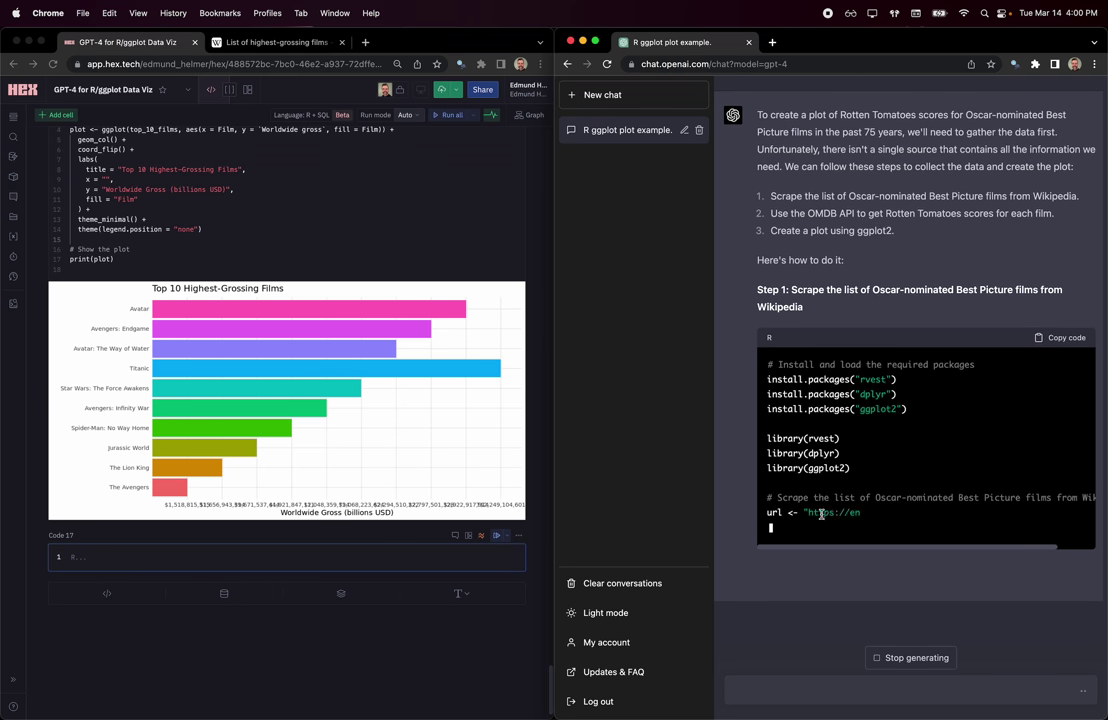
drag(875, 497, 903, 415)
double_click(920, 415)
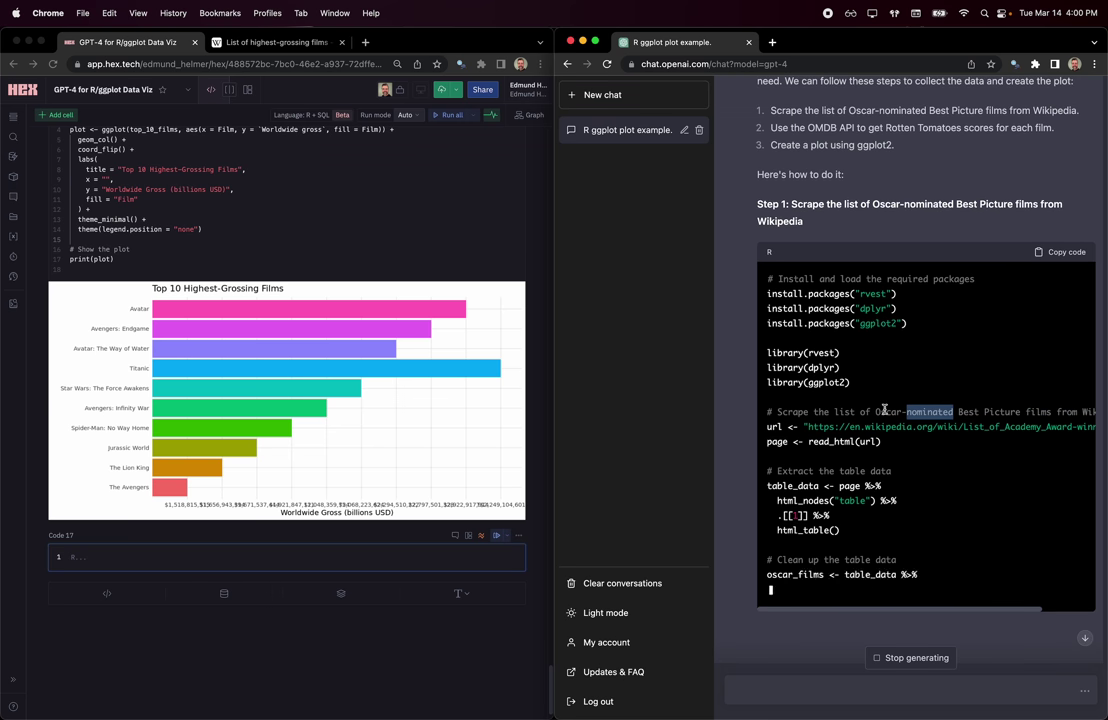
drag(878, 413, 909, 412)
click(887, 412)
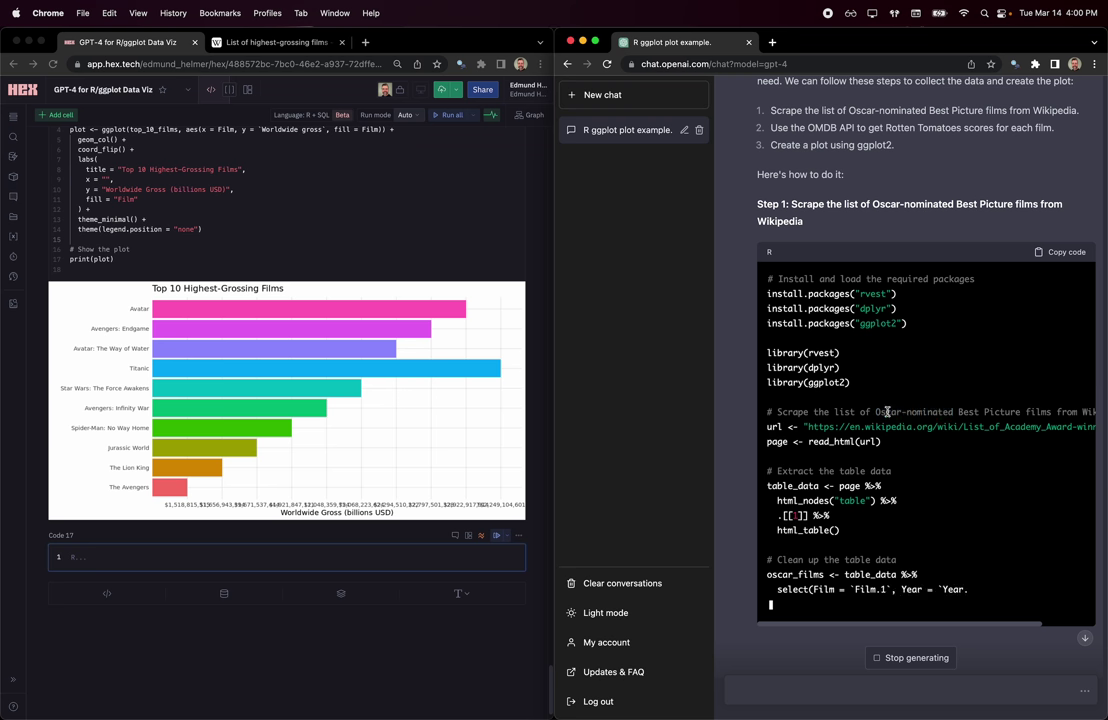
double_click(890, 412)
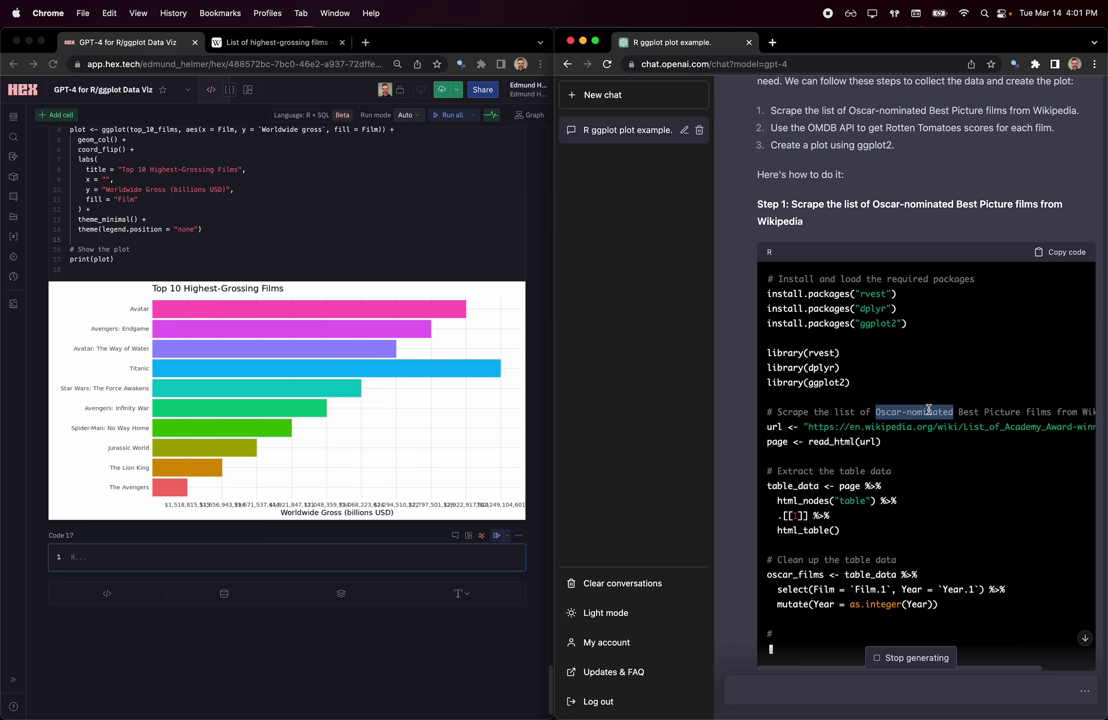
drag(876, 412, 953, 412)
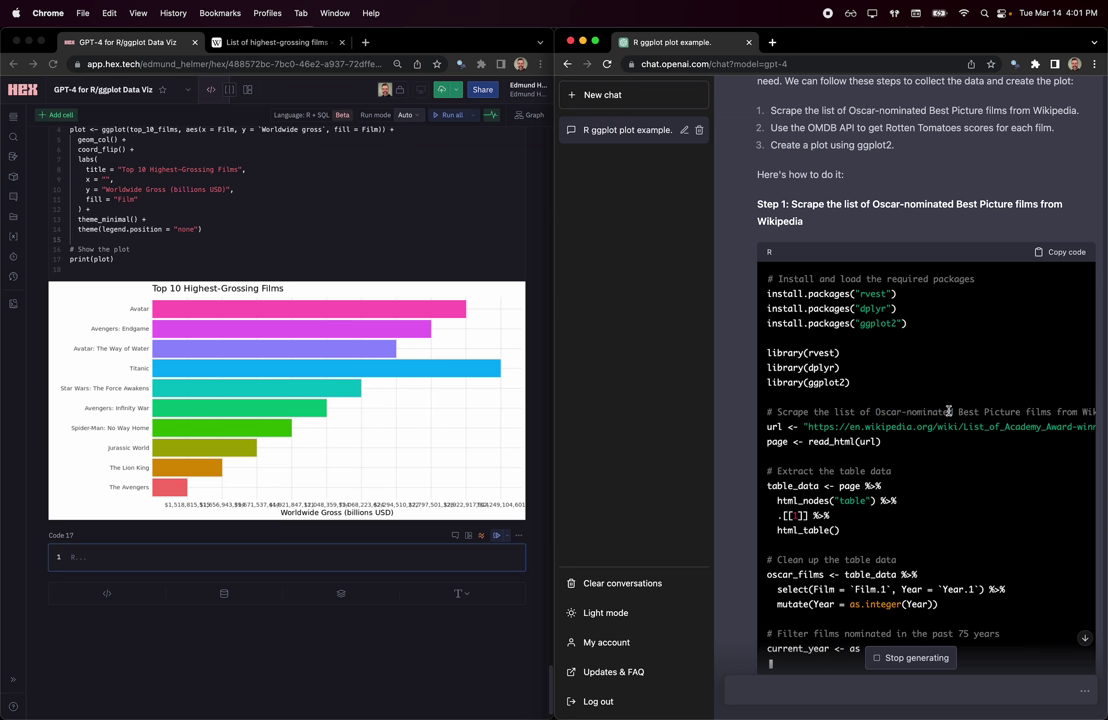
click(938, 411)
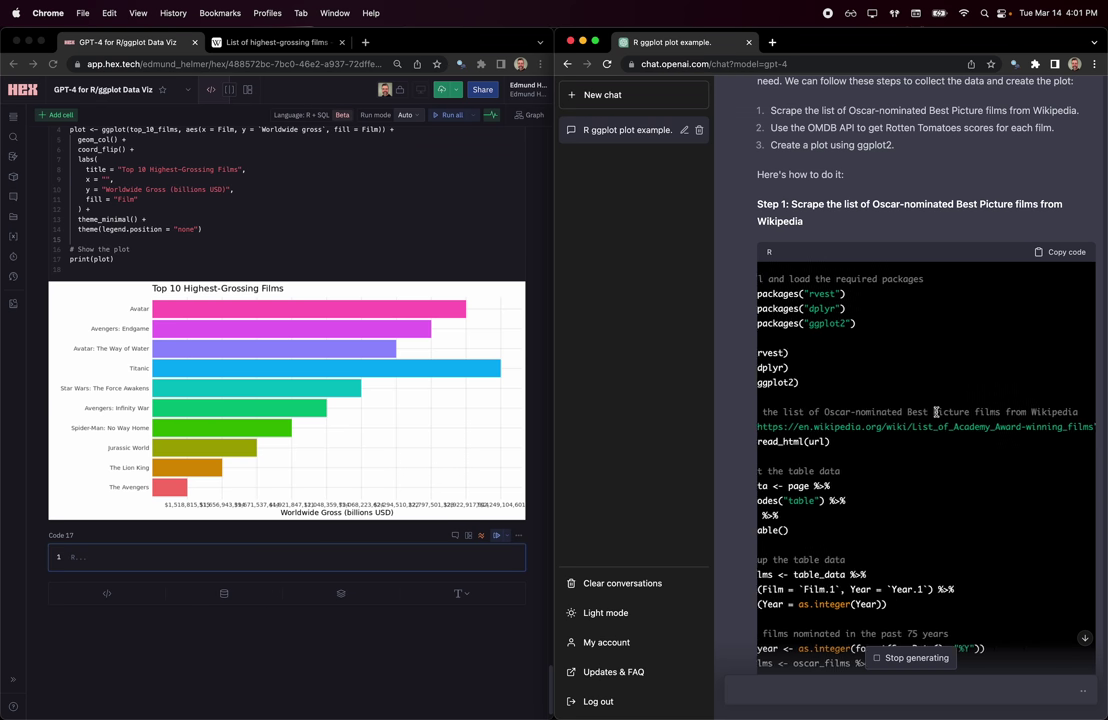
scroll(937, 414, down, 3)
scroll(937, 416, up, 2)
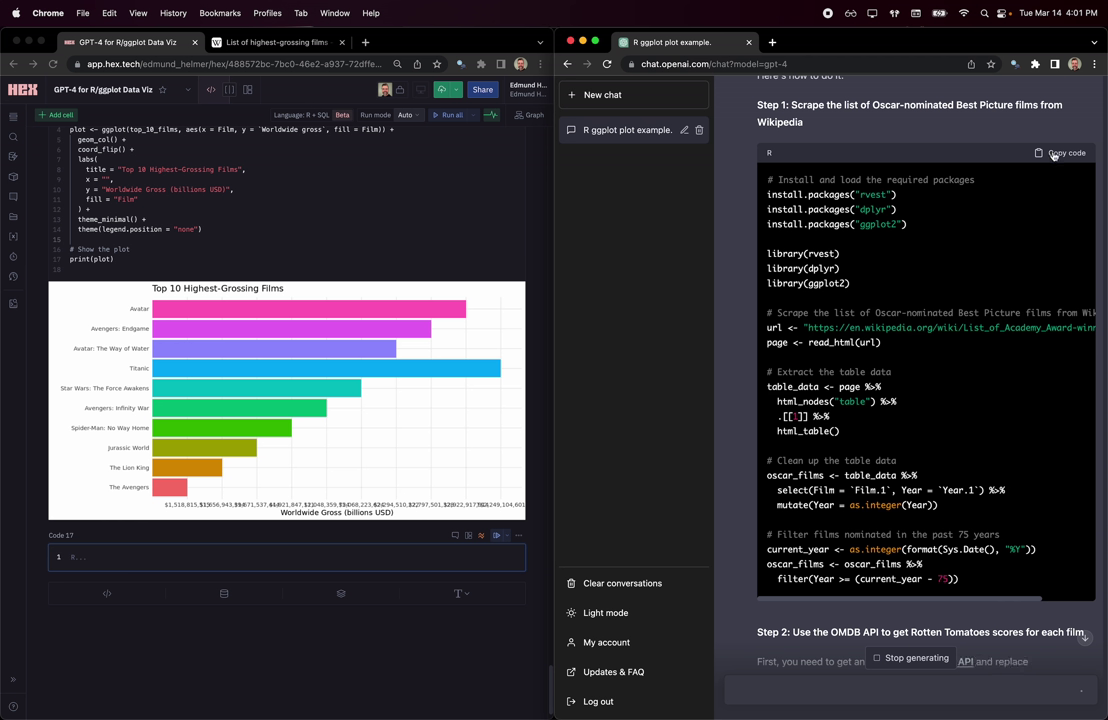
Copy ChatGPT's Step 1 code into the new R cell, run it, and delete its package install and library lines.
click(1054, 156)
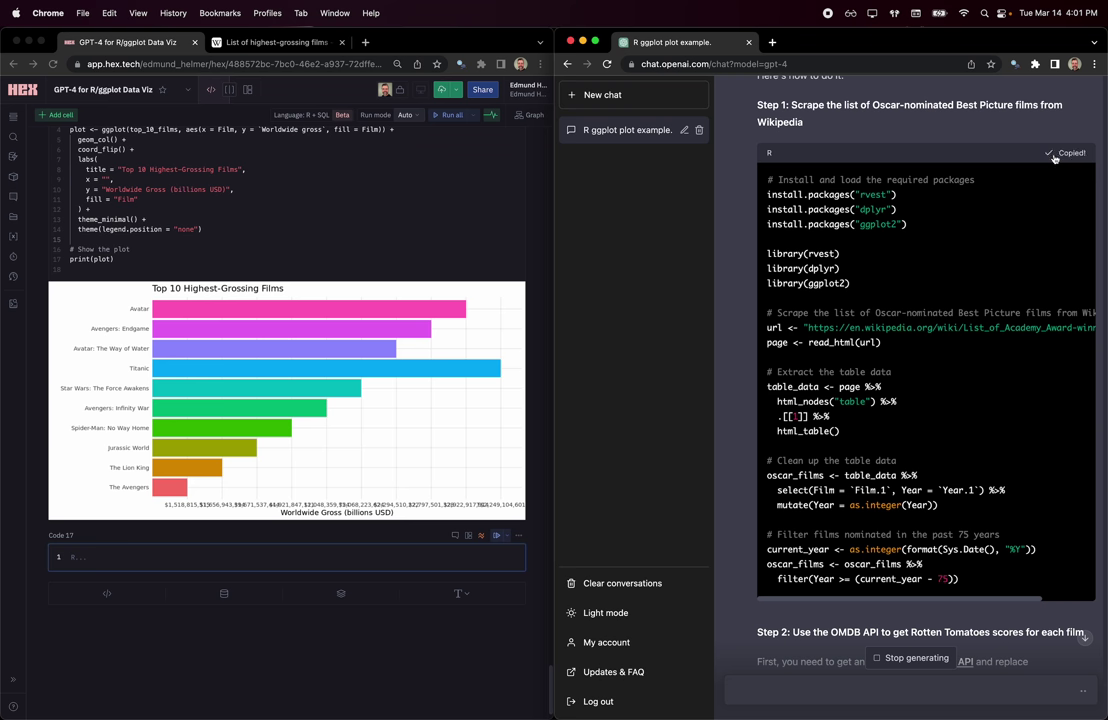
click(218, 560)
key(super+v)
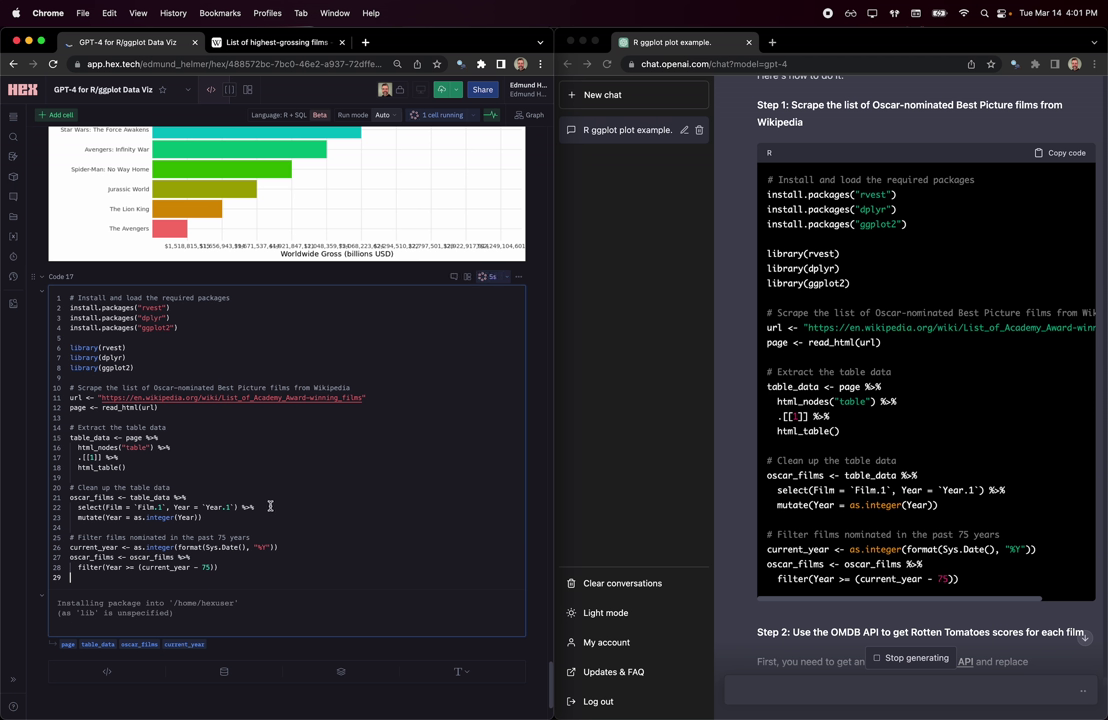
scroll(265, 416, down, 3)
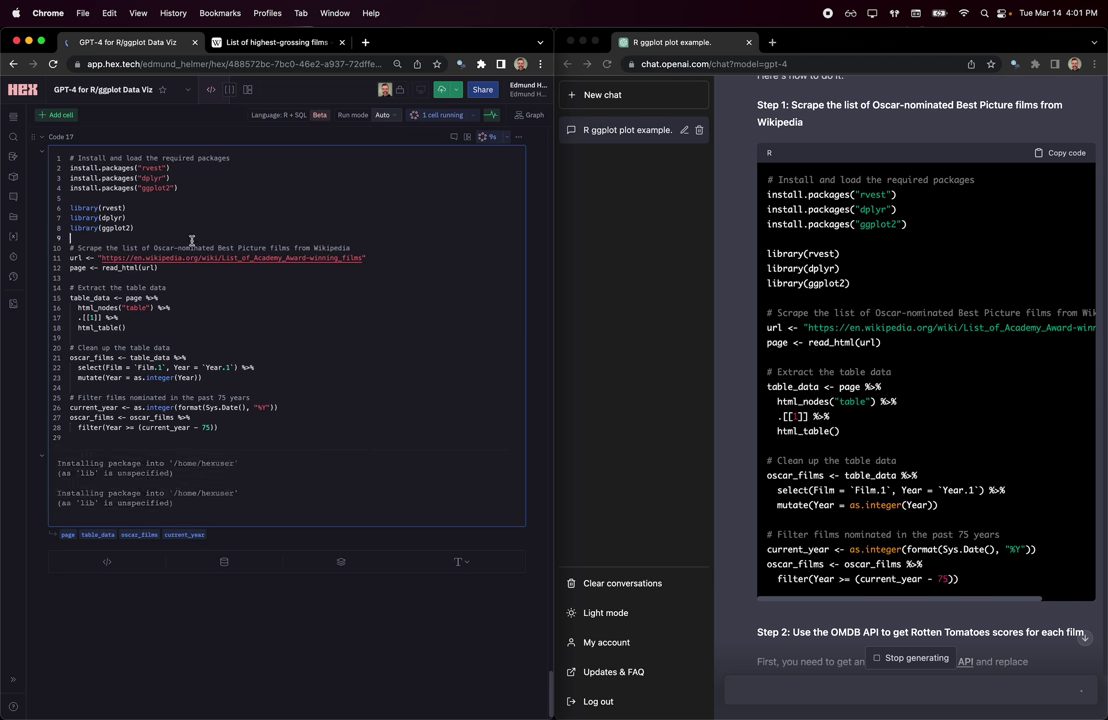
drag(74, 237, 70, 158)
key(BackSpace)
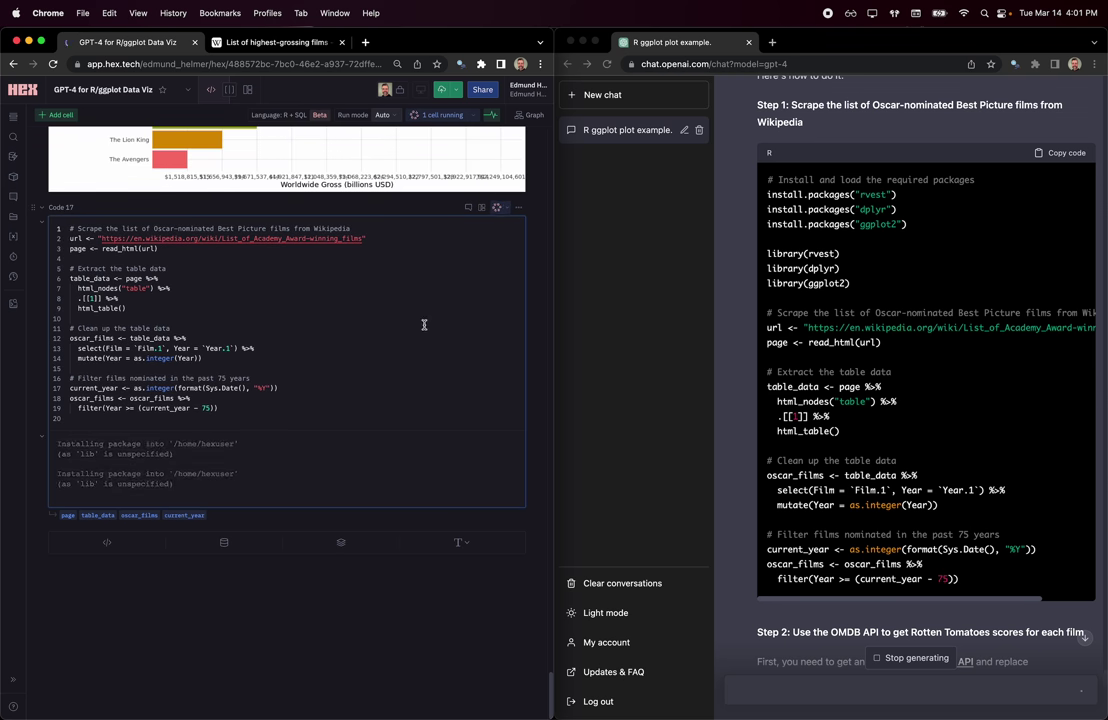
Open the Wikipedia URL from the Oscar scraping cell, check which films the page lists, and return to the notebook.
double_click(296, 238)
drag(101, 238, 366, 238)
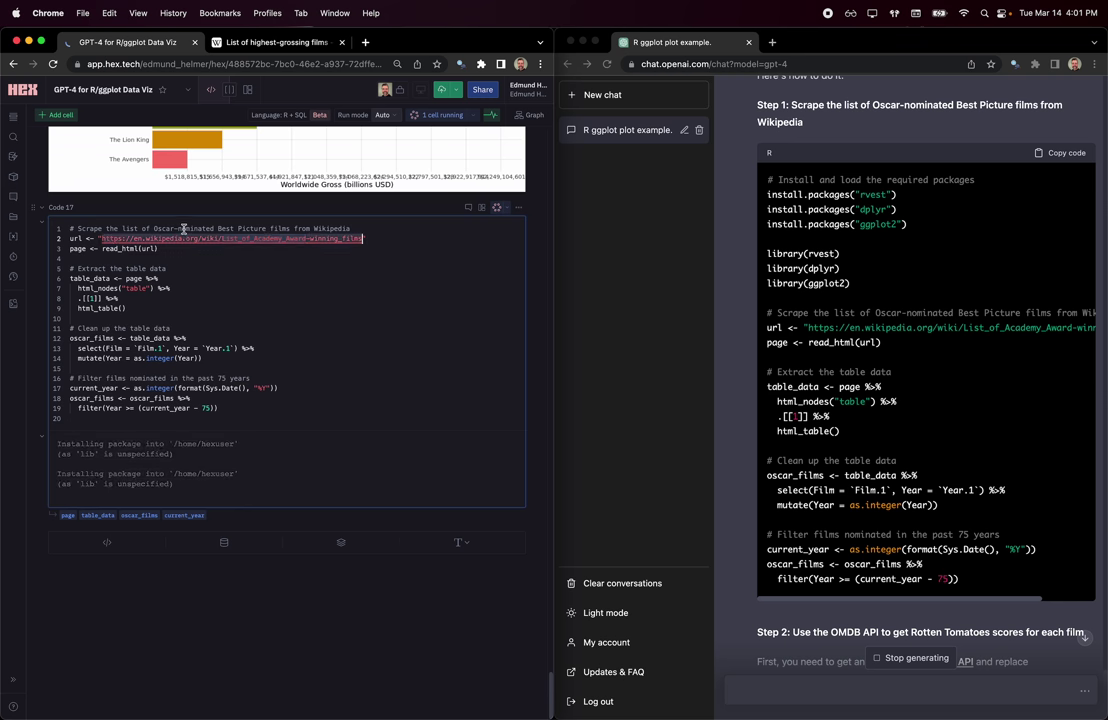
super+click(315, 237)
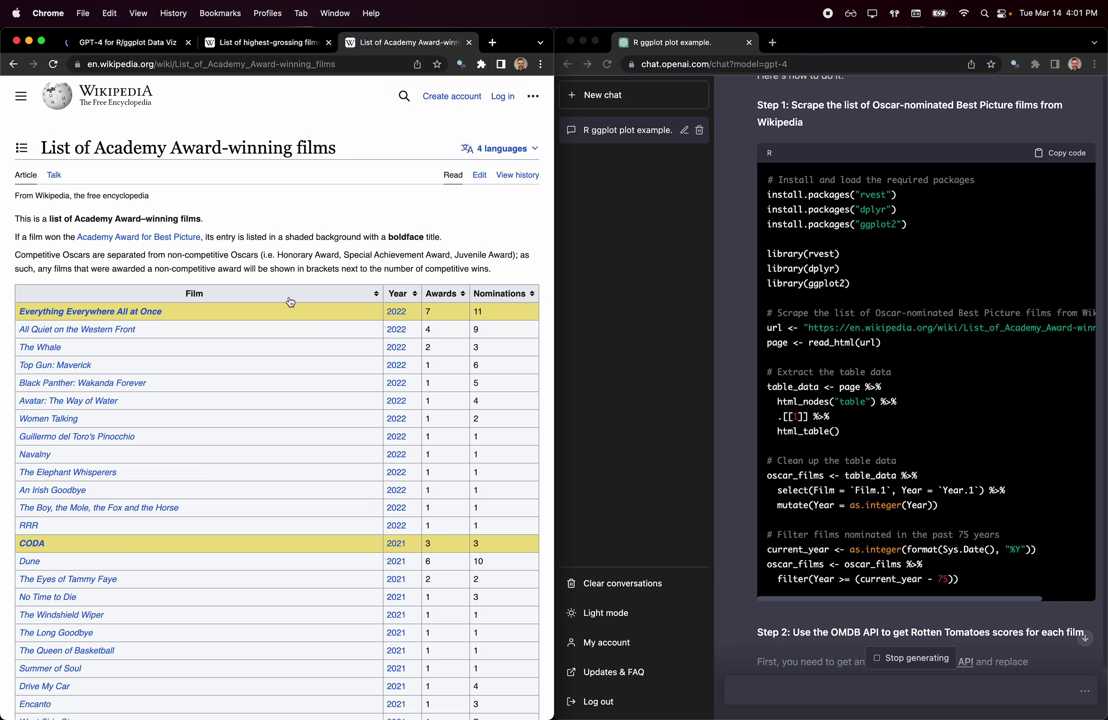
drag(148, 222, 190, 243)
key(super+w)
scroll(414, 264, up, 2)
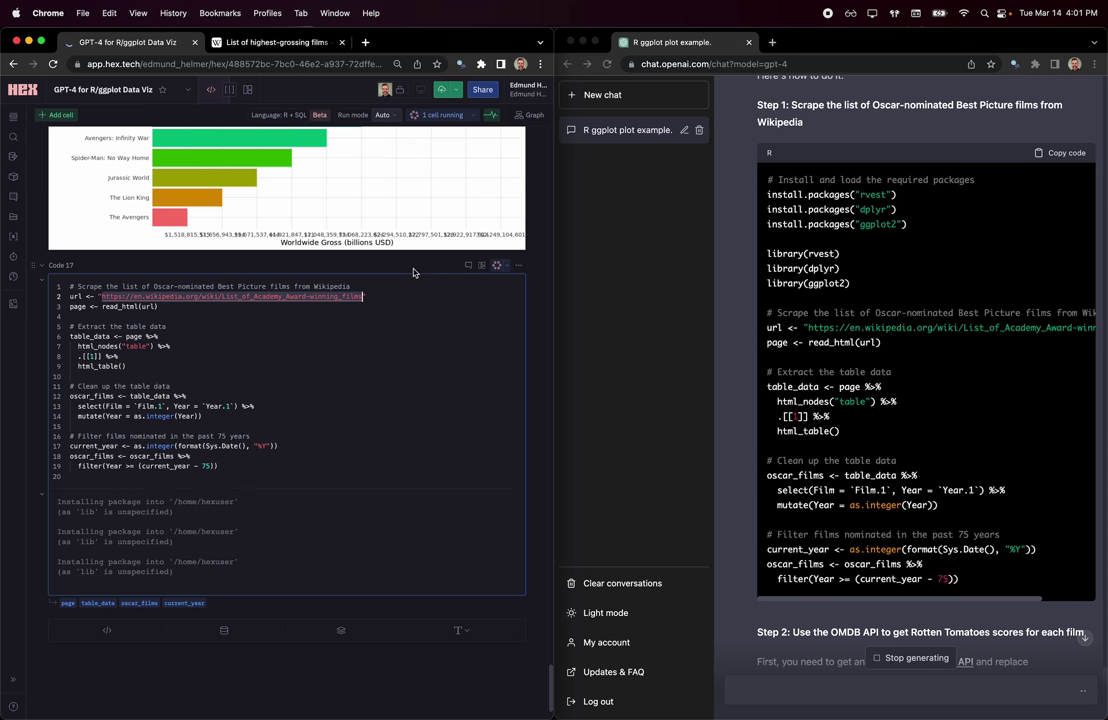
click(395, 285)
double_click(395, 285)
click(361, 376)
Copy the httr and jsonlite install and library lines from ChatGPT's Step 2 code into a new R cell below and run it.
scroll(880, 390, down, 5)
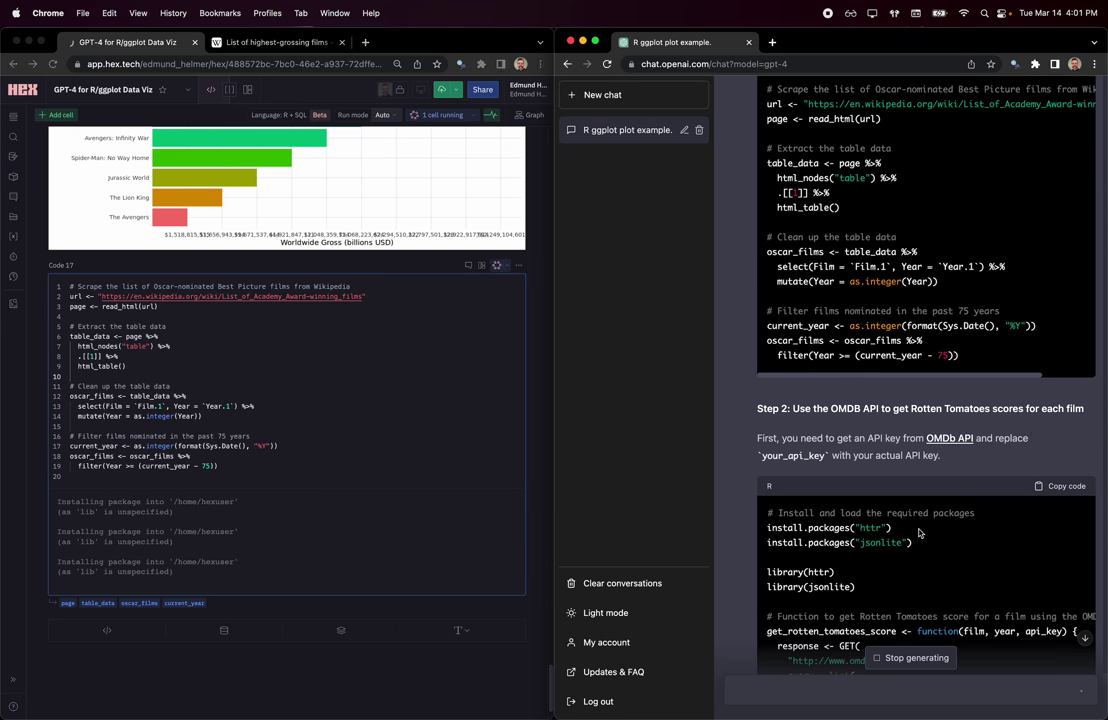
drag(766, 524, 919, 590)
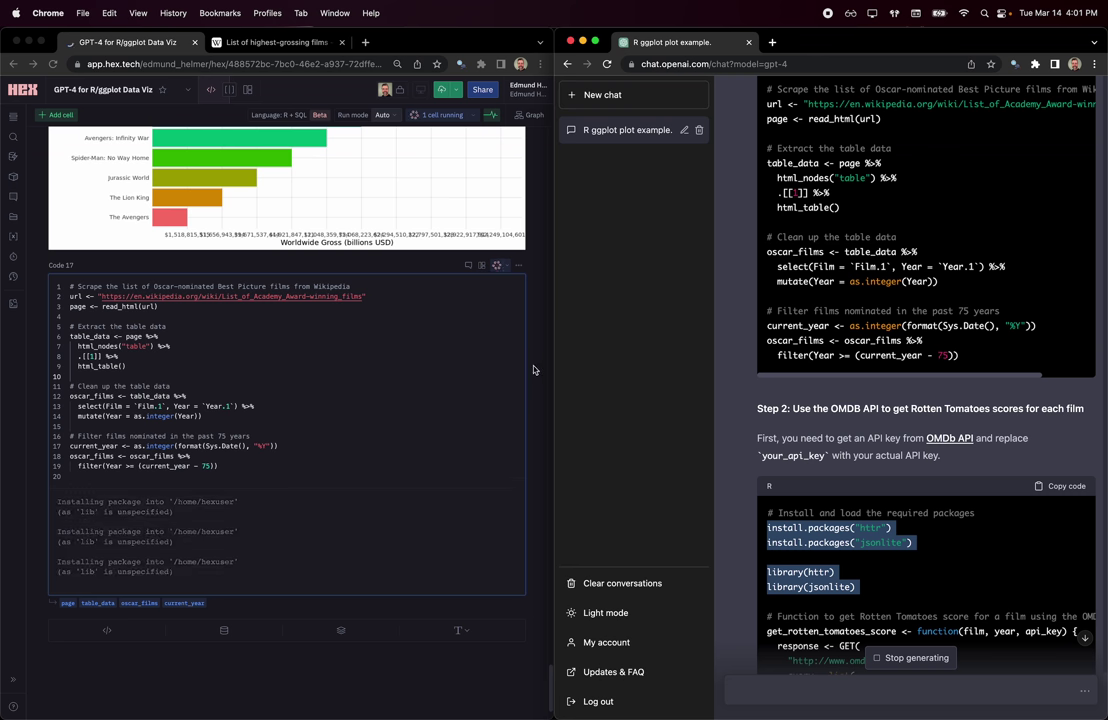
click(138, 646)
click(145, 637)
key(ctrl+v)
scroll(230, 600, down, 4)
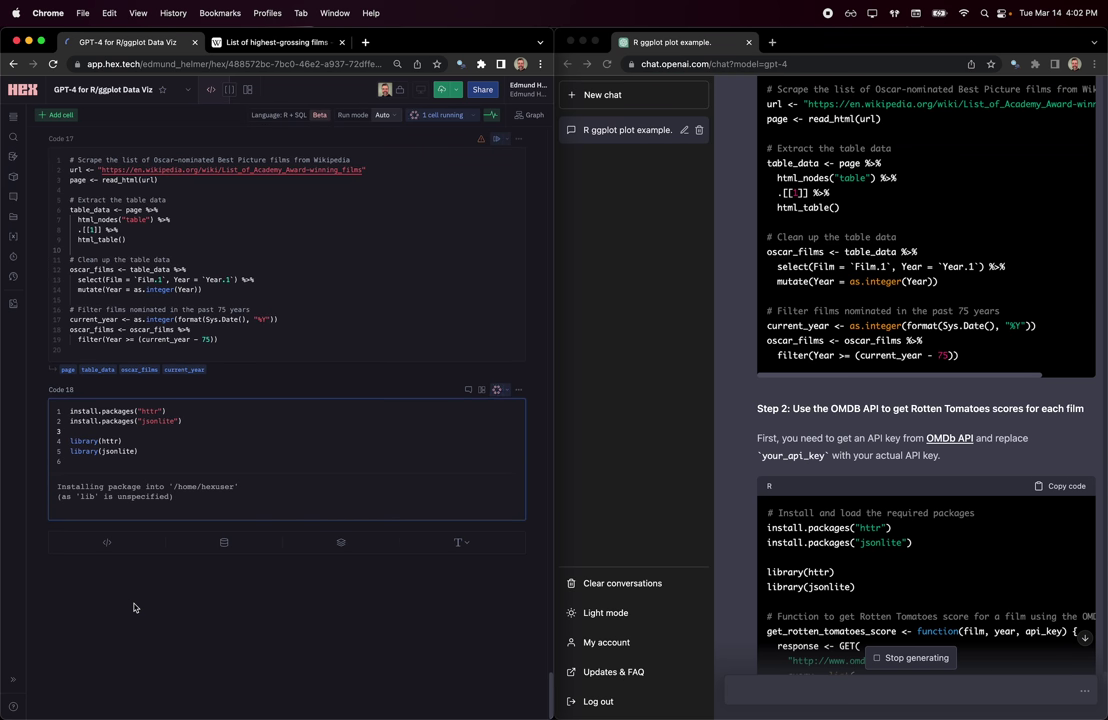
Add an empty R cell below and select ChatGPT's Step 2 code from the get_rotten_tomatoes_score function through the RT_Score line.
click(107, 542)
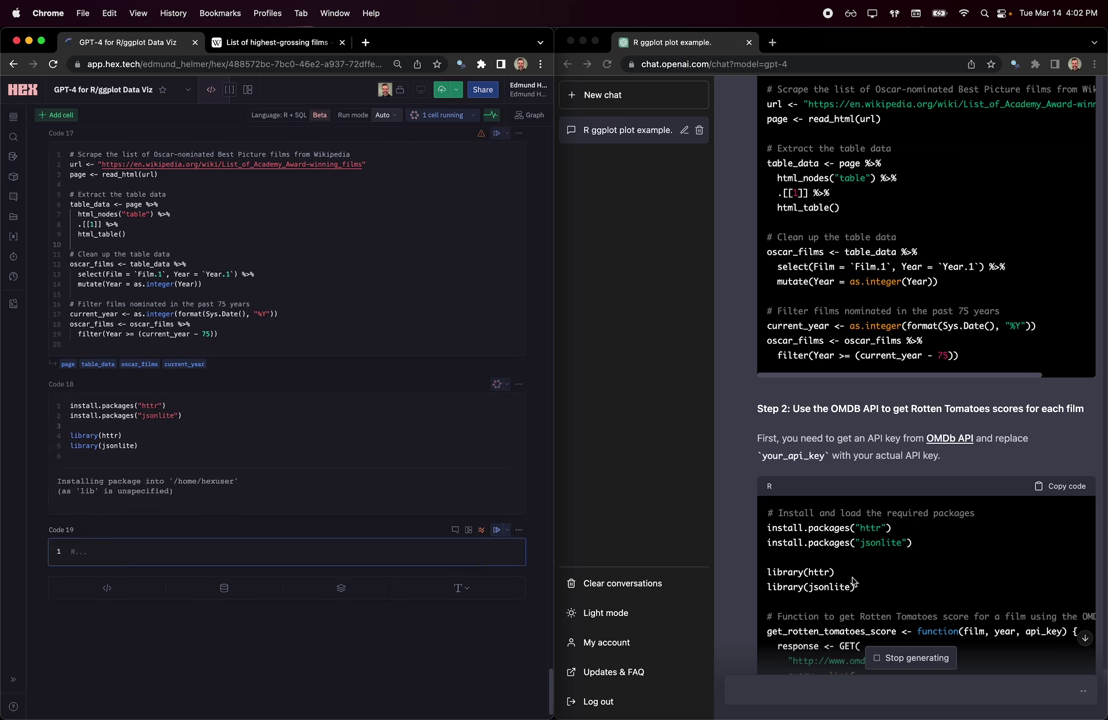
scroll(884, 511, down, 2)
triple_click(884, 515)
scroll(885, 530, down, 6)
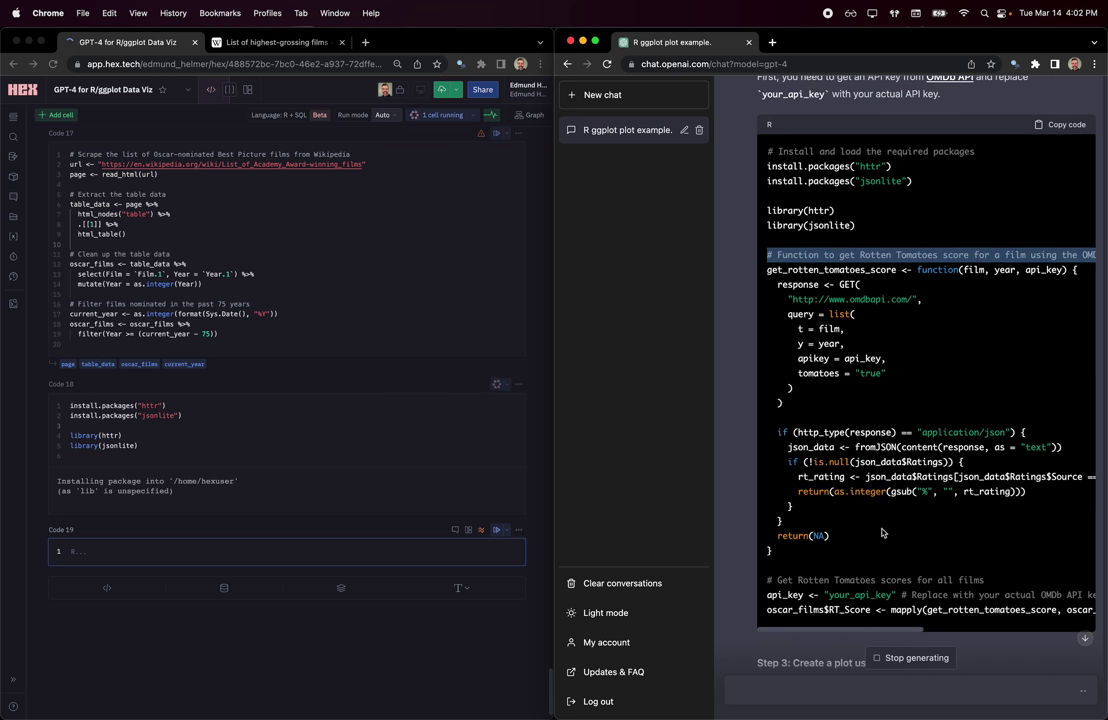
shift+click(962, 588)
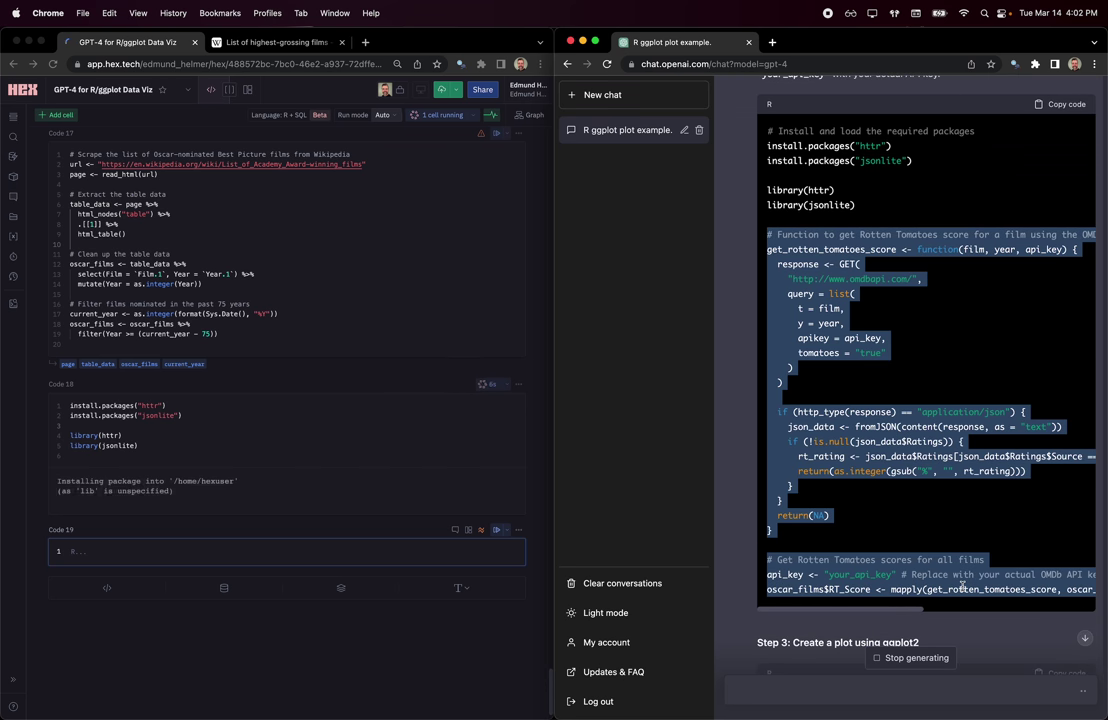
Examine the end of ChatGPT's Step 2 code, including the api_key placeholder and the mapply call that fills oscar_films$RT_Score.
scroll(962, 588, right, 5)
scroll(990, 580, left, 3)
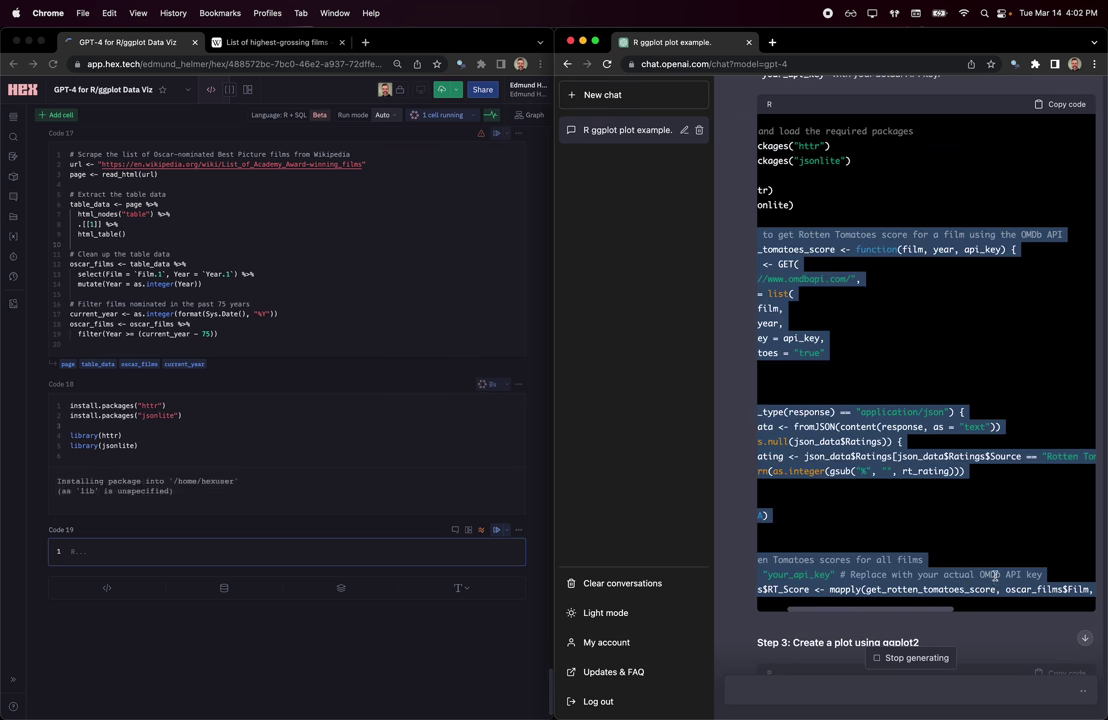
scroll(1012, 576, left, 3)
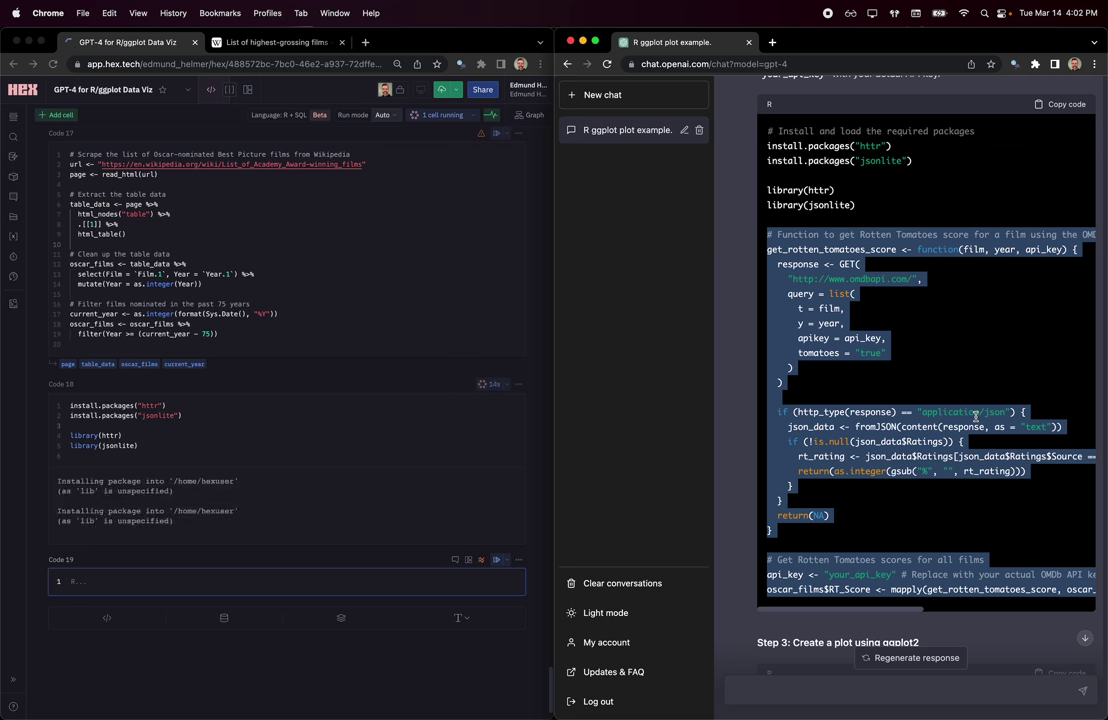
scroll(975, 416, up, 3)
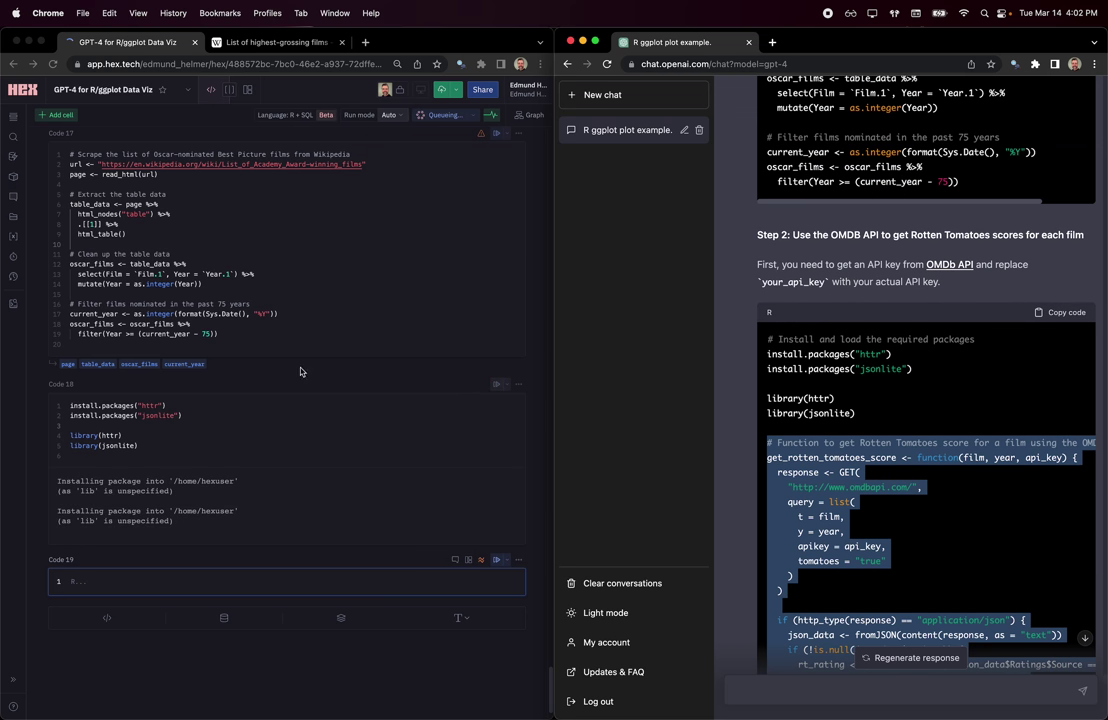
scroll(845, 445, down, 2)
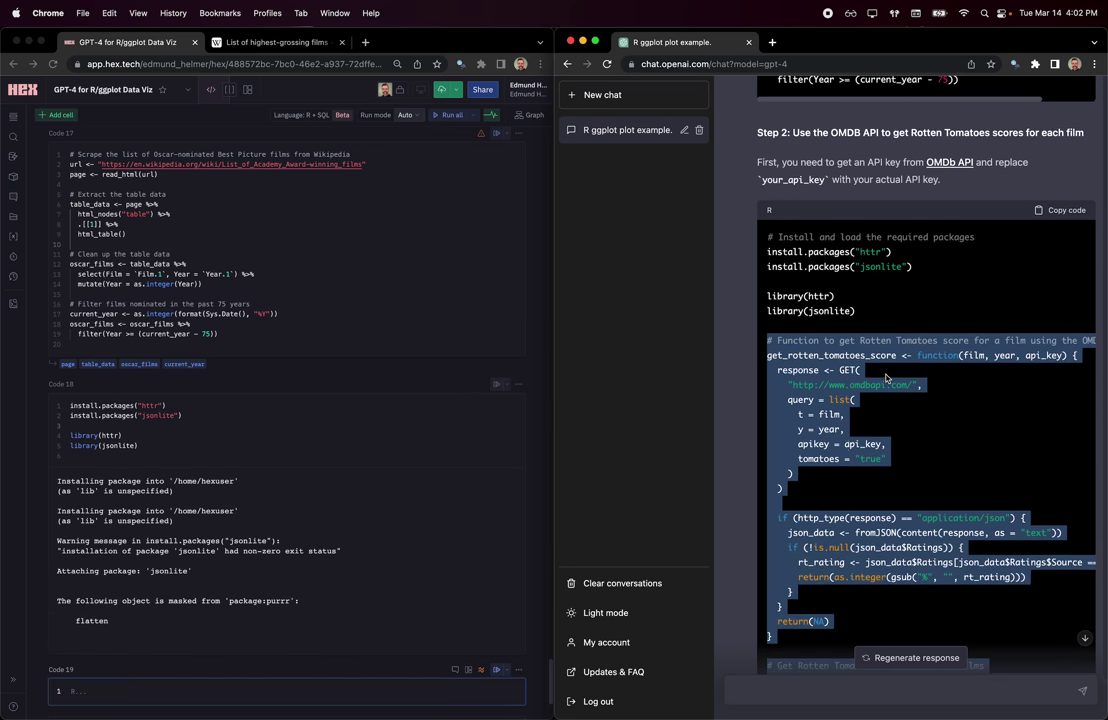
scroll(885, 378, down, 4)
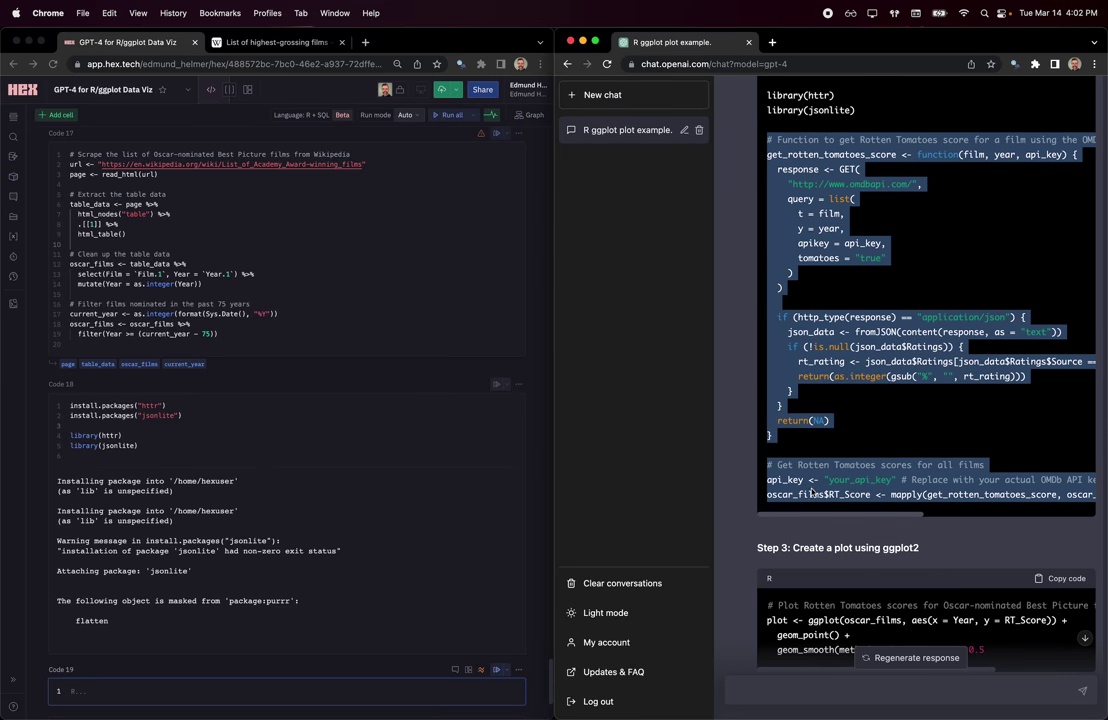
scroll(872, 474, right, 2)
scroll(872, 474, left, 2)
click(810, 480)
drag(767, 494, 870, 494)
click(903, 491)
double_click(903, 491)
scroll(903, 491, right, 5)
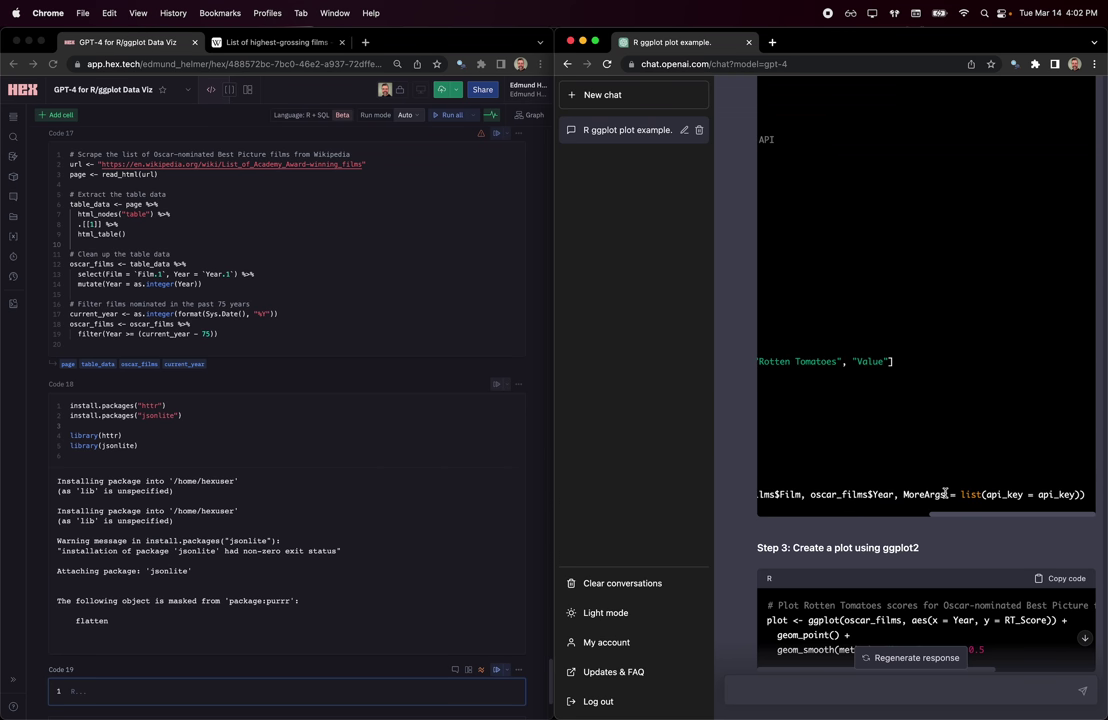
scroll(940, 493, left, 5)
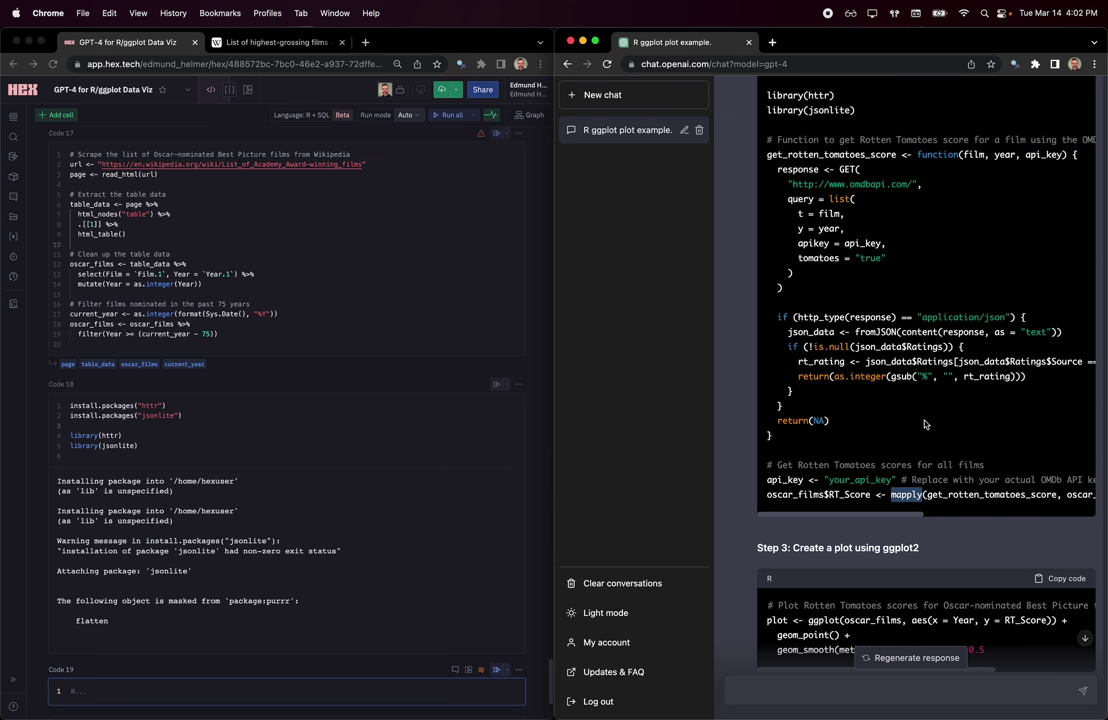
Examine the get_rotten_tomatoes_score function and its omdbapi.com request, down to the Step 3 plot code.
double_click(856, 184)
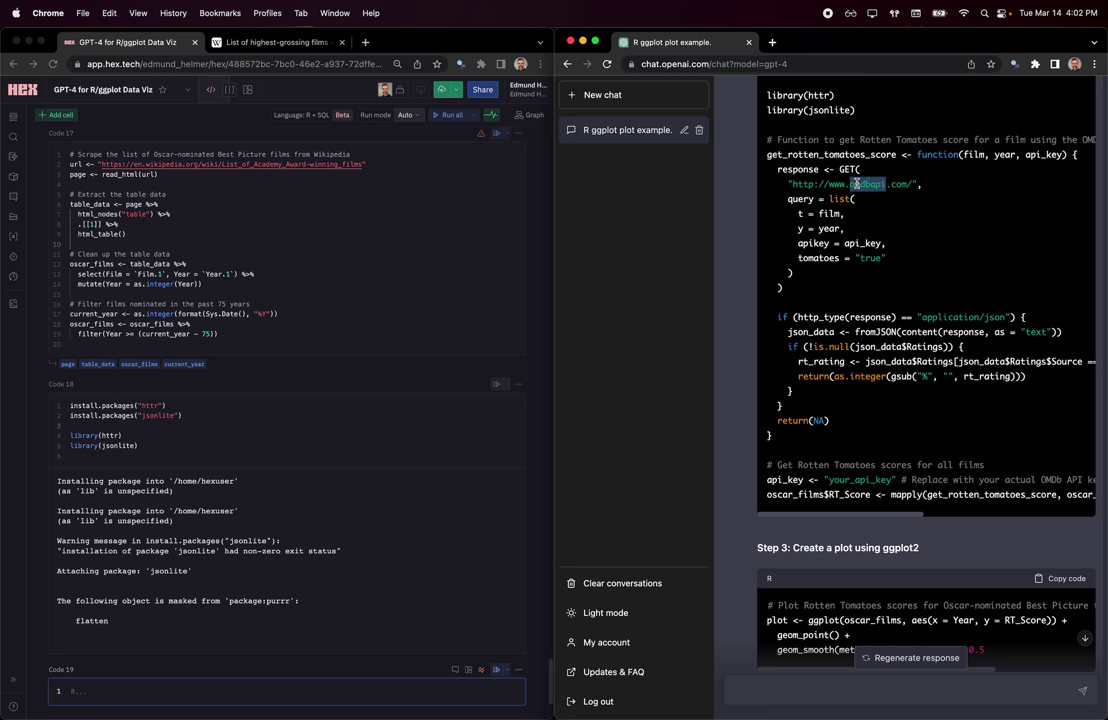
scroll(940, 210, up, 2)
scroll(900, 237, right, 5)
scroll(900, 236, left, 5)
drag(766, 217, 860, 485)
click(857, 510)
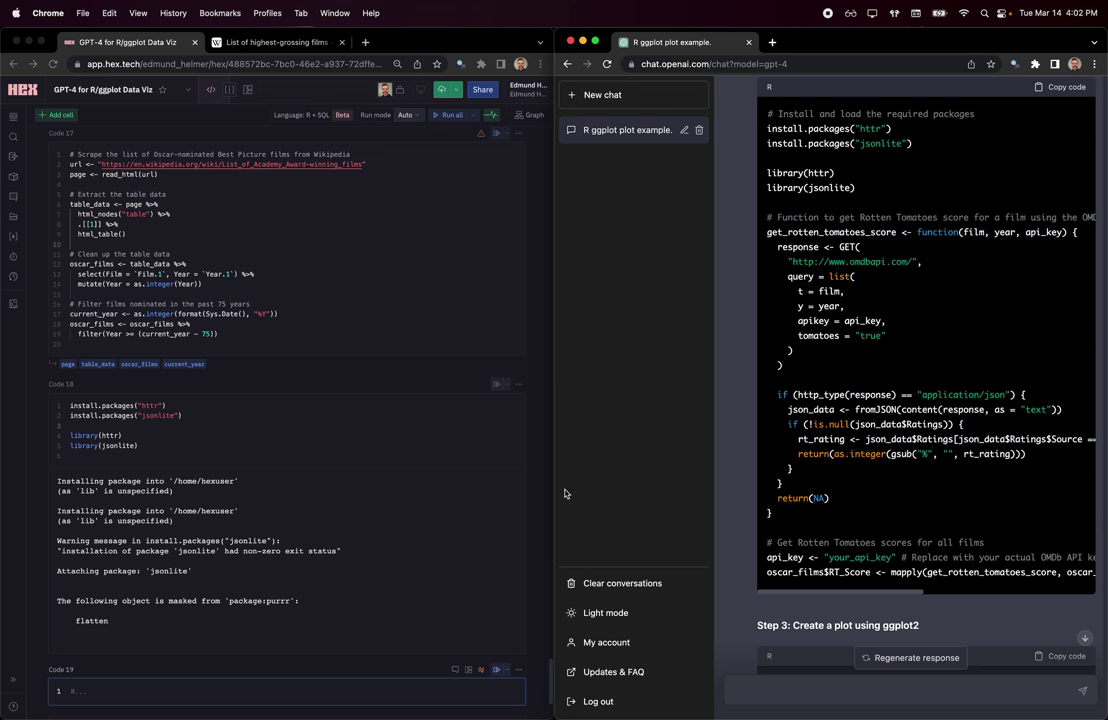
click(545, 441)
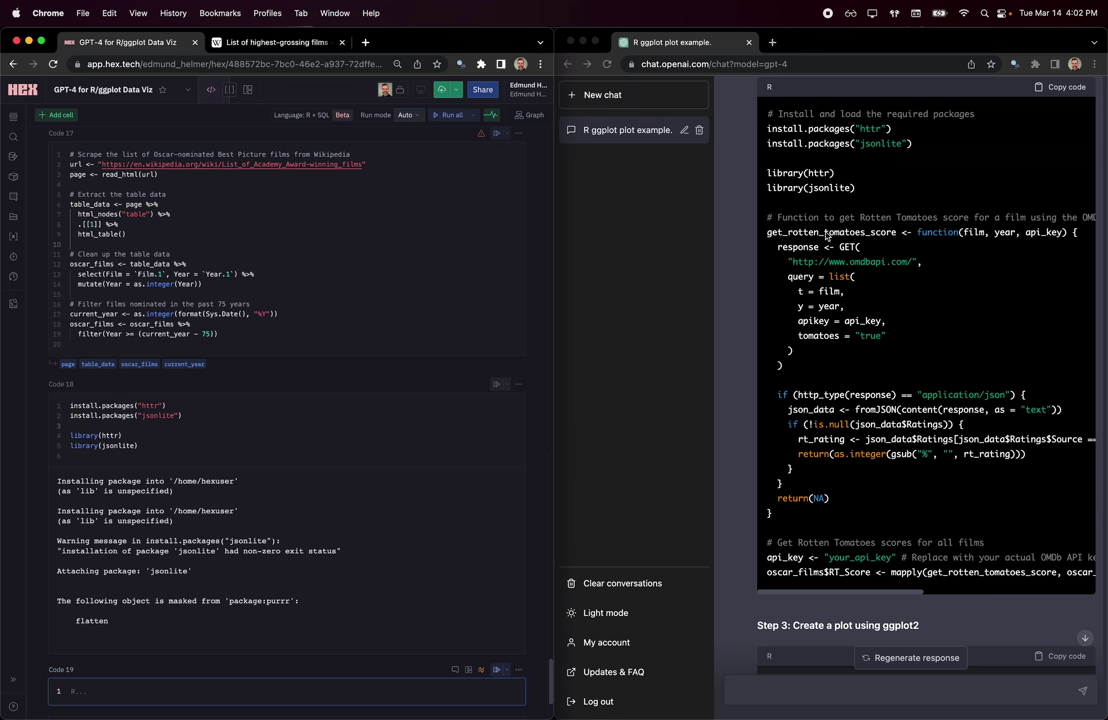
drag(793, 261, 898, 260)
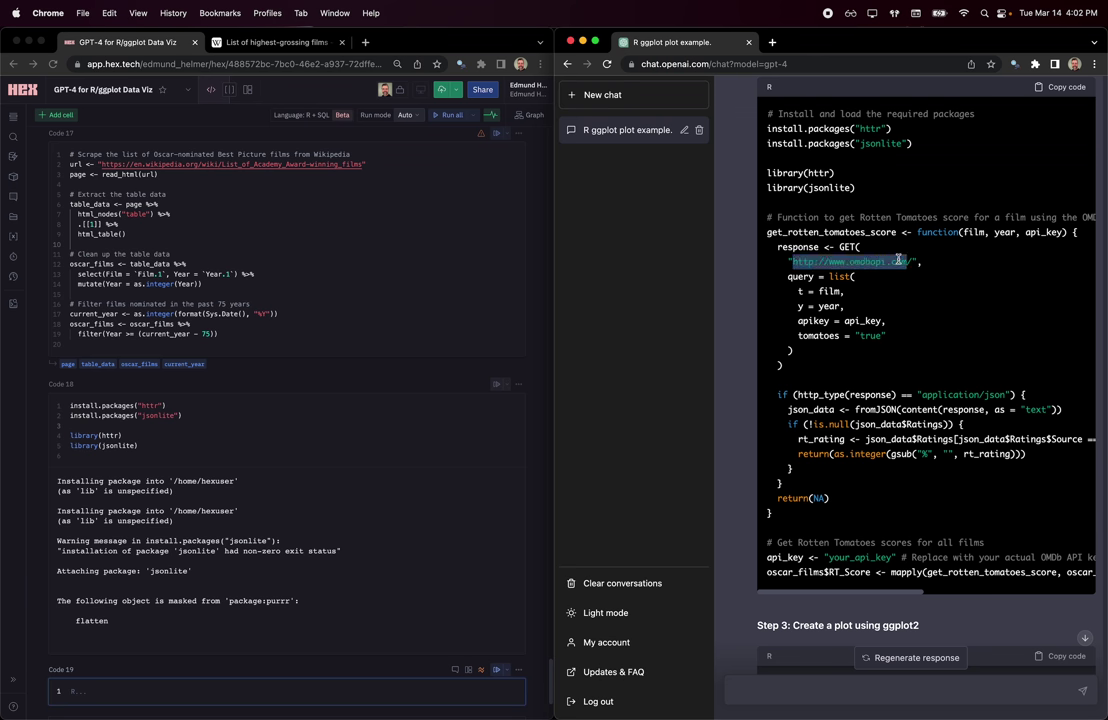
scroll(898, 261, down, 3)
click(546, 498)
scroll(168, 549, down, 4)
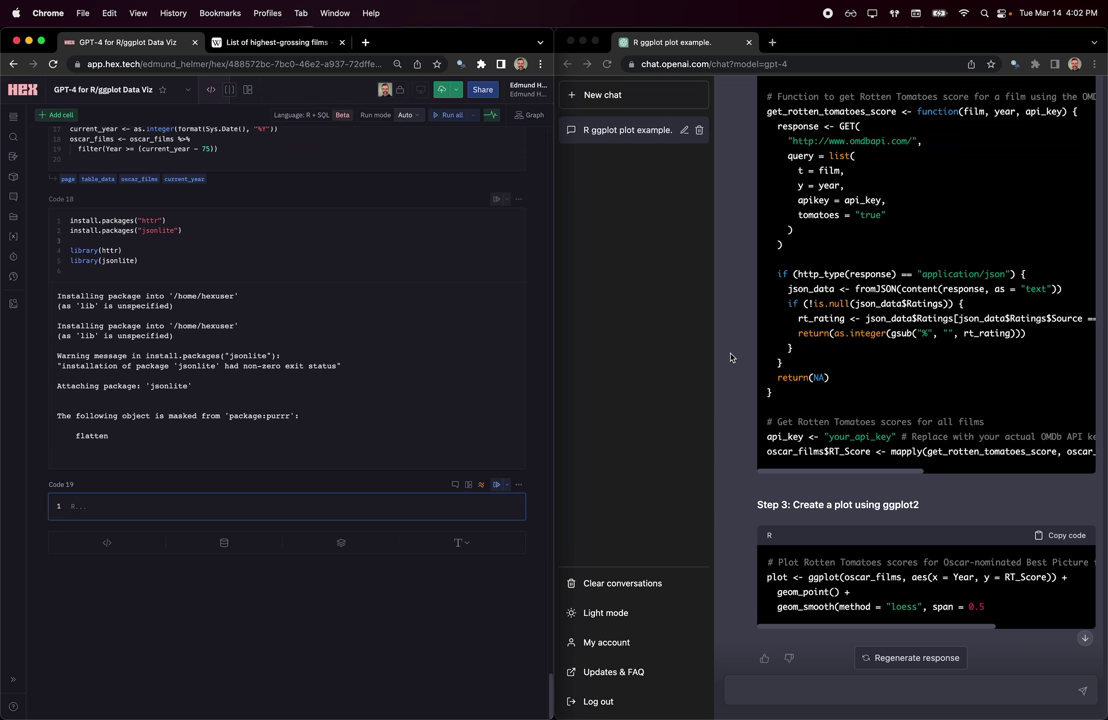
Ask ChatGPT how to simulate data with 5 categories and plot it as a hexbin visualization.
click(772, 698)
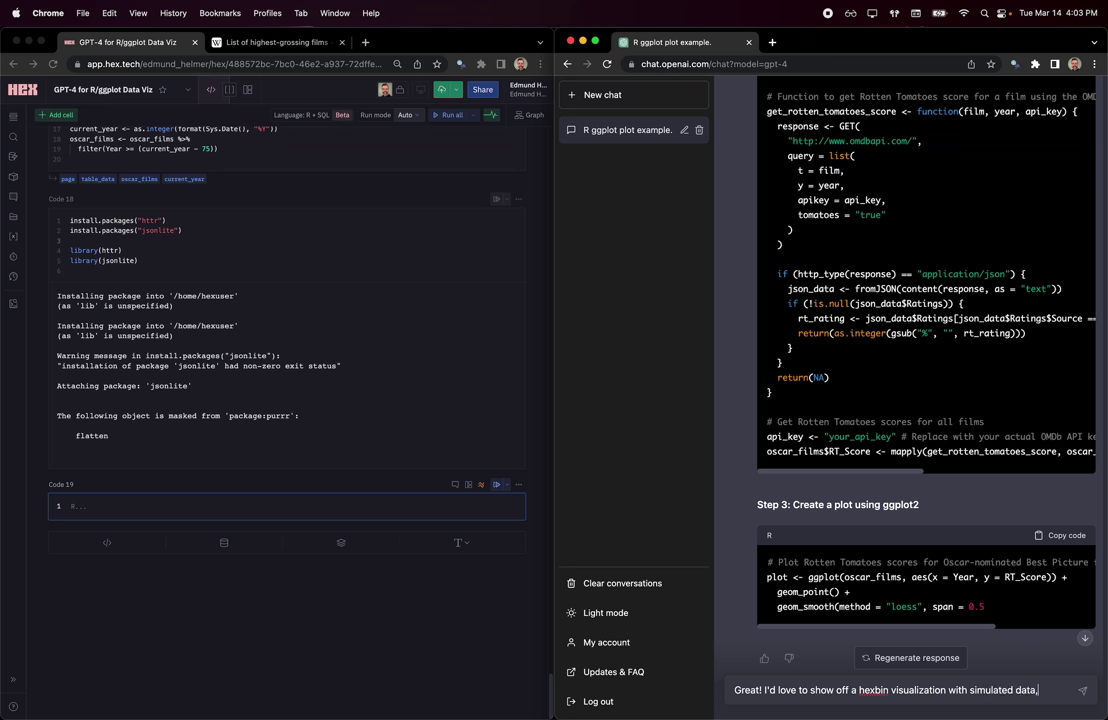
text(tha)
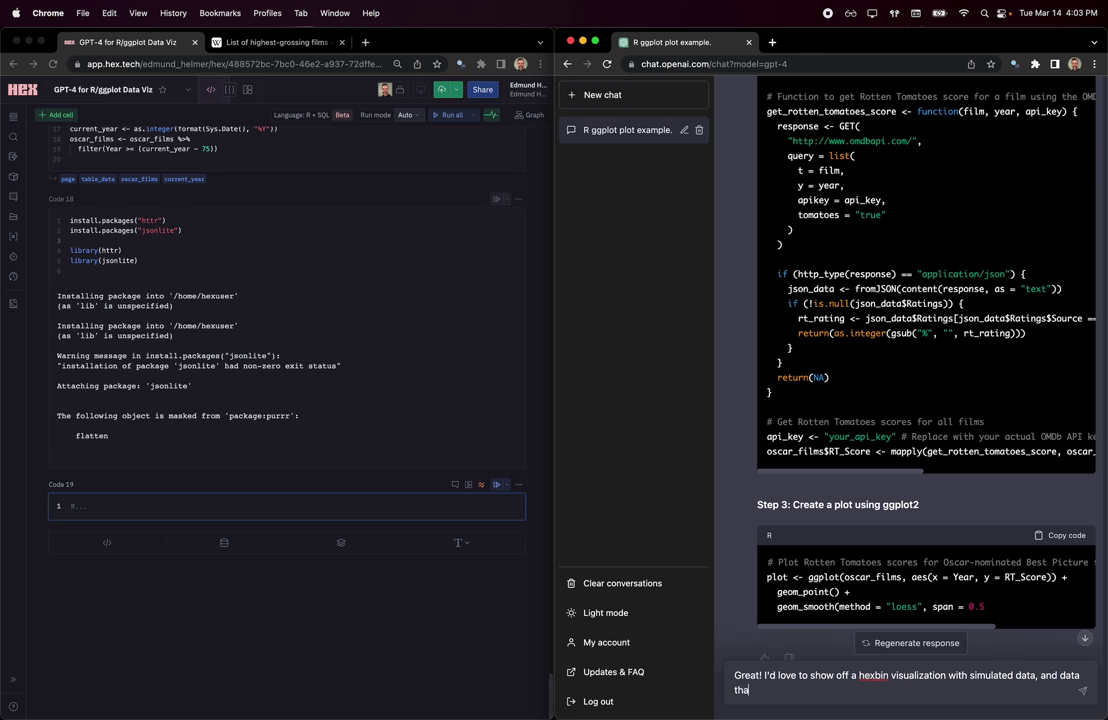
text(t has 5 categories. Can you show me how to simu)
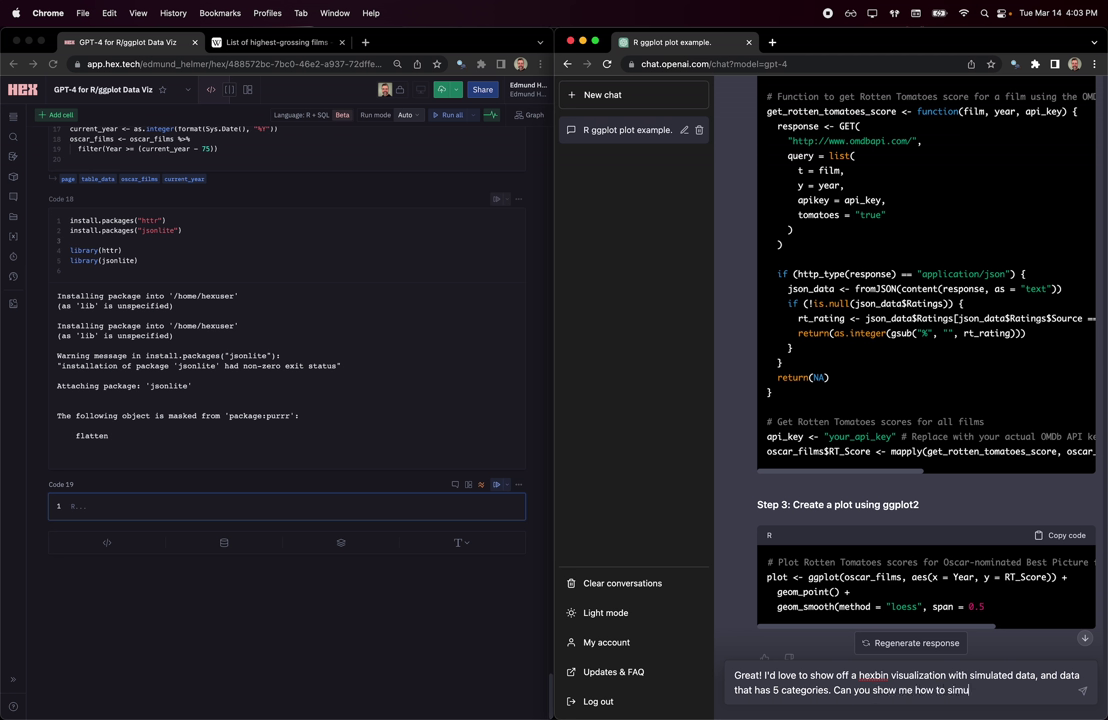
text(late some d)
key(BackSpace)
text(some data li)
text(t, and then plot it?)
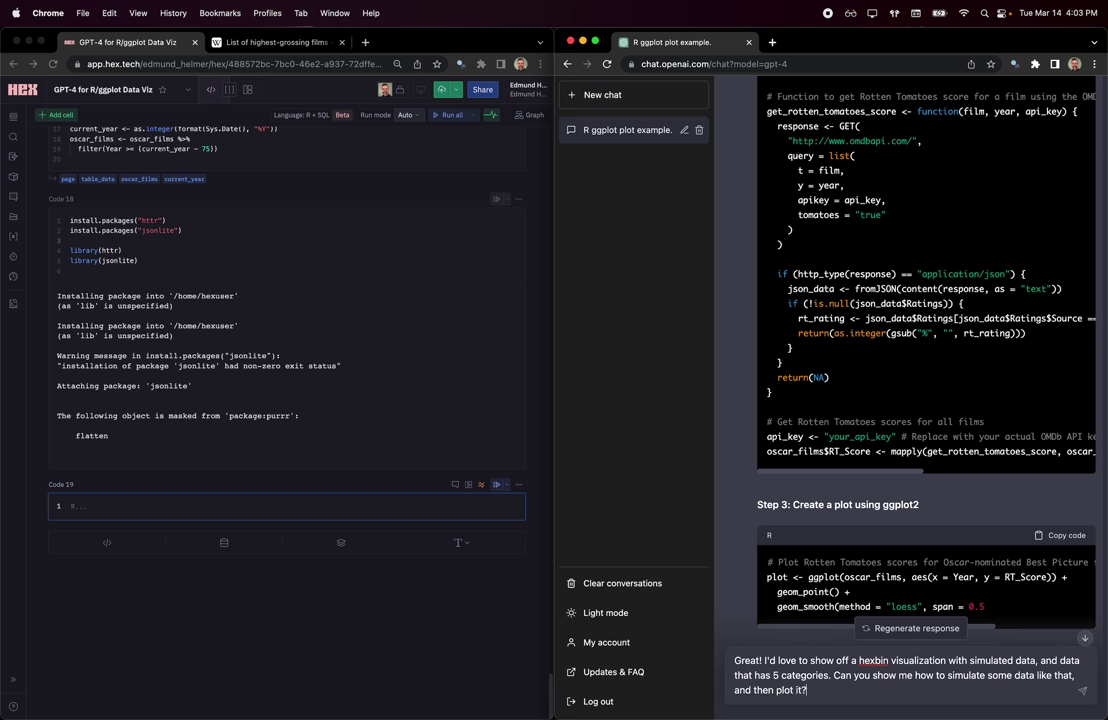
key(Return)
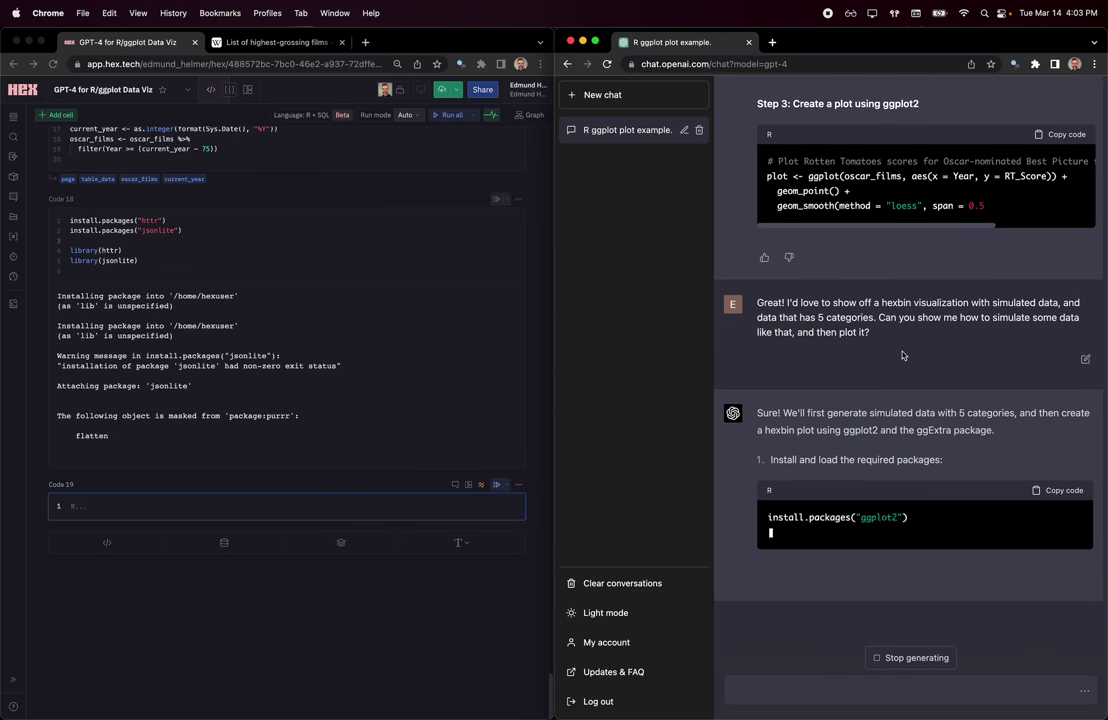
Read ChatGPT's hexbin reply, checking the required packages, the set.seed line and the category definition in the simulation code.
scroll(902, 358, up, 1)
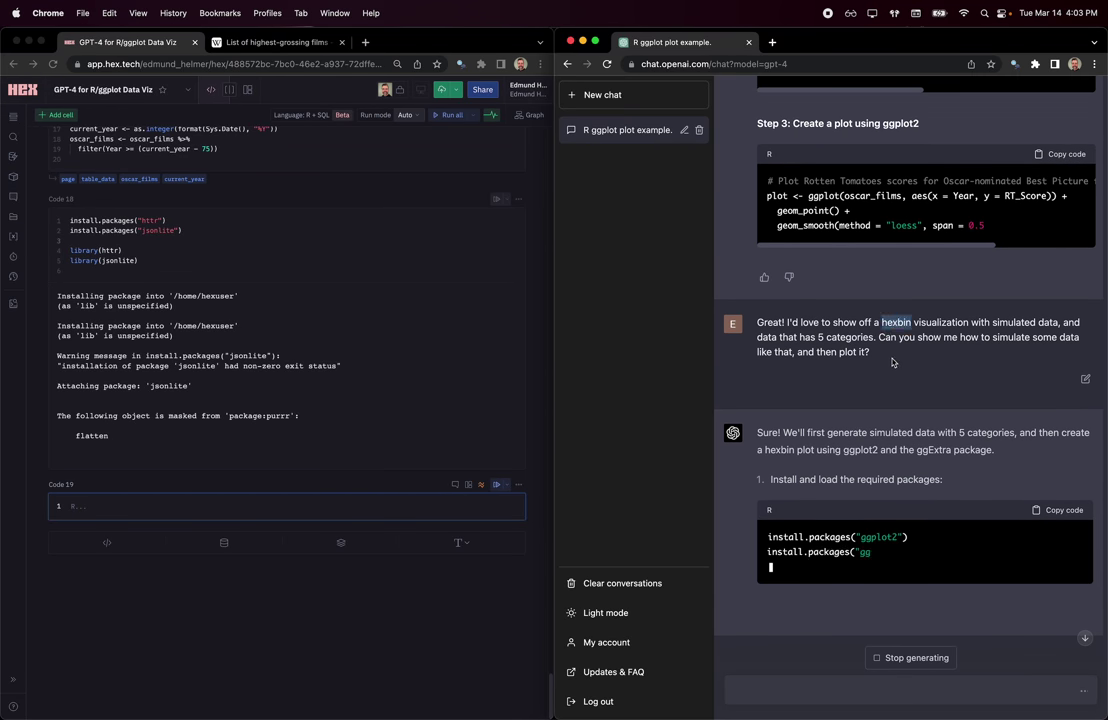
click(893, 362)
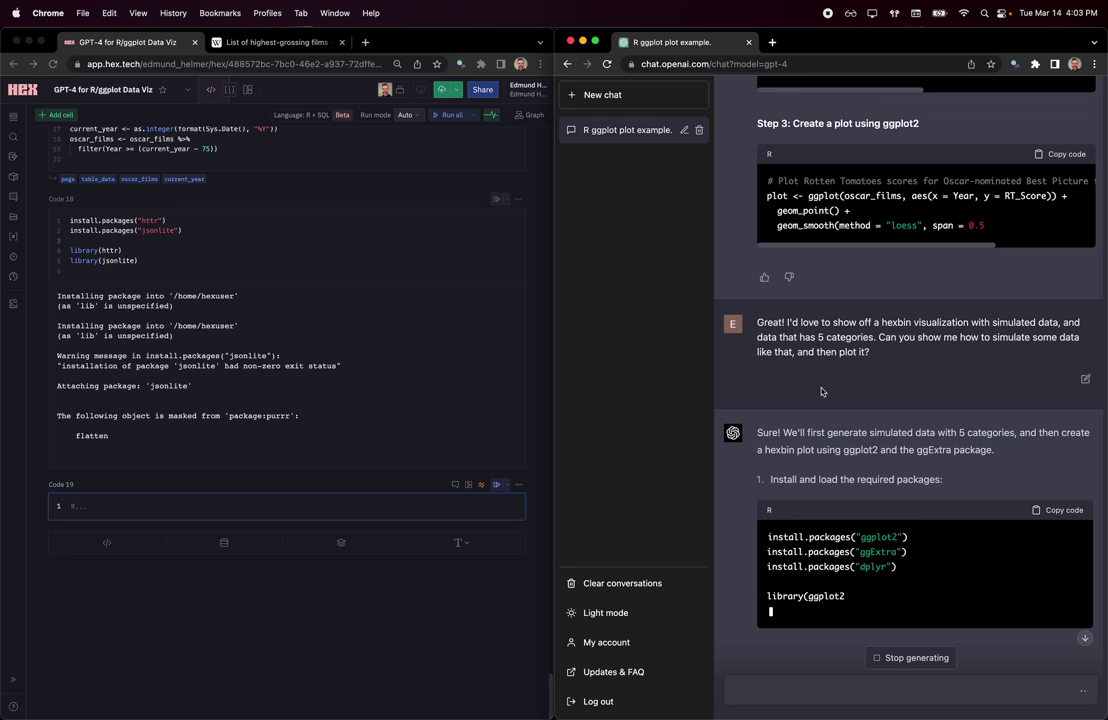
right_click(752, 385)
key(Escape)
scroll(753, 394, down, 3)
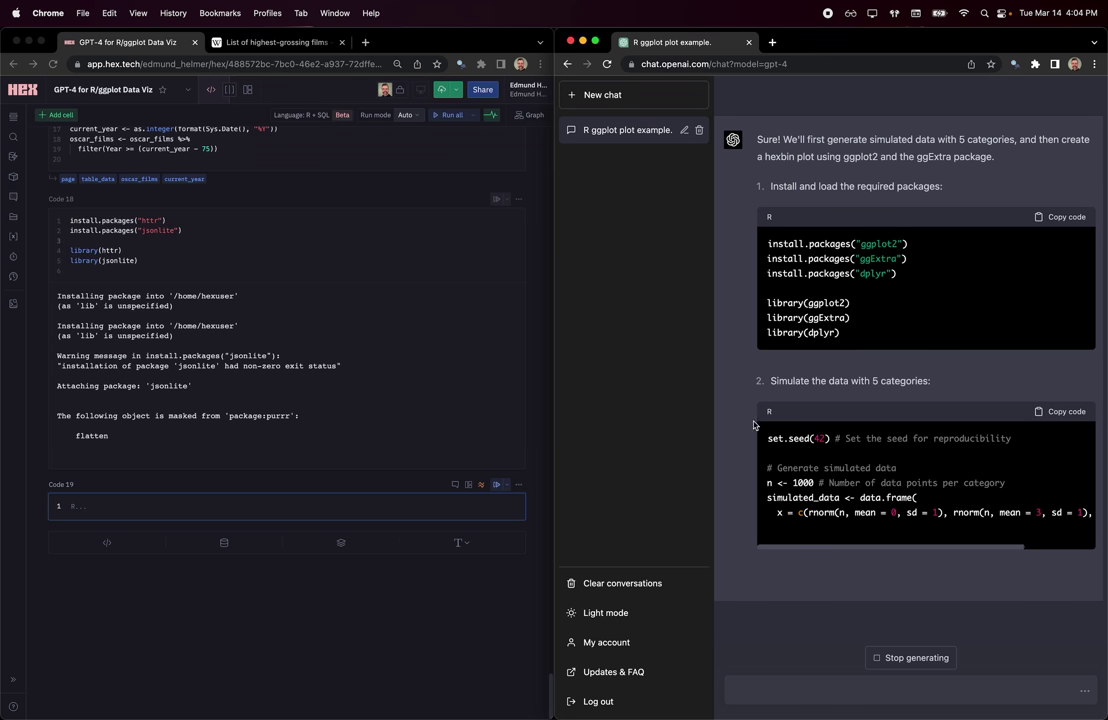
drag(812, 423, 789, 423)
triple_click(789, 423)
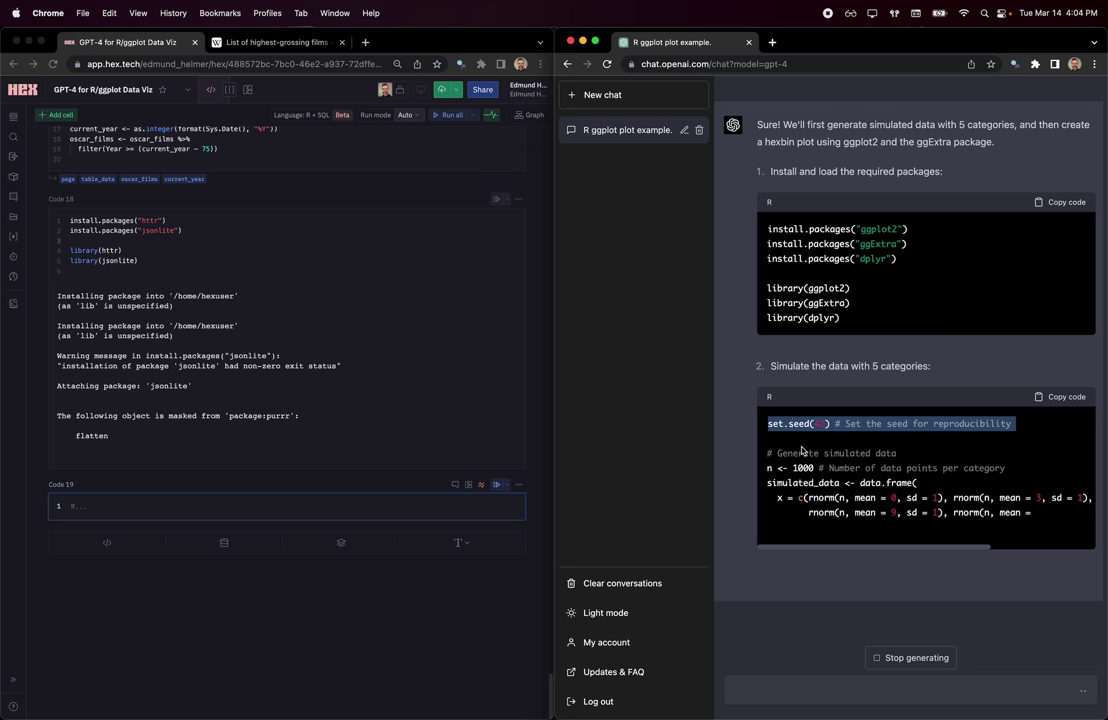
click(775, 422)
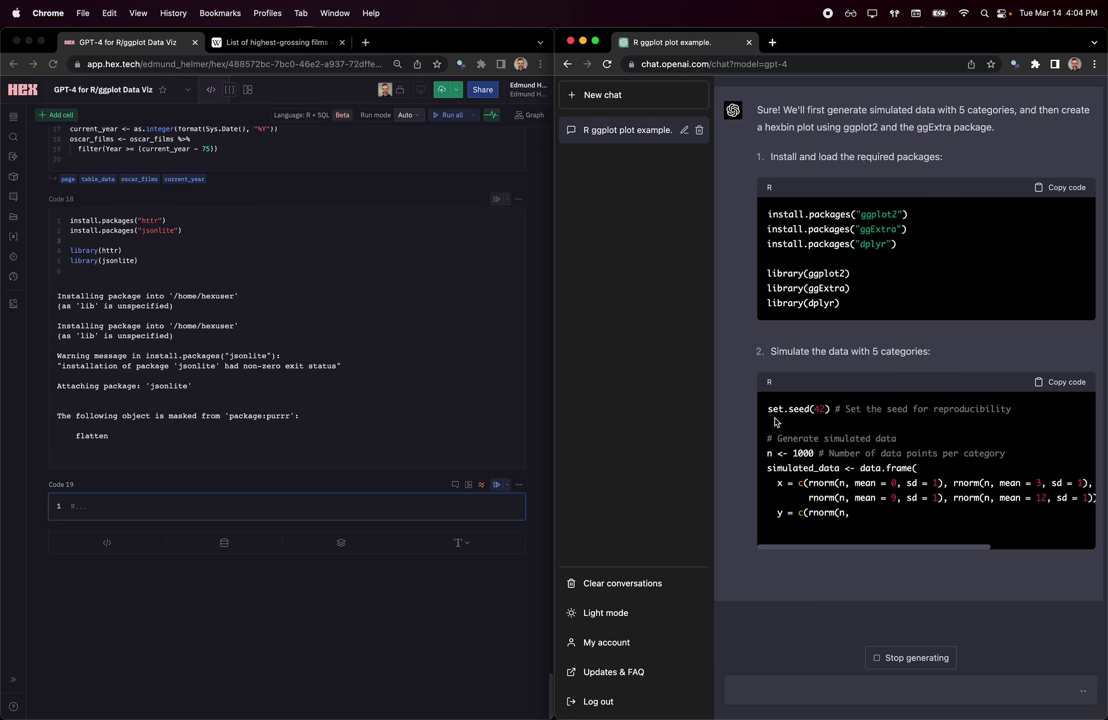
triple_click(775, 408)
click(775, 406)
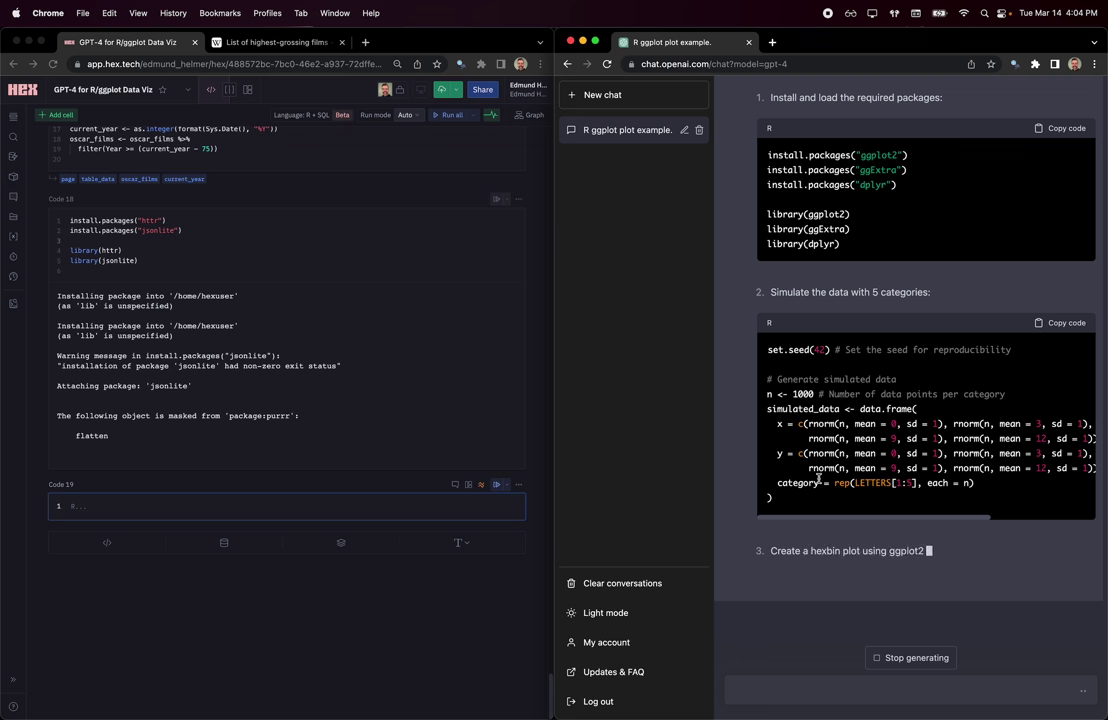
scroll(828, 423, down, 2)
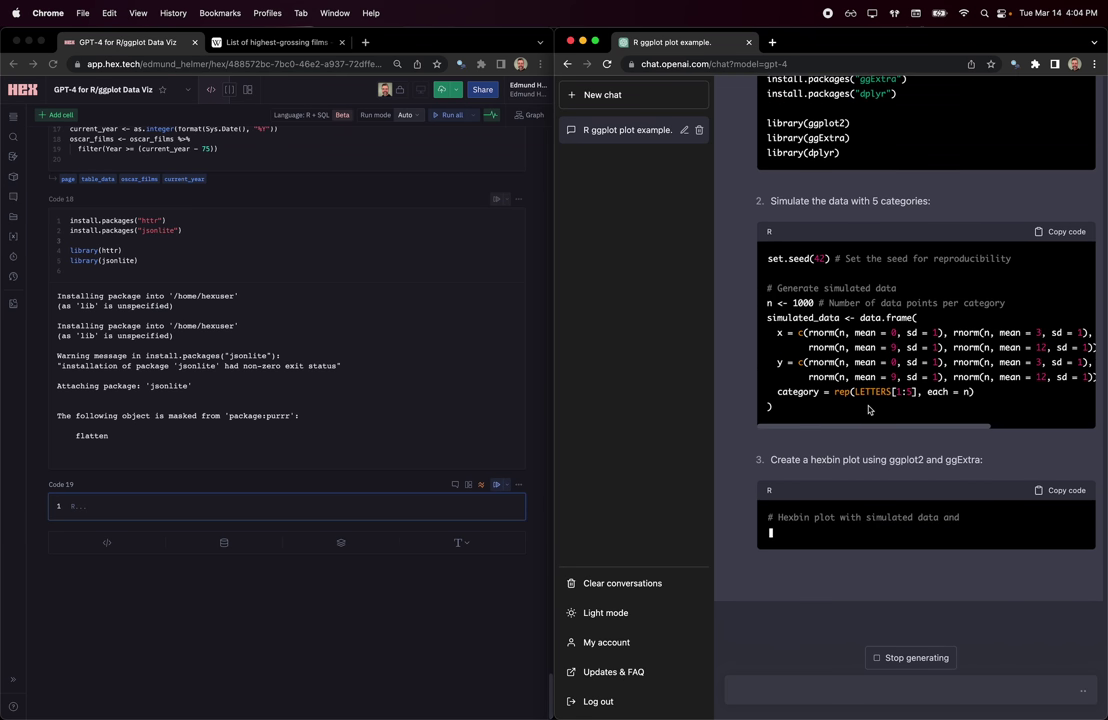
drag(855, 391, 909, 393)
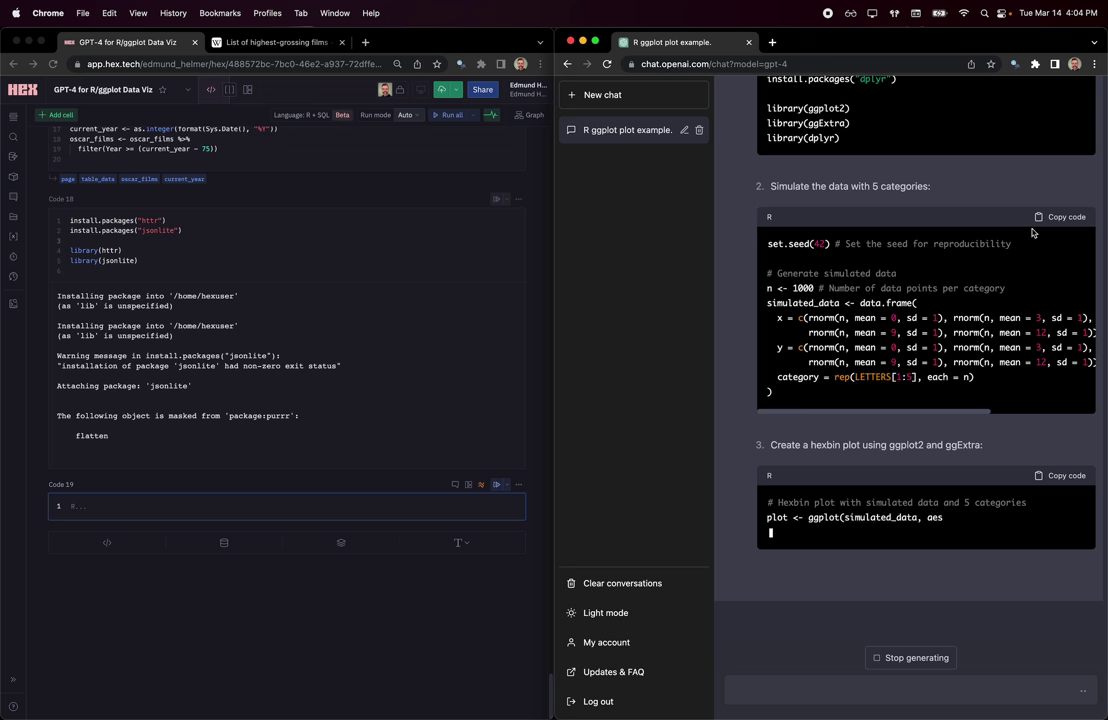
Copy ChatGPT's code for simulating data with 5 categories into the empty R cell and run it.
click(1052, 217)
click(317, 507)
text(set.seed(42) # Set the seed for reproducibility  # Generate simulated data n <- 1000 # Number of data points per category simulated_data <- data.frame(   x = c(rnorm(n, mean = 0, sd = 1), rnorm(n, mean = 3, sd = 1), rnorm(n, mean = 6, sd = 1),         rnorm(n, mean = 9, sd = 1), rnorm(n, mean = 12, sd = 1)),   y = c(rnorm(n, mean = 0, sd = 1), rnorm(n, mean = 3, sd = 1), rnorm(n, mean = 6, sd = 1),         rnorm(n, mean = 9, sd = 1), rnorm(n, mean = 12, sd = 1)),   category = rep(LETTERS[1:5], each = n) ))
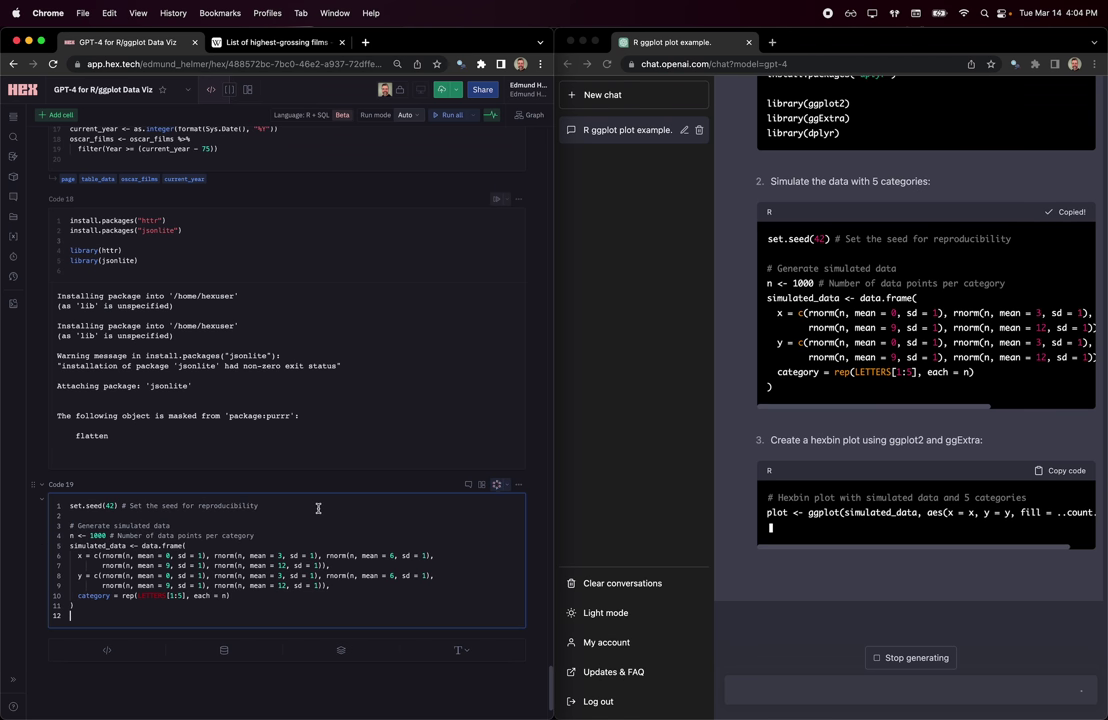
Add a new R cell below, copy ChatGPT's hexbin plot code into it, run it, and view the faceted plot.
click(106, 663)
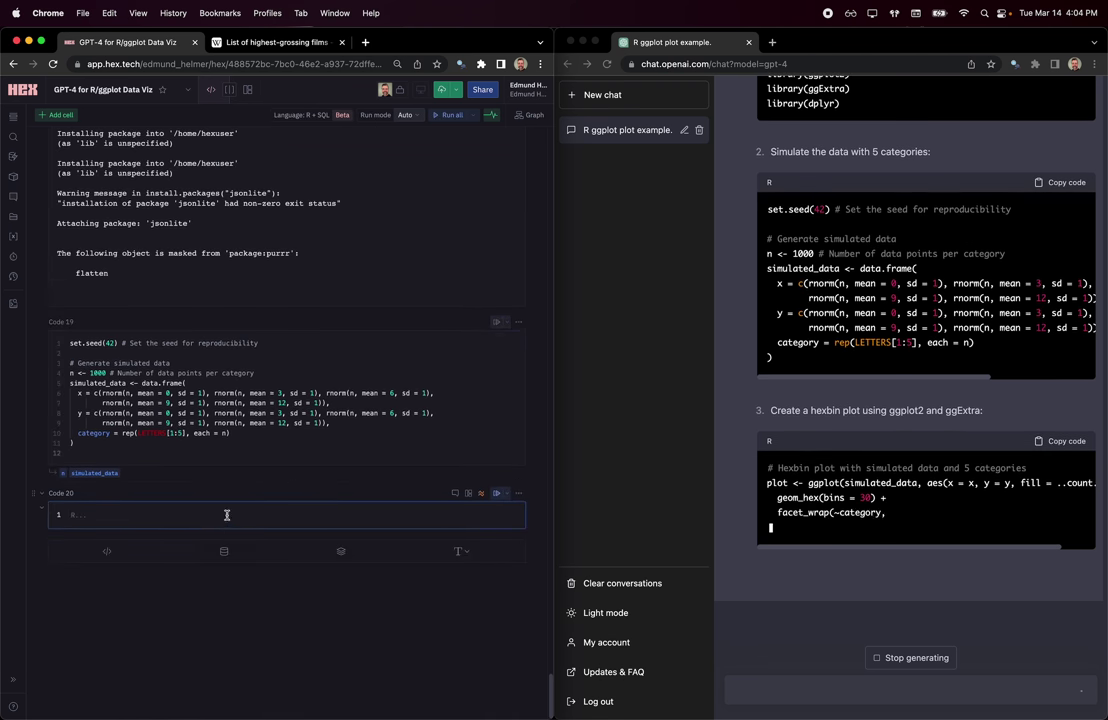
drag(130, 342, 258, 343)
click(180, 517)
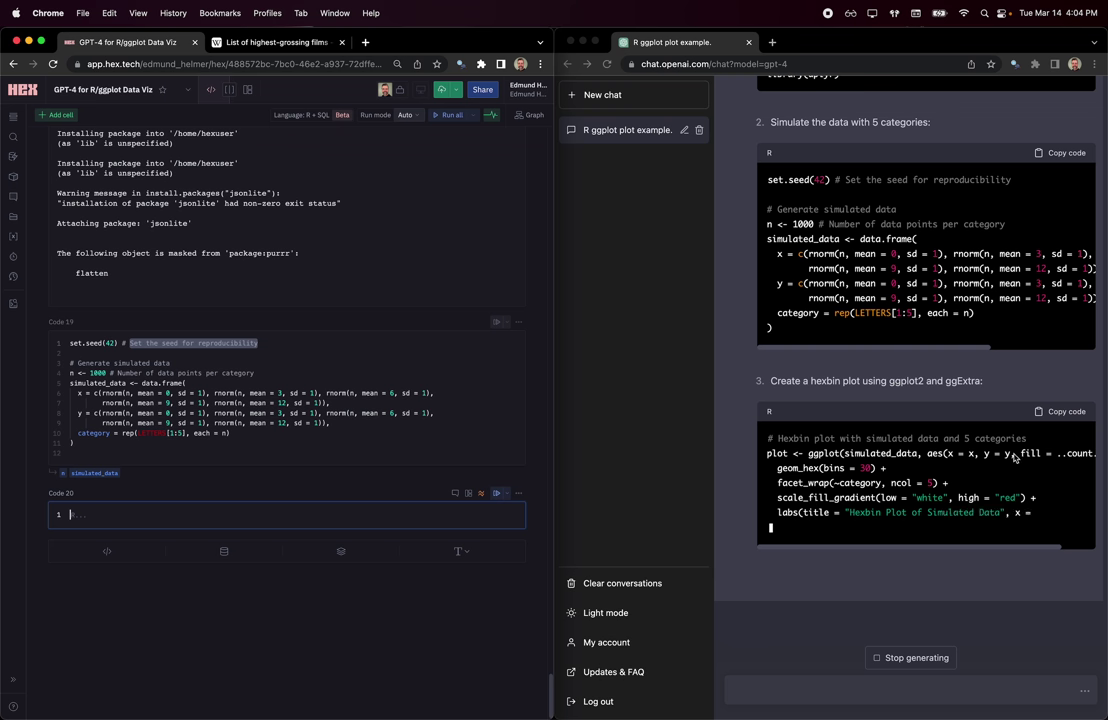
right_click(715, 383)
click(721, 356)
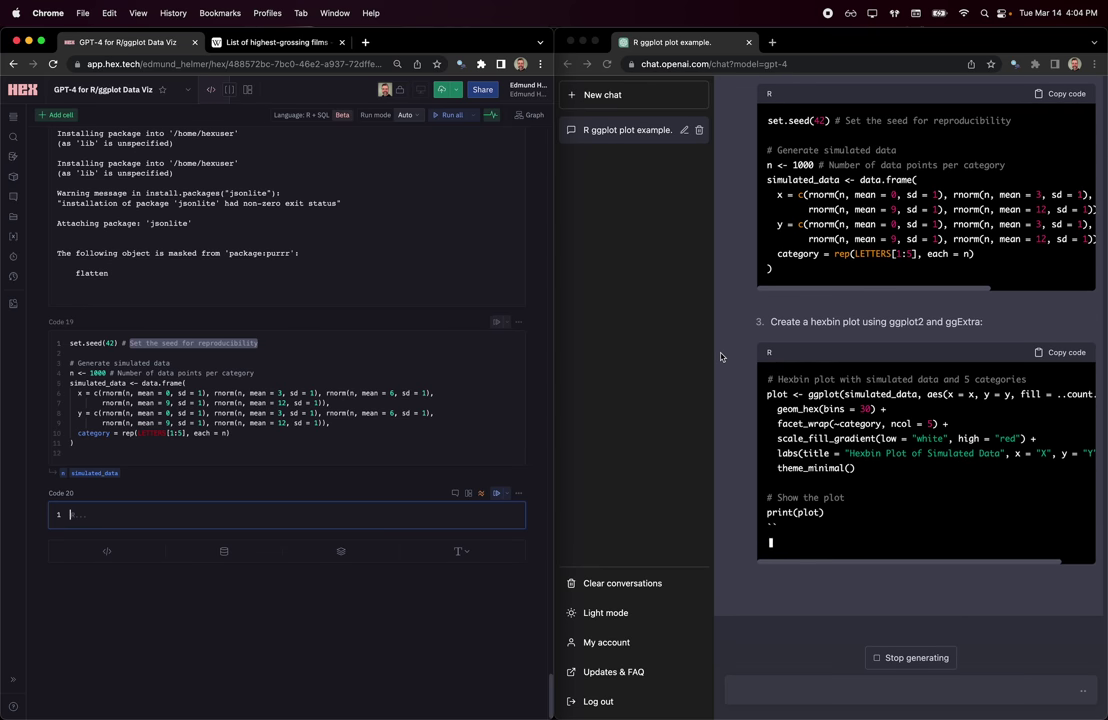
click(1060, 337)
click(130, 515)
key(super+v)
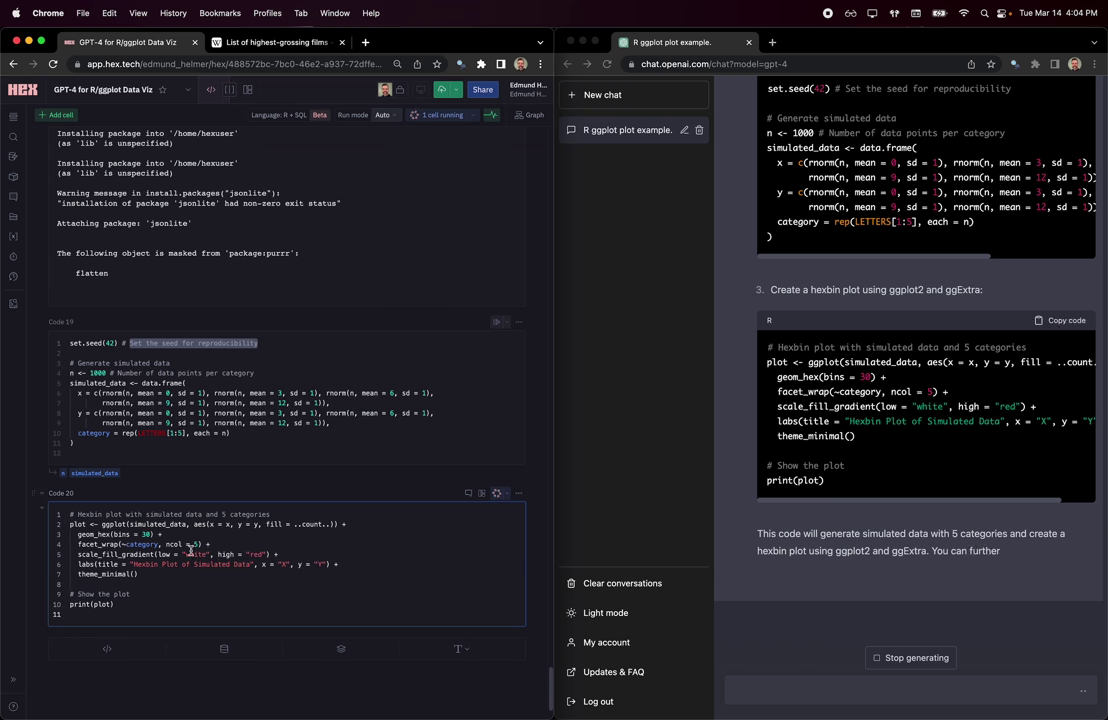
scroll(200, 540, down, 5)
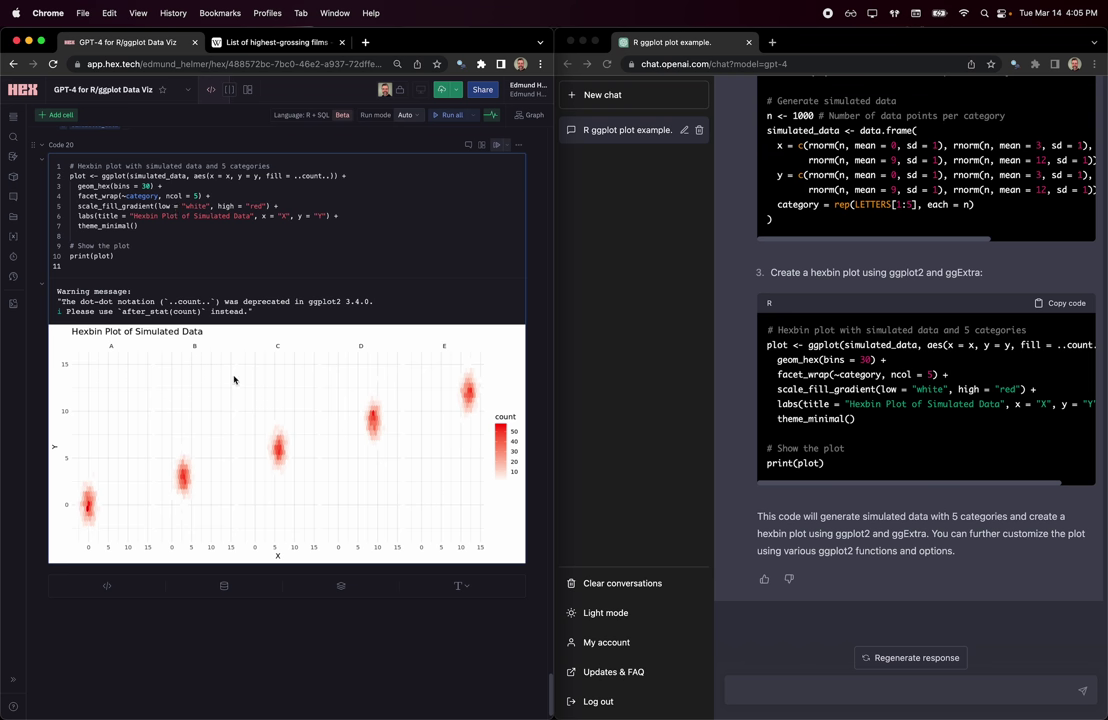
Ask ChatGPT whether the categories could overlap with different colors and transparency instead of being separated into different facets.
click(900, 689)
text(That's great! But ins)
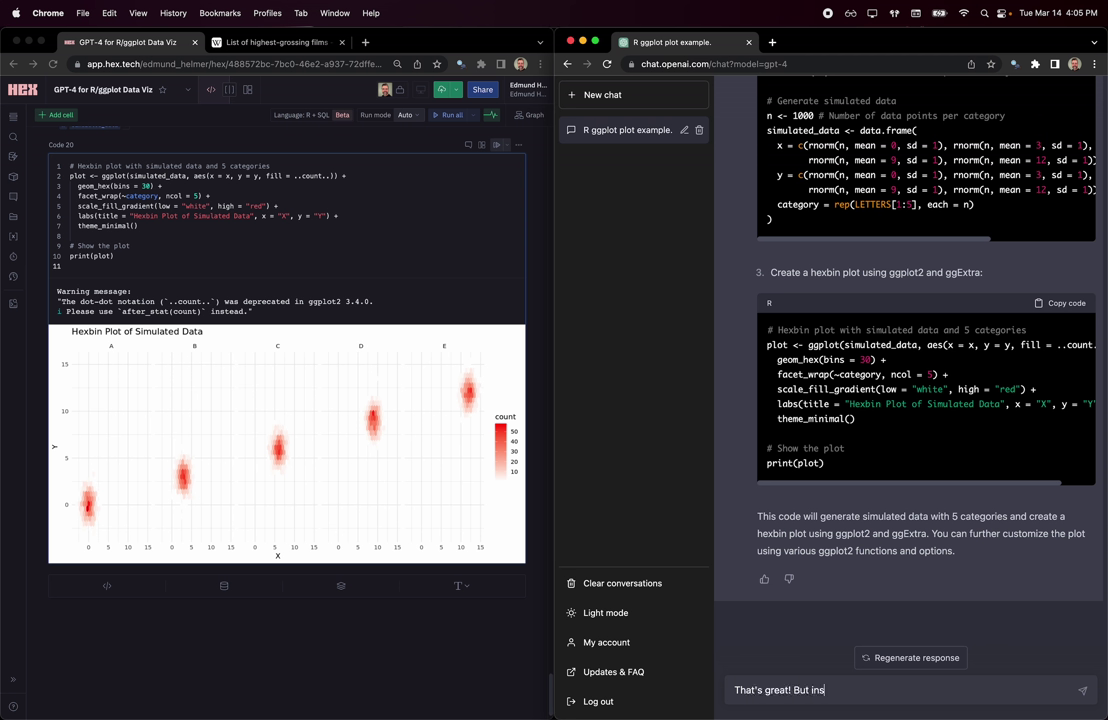
key(shift+alt+Left)
key(shift+alt+Left)
text(instead of separating the categories)
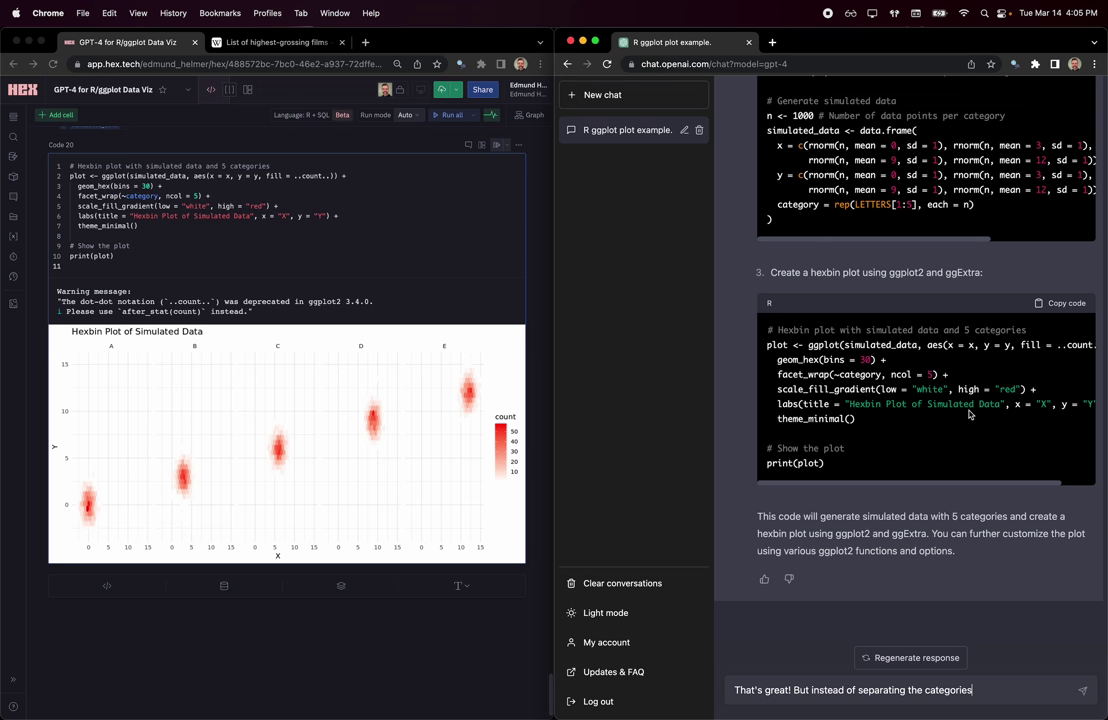
scroll(970, 420, right, 2)
scroll(968, 414, left, 2)
drag(812, 376, 961, 378)
click(1030, 689)
text(uld we have them overlap with different colors and with transparency?)
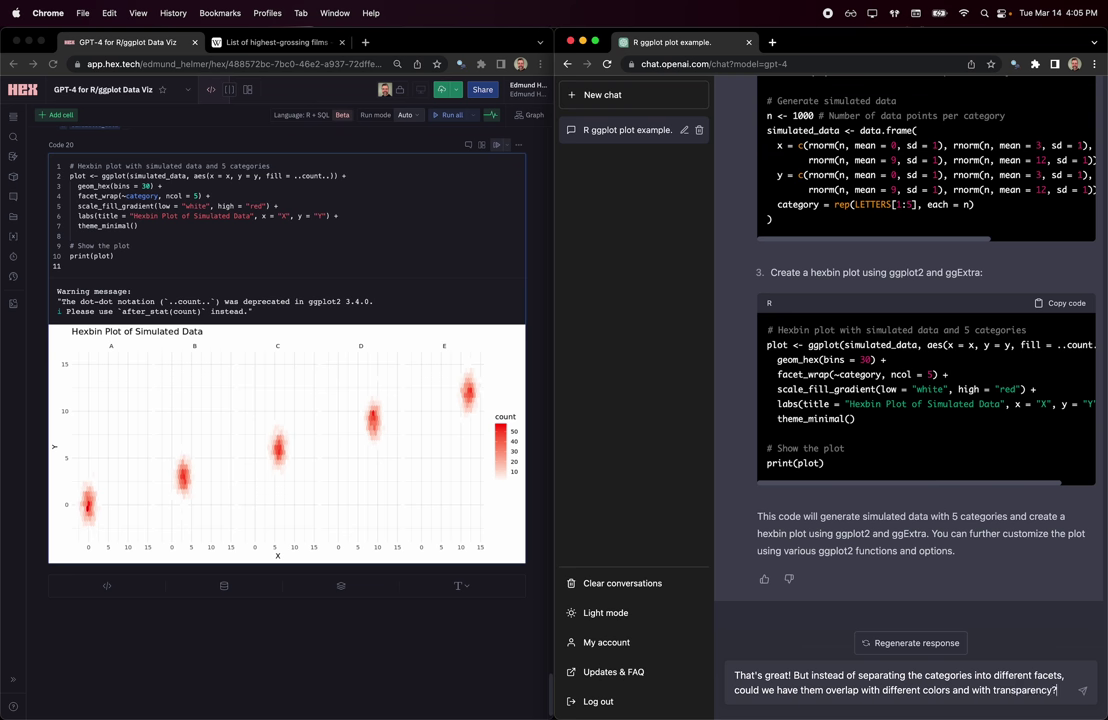
key(Return)
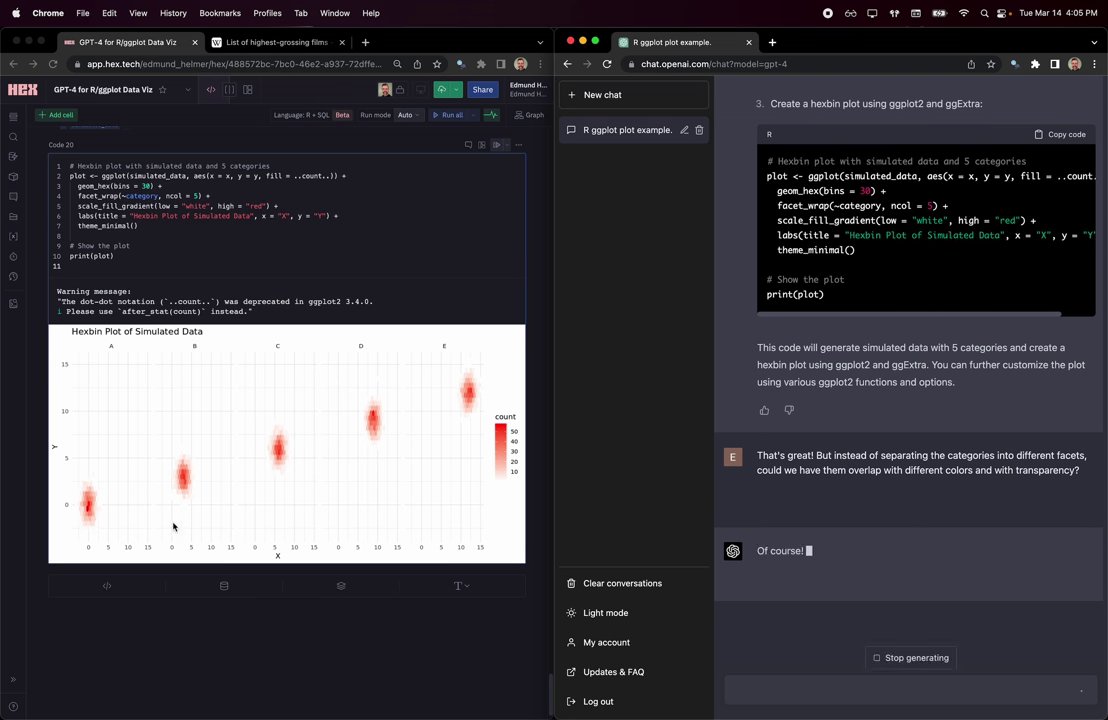
Compare the simulation code in ChatGPT's new reply with the existing simulated_data cell in the notebook.
click(105, 508)
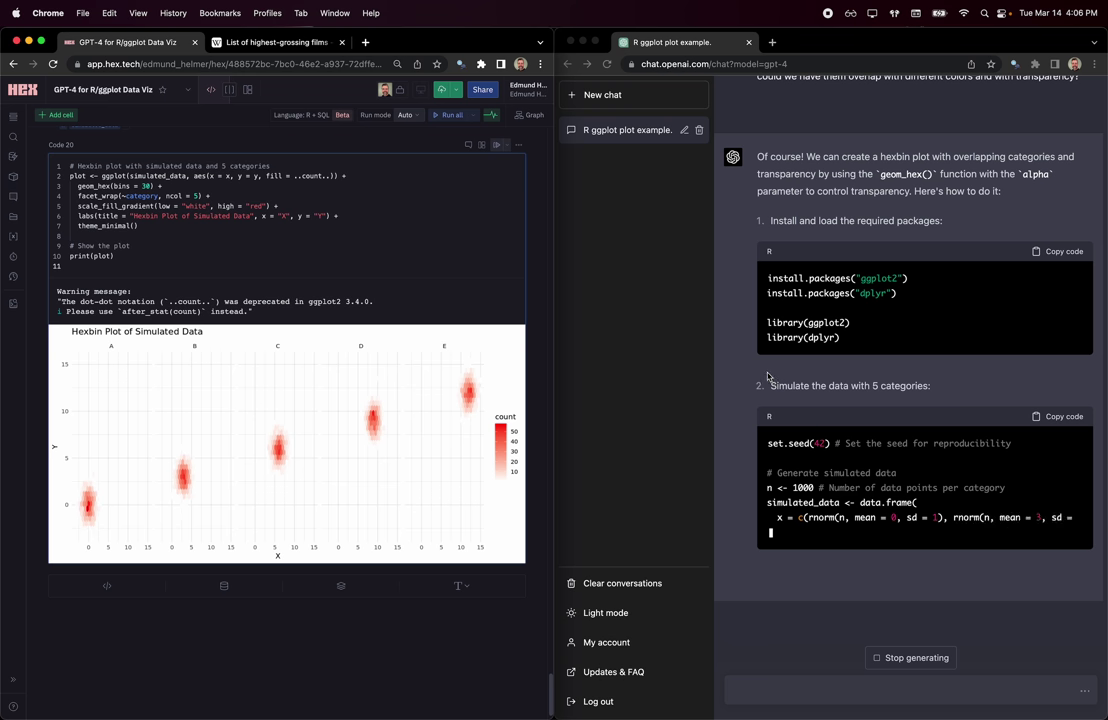
scroll(373, 247, up, 2)
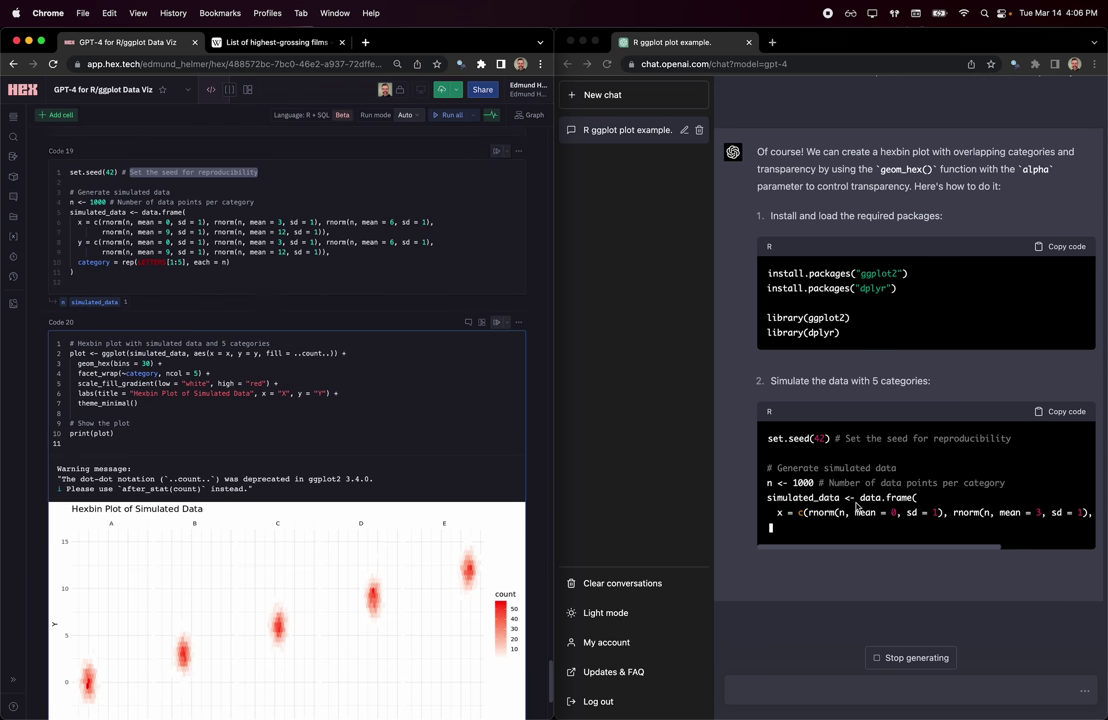
scroll(855, 500, right, 5)
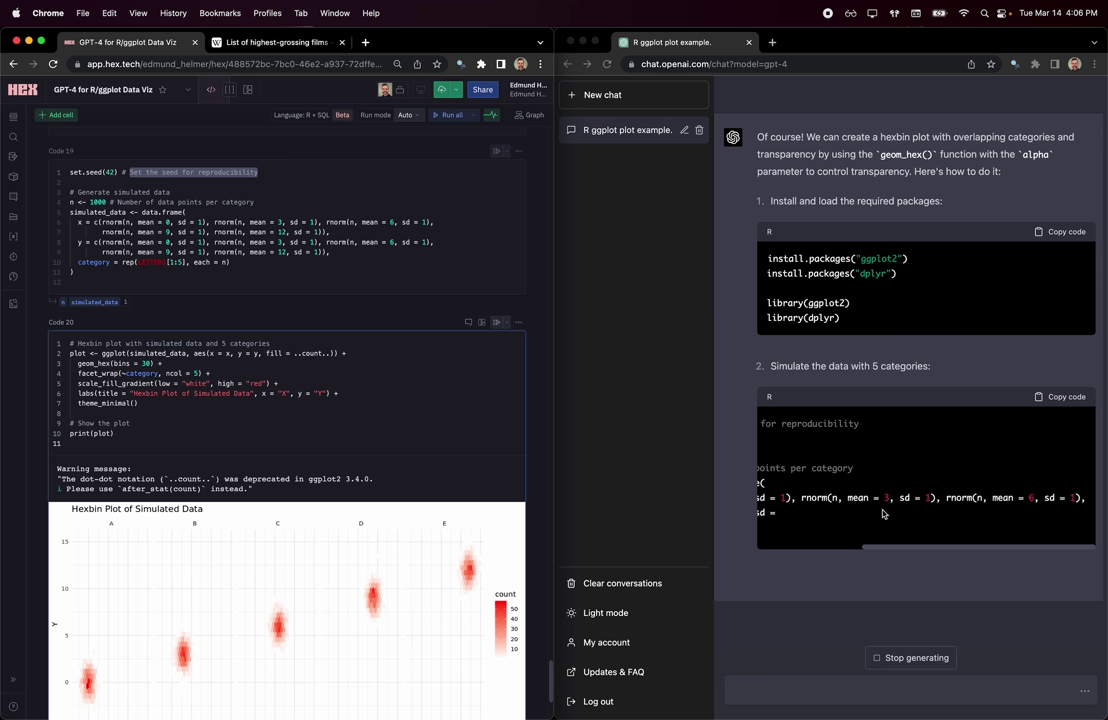
scroll(945, 520, right, 5)
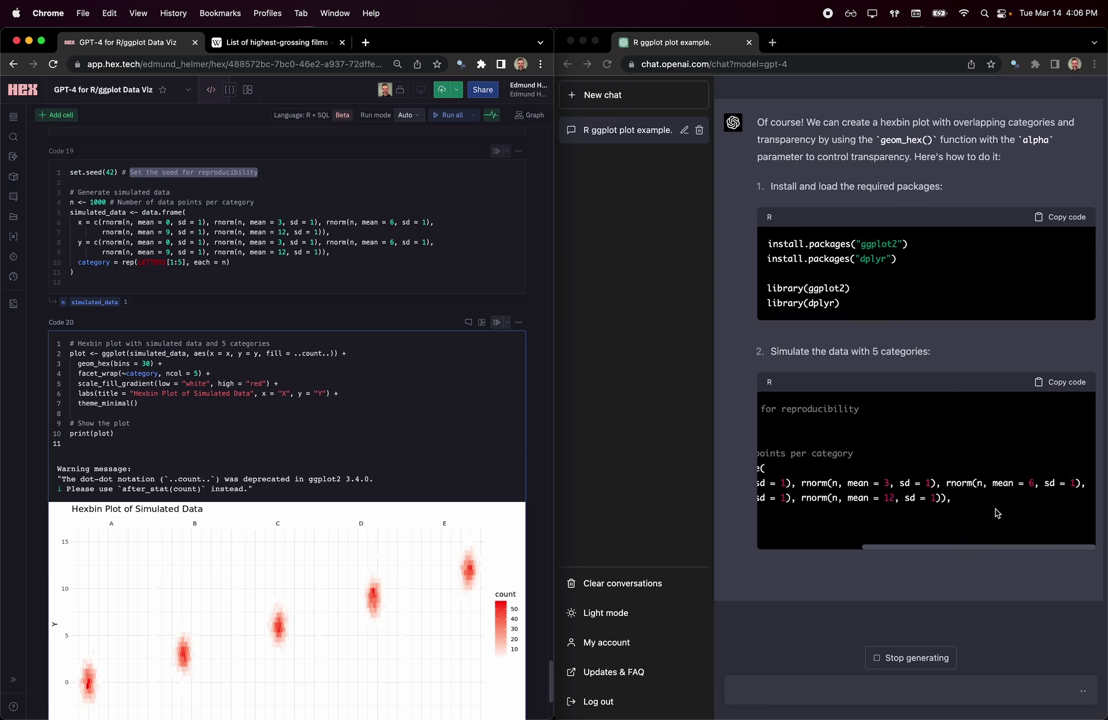
click(738, 333)
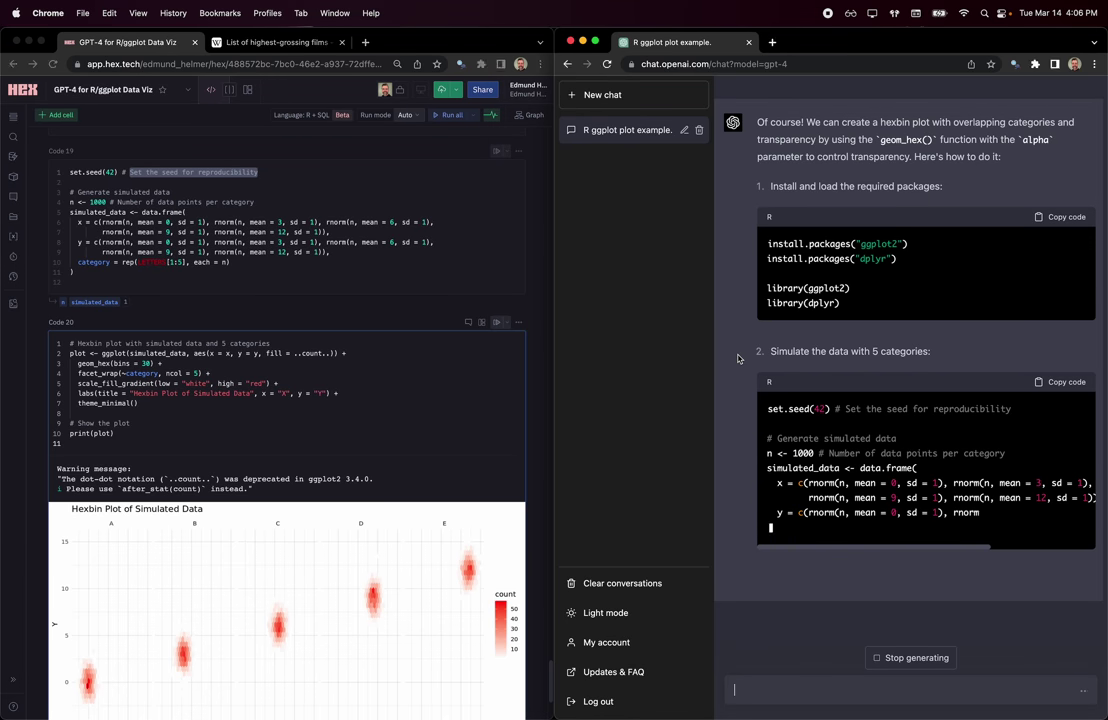
drag(818, 129, 795, 180)
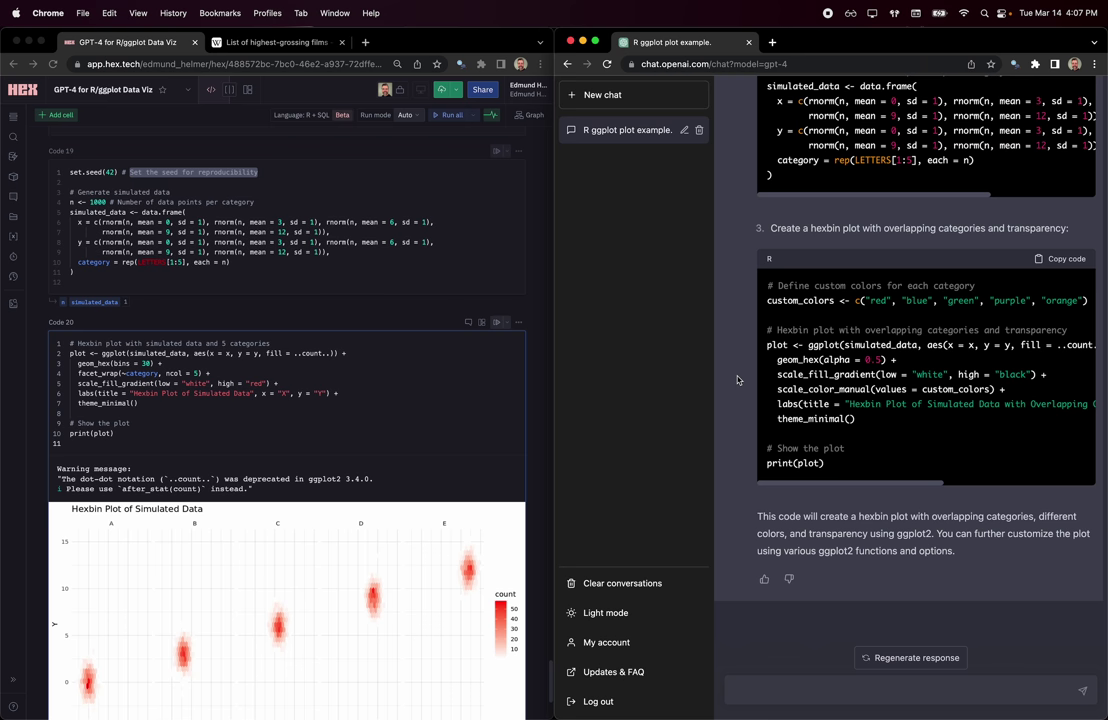
Copy ChatGPT's code for the overlapping, transparent hexbin plot into a new R cell below, run it, and view the chart.
click(1058, 258)
scroll(262, 338, down, 5)
click(107, 542)
key(super+v)
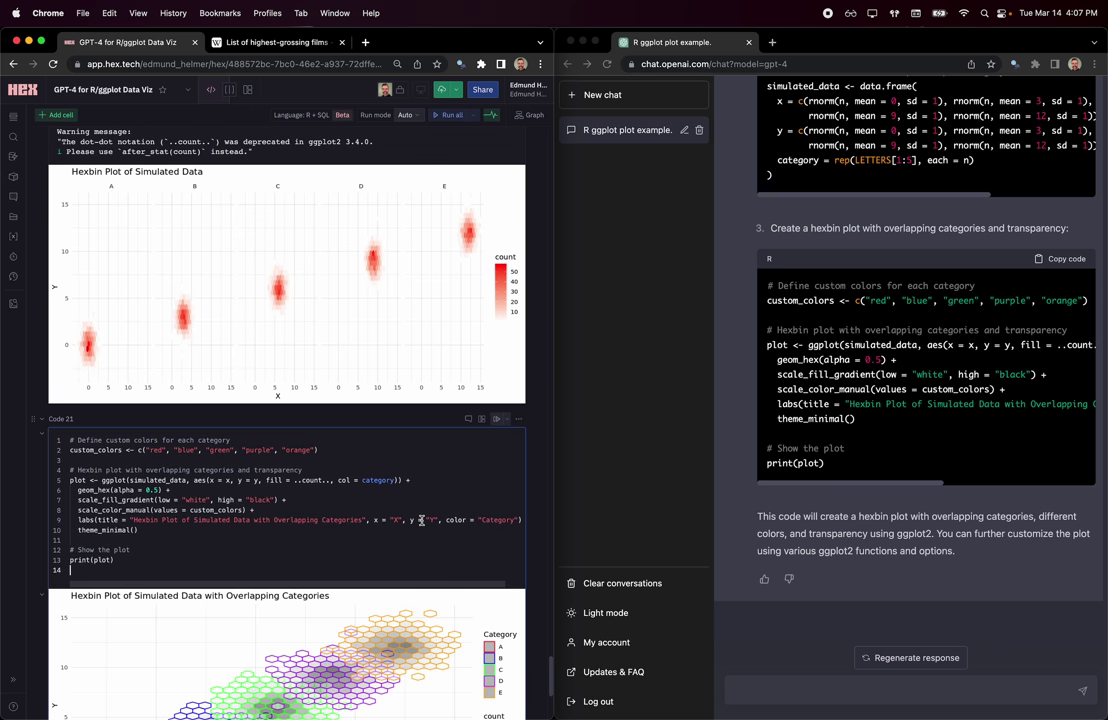
scroll(300, 500, down, 8)
scroll(303, 489, up, 1)
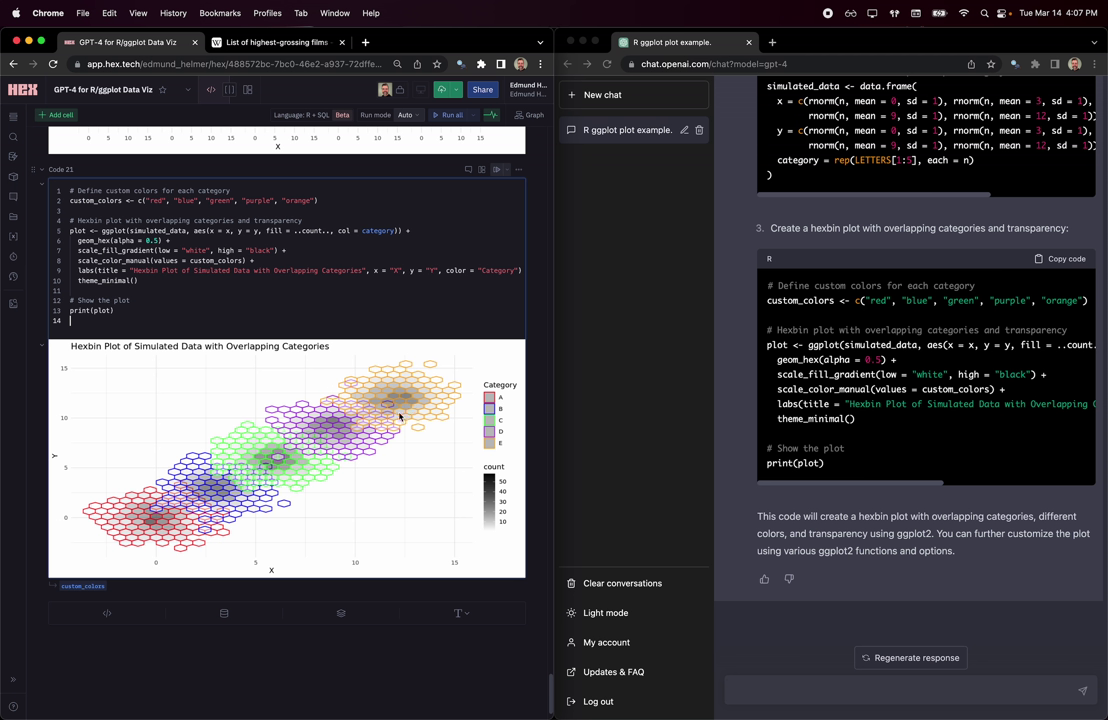
Reread the earlier request about overlapping categories, checking its wording on different colors, and copy its text.
scroll(846, 397, up, 5)
scroll(846, 397, up, 3)
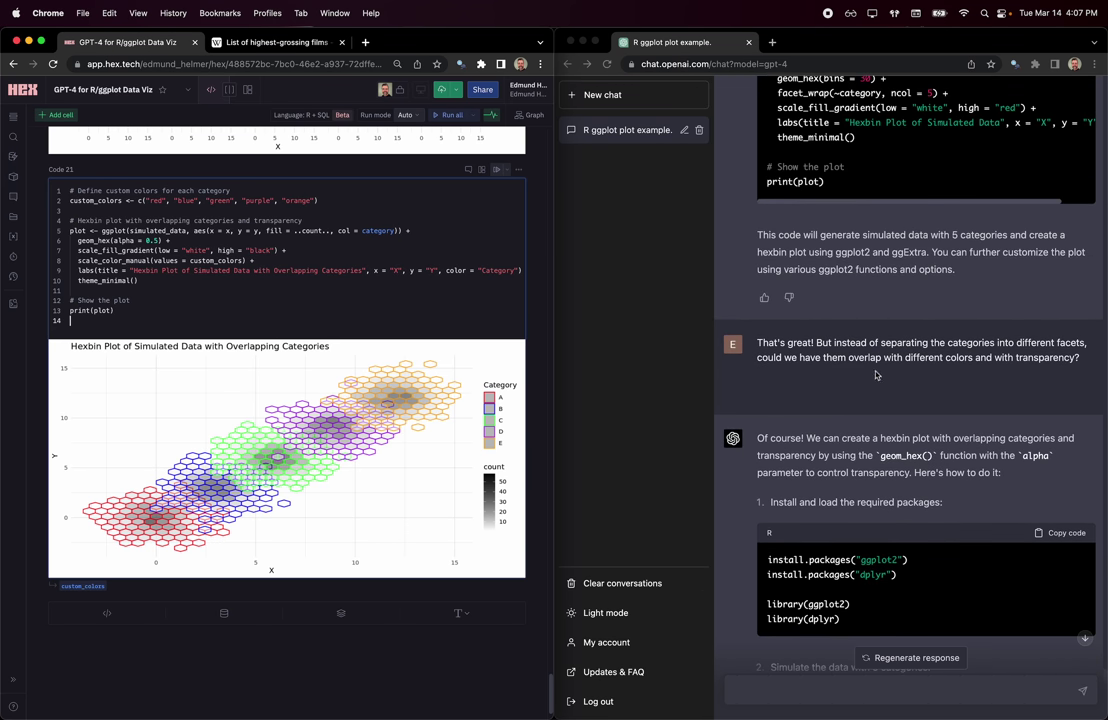
drag(973, 358, 941, 362)
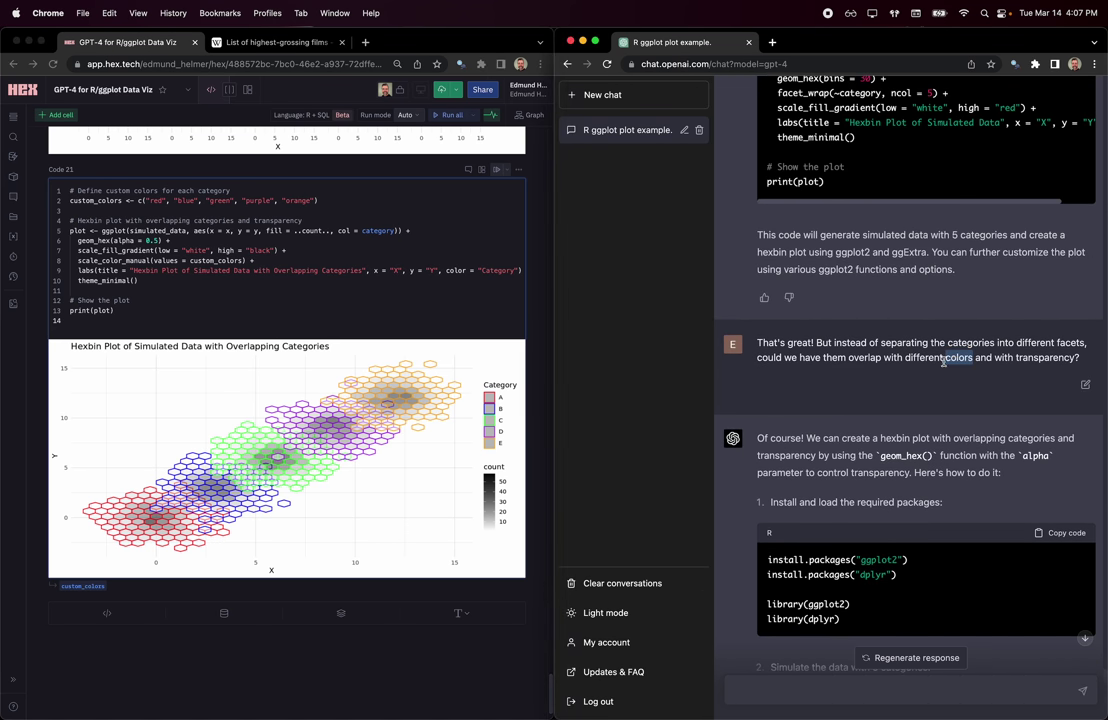
triple_click(940, 358)
key(super+c)
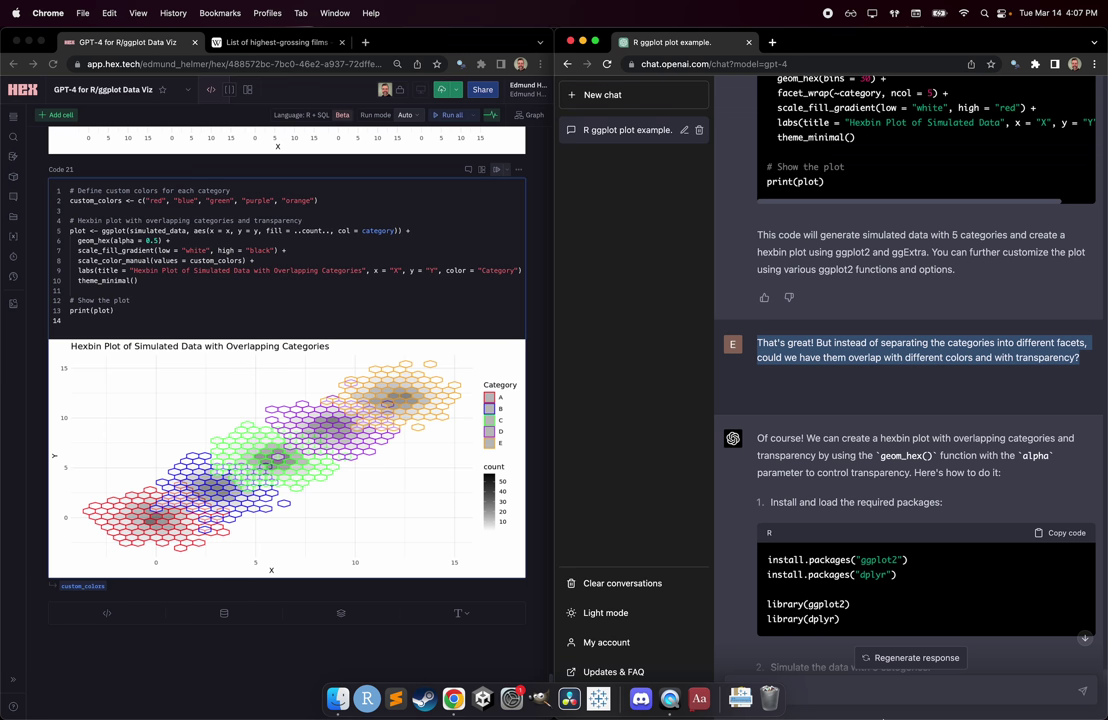
Draft a ChatGPT follow-up saying the plot is cool but that "different colors" was meant as different "fill colors".
scroll(896, 502, down, 10)
click(735, 689)
text(That's cool! But I think wehe)
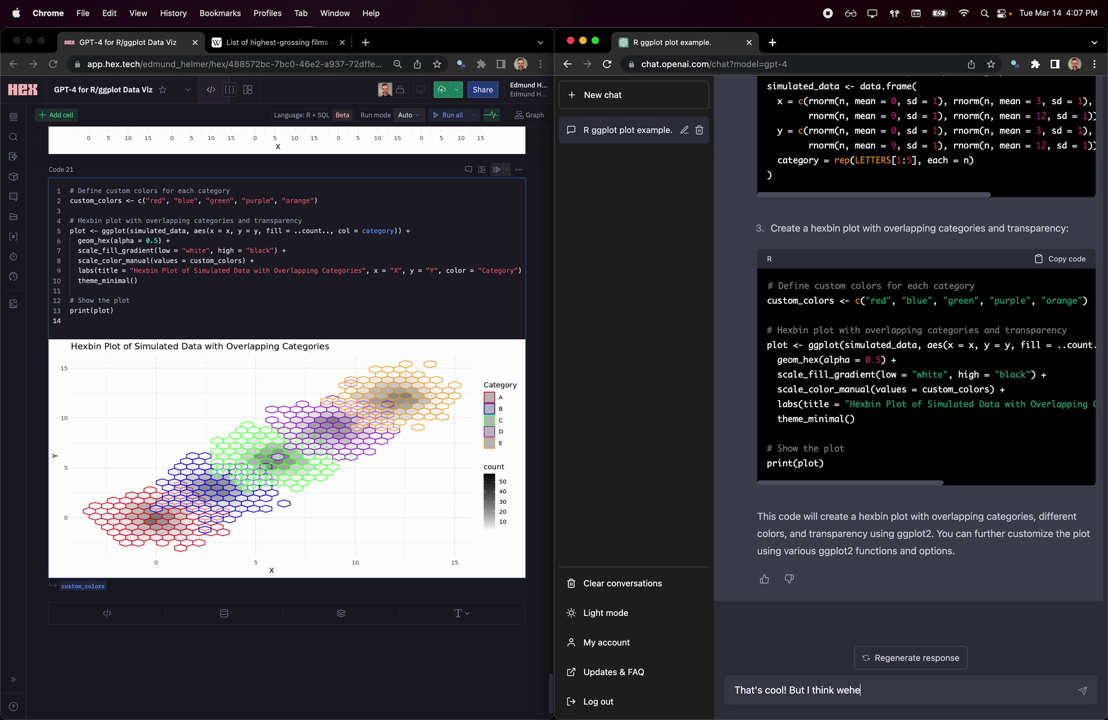
key(BackSpace)
key(BackSpace)
key(BackSpace)
text(hen I said different colors, I meant dif)
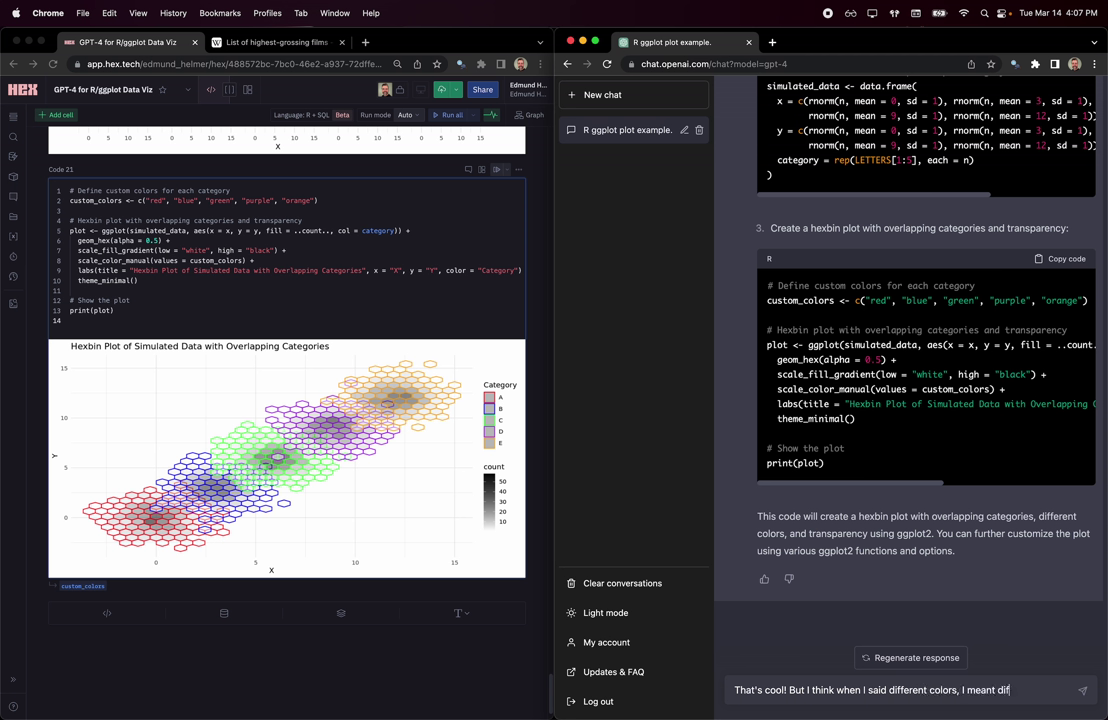
text(ferent fills)
click(1041, 690)
text(")
key(BackSpace)
text(colors)
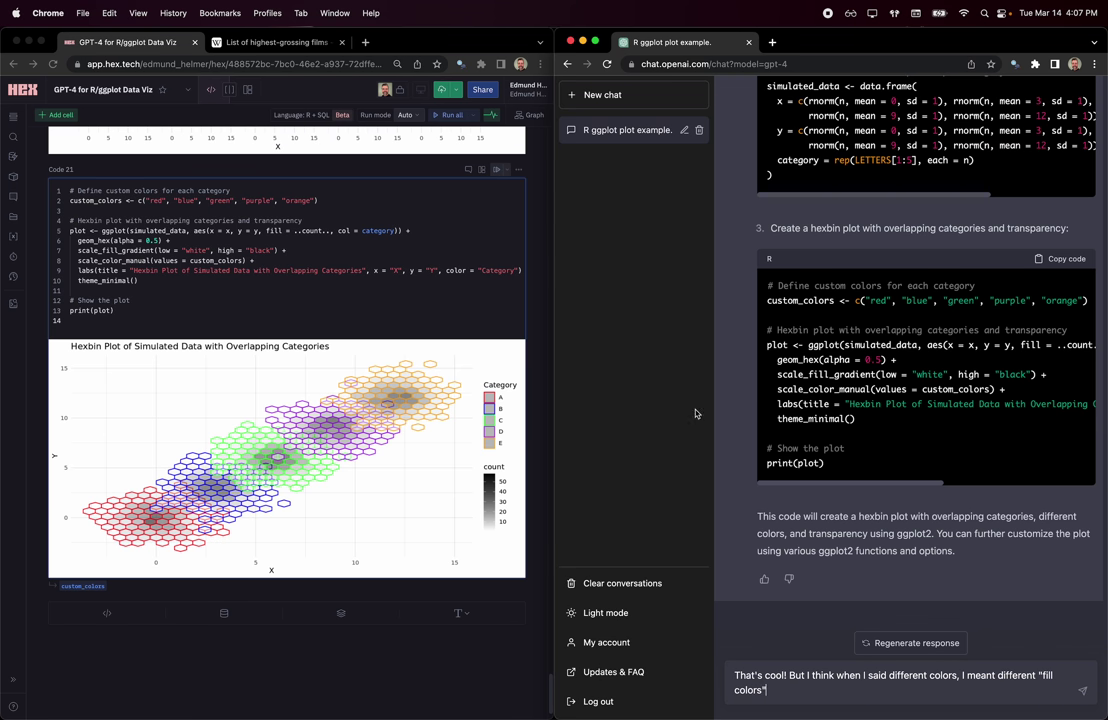
Examine the scale_fill_gradient and scale_color_manual lines in the overlapping hexbin plot's code.
click(394, 421)
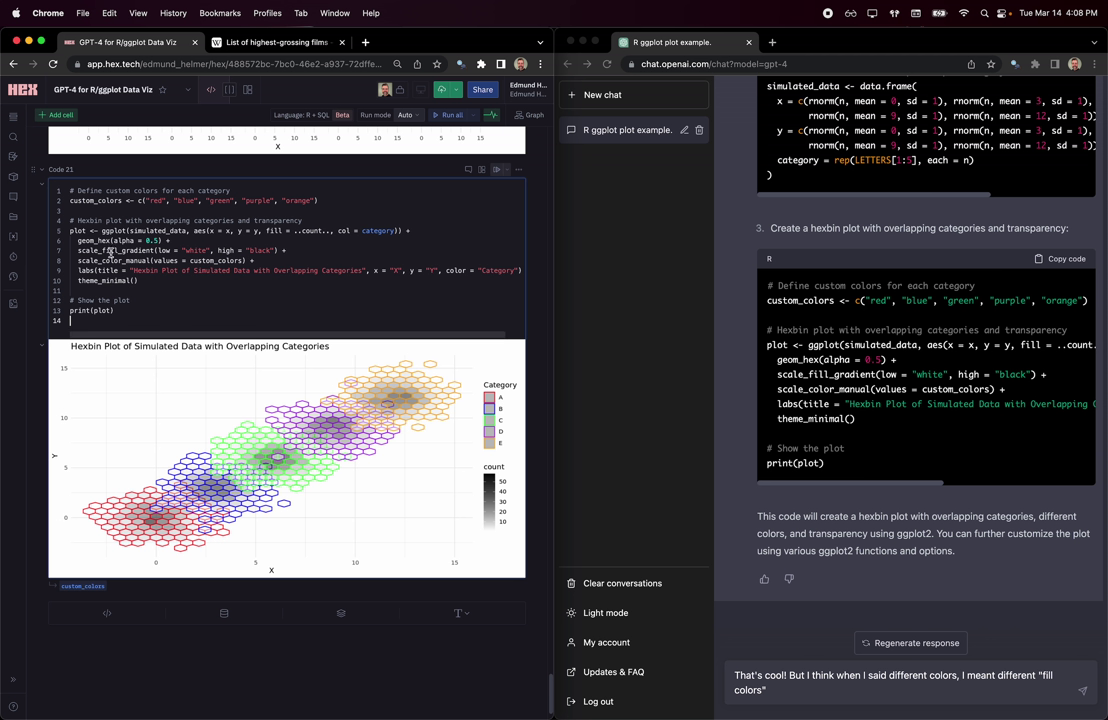
mouse_move(103, 261)
mouse_down()
mouse_move(121, 260)
mouse_move(117, 250)
mouse_up()
click(109, 260)
click(138, 280)
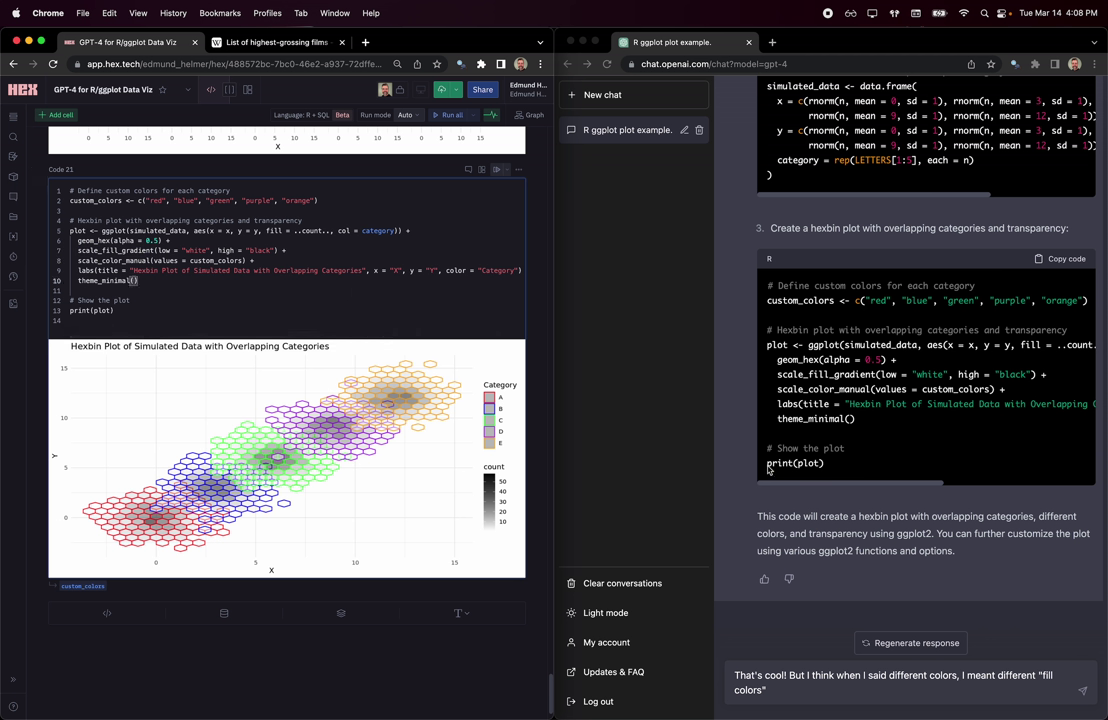
right_click(747, 318)
click(746, 316)
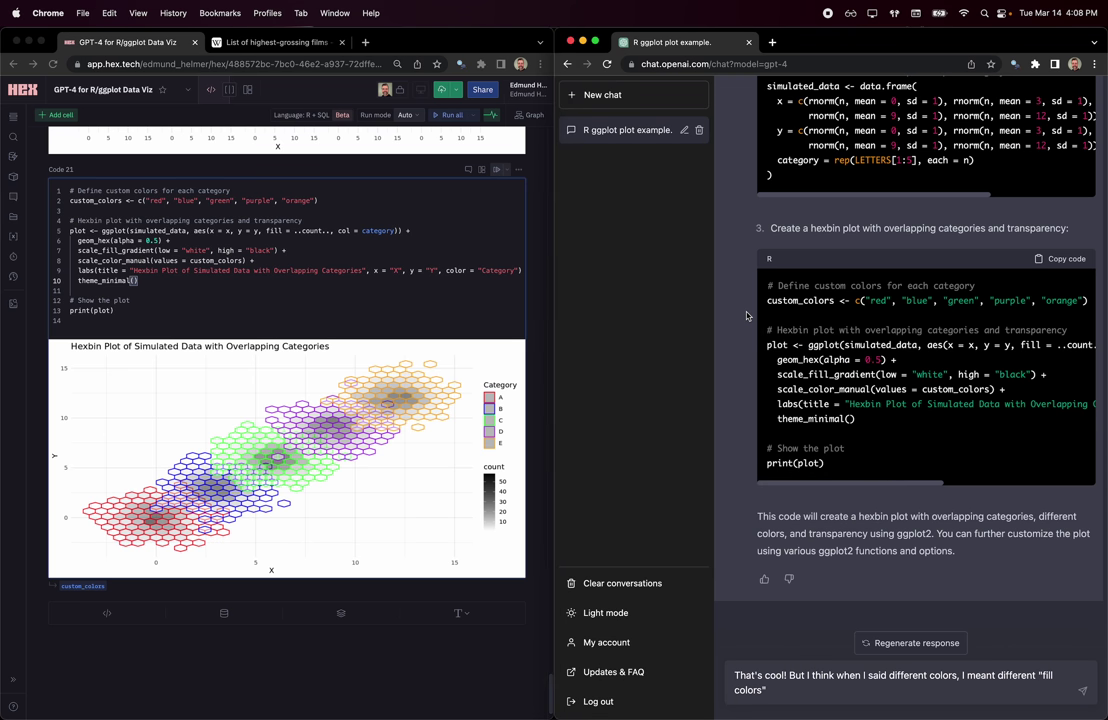
Add that the library and simulation steps are not needed, request only the chart step, and send the message.
click(819, 689)
text(Also, II don't need the library or simulation steps, could you just recreate the chart step)
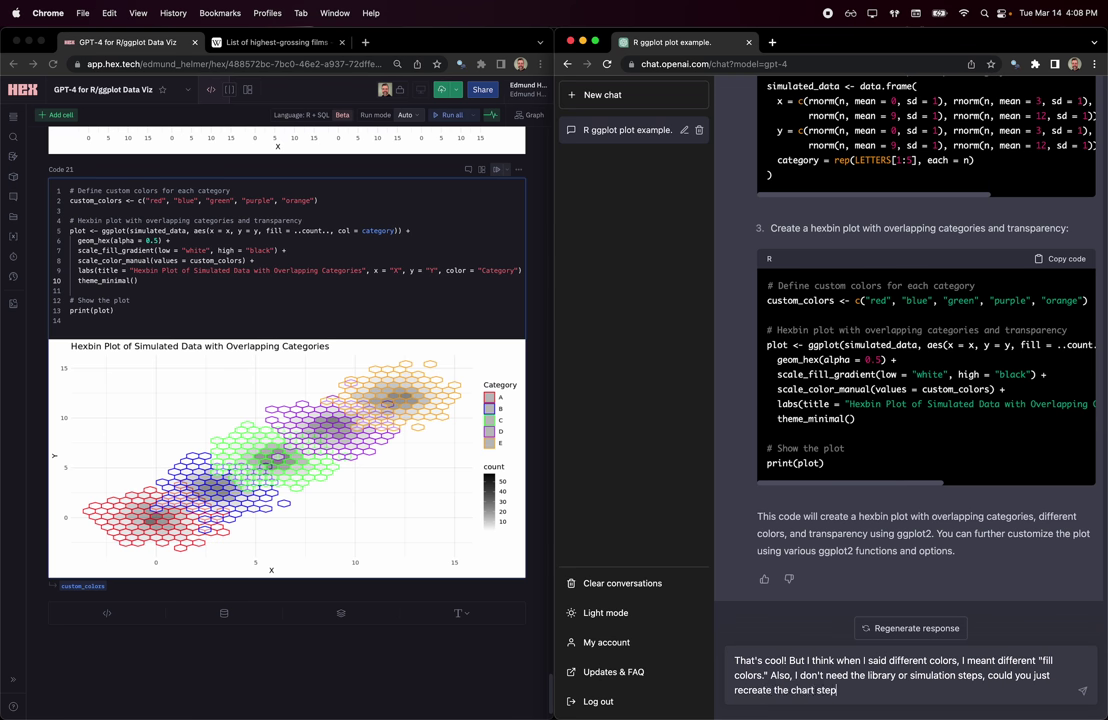
text( please?)
key(Return)
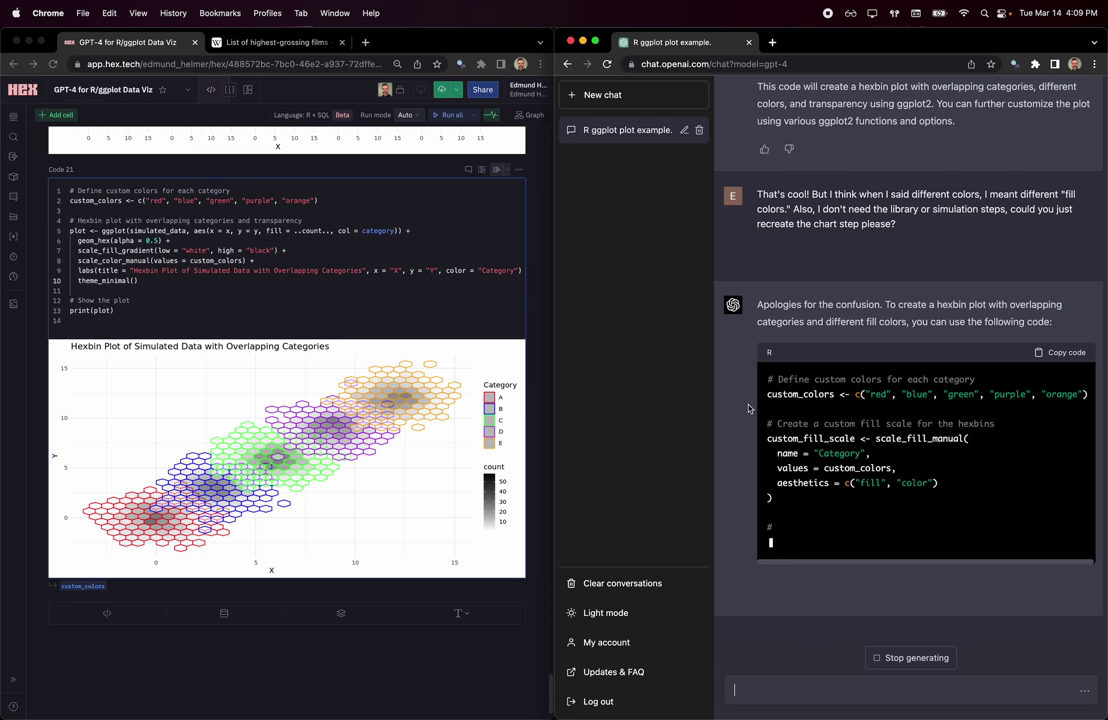
Read ChatGPT's reply about different fill colors against the wording of the request.
drag(826, 324, 894, 323)
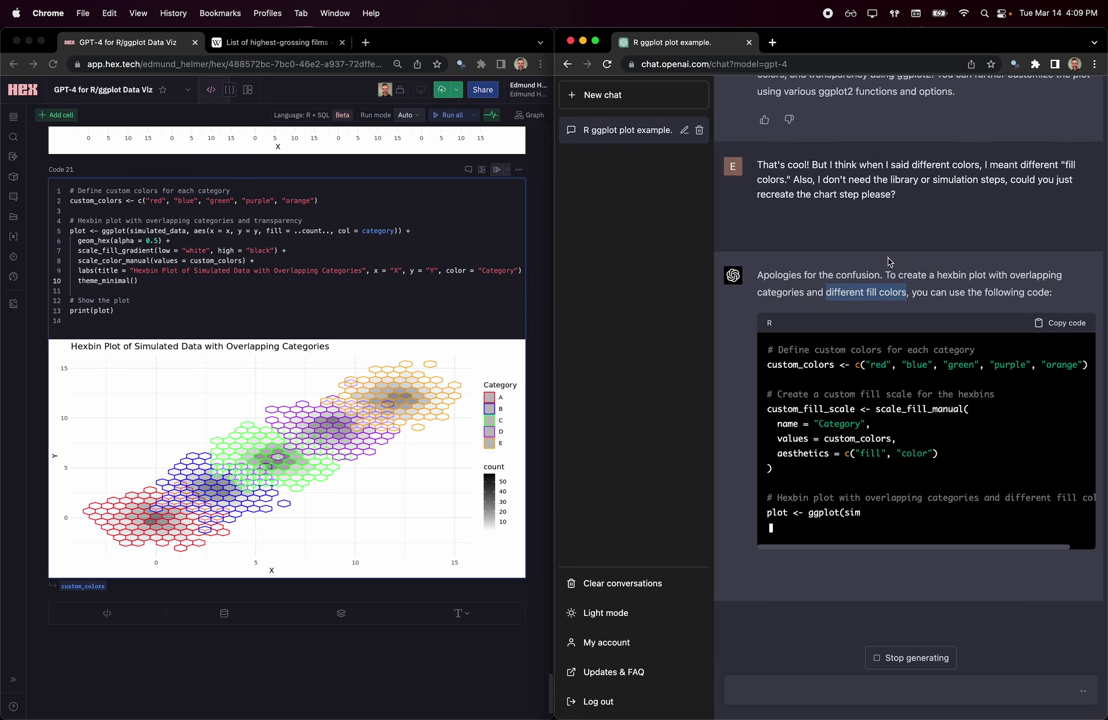
drag(949, 165, 812, 166)
click(921, 185)
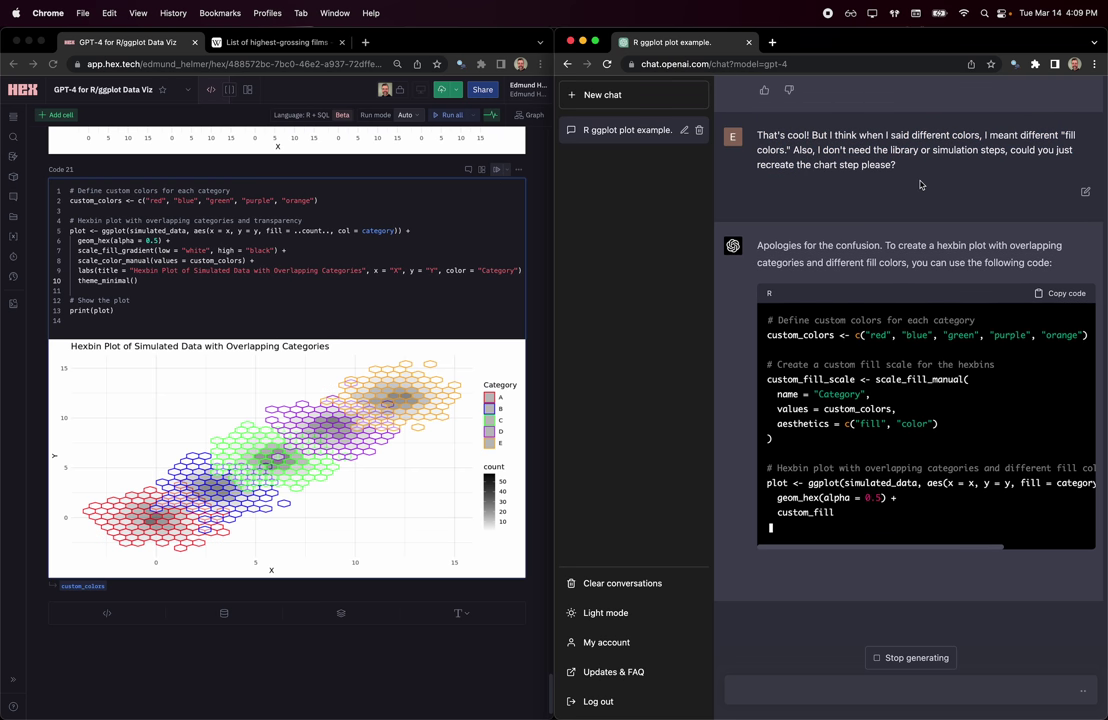
right_click(921, 185)
click(900, 183)
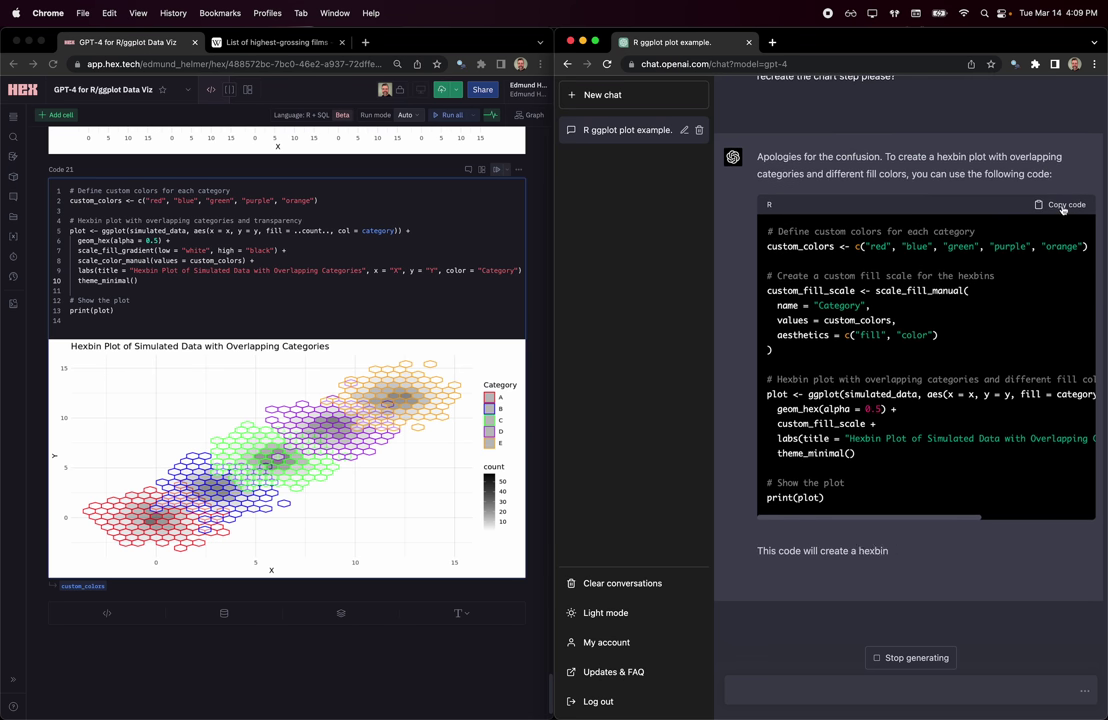
Copy ChatGPT's code with the custom category fill scale into a new R cell, run it, and view the plot.
click(1062, 205)
click(110, 628)
click(108, 615)
key(super+v)
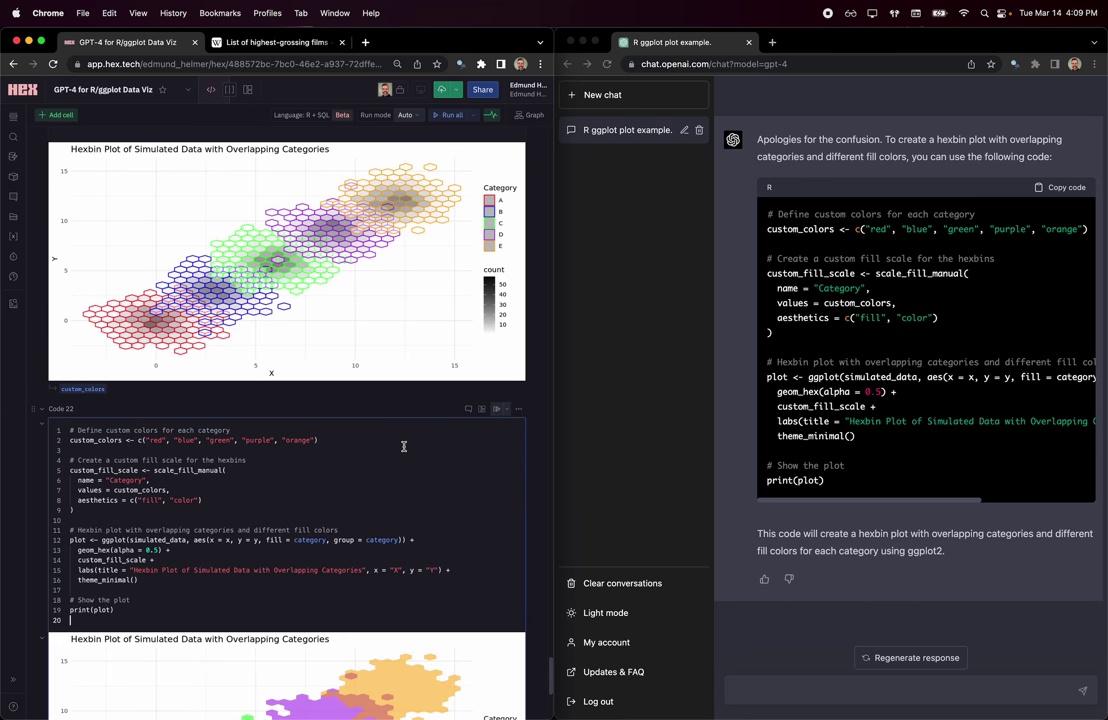
scroll(404, 446, down, 5)
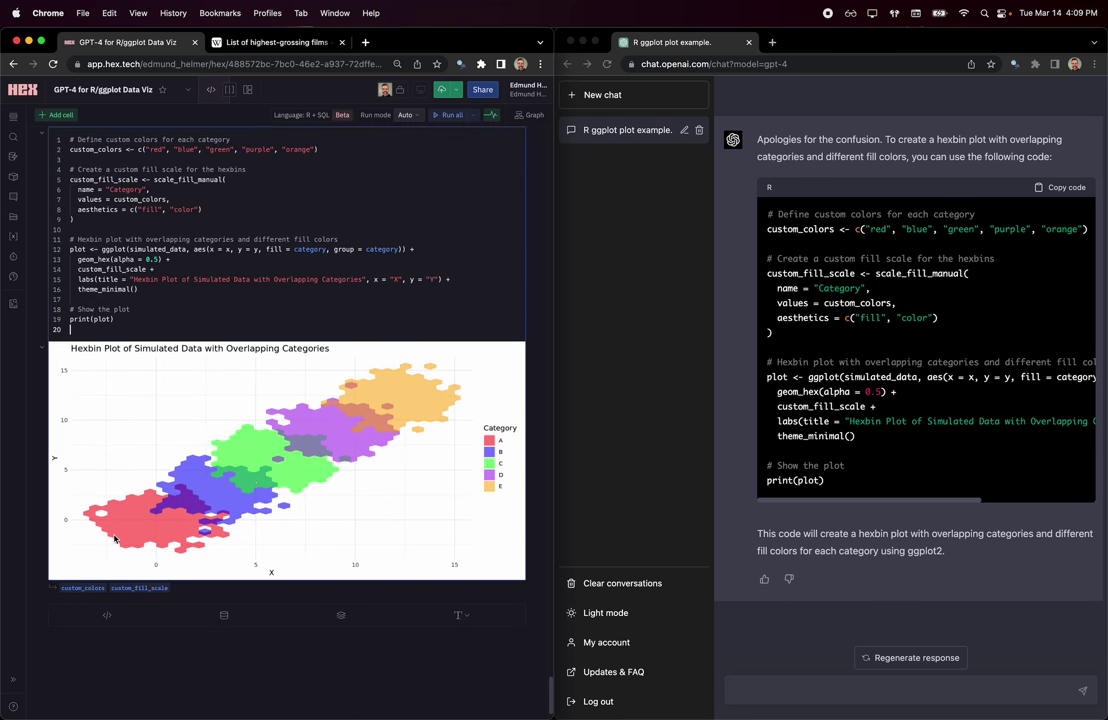
Begin a ChatGPT message praising the result and asking to do a little statistical modeling and incorporate it into this dataset.
click(790, 687)
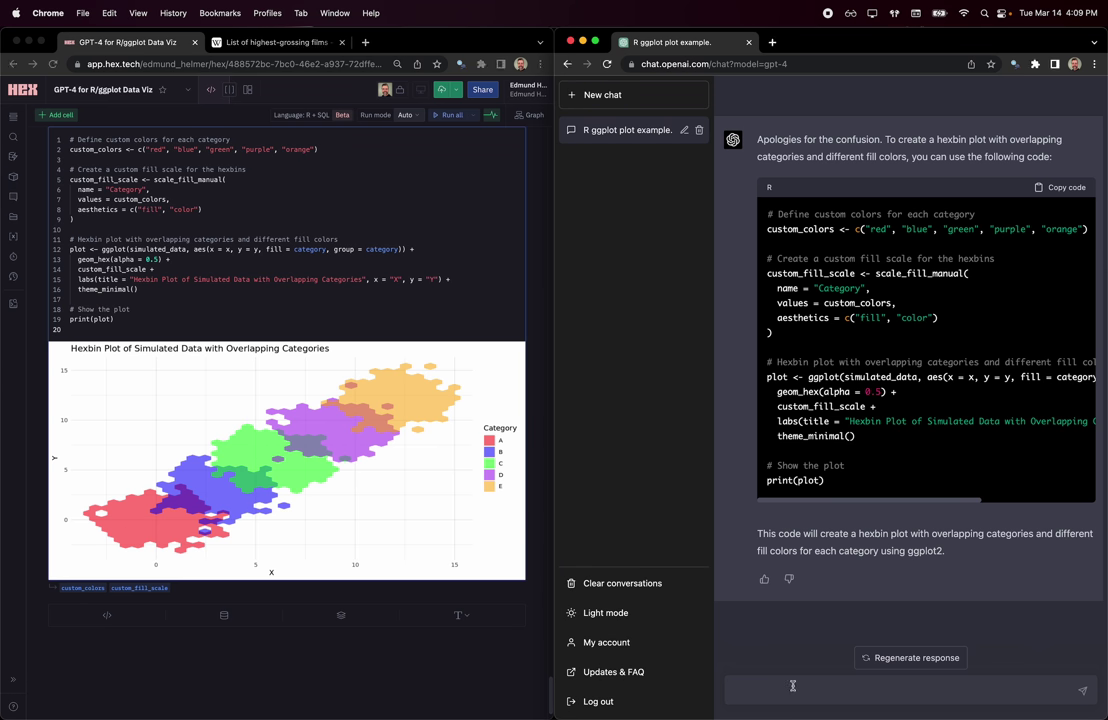
text(A)
text(weso)
key(BackSpace)
text(some! Now, I'd like to do a little statist)
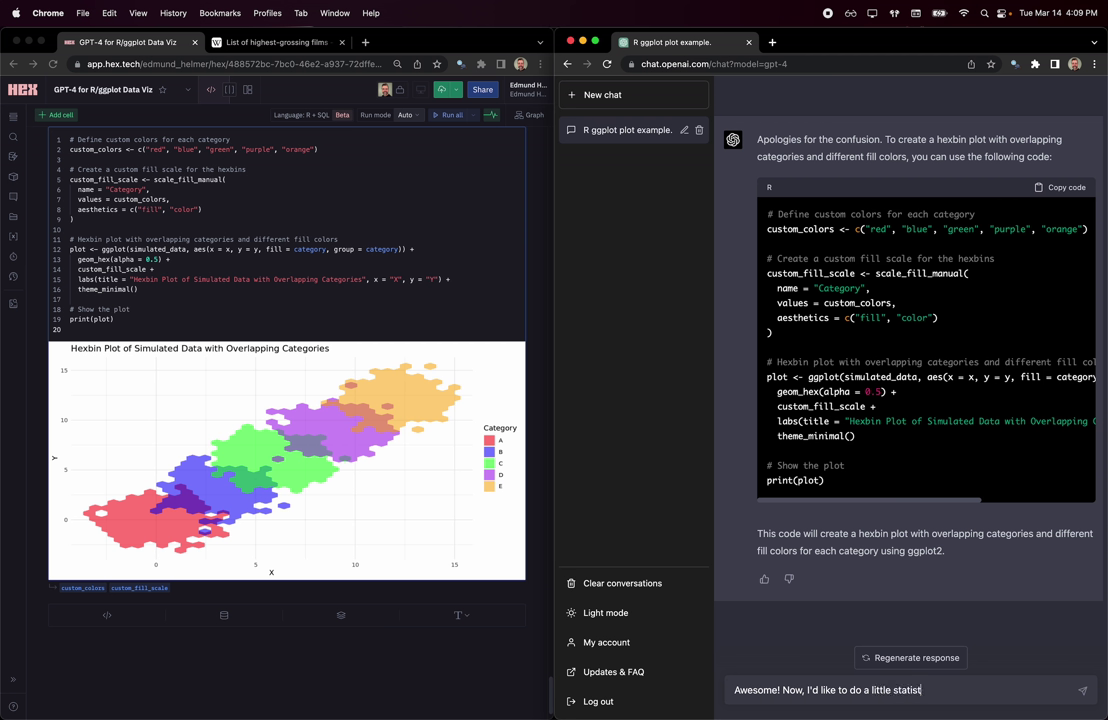
text(ical modeling)
drag(866, 692, 987, 713)
click(995, 689)
text(and int)
text(orporate that into this datase)
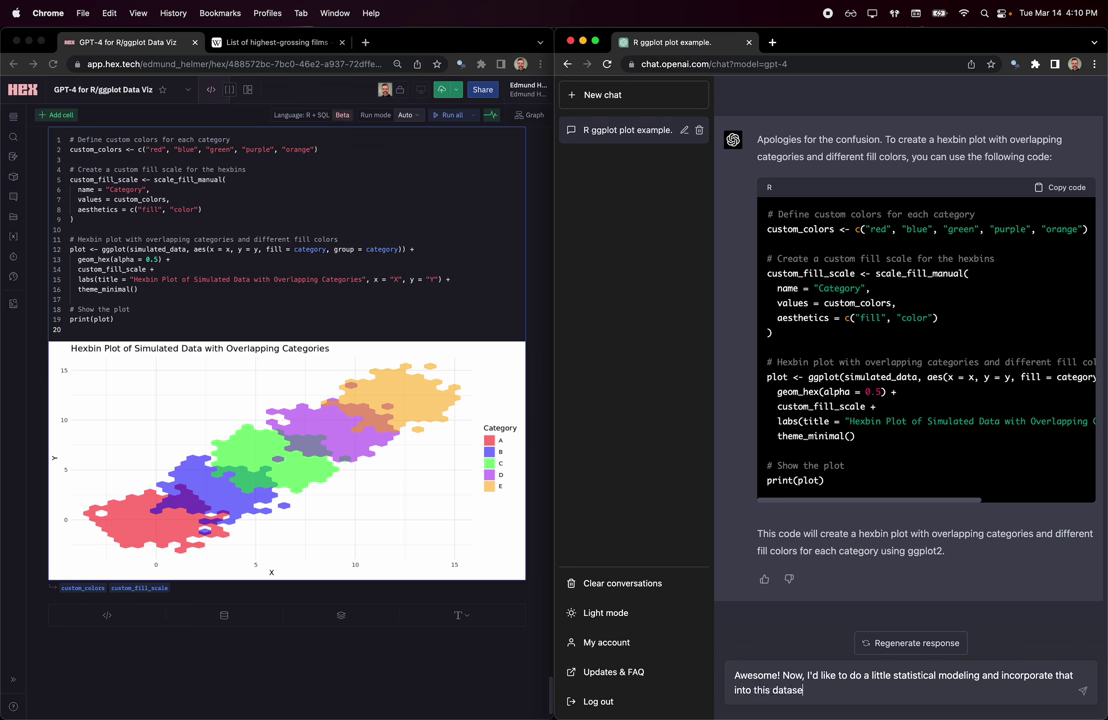
Finish the ChatGPT message by asking to cluster this data, find the centroids for each of the 5 categories and plot them on this same chart; send it.
text(t. Specifically, I'd love to do)
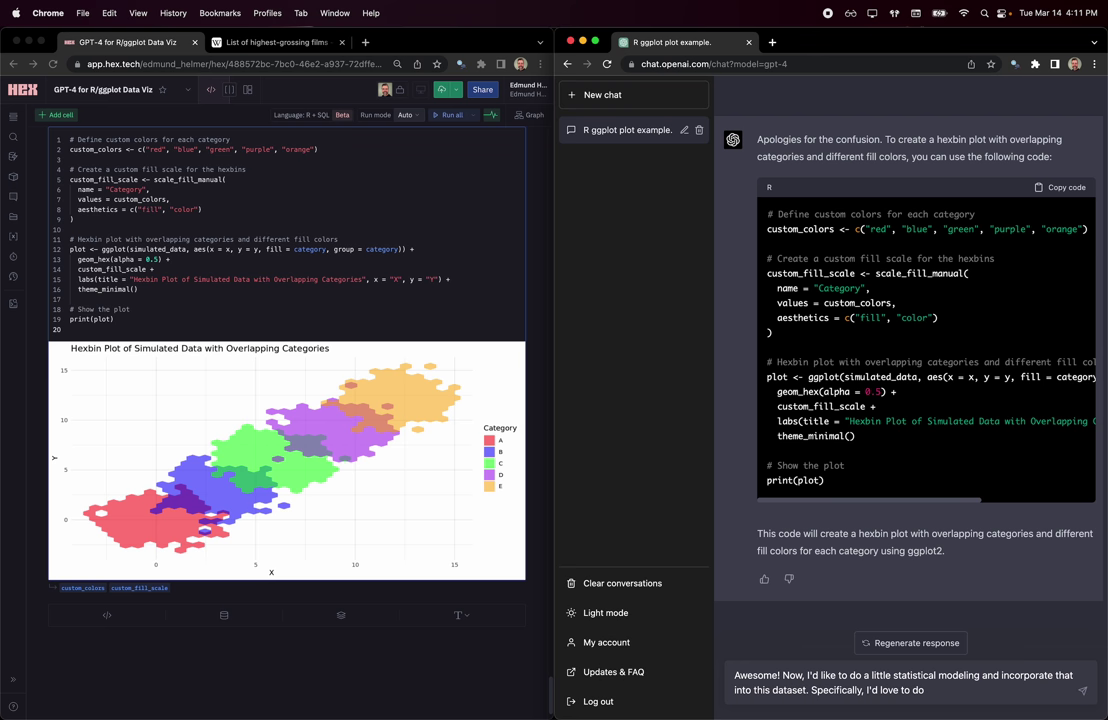
text( clustering on this data, find the centr)
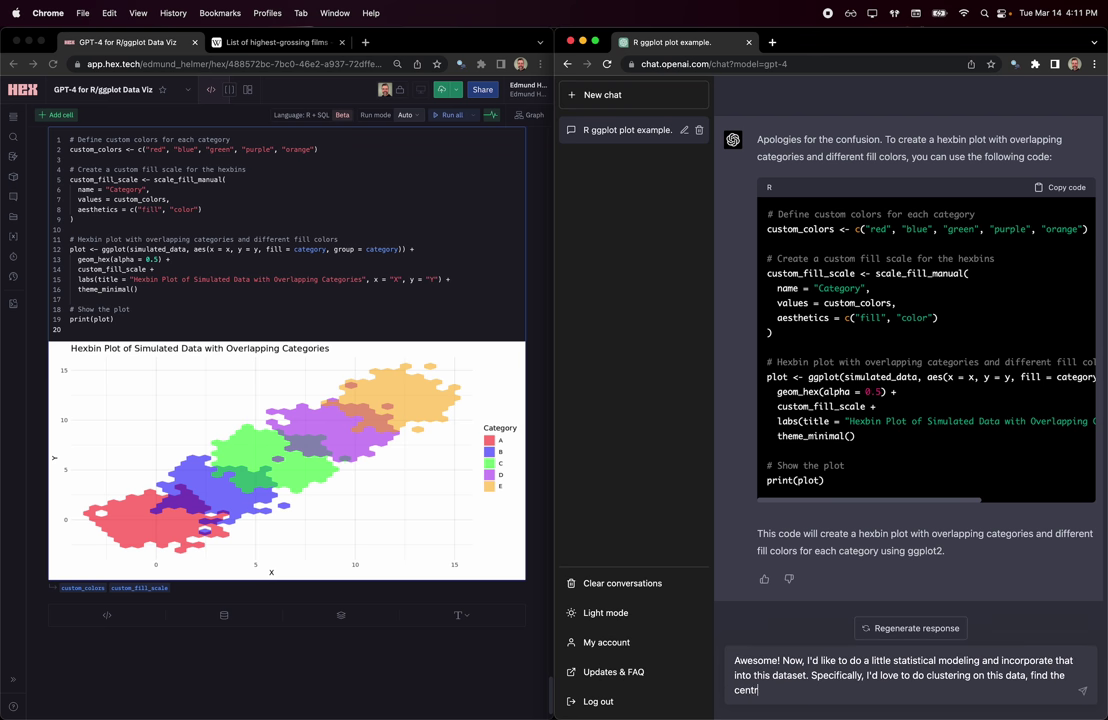
text(oids for each of the 5 categories)
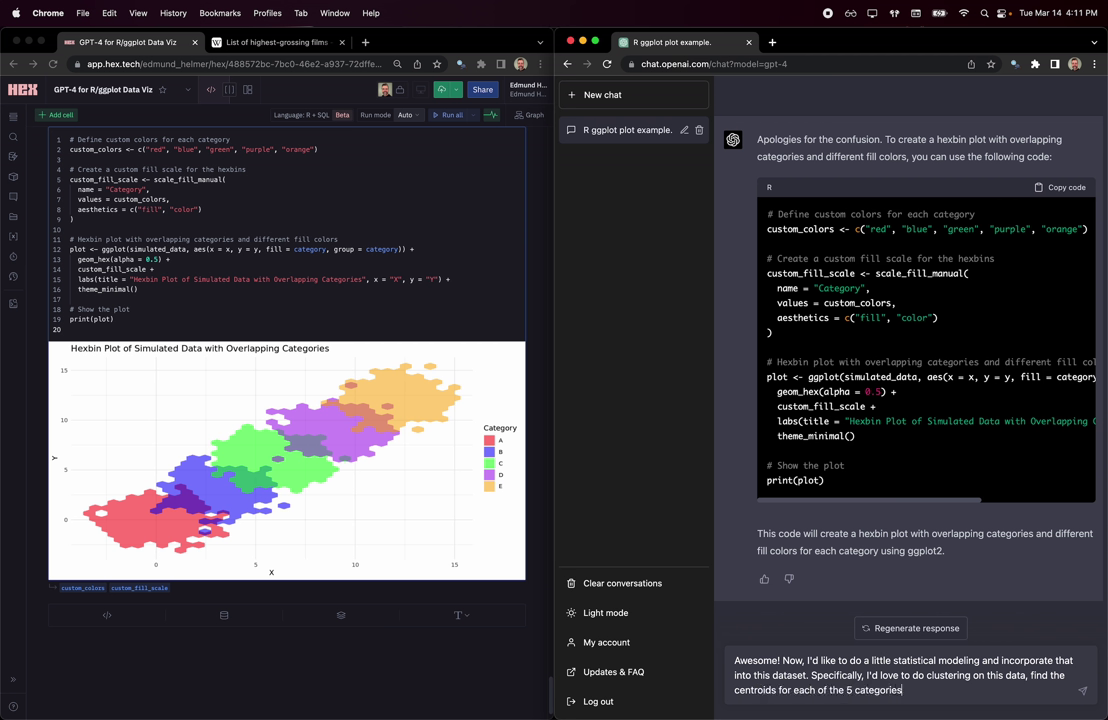
text(, and plot those centroids on this sa)
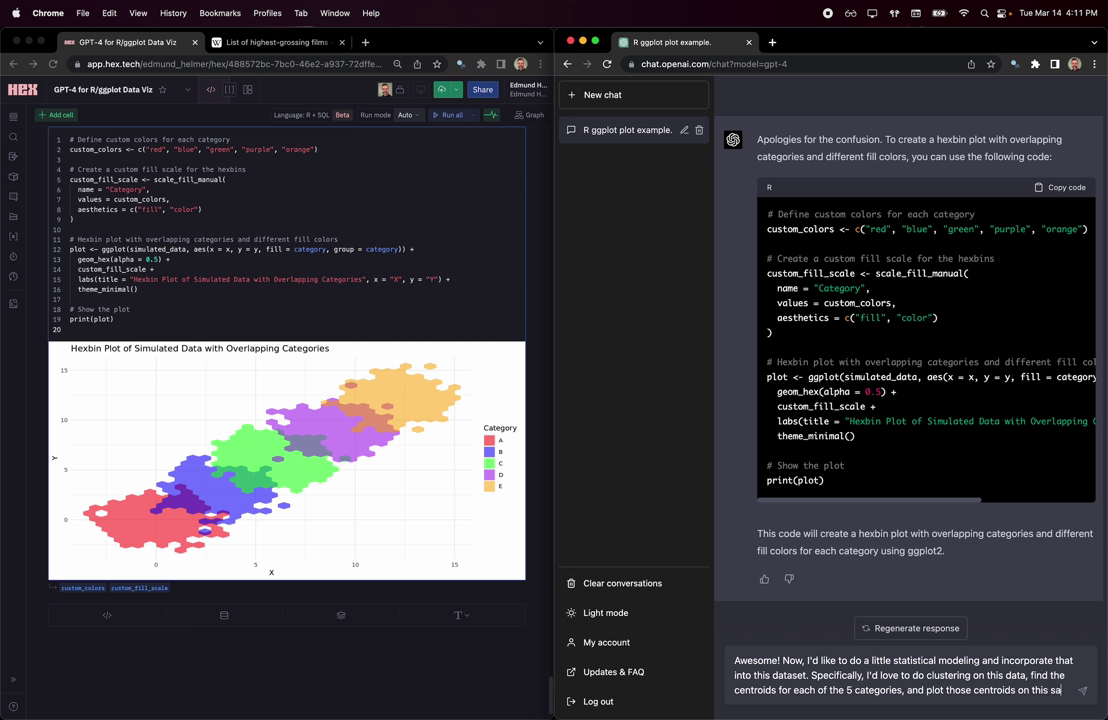
text(me chart.)
text( Can you do th)
text(at?)
key(Return)
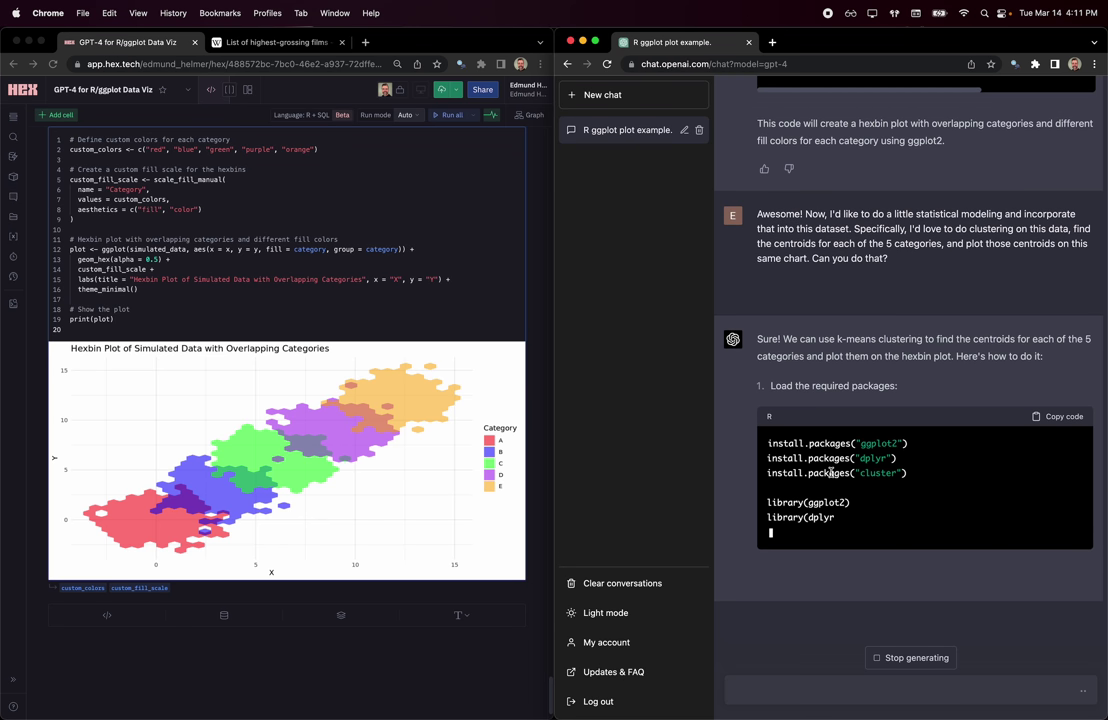
Add a new R cell containing install.packages("cluster") and library(cluster), and run it.
triple_click(878, 488)
key(super+c)
click(107, 615)
key(super+v)
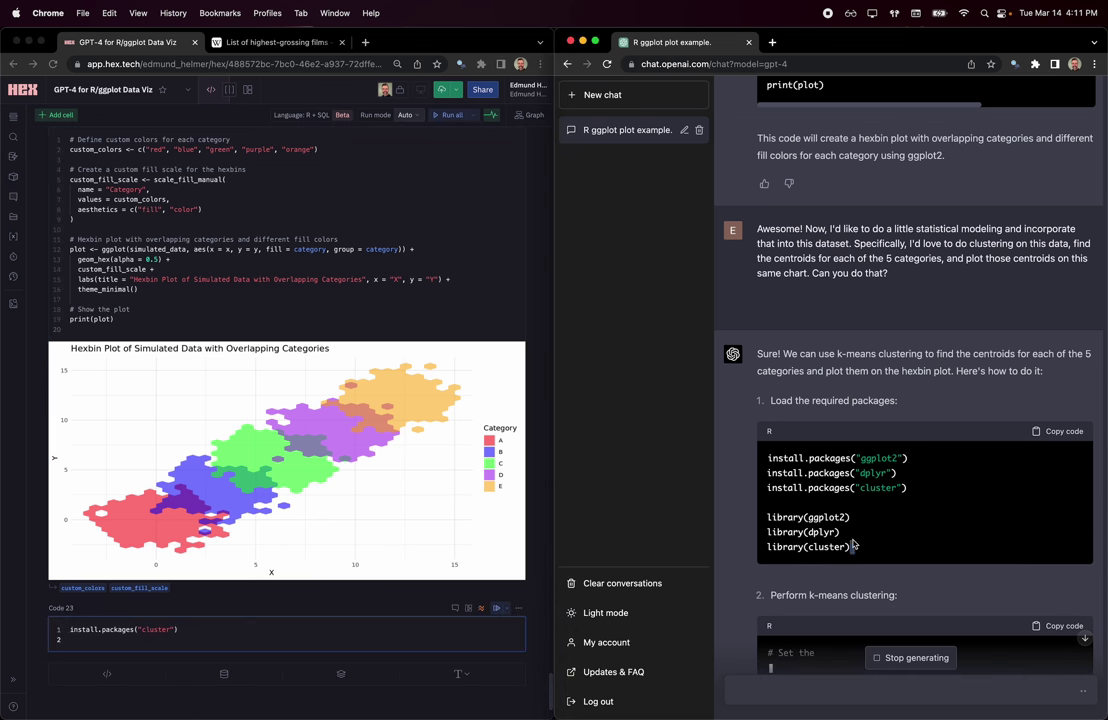
text(library(cluster))
key(Return)
key(super+Return)
scroll(543, 421, down, 1)
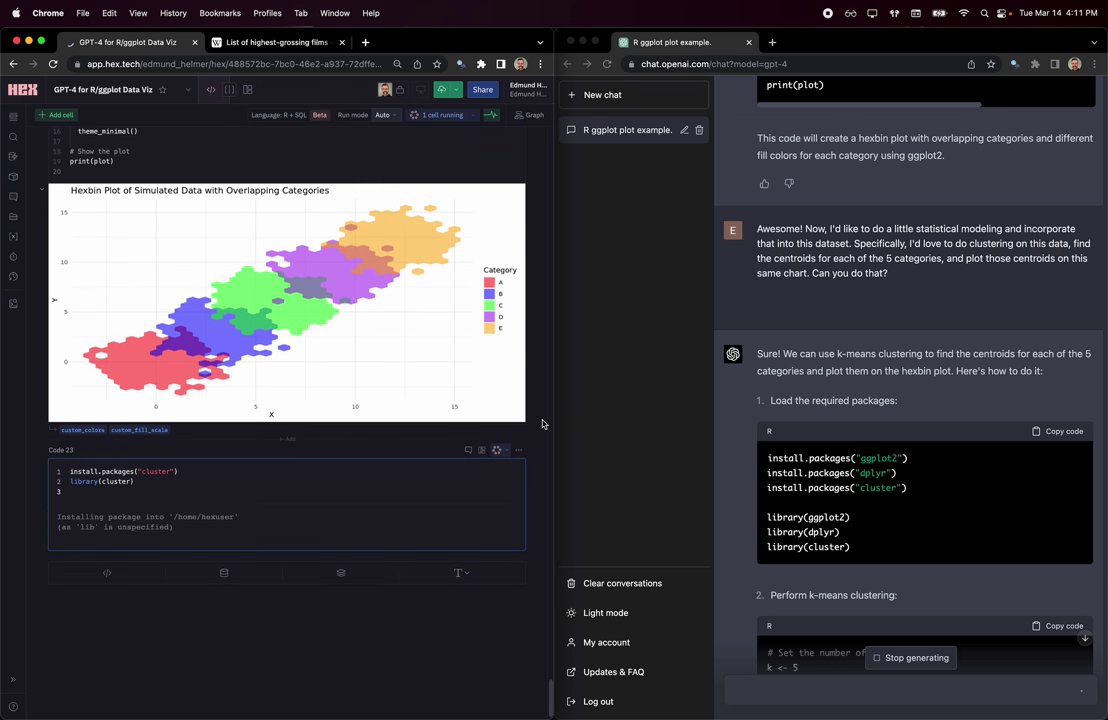
right_click(543, 421)
click(543, 421)
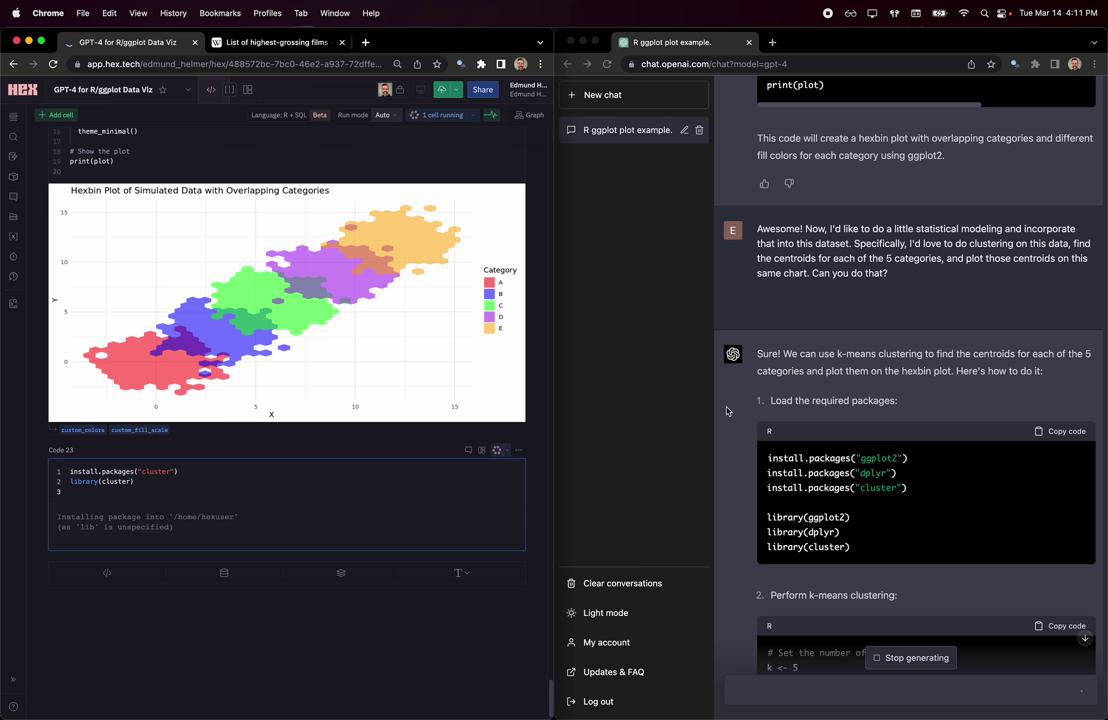
Copy ChatGPT's k-means clustering code with k <- 5 into a new R cell and run it.
scroll(700, 400, down, 5)
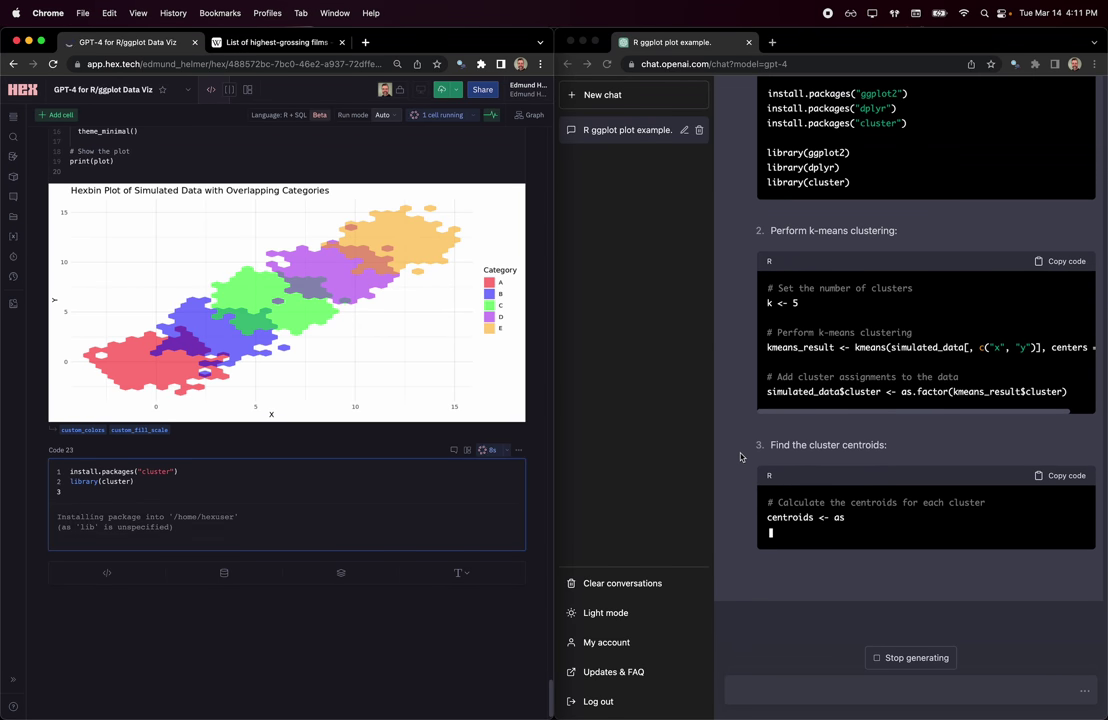
right_click(757, 441)
key(Escape)
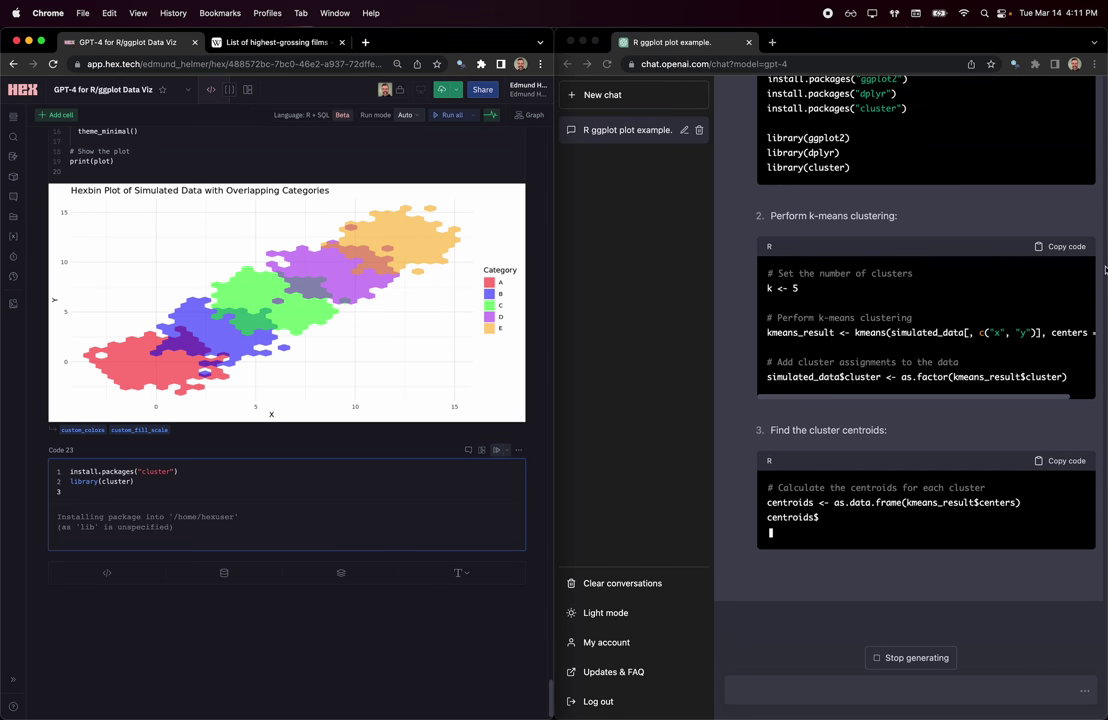
click(1040, 260)
click(1058, 246)
click(110, 573)
key(super+v)
key(super+Return)
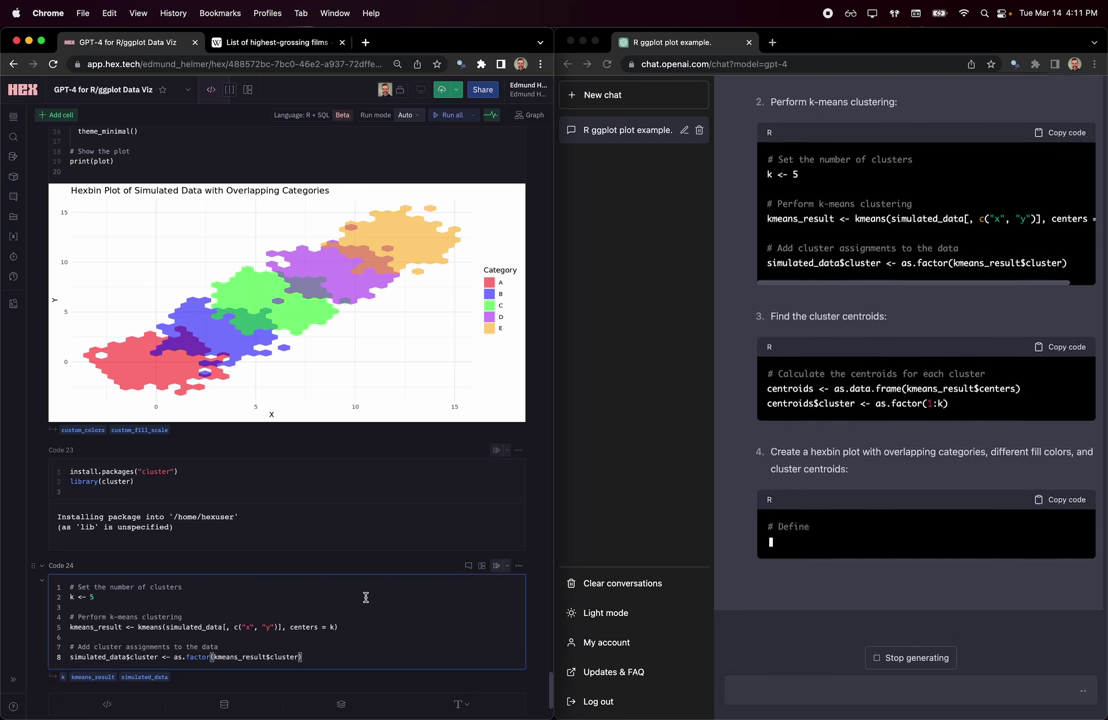
Copy ChatGPT's code that calculates the centroids for each cluster into a new R cell below the k-means cell and run it.
scroll(365, 597, down, 2)
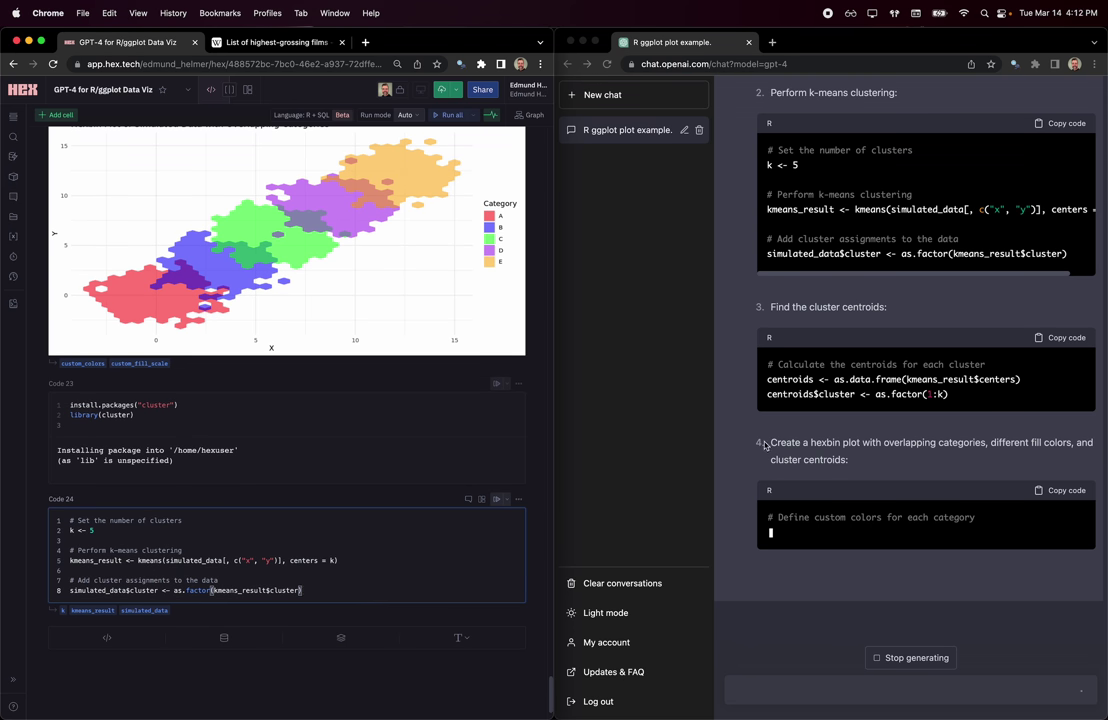
click(1055, 323)
click(107, 637)
key(super+v)
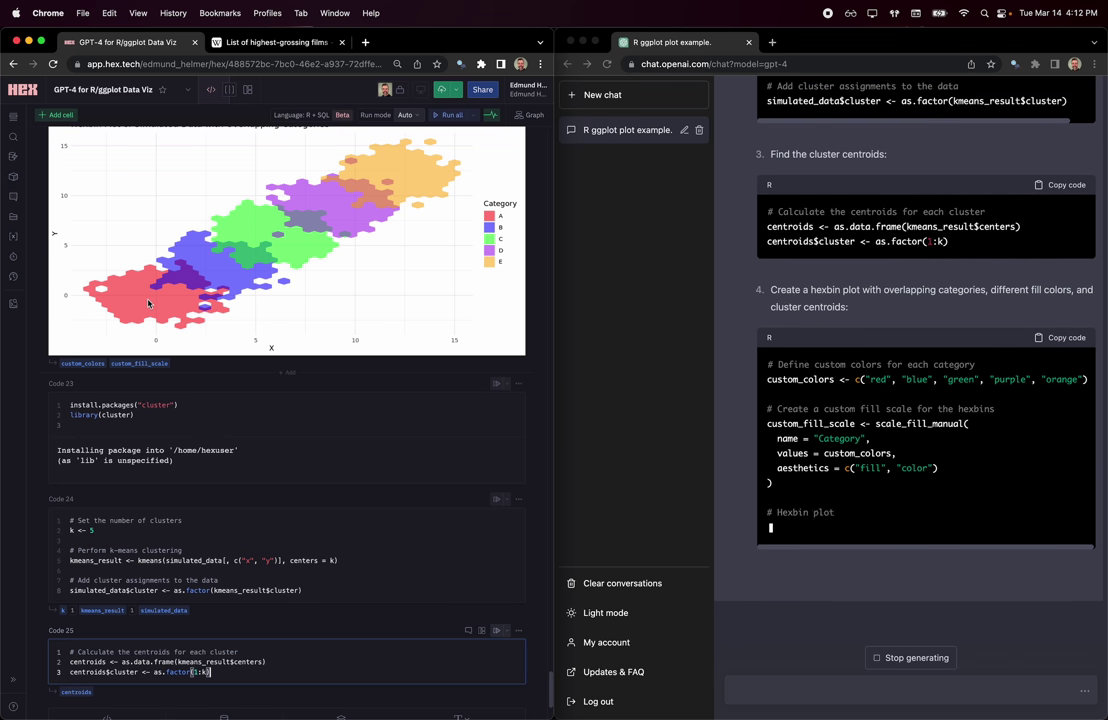
scroll(380, 620, down, 2)
scroll(1080, 390, up, 1)
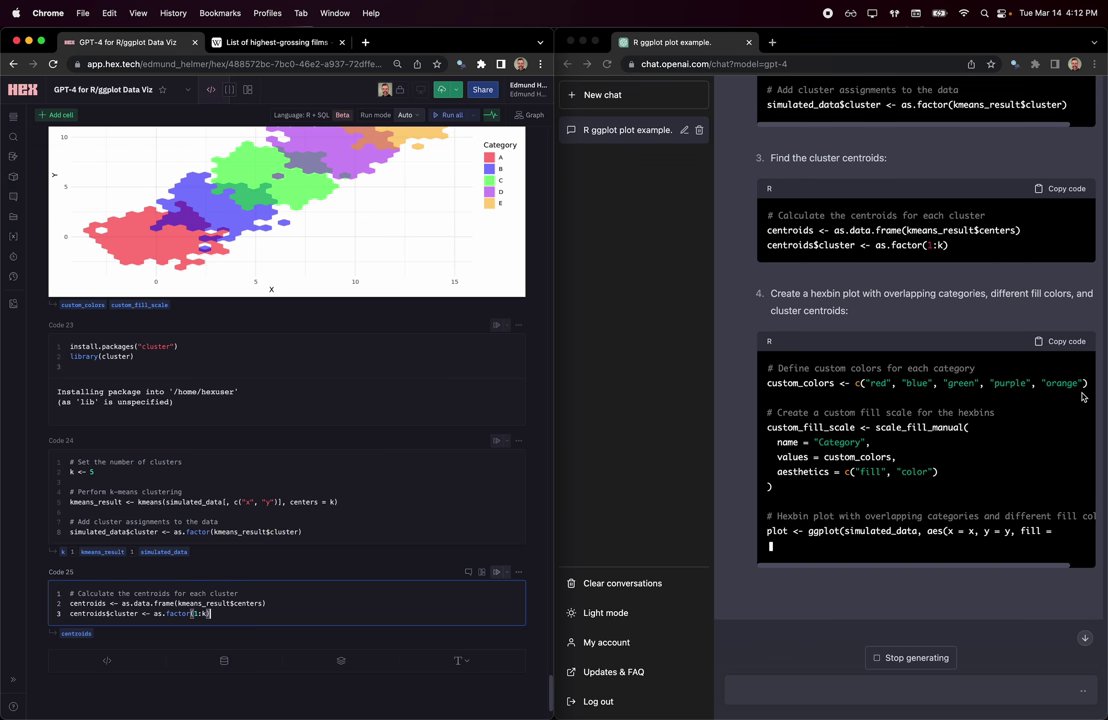
Add an R cell, try ChatGPT's still unfinished hexbin plot code in it, and clear the cell's contents.
click(1064, 342)
click(1064, 342)
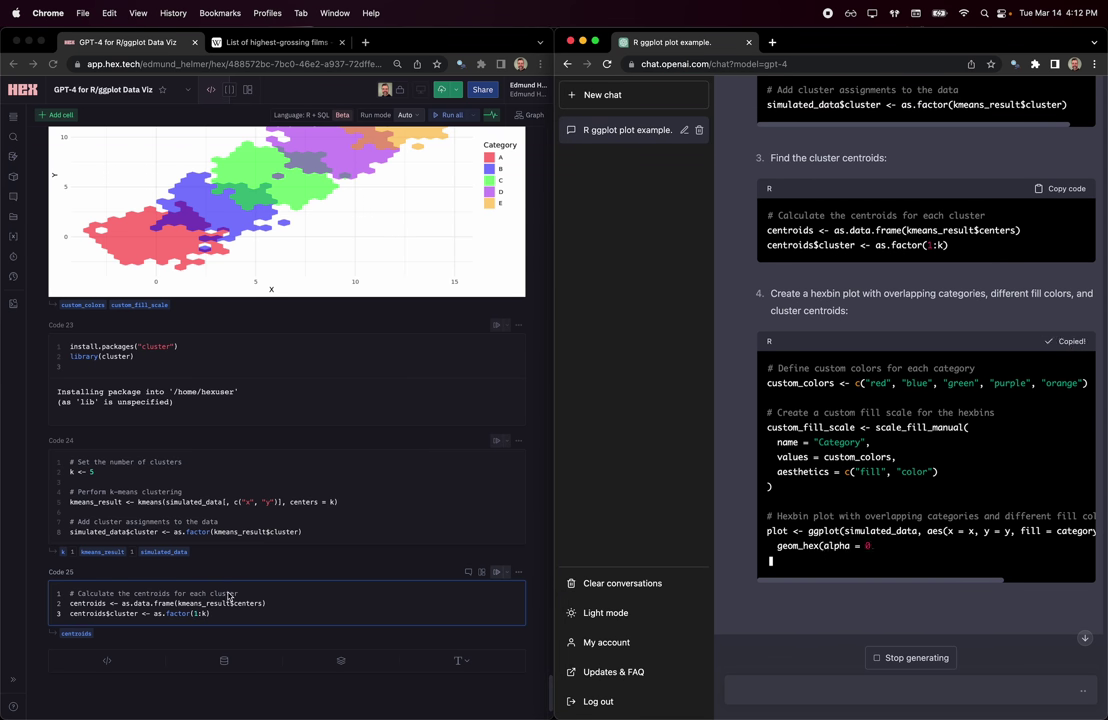
click(107, 660)
key(super+v)
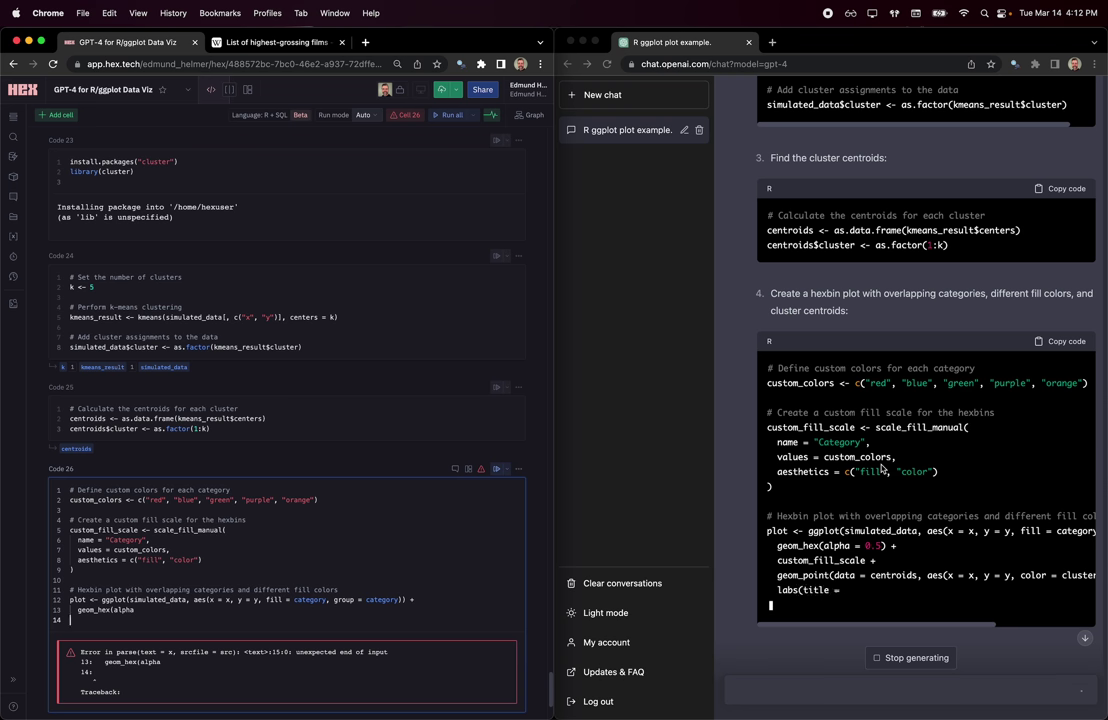
scroll(881, 467, right, 5)
scroll(881, 467, left, 5)
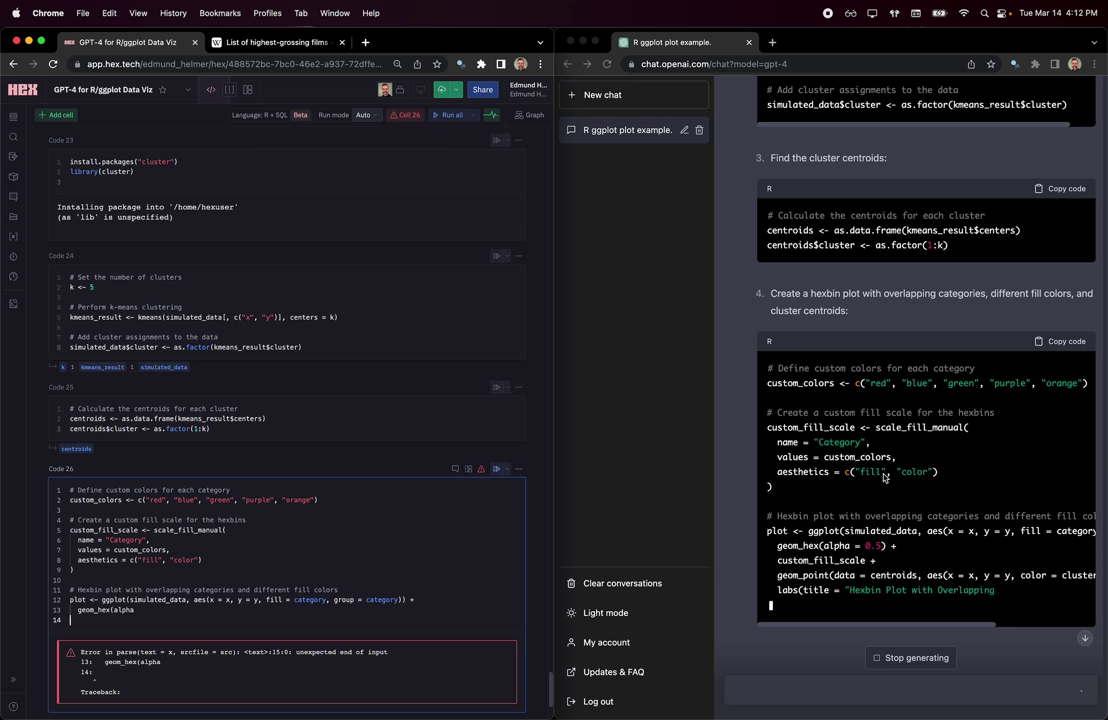
key(ctrl+a)
key(BackSpace)
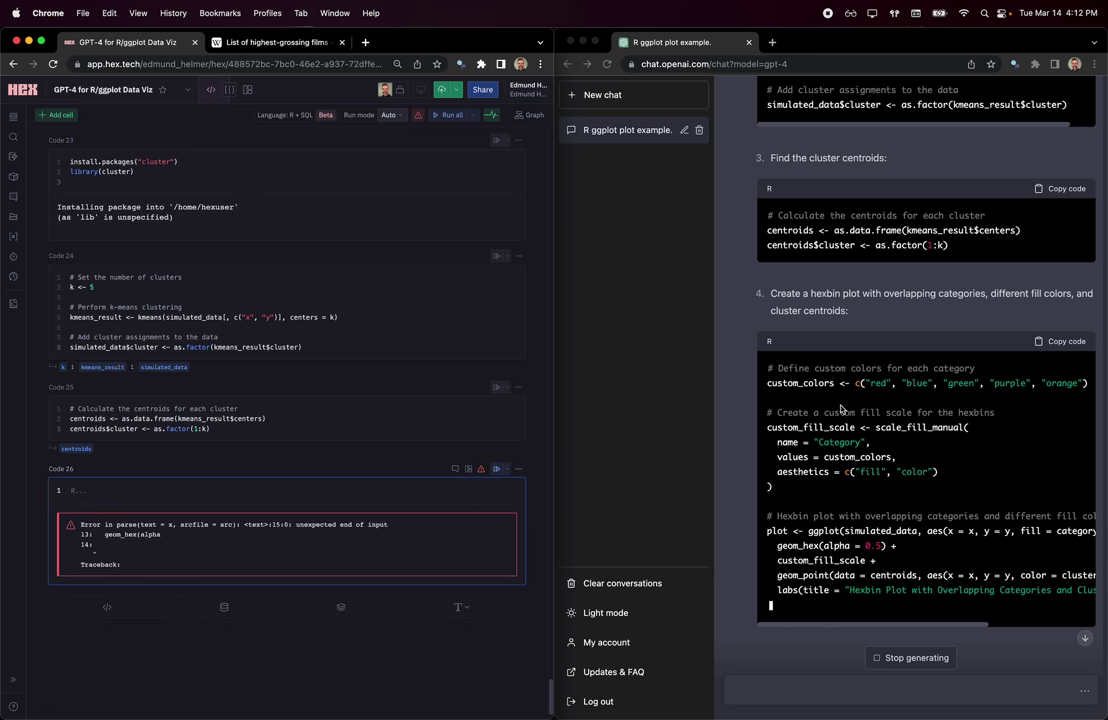
Copy ChatGPT's completed hexbin code with the geom_point centroid layer into the emptied cell, run it, and review its output.
scroll(776, 462, right, 3)
scroll(779, 463, left, 3)
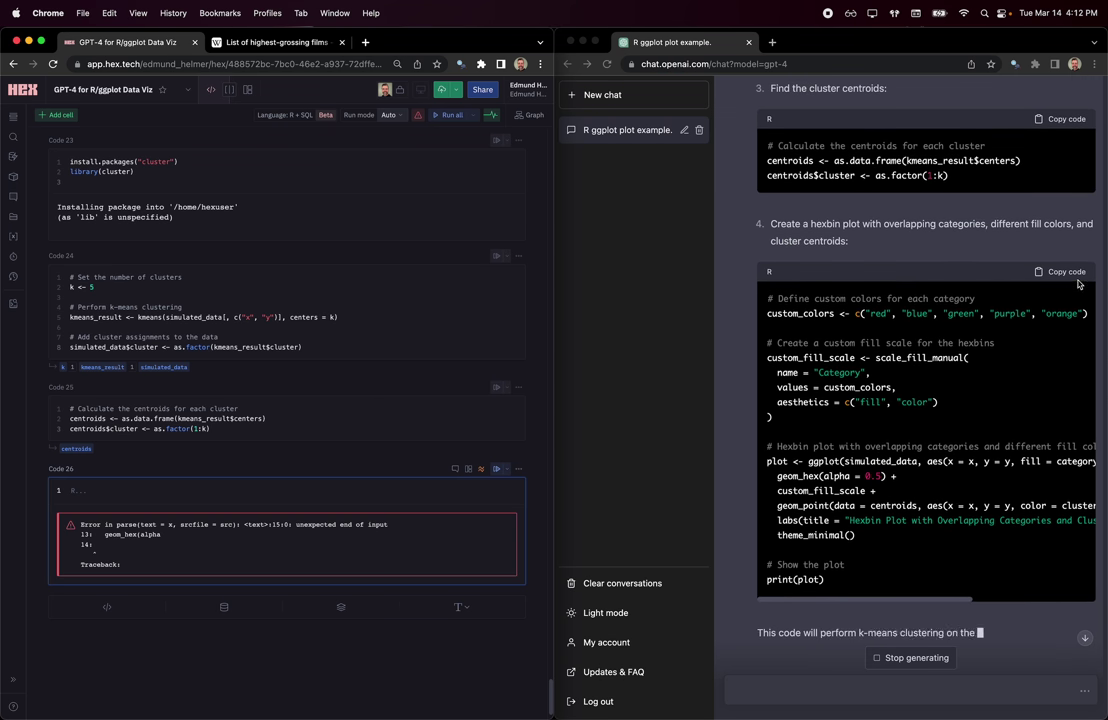
click(1052, 276)
click(190, 490)
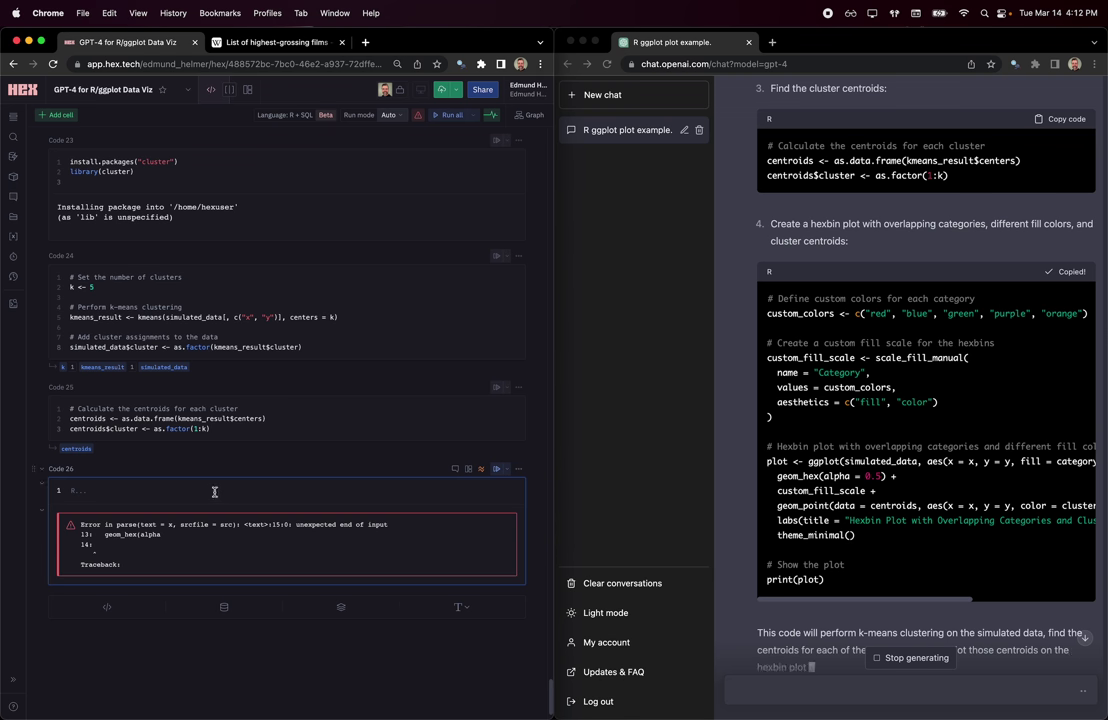
key(ctrl+v)
key(super+Return)
scroll(300, 510, down, 2)
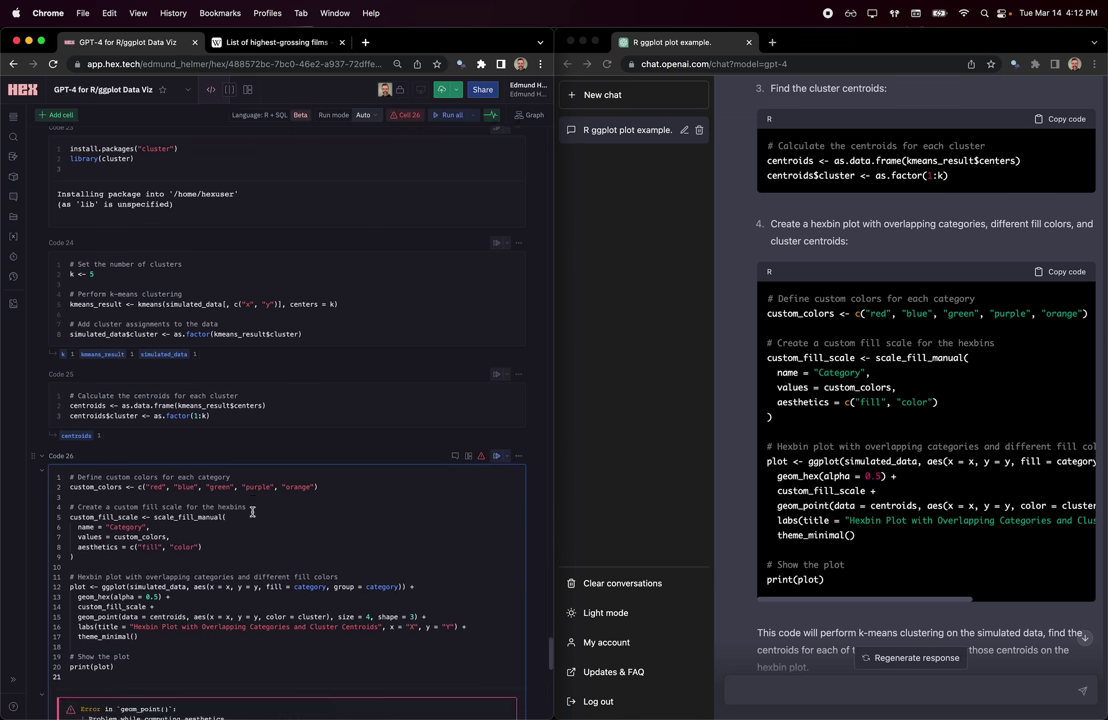
scroll(367, 525, down, 1)
scroll(793, 508, down, 1)
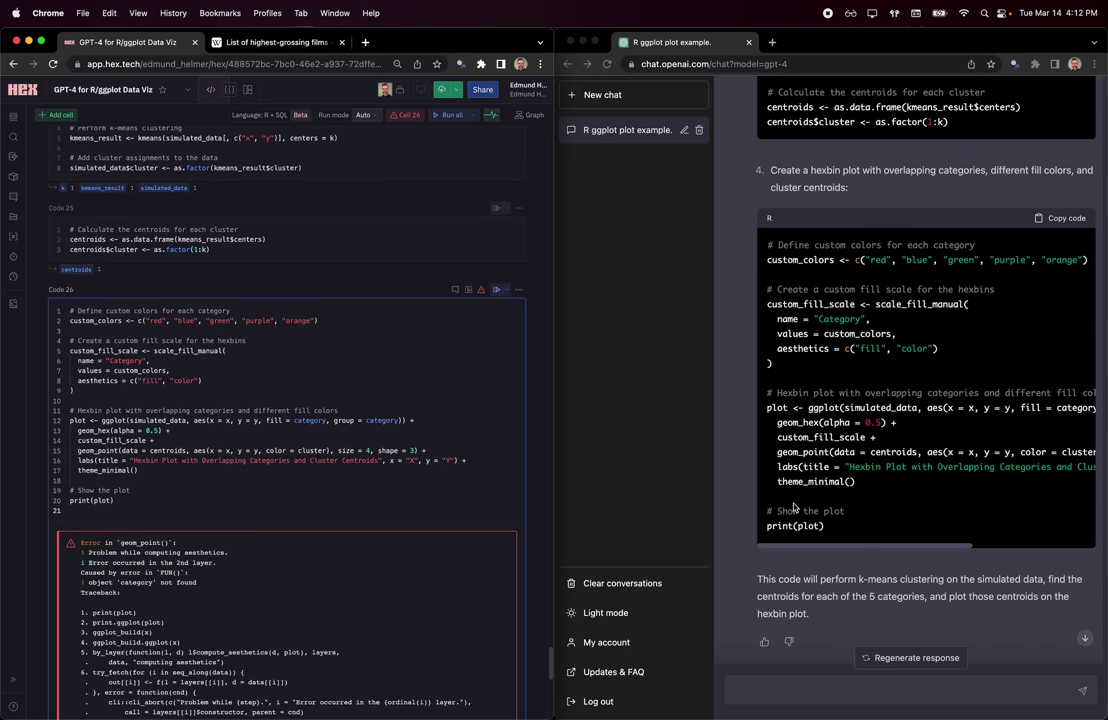
Rerun the centroid calculation cell and search the notebook for "category" to trace the plot error.
click(413, 249)
key(super+Return)
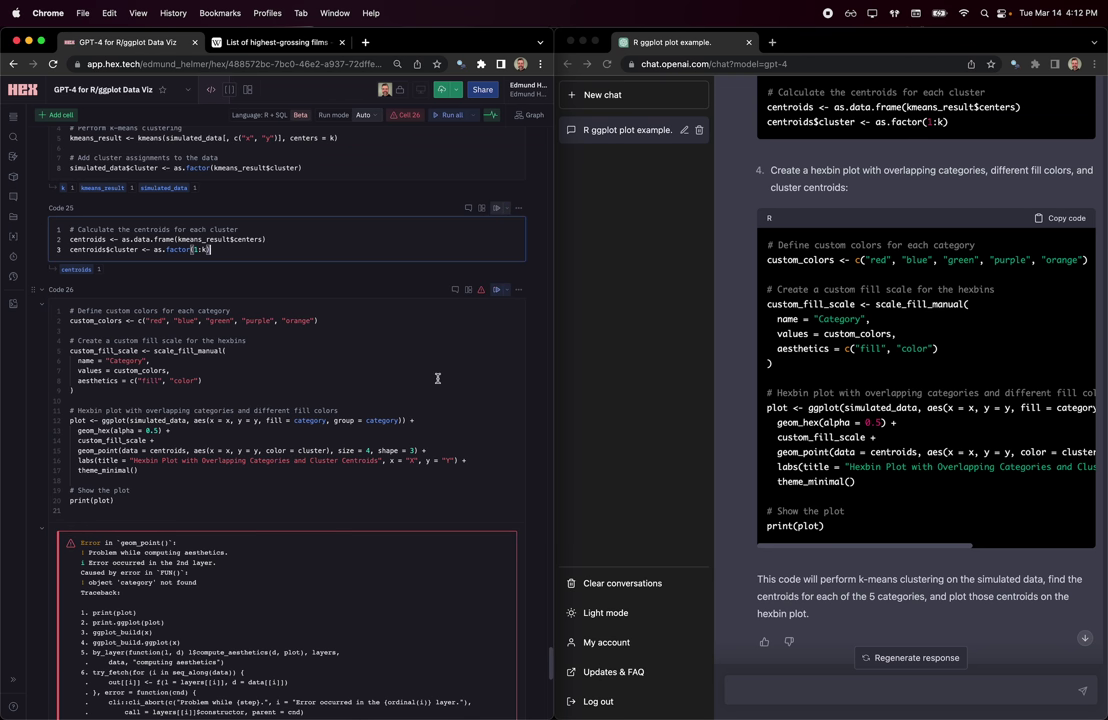
click(440, 379)
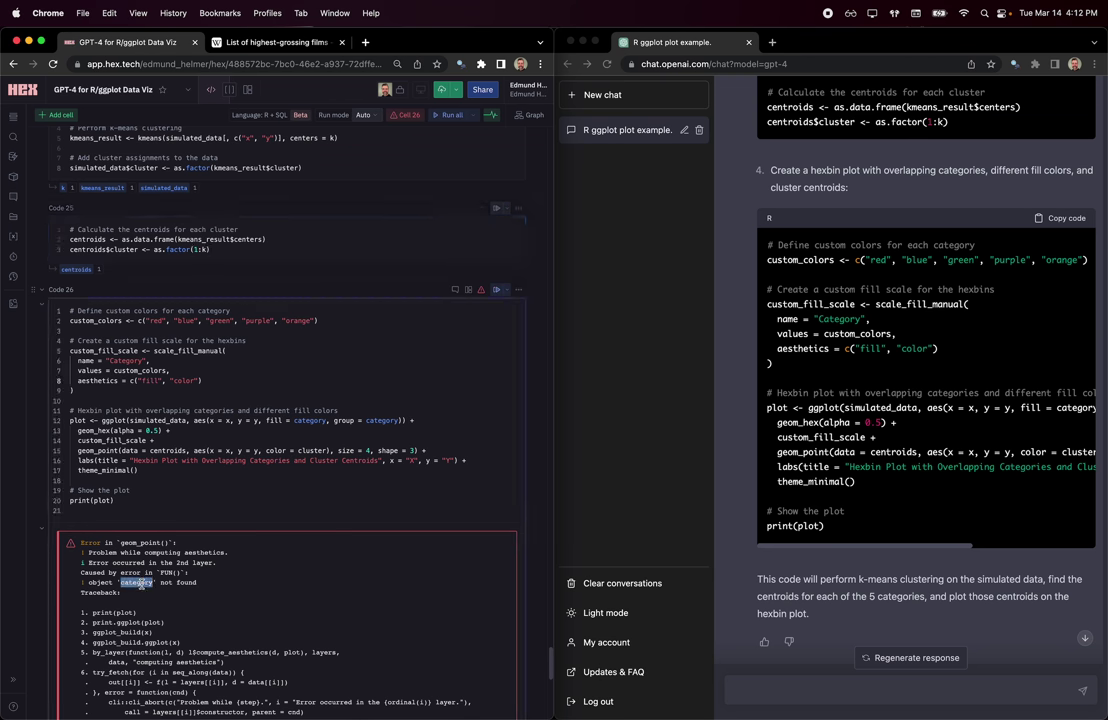
key(super+c)
key(super+f)
text(category)
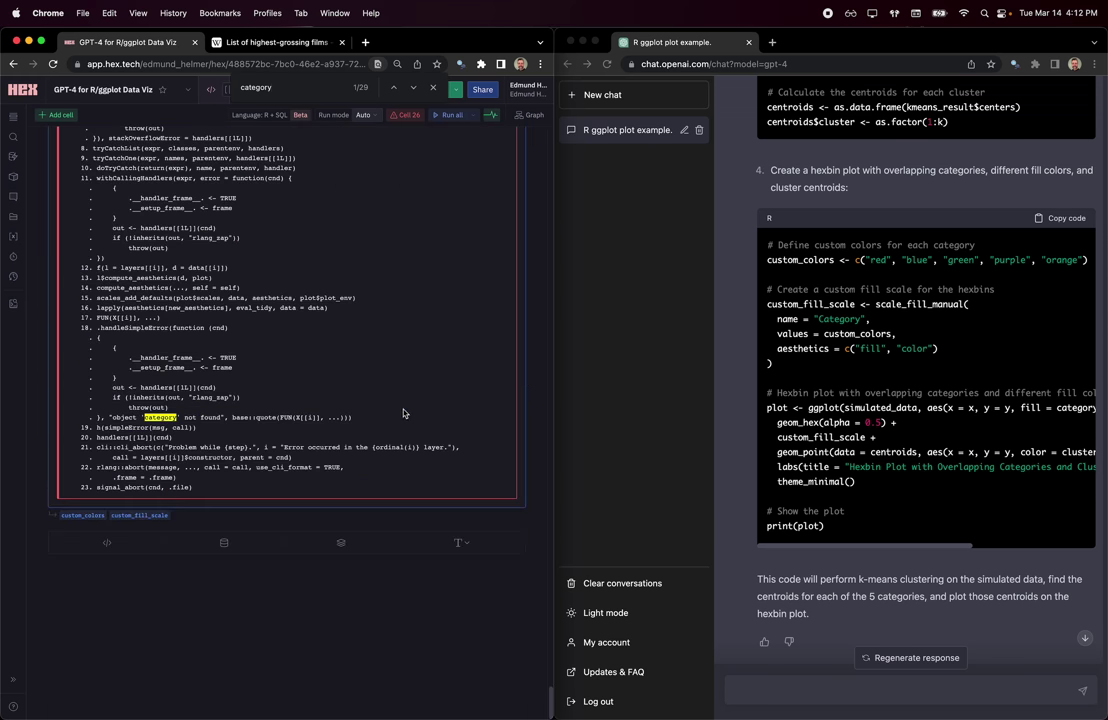
scroll(404, 413, up, 10)
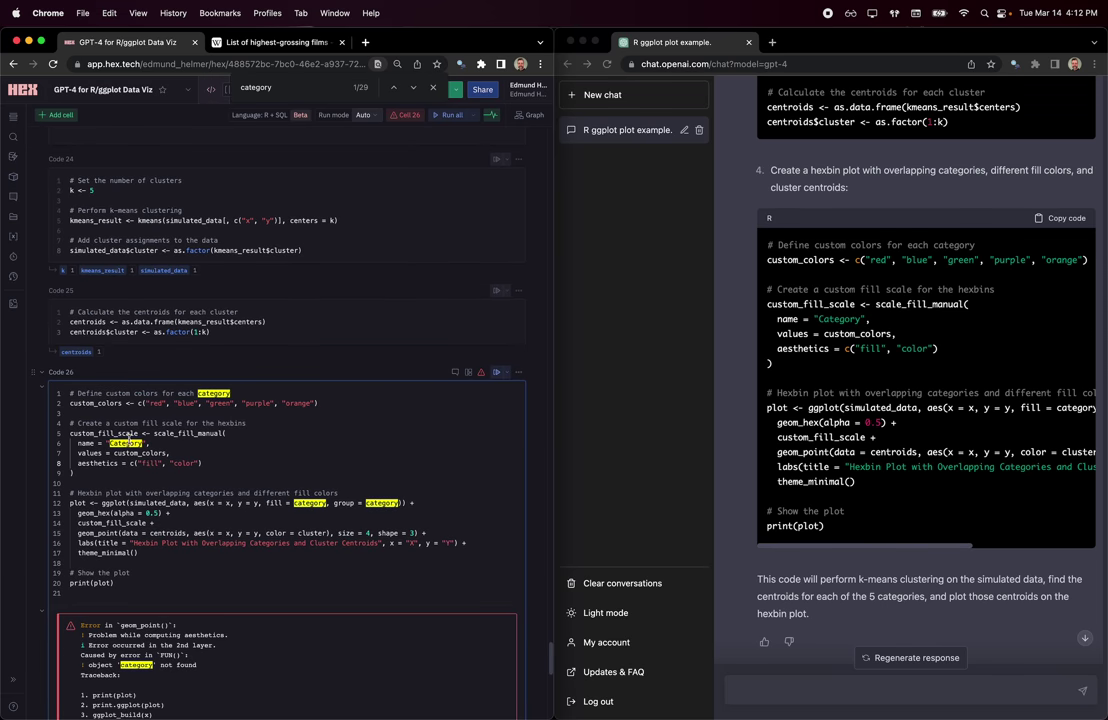
scroll(305, 446, down, 2)
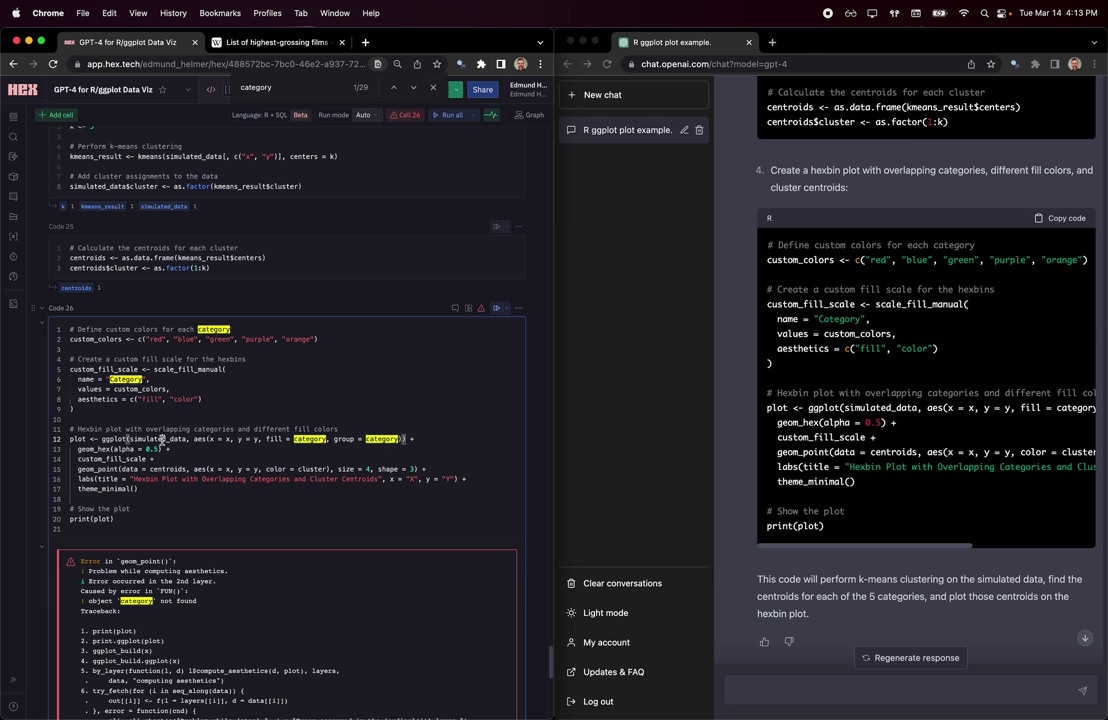
Insert a cell above the centroid plot cell containing head(simulated_data) and run it.
key(a)
key(super+v)
key(super+Left)
text(head()
key(super+Right)
text())
key(super+Return)
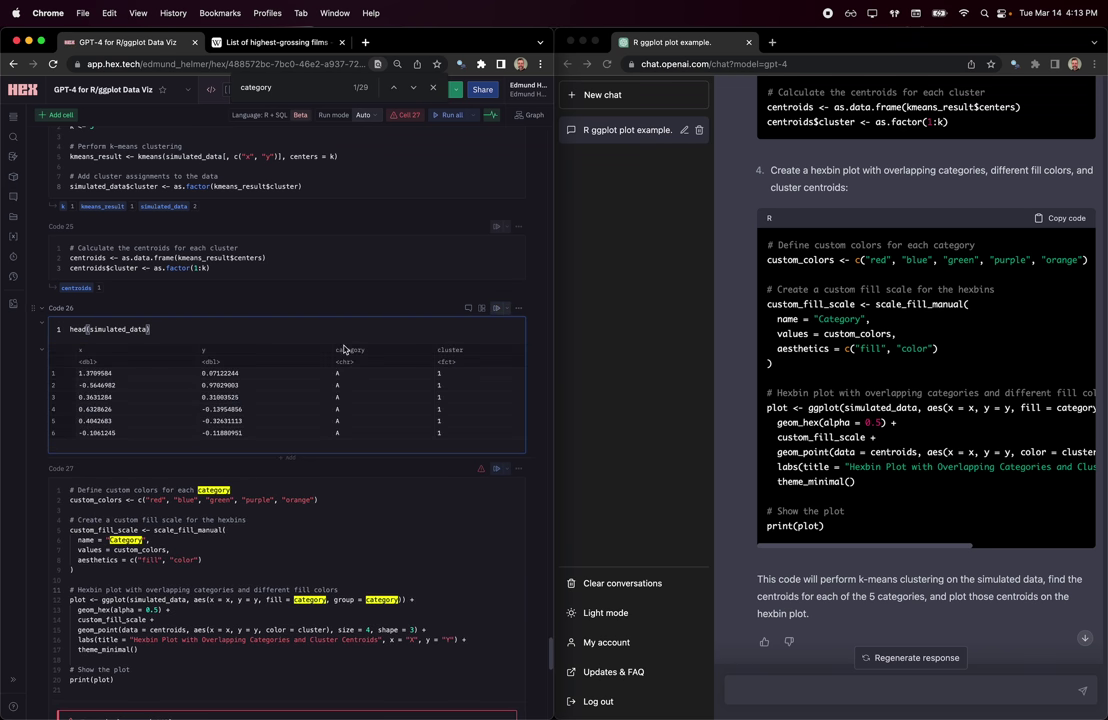
Copy the geom_point() error from the plot cell's output and send it to ChatGPT, introduced by "I'm seeing this error:".
scroll(322, 592, down, 5)
double_click(148, 400)
scroll(284, 413, up, 1)
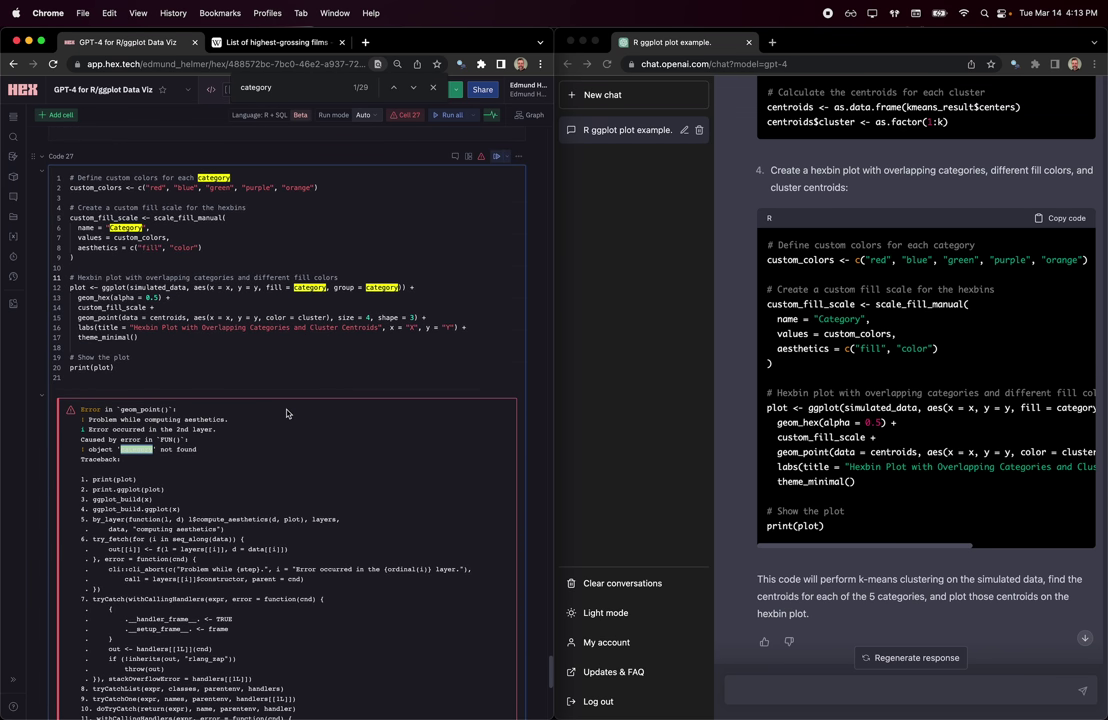
click(371, 310)
drag(80, 409, 124, 459)
key(super+c)
click(1041, 79)
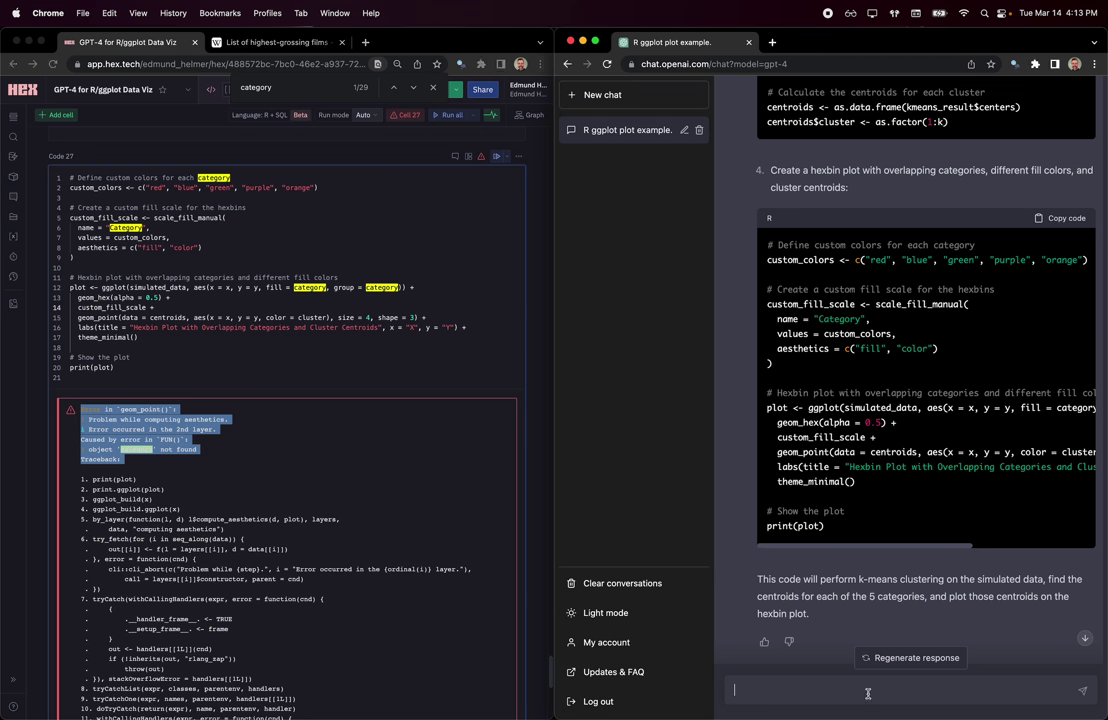
text(I'm seeing this error:)
key(super+v)
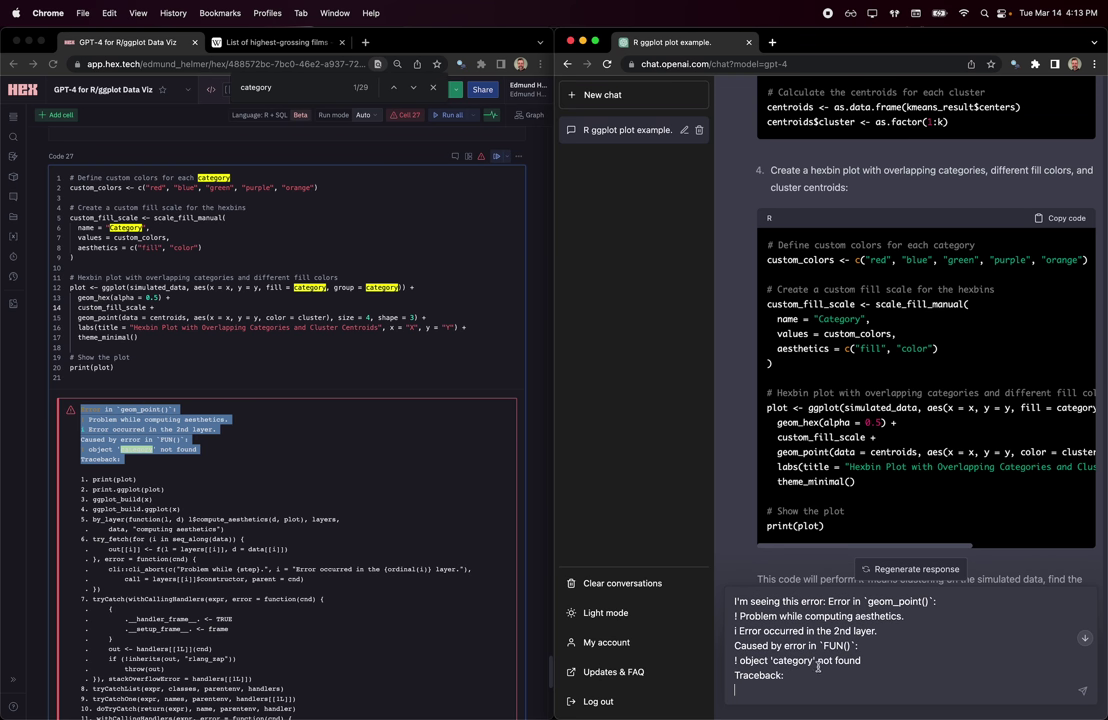
key(Return)
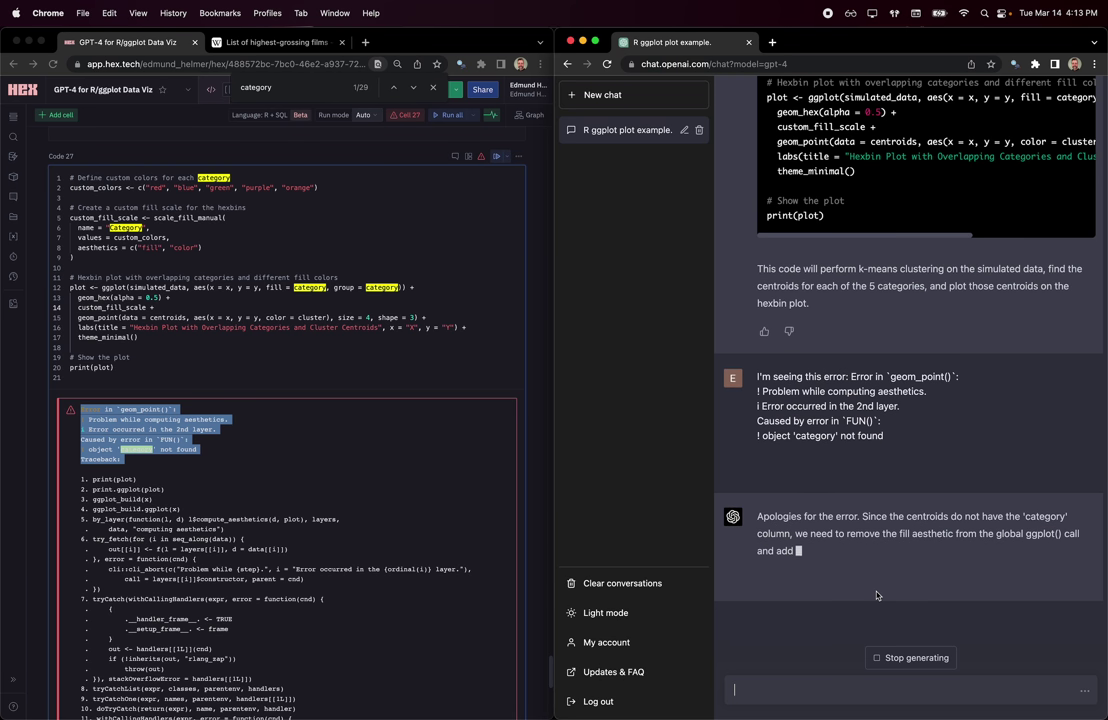
Compare the clustering and centroid steps in ChatGPT's earlier reply with the matching notebook cells.
scroll(877, 595, up, 10)
scroll(877, 595, up, 3)
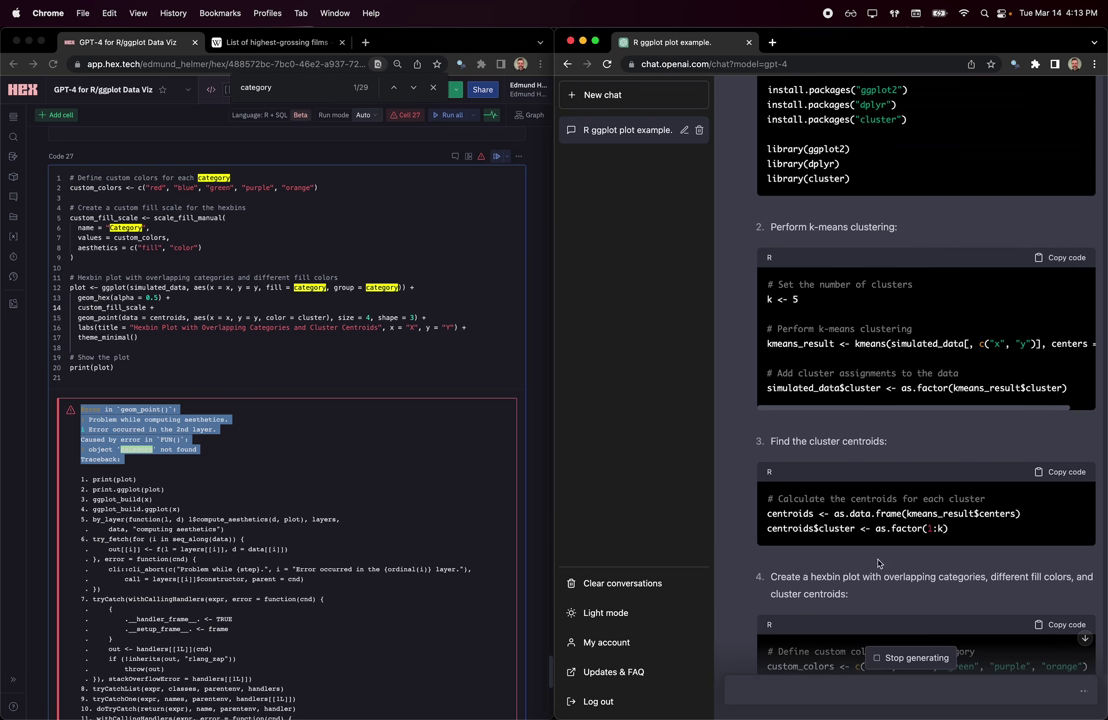
click(300, 465)
scroll(307, 483, up, 5)
scroll(307, 483, up, 3)
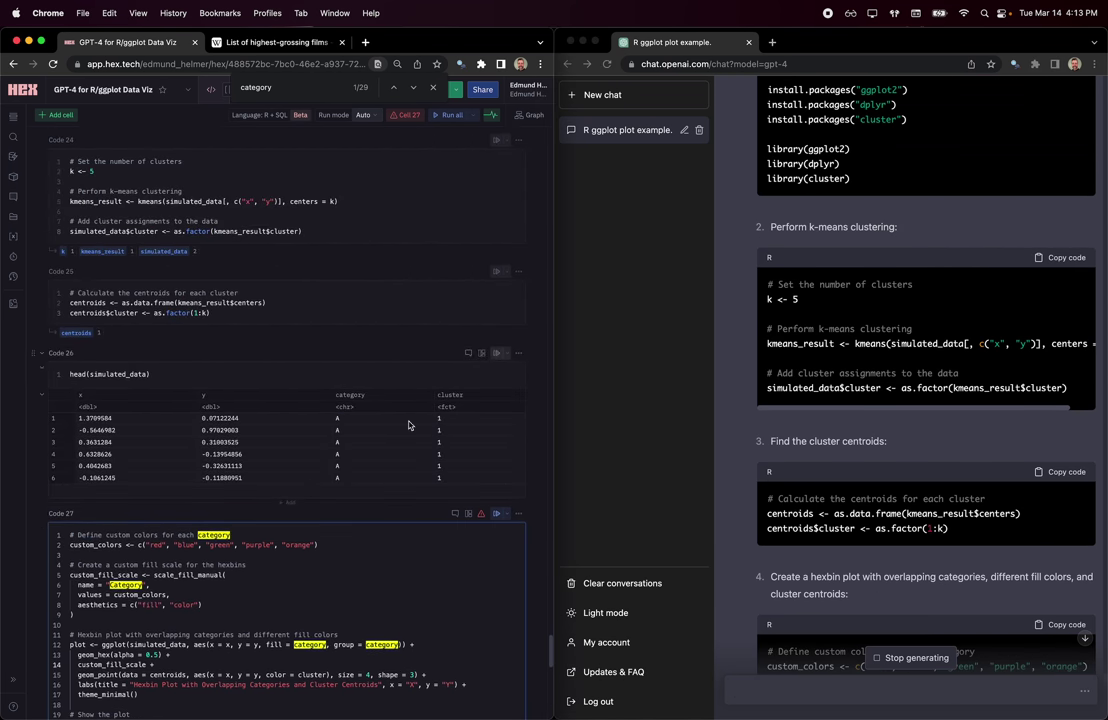
scroll(790, 315, up, 1)
scroll(309, 235, up, 3)
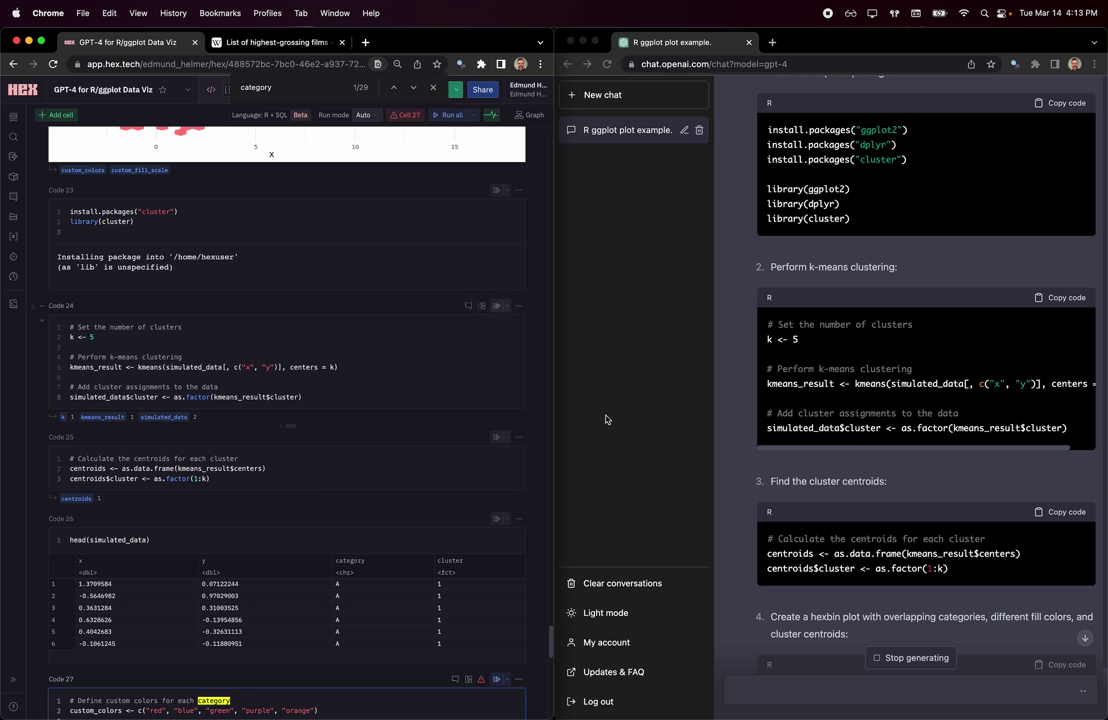
Review ChatGPT's explanation of the geom_hex() fix for the centroid plot and copy its corrected code.
scroll(288, 376, down, 4)
scroll(790, 500, down, 5)
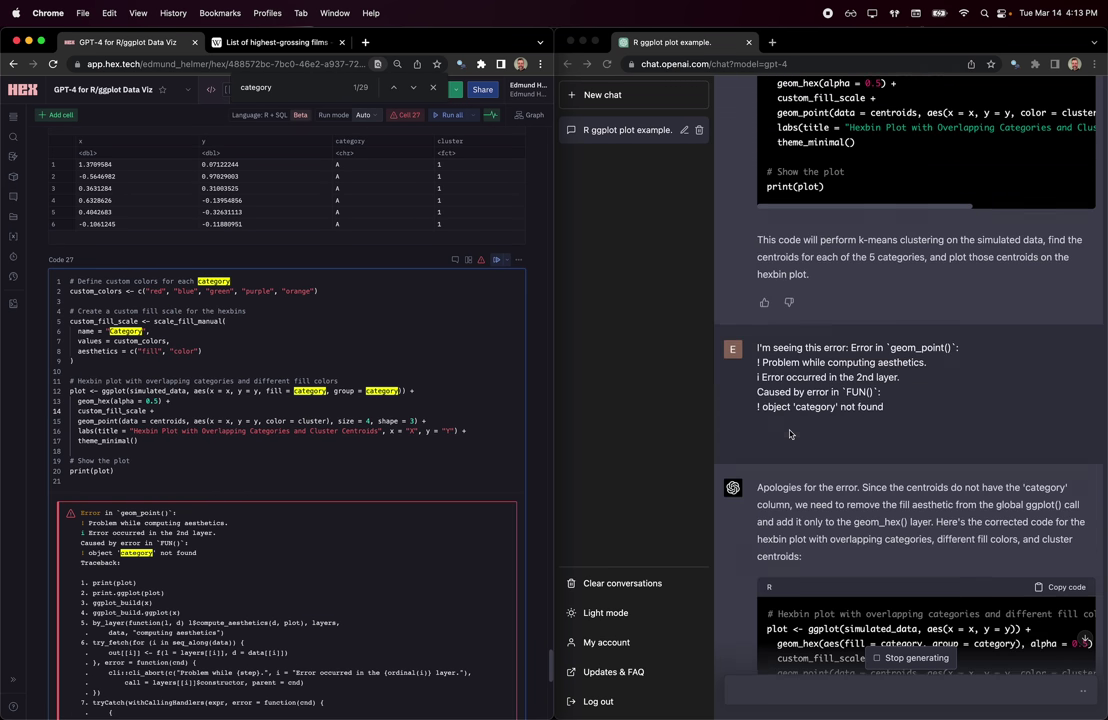
scroll(800, 437, down, 3)
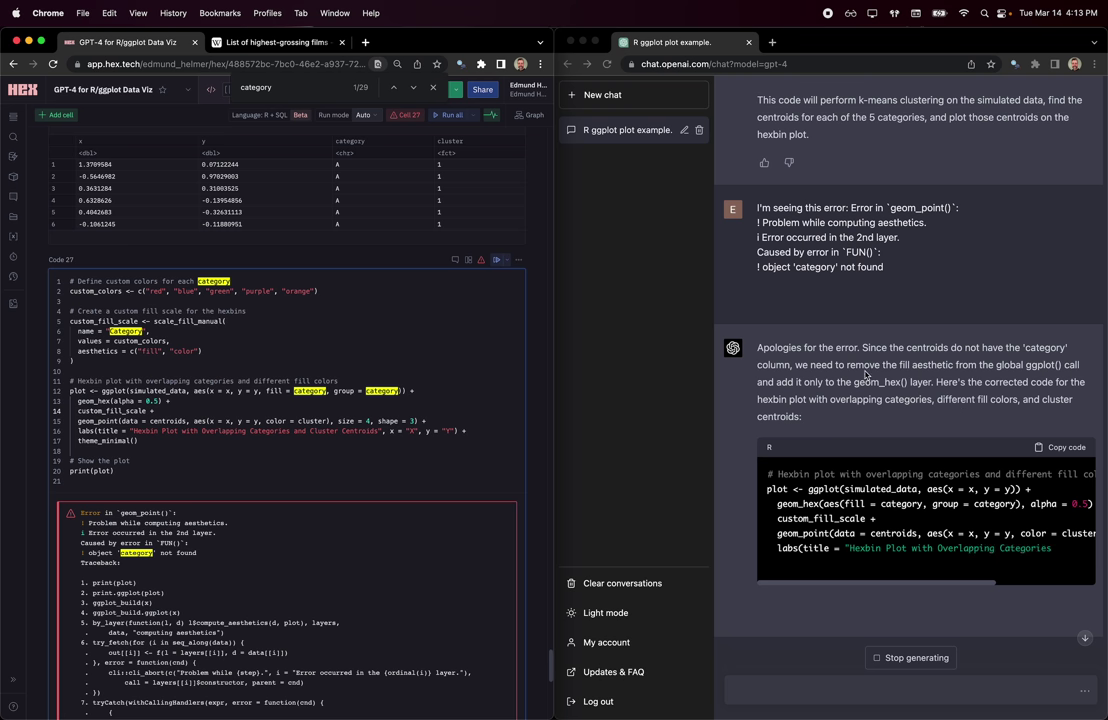
double_click(872, 382)
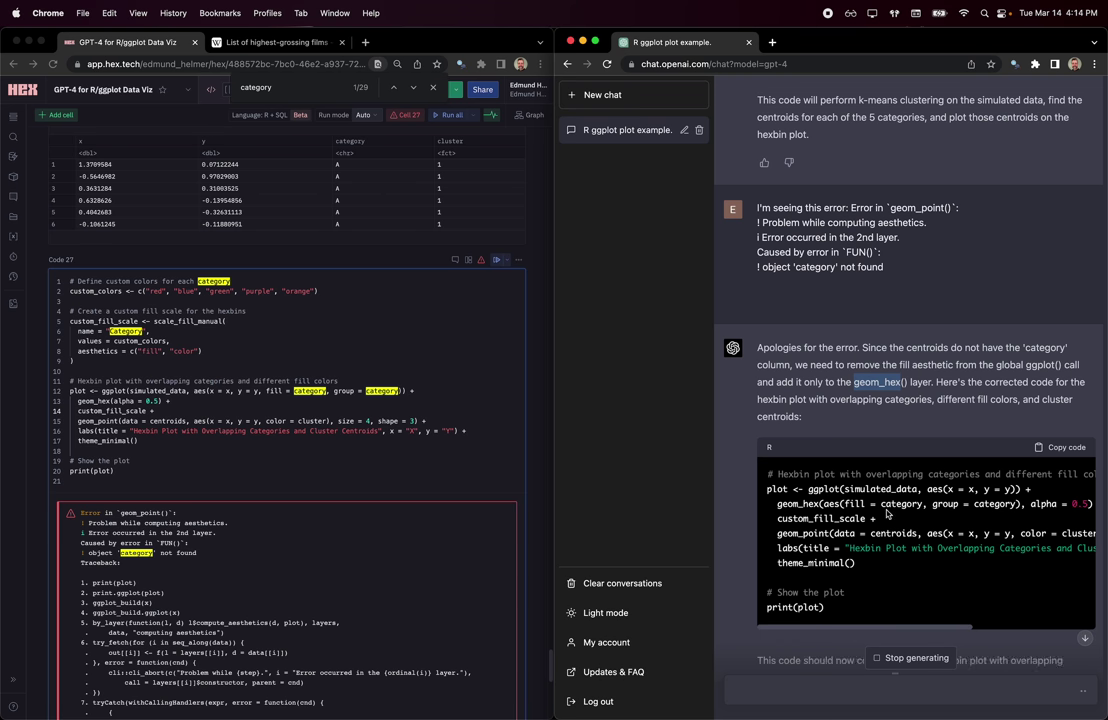
scroll(806, 518, right, 5)
scroll(990, 465, left, 5)
click(1062, 447)
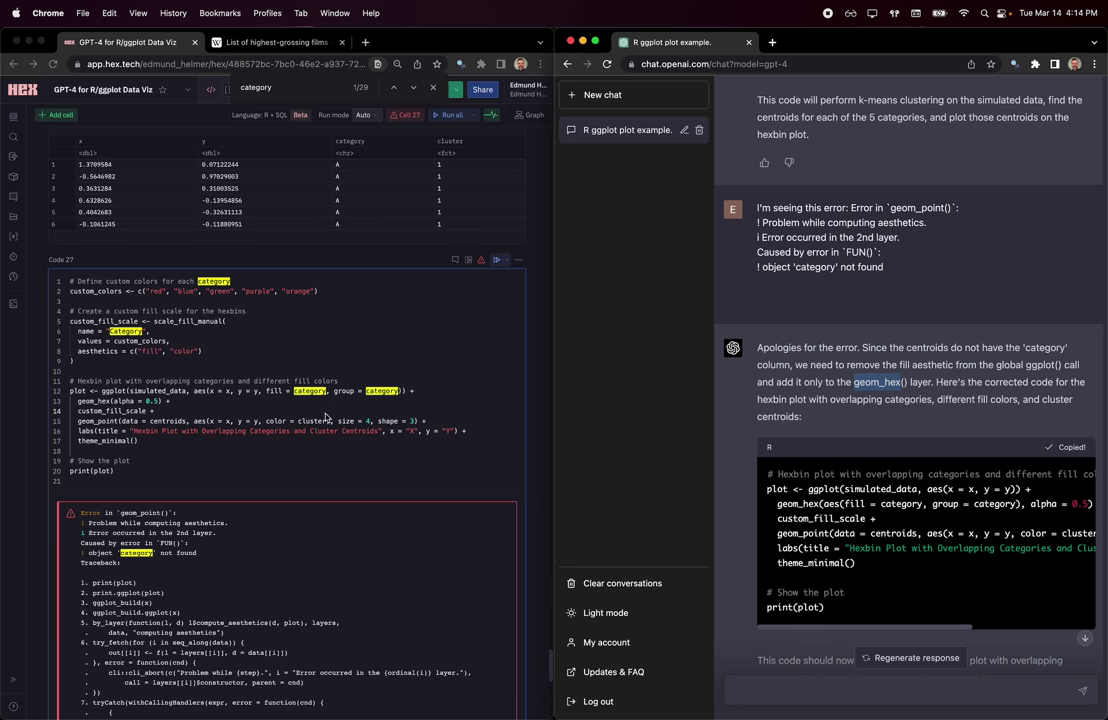
Add a code cell at the end of the Hex notebook, paste the corrected hexbin plot code and run it.
scroll(250, 450, down, 10)
click(107, 542)
key(super+v)
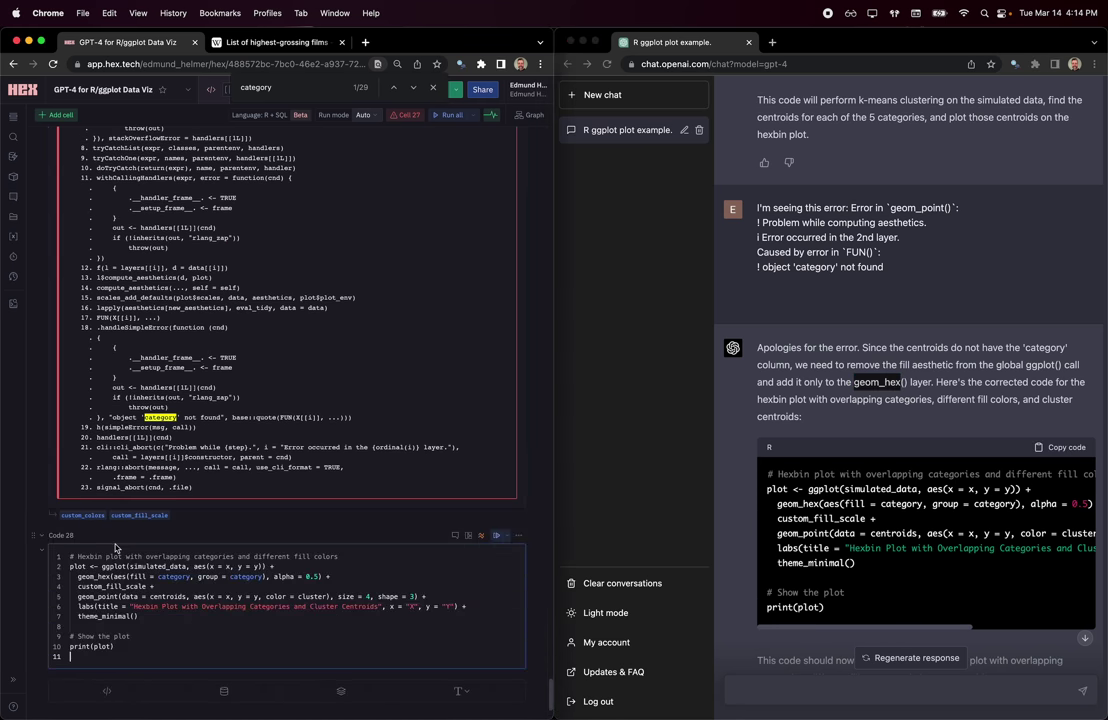
click(278, 588)
key(super+Return)
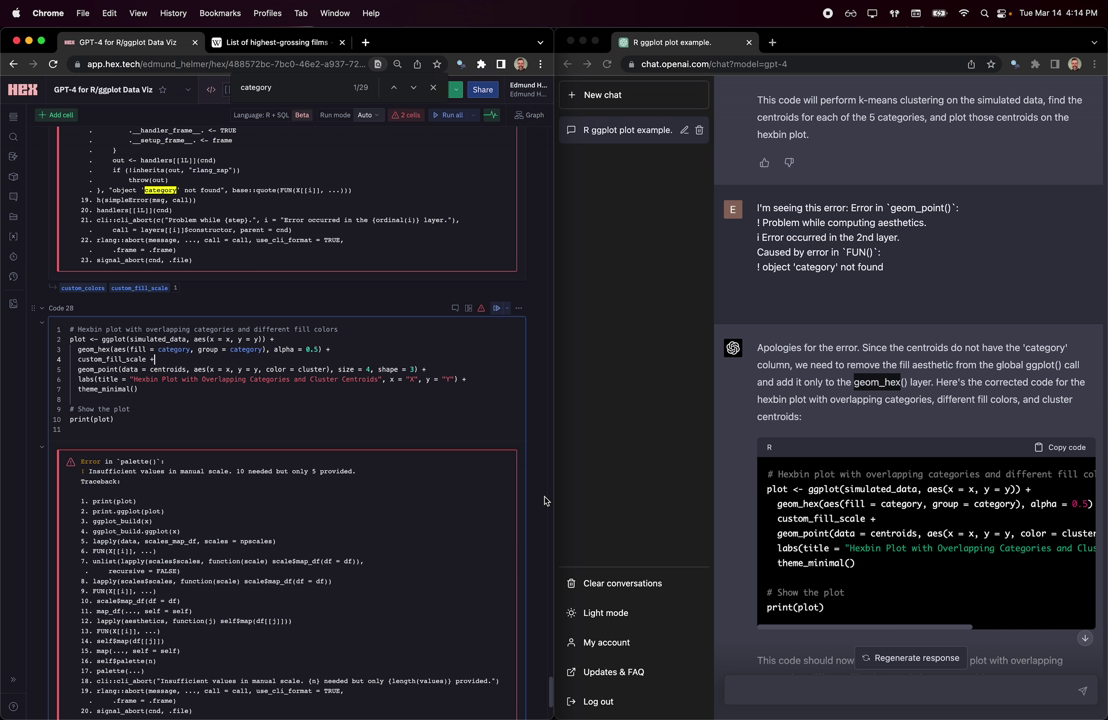
Copy the "Insufficient values in manual scale" message from the new cell's output and send it to ChatGPT, introduced by "Now I'm seeing this error:".
drag(247, 471, 88, 471)
double_click(337, 471)
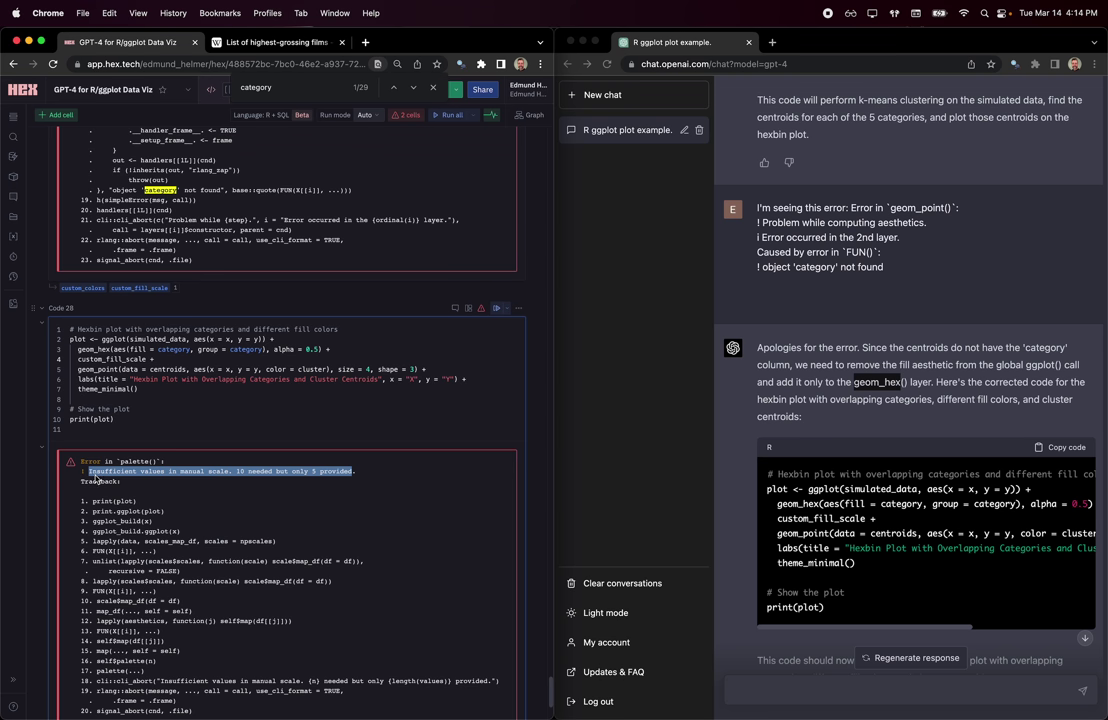
click(885, 690)
text(Now I'm se)
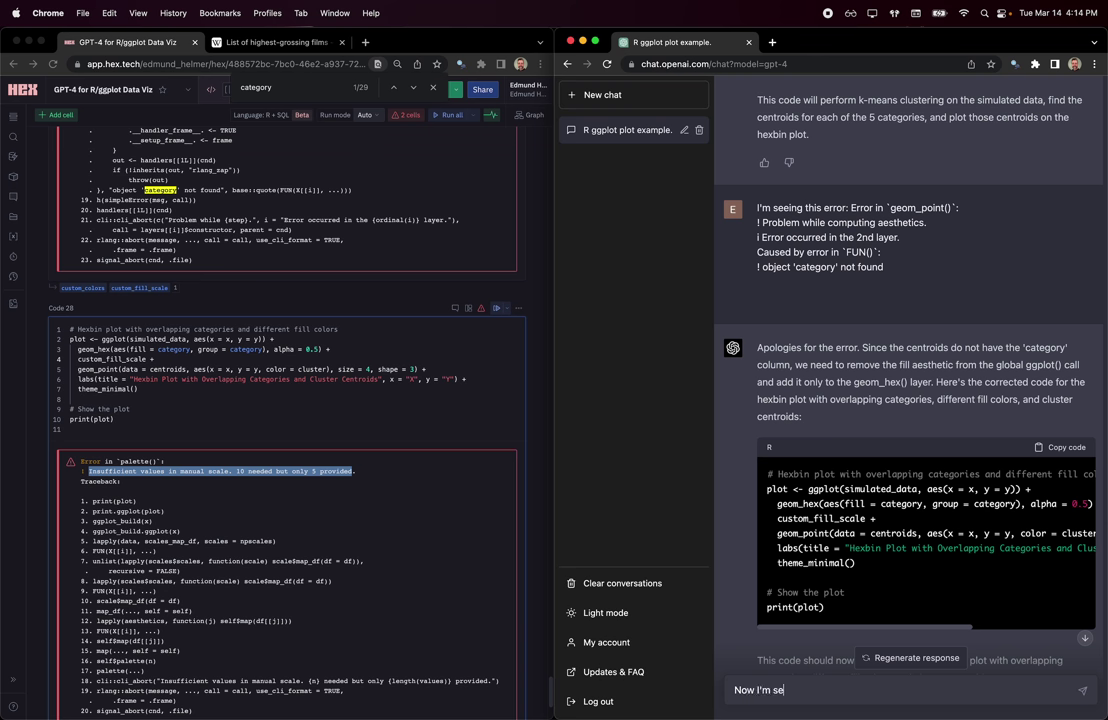
text(eing this error:)
key(super+v)
key(Return)
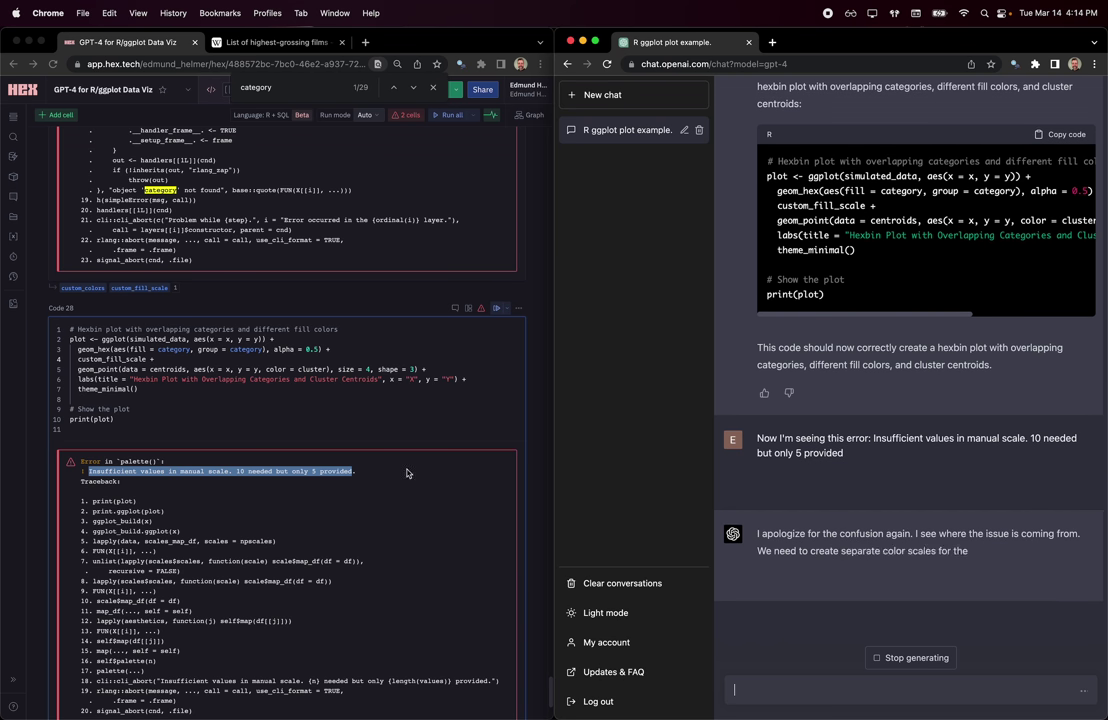
click(407, 473)
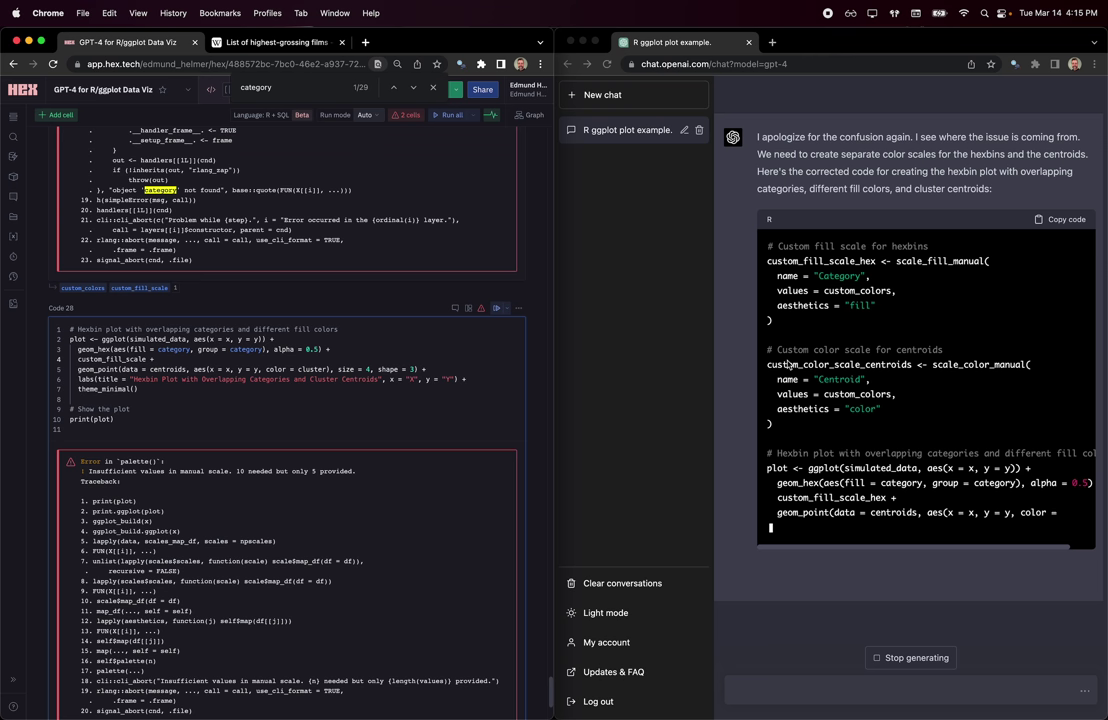
Copy ChatGPT's revised code with separate hexbin and centroid scales into a new code cell at the notebook's end and run it.
scroll(788, 364, right, 5)
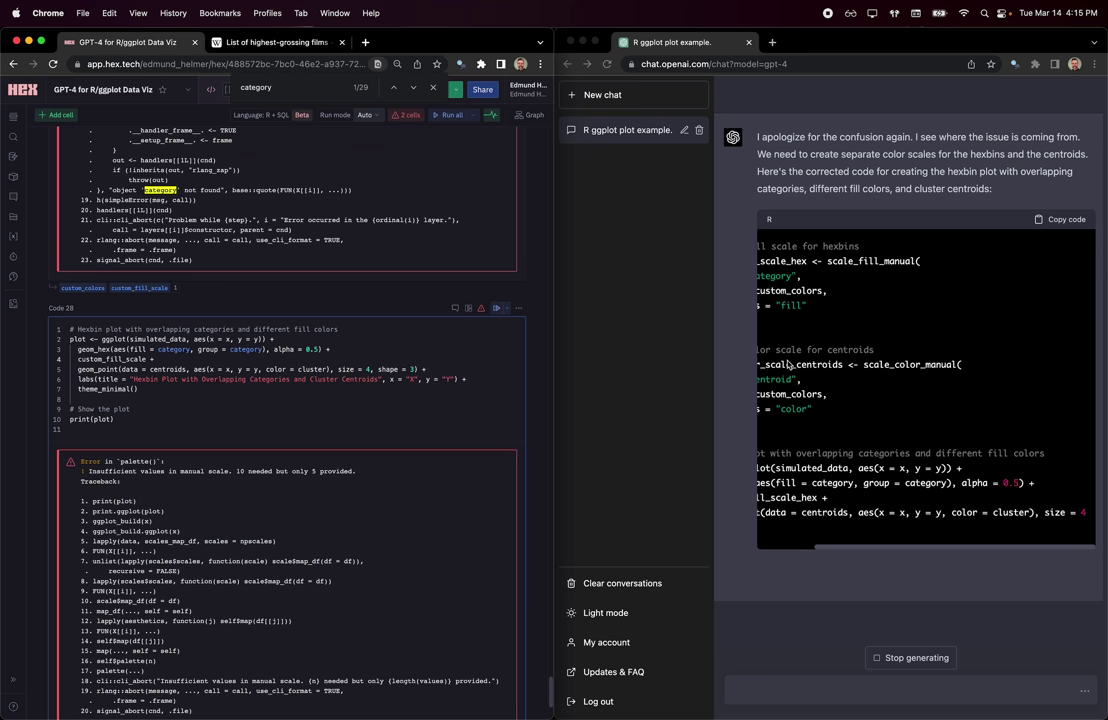
scroll(788, 364, left, 5)
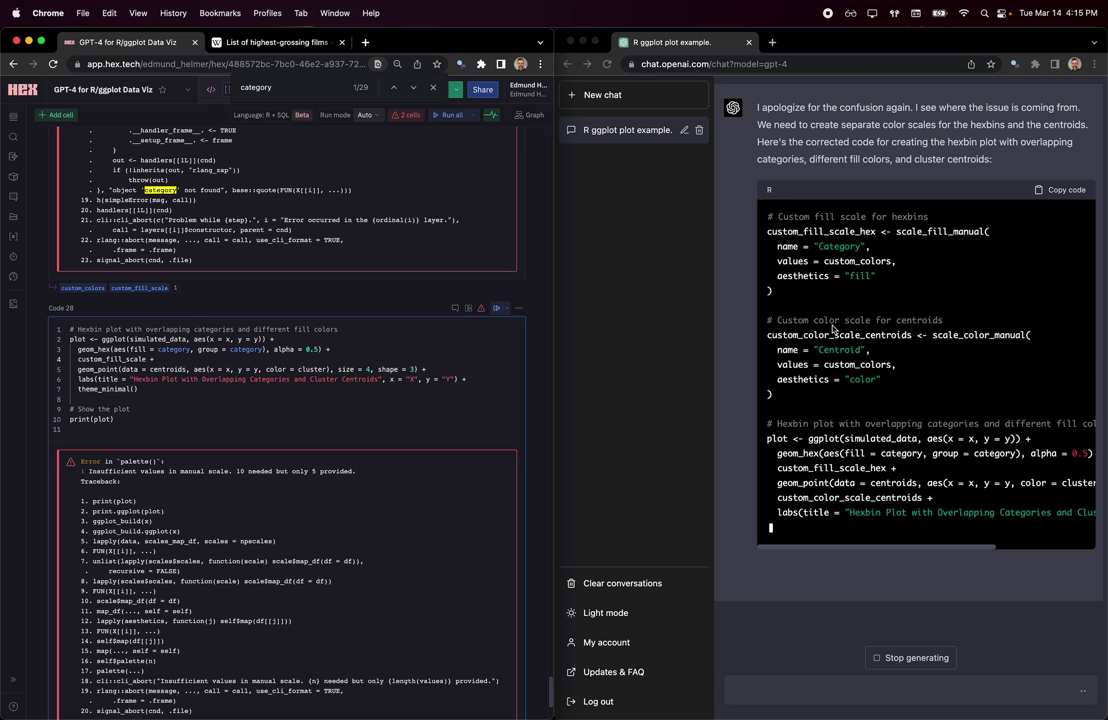
scroll(832, 328, right, 5)
scroll(832, 328, left, 5)
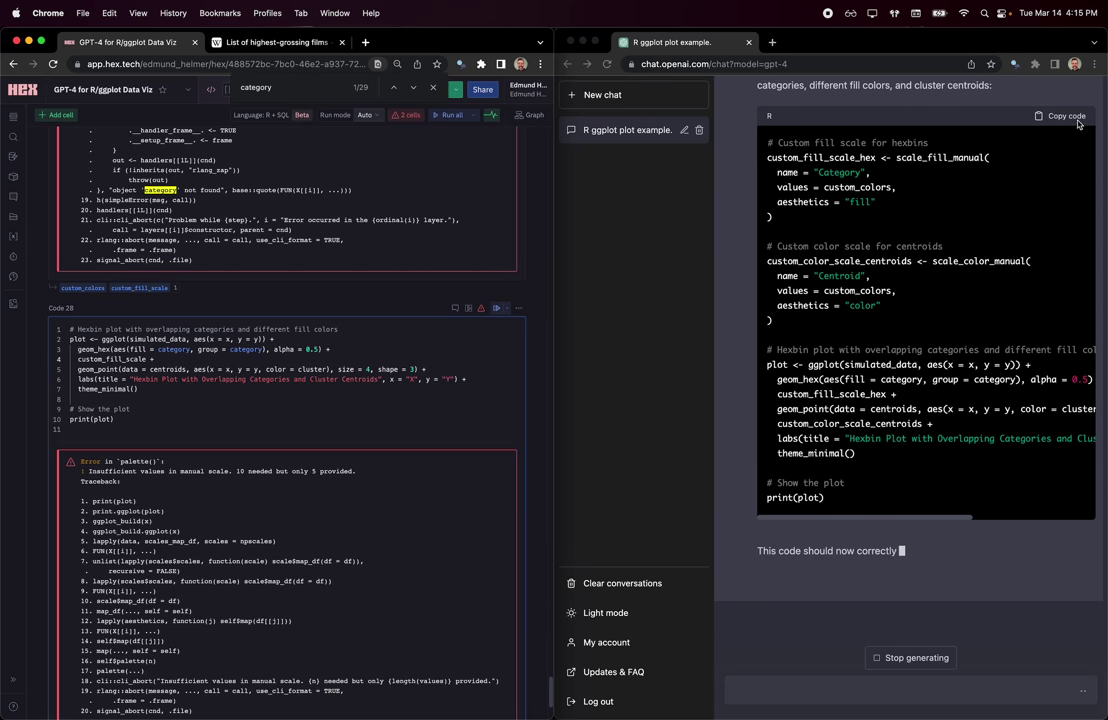
click(1077, 120)
scroll(336, 358, down, 5)
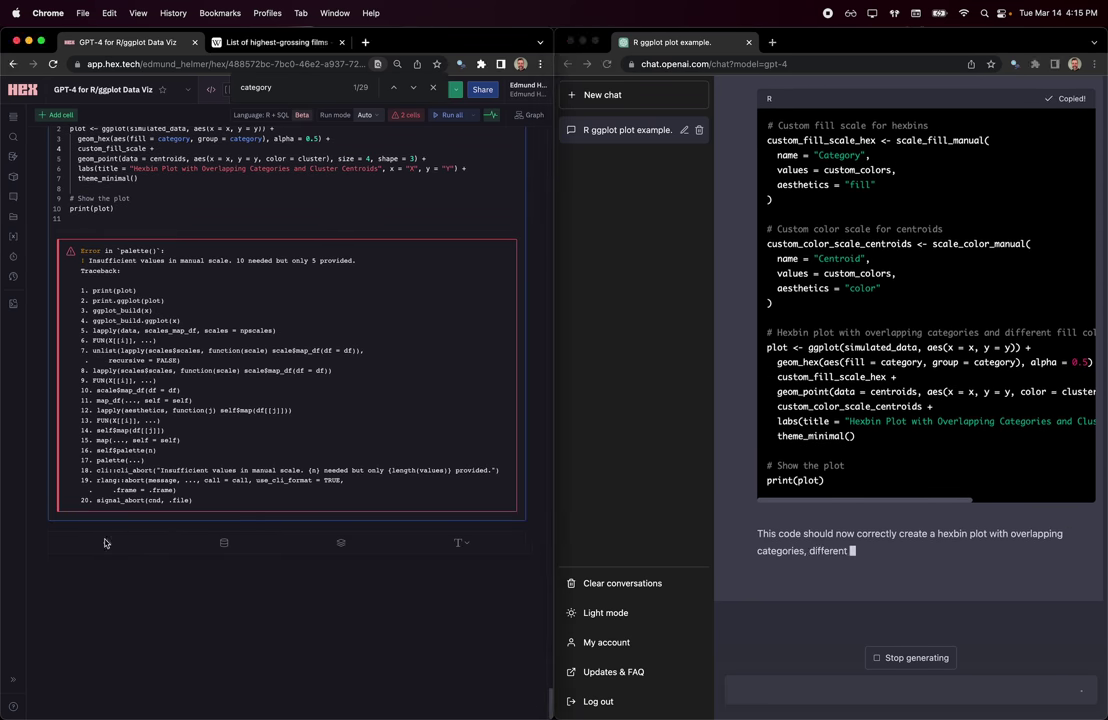
click(105, 543)
key(super+v)
key(super+Return)
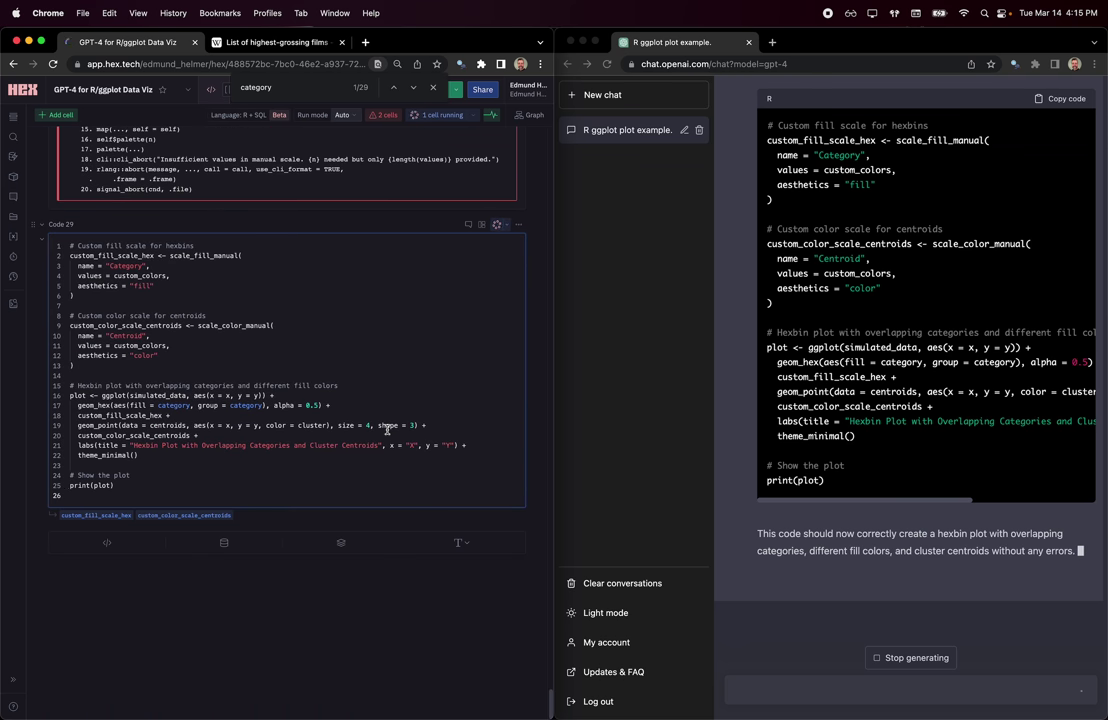
Inspect the hexbin plot with overlapping categories and cluster centroids, and close the notebook search for "category".
scroll(387, 430, down, 5)
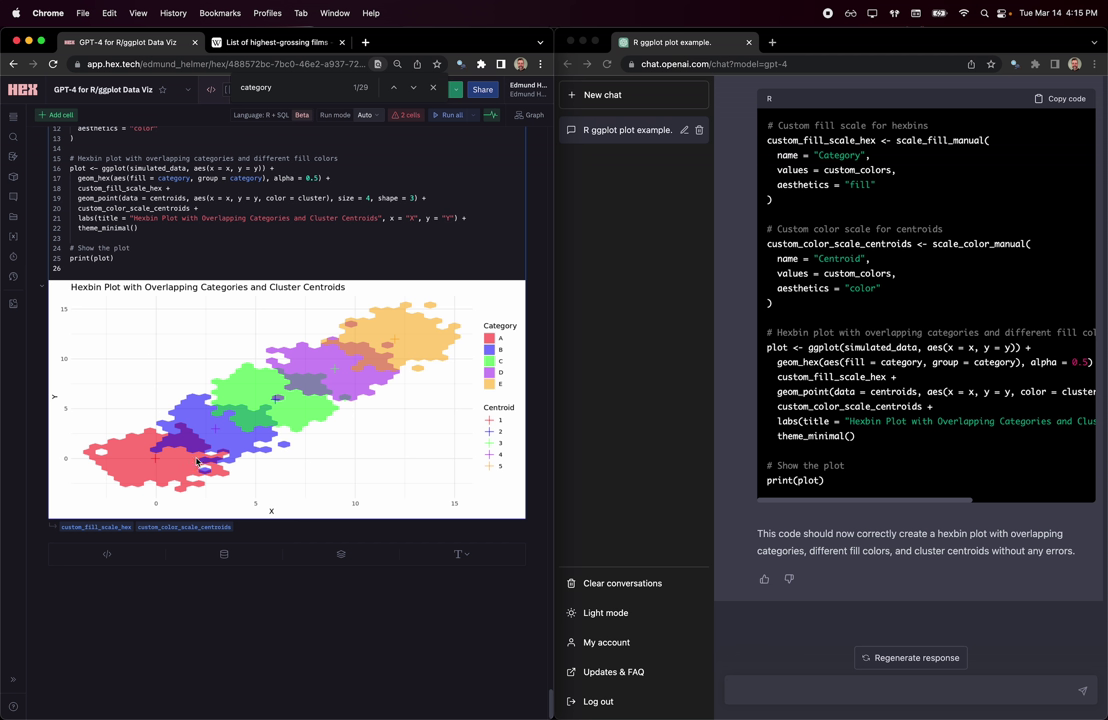
scroll(198, 462, up, 1)
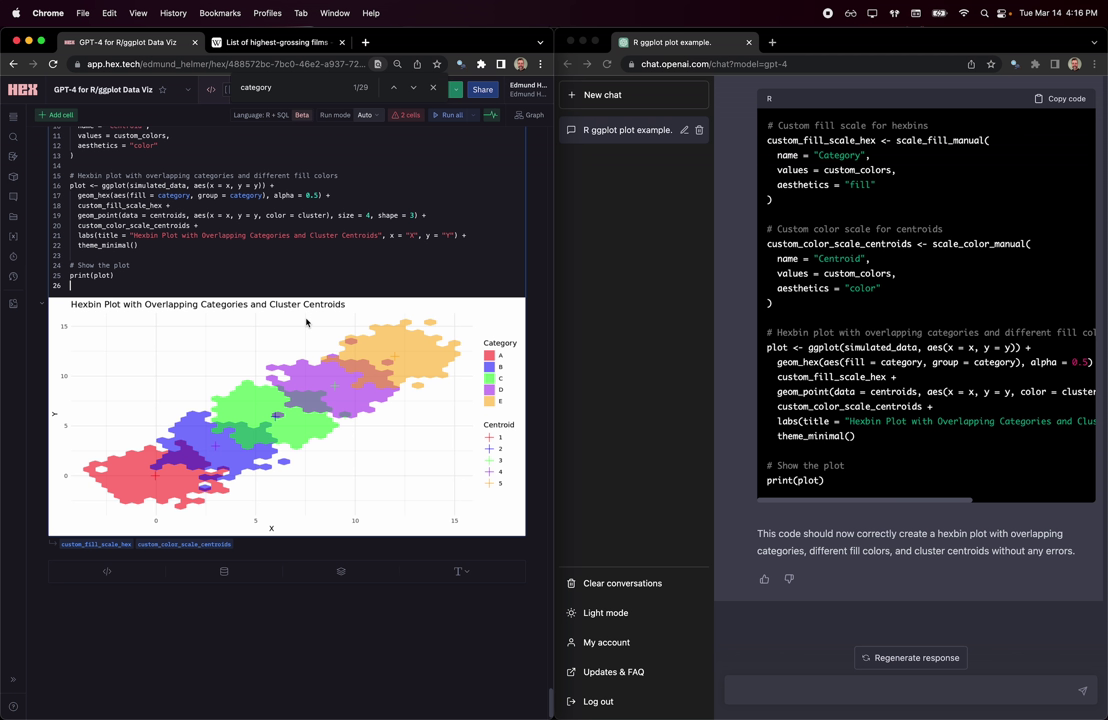
key(Escape)
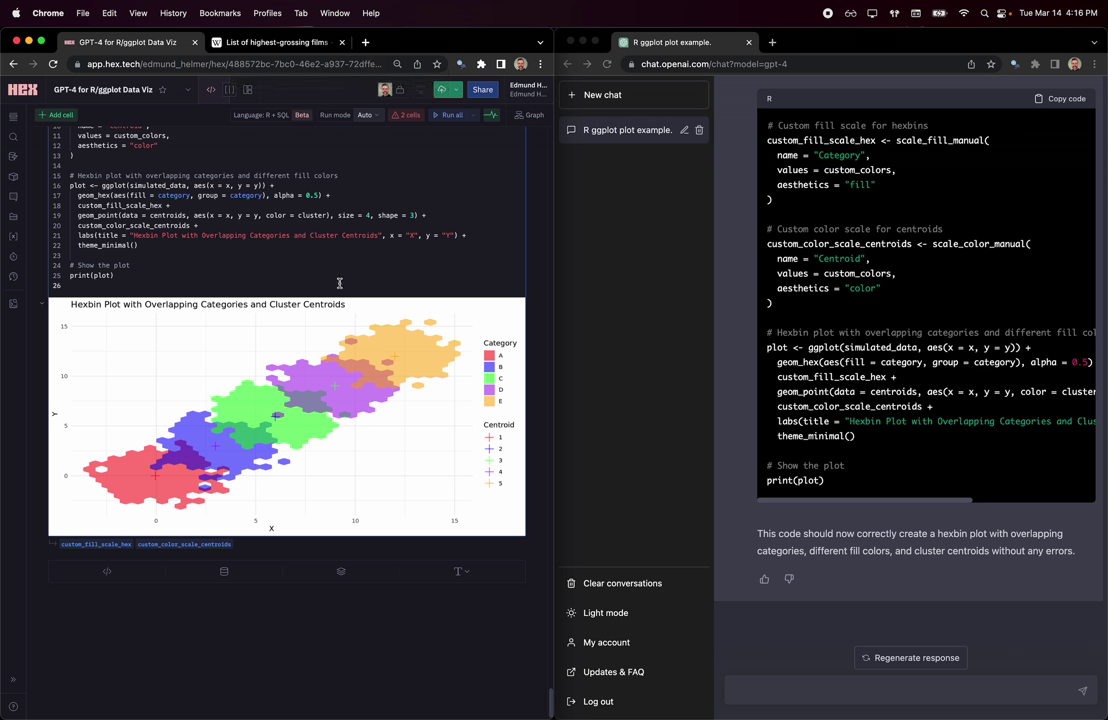